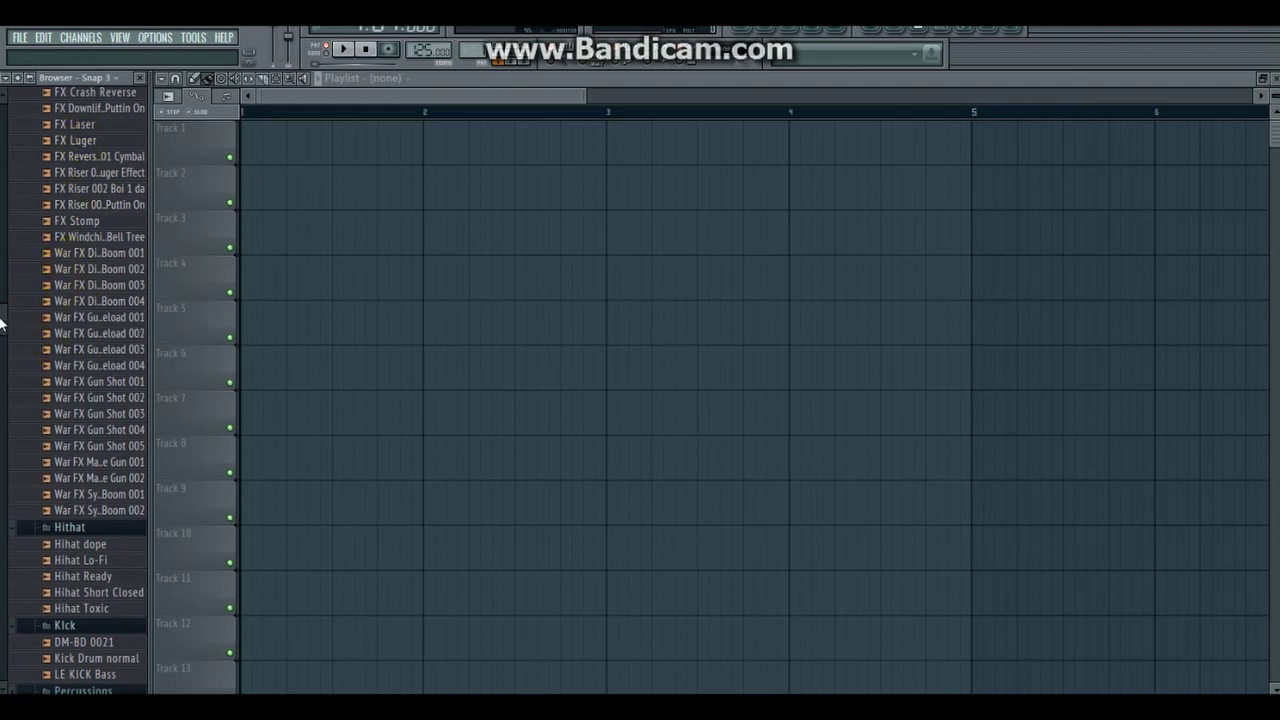
Step: Browse the drum sample pack to the Kick folder and audition DM-BD 0021, Kick Drum normal and LE KICK Bass
{"action": "mouse_move", "coordinate": [2, 318]}
{"action": "left_mouse_down"}
{"action": "mouse_move", "coordinate": [2, 331]}
{"action": "mouse_move", "coordinate": [2, 312]}
{"action": "left_mouse_up"}
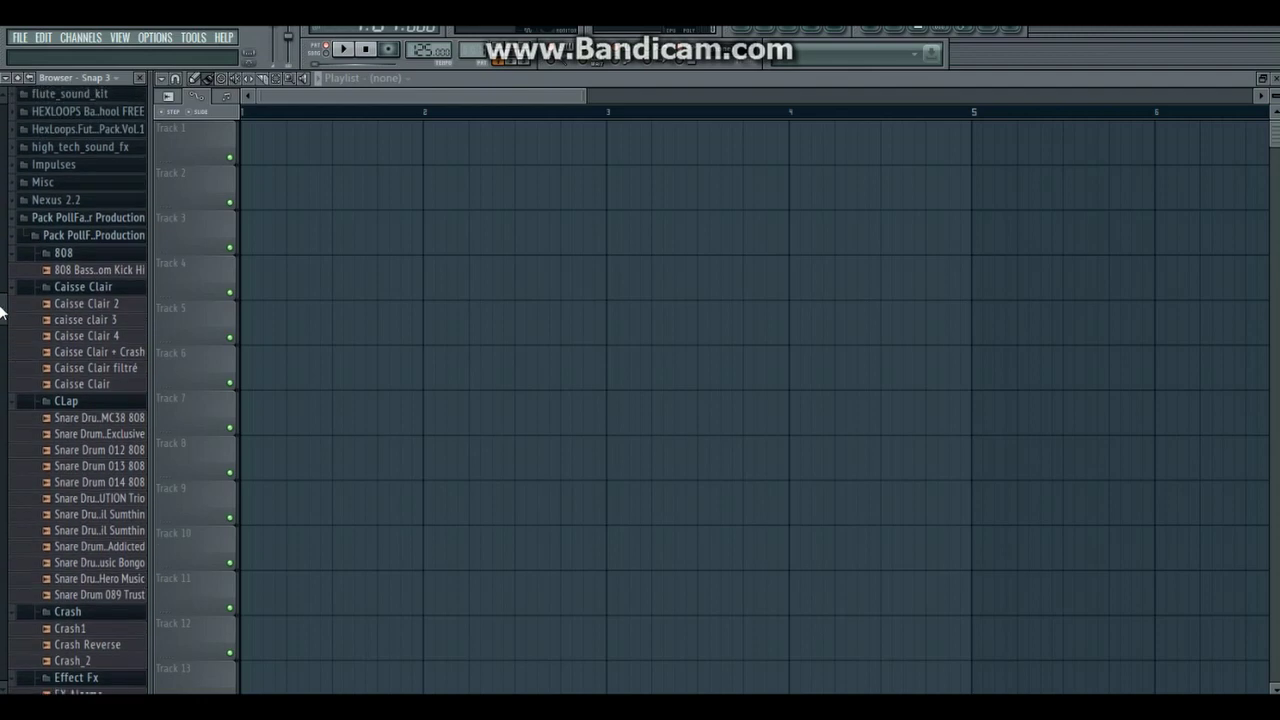
{"action": "left_click", "coordinate": [90, 217]}
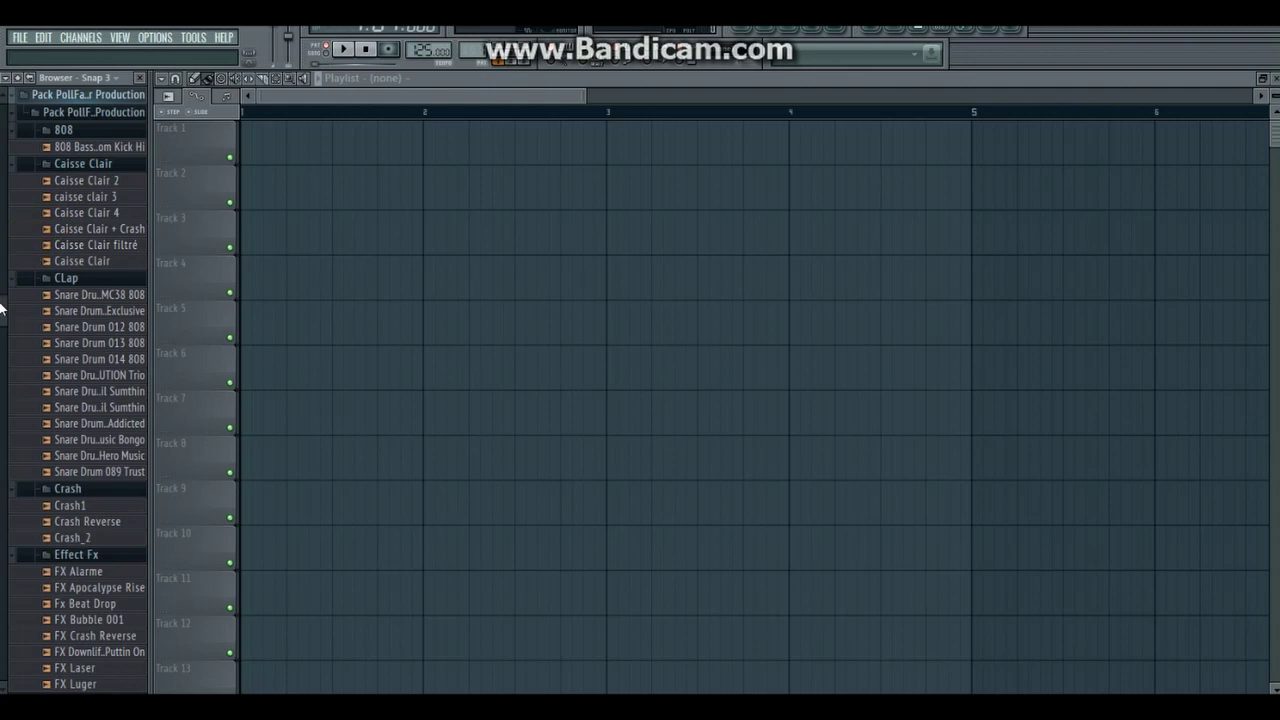
{"action": "scroll", "coordinate": [2, 312], "scroll_direction": "down", "scroll_amount": 6}
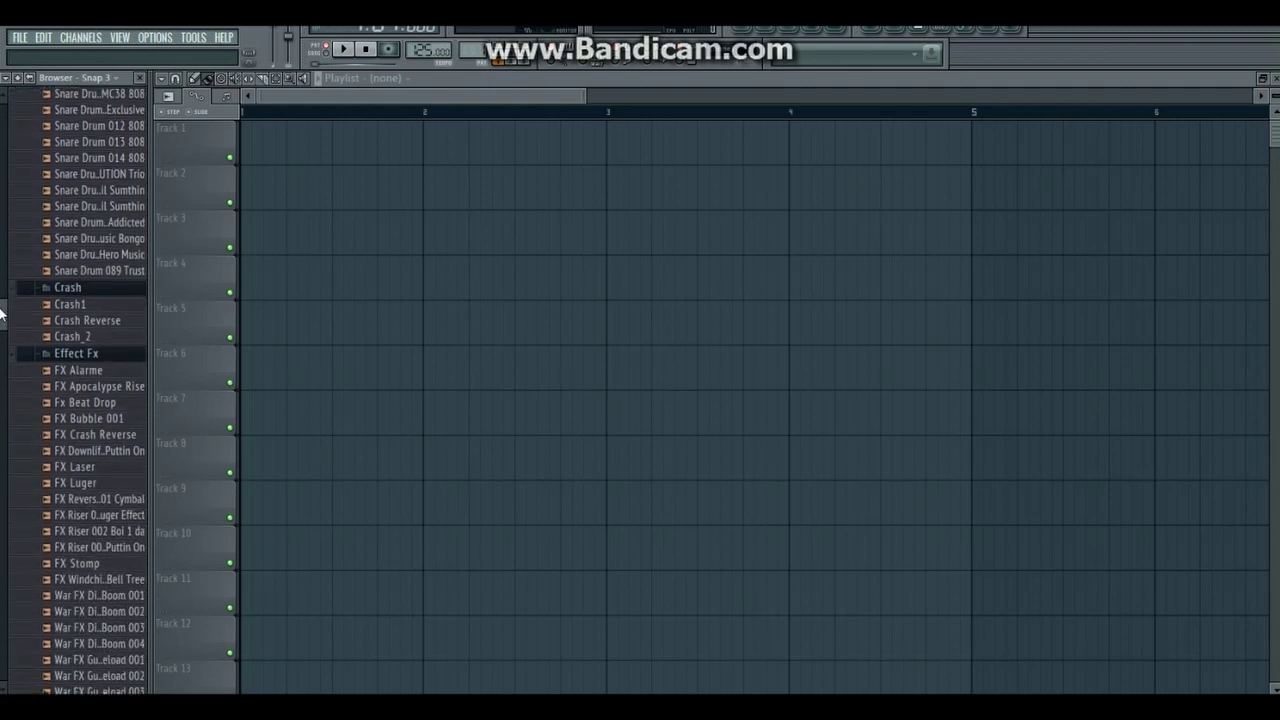
{"action": "scroll", "coordinate": [2, 312], "scroll_direction": "down", "scroll_amount": 10}
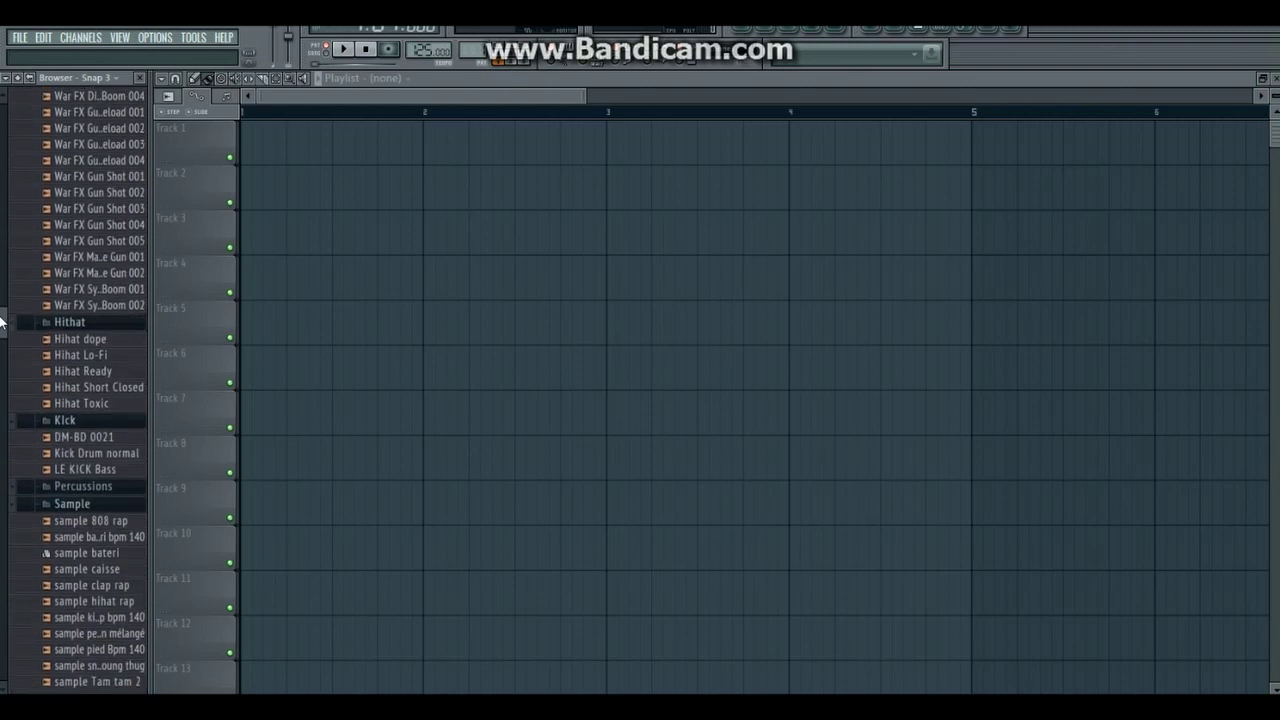
{"action": "left_click", "coordinate": [80, 421]}
{"action": "left_click", "coordinate": [83, 426]}
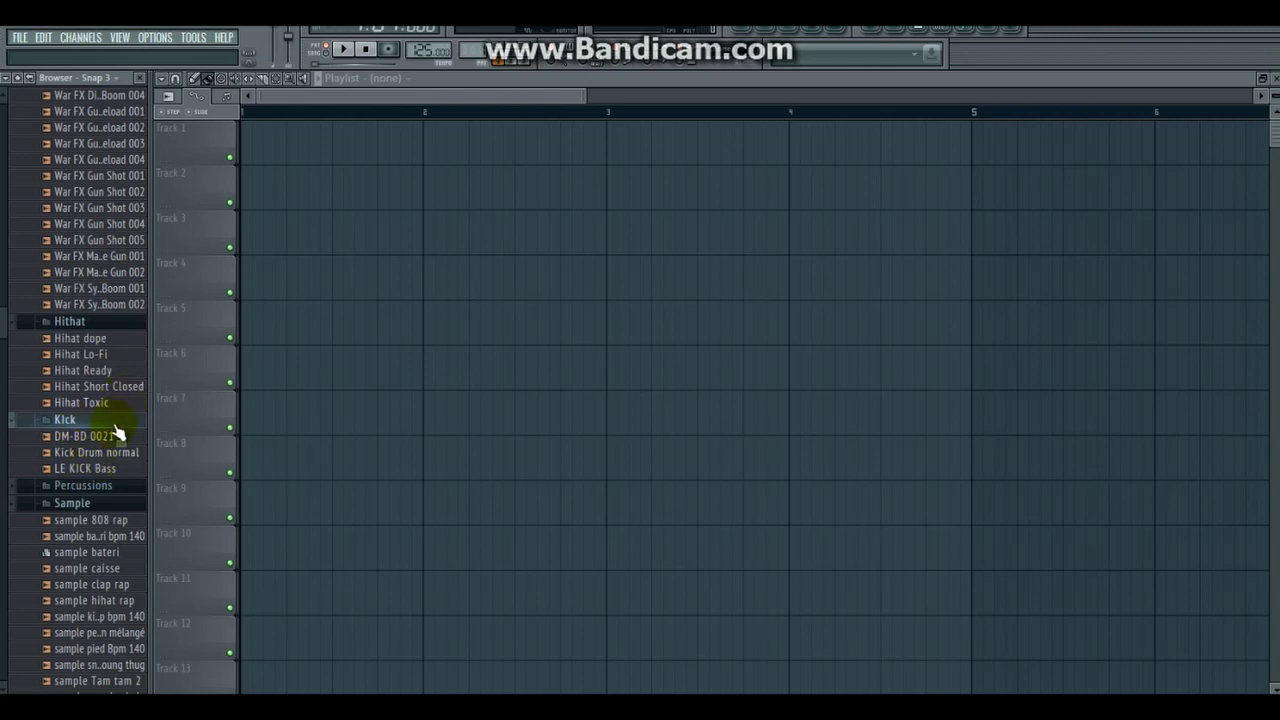
{"action": "left_click", "coordinate": [108, 437]}
{"action": "left_click", "coordinate": [108, 452]}
{"action": "left_click", "coordinate": [106, 470]}
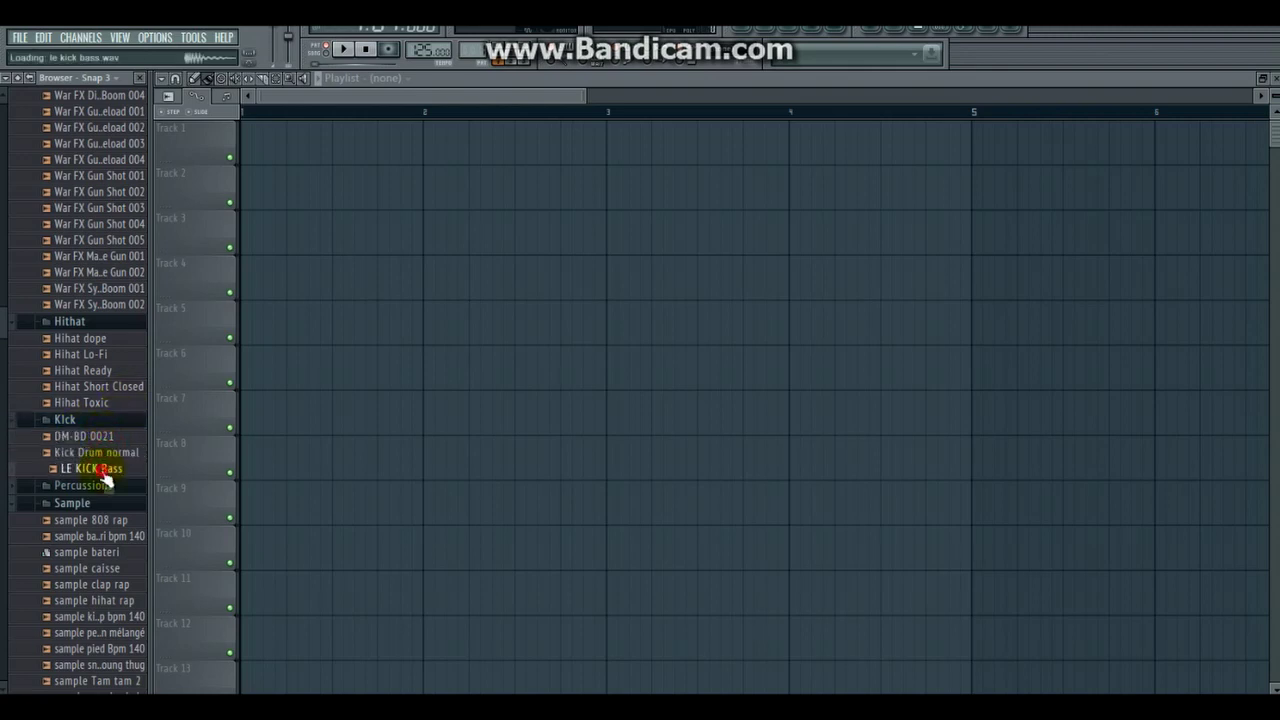
{"action": "left_click", "coordinate": [115, 453]}
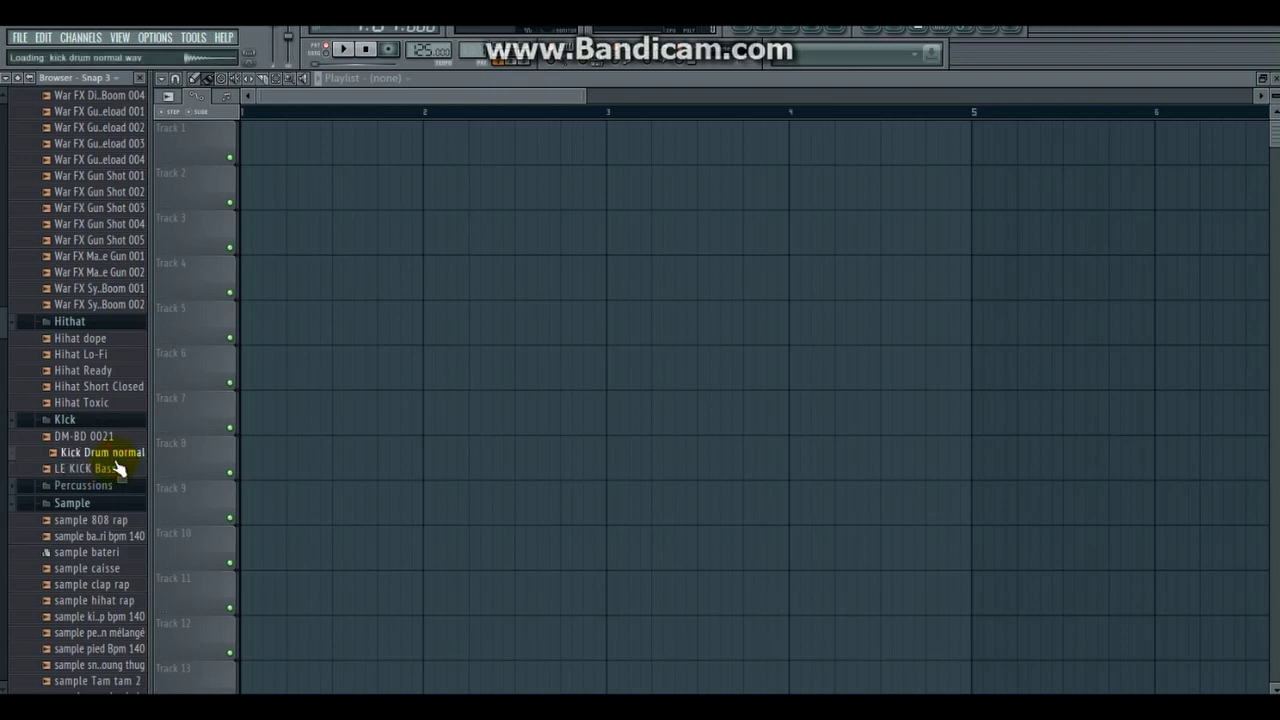
Step: Load the Kick Drum normal sample into a new channel and show the step sequencer
{"action": "right_click", "coordinate": [115, 456]}
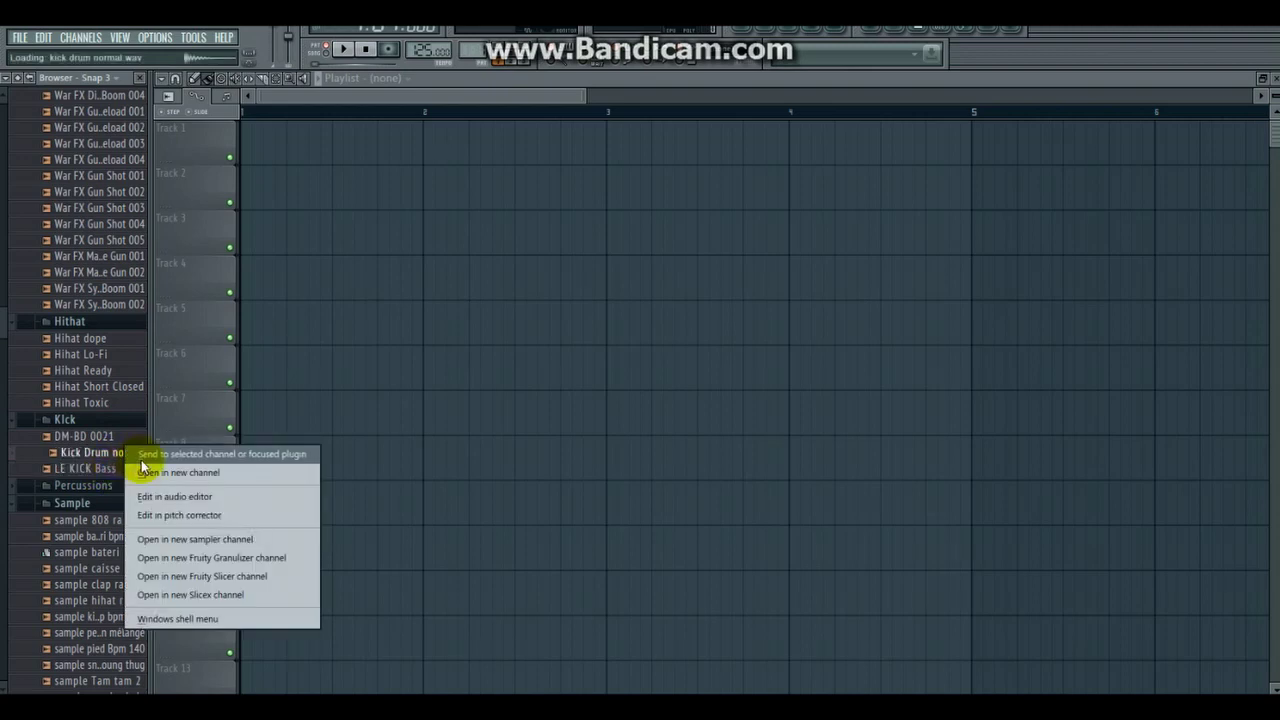
{"action": "right_click", "coordinate": [106, 458]}
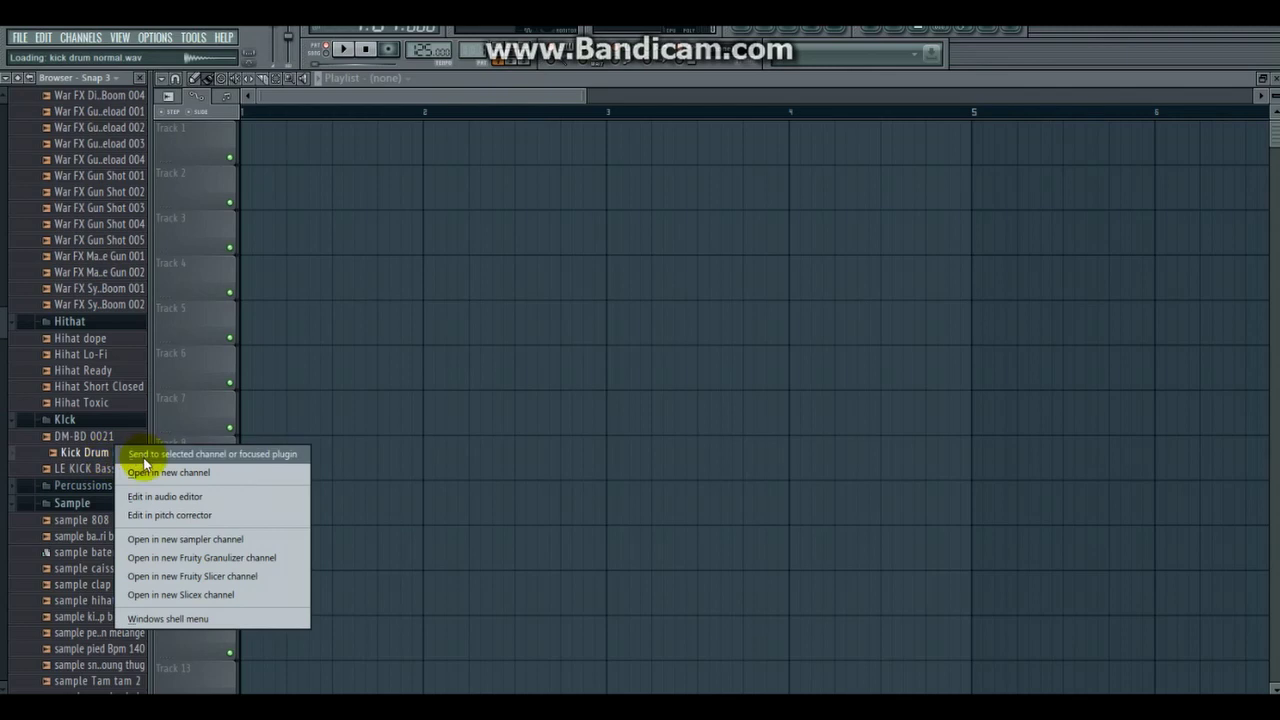
{"action": "left_click", "coordinate": [142, 475]}
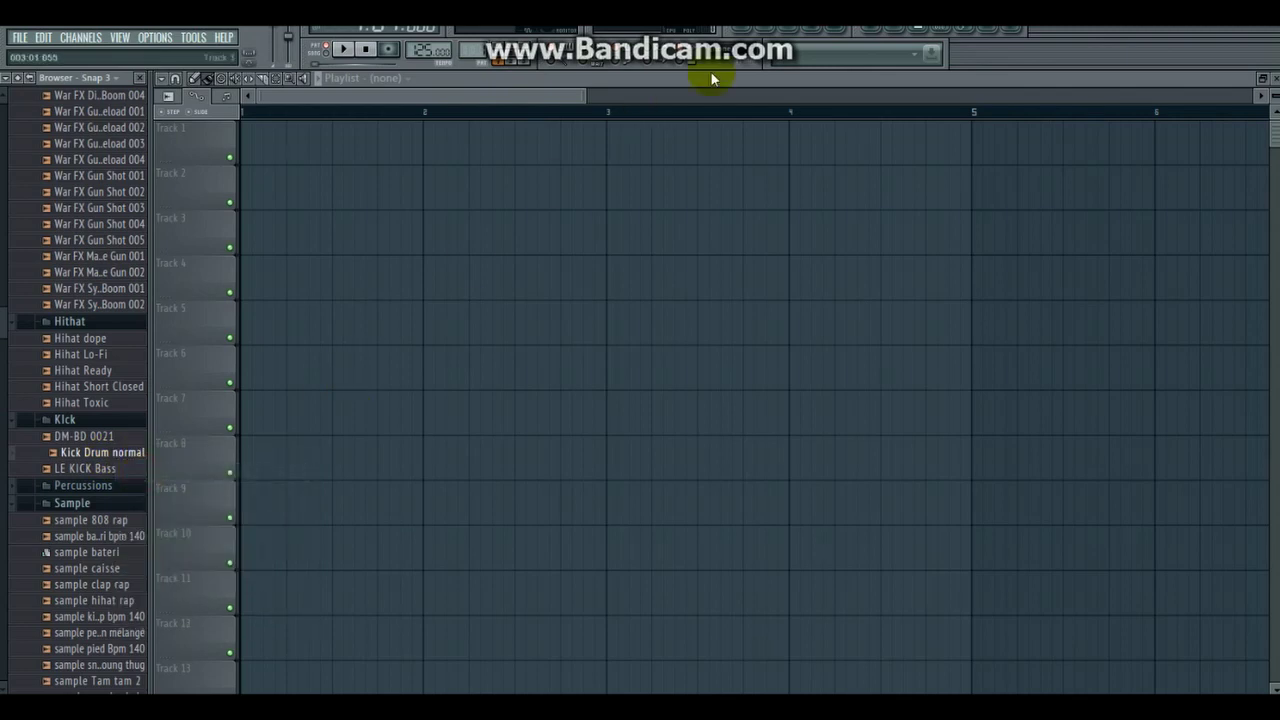
{"action": "left_click", "coordinate": [768, 33]}
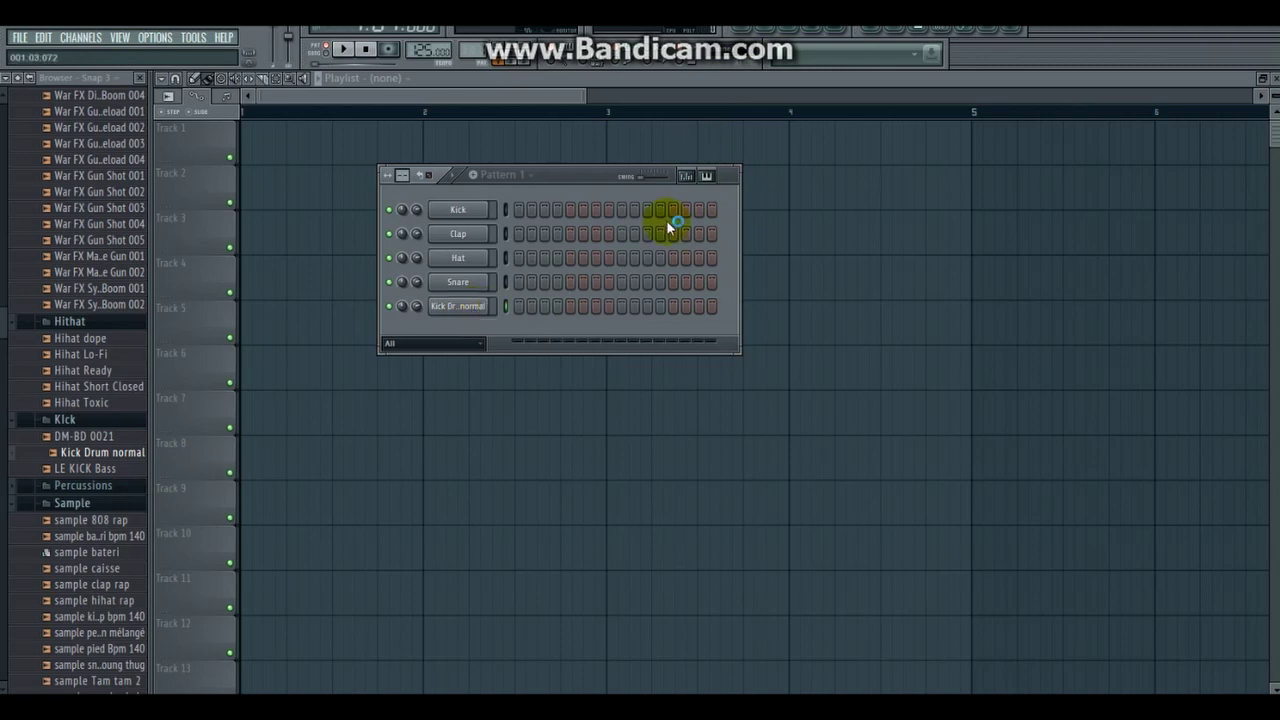
Step: Rename Pattern 1 as Kick
{"action": "left_click", "coordinate": [593, 188]}
{"action": "left_click", "coordinate": [537, 175]}
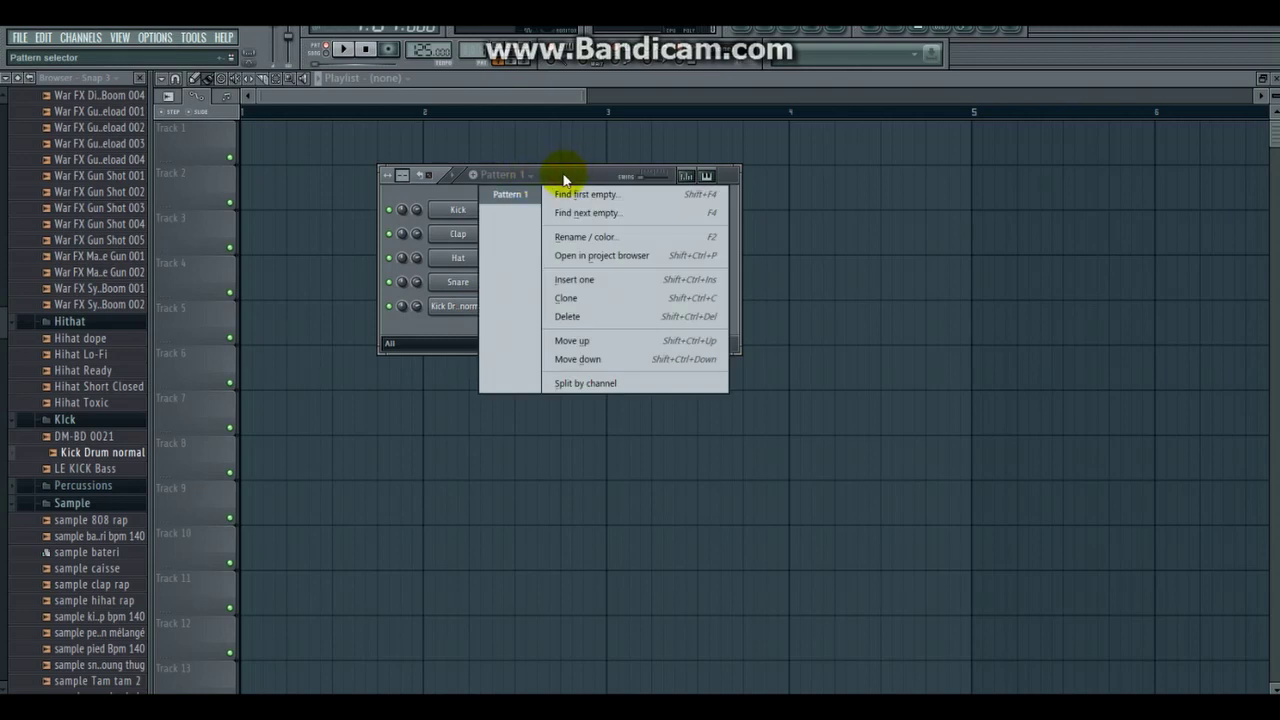
{"action": "left_click", "coordinate": [563, 179]}
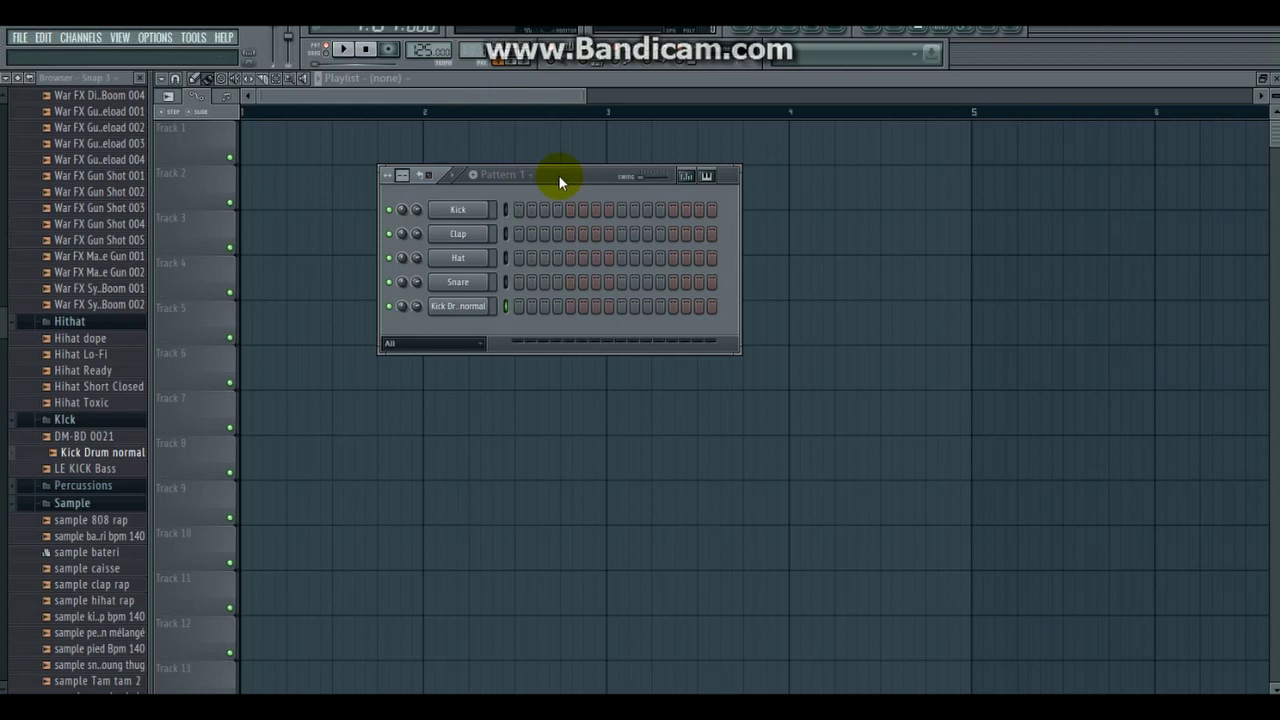
{"action": "left_click", "coordinate": [537, 183]}
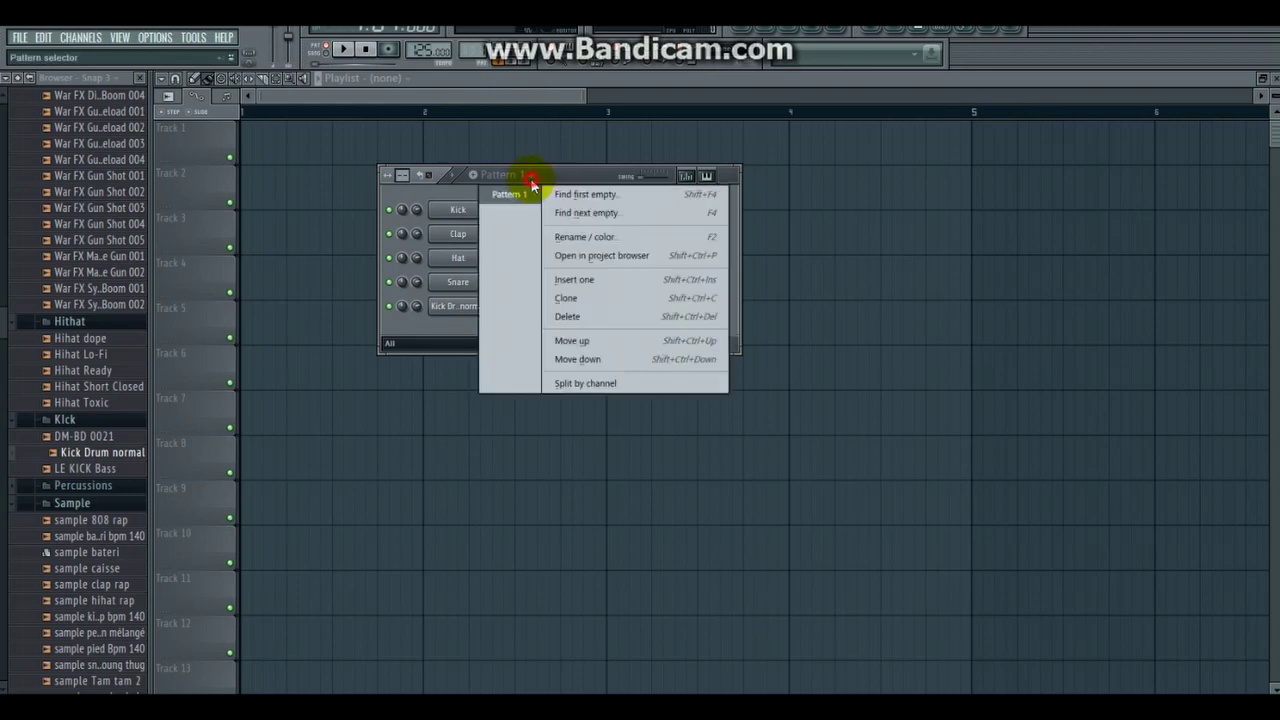
{"action": "left_click", "coordinate": [580, 245]}
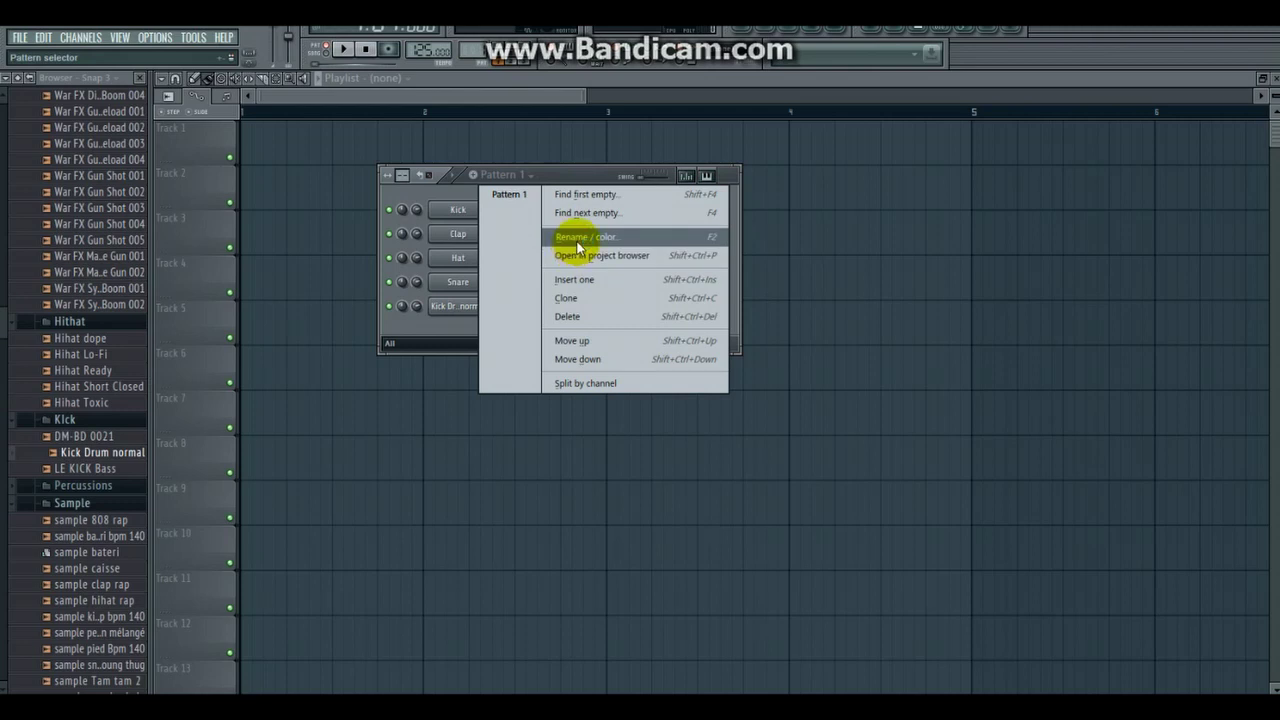
{"action": "type", "text": "K"}
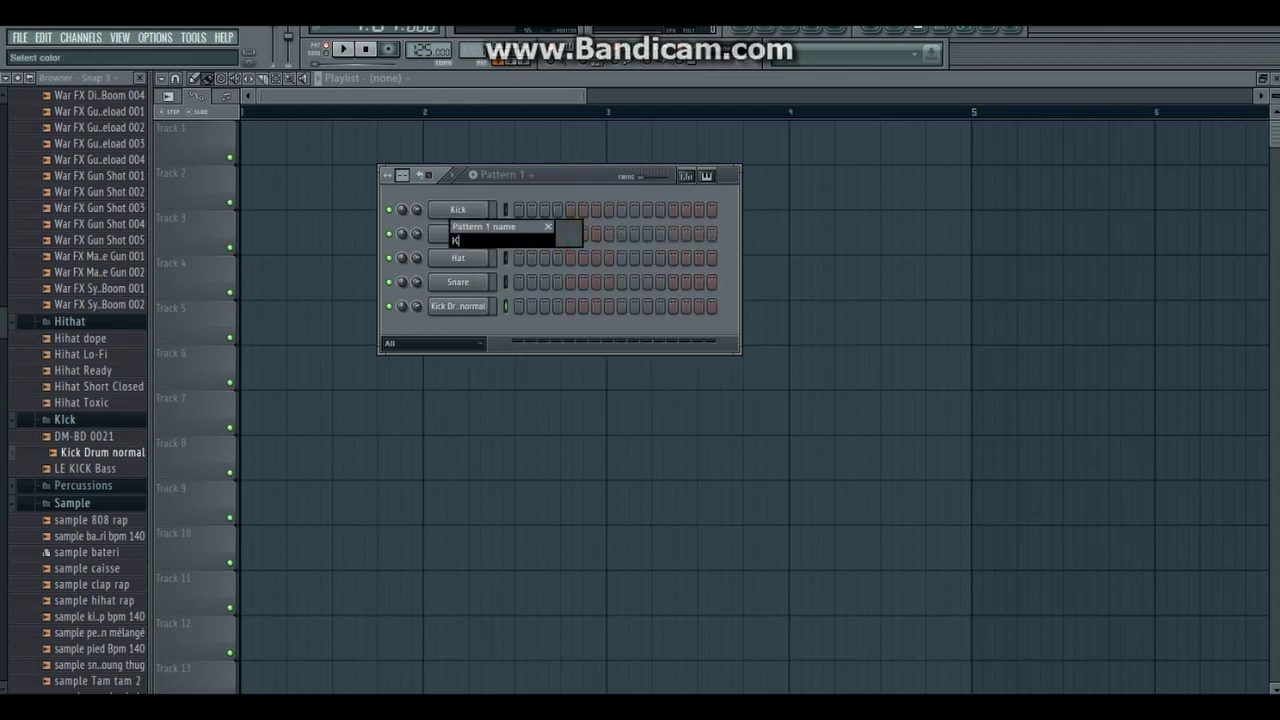
{"action": "type", "text": "ick"}
{"action": "key", "text": "Return"}
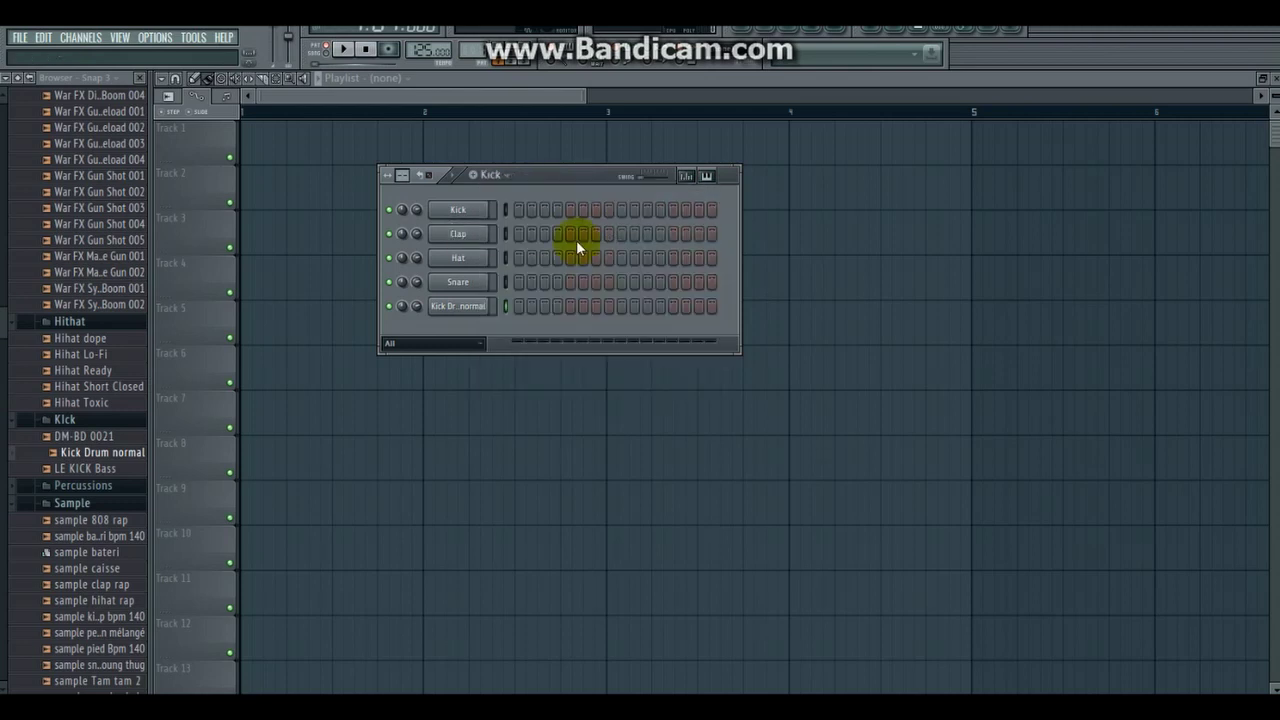
Step: Fill every fourth step of the Kick Drum normal channel in the Kick pattern
{"action": "right_click", "coordinate": [462, 316]}
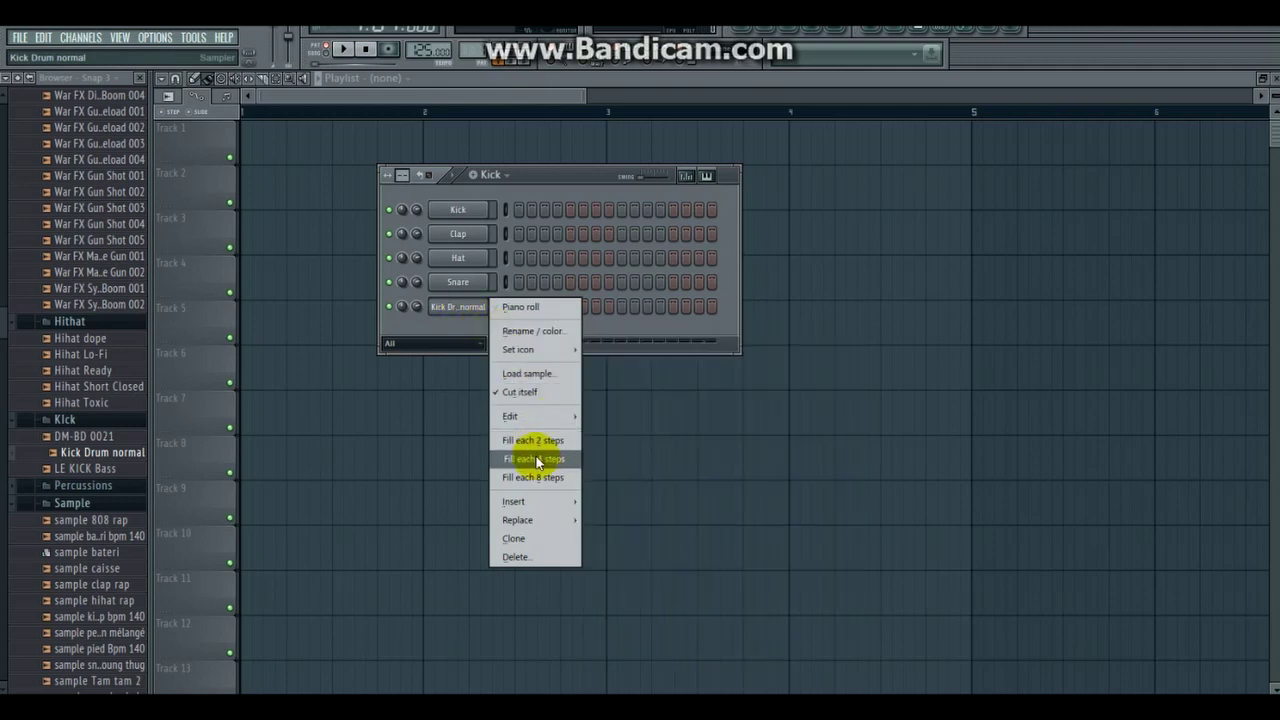
{"action": "left_click", "coordinate": [537, 460]}
{"action": "left_click", "coordinate": [558, 341]}
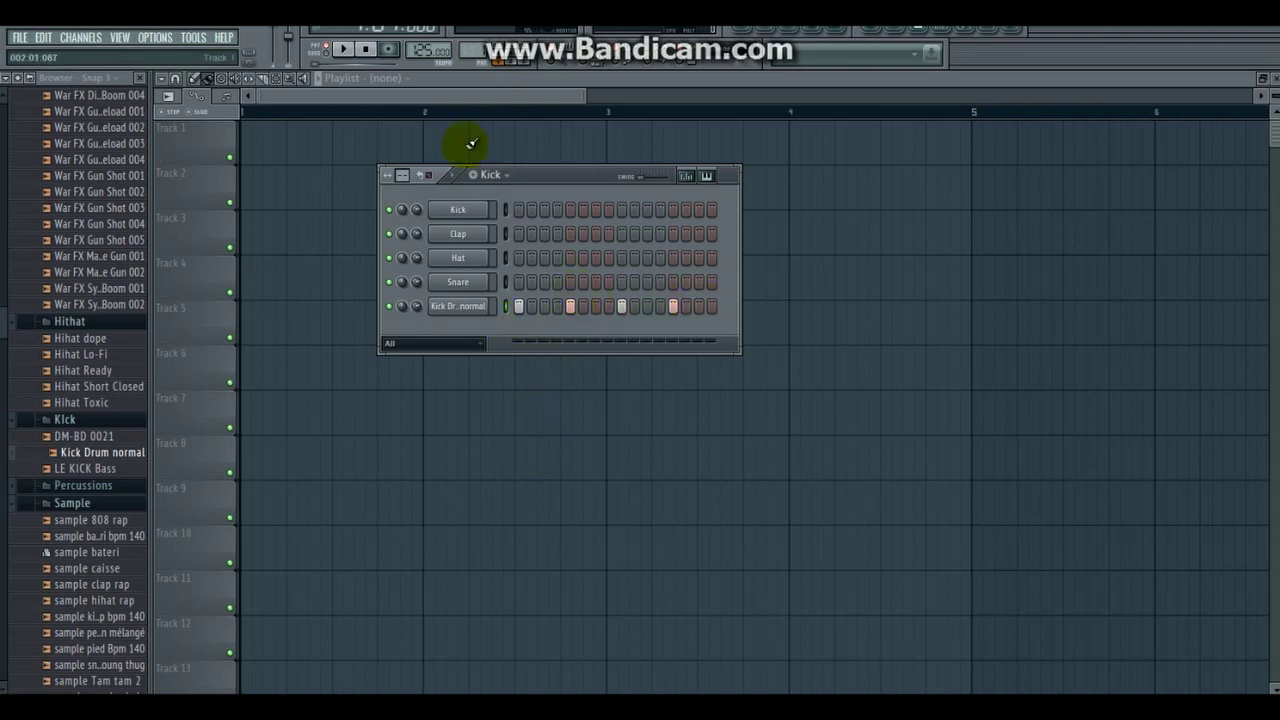
Step: Choose the Kick pattern as clip source and place one clip at bar 1 on Track 1 of the playlist
{"action": "left_click", "coordinate": [461, 88]}
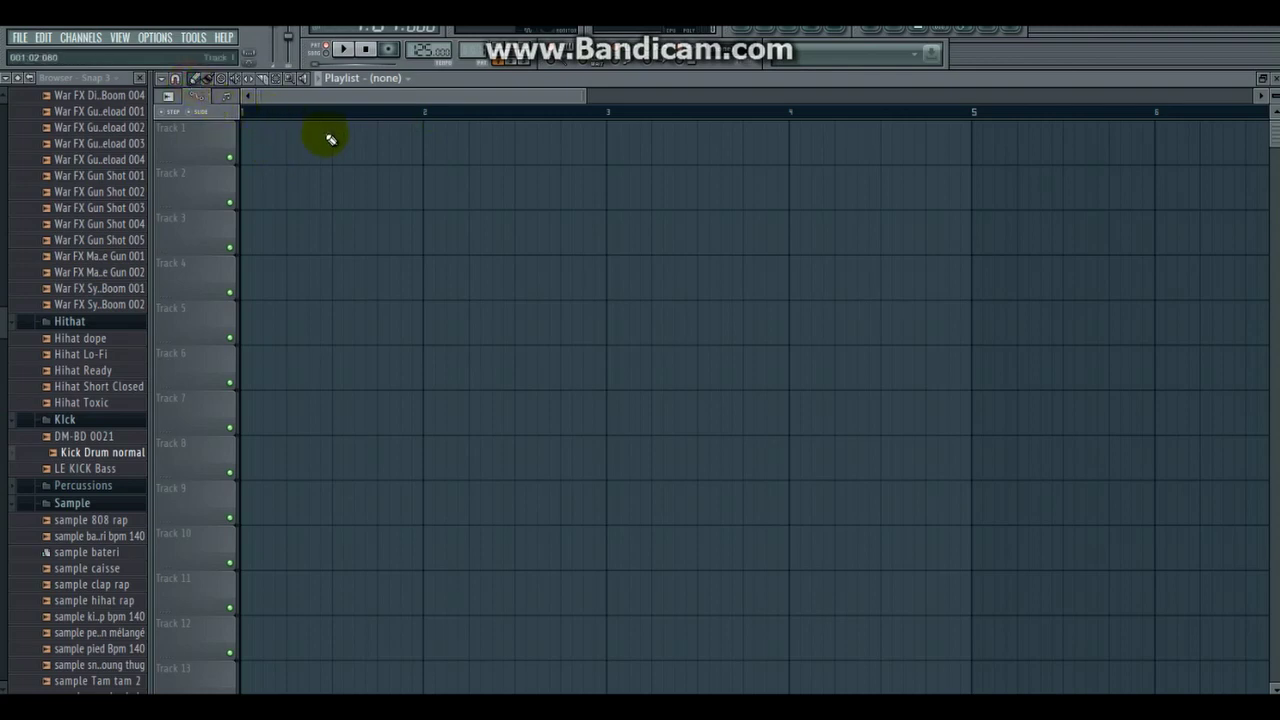
{"action": "left_click", "coordinate": [274, 150]}
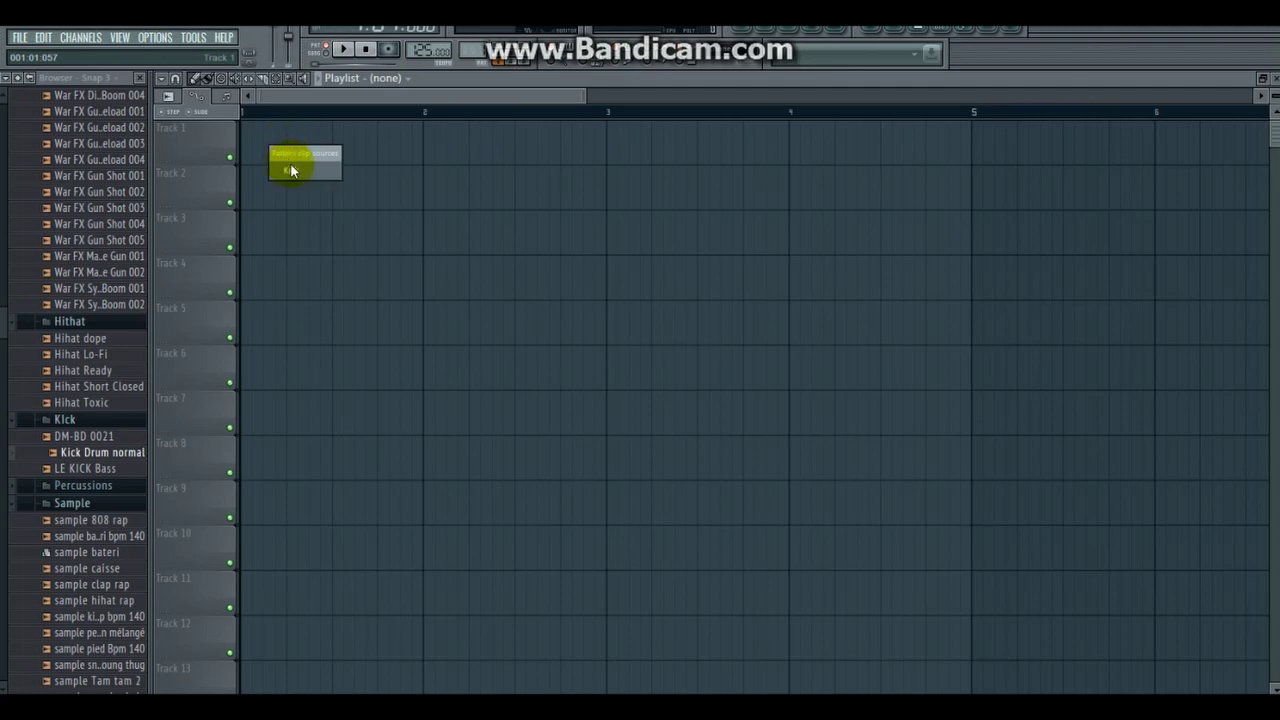
{"action": "left_click", "coordinate": [290, 168]}
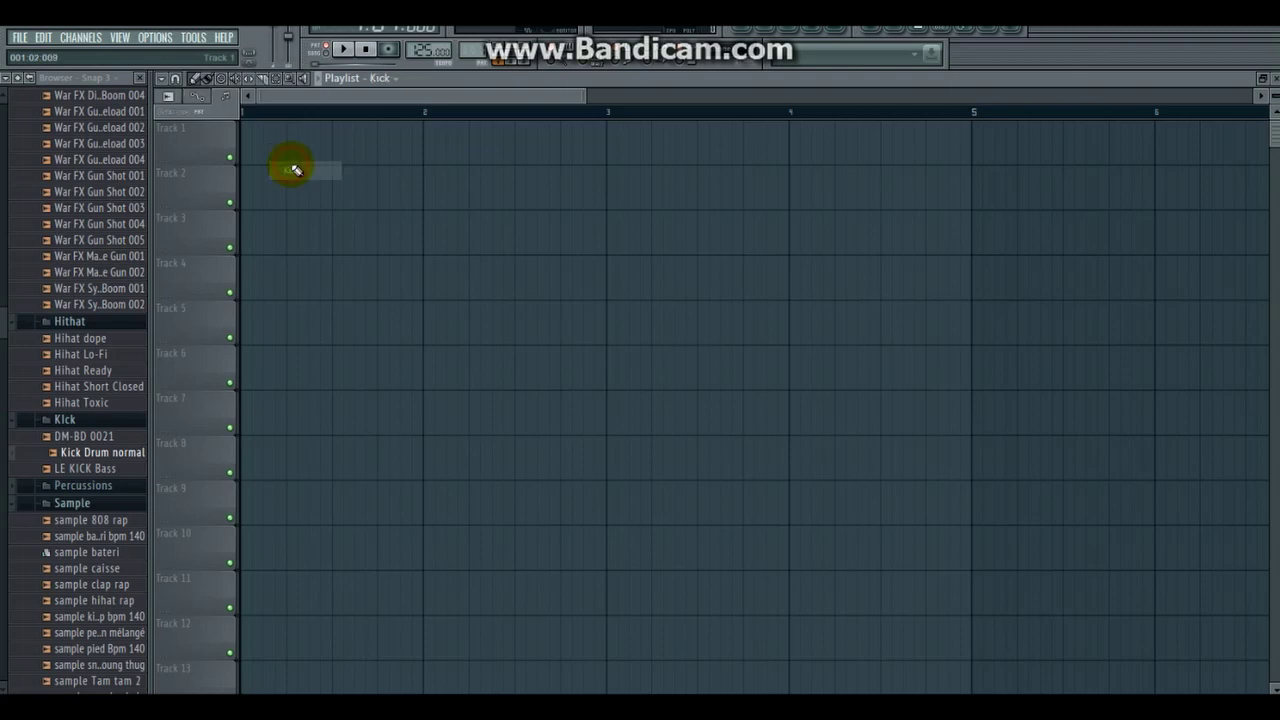
{"action": "left_click", "coordinate": [245, 146]}
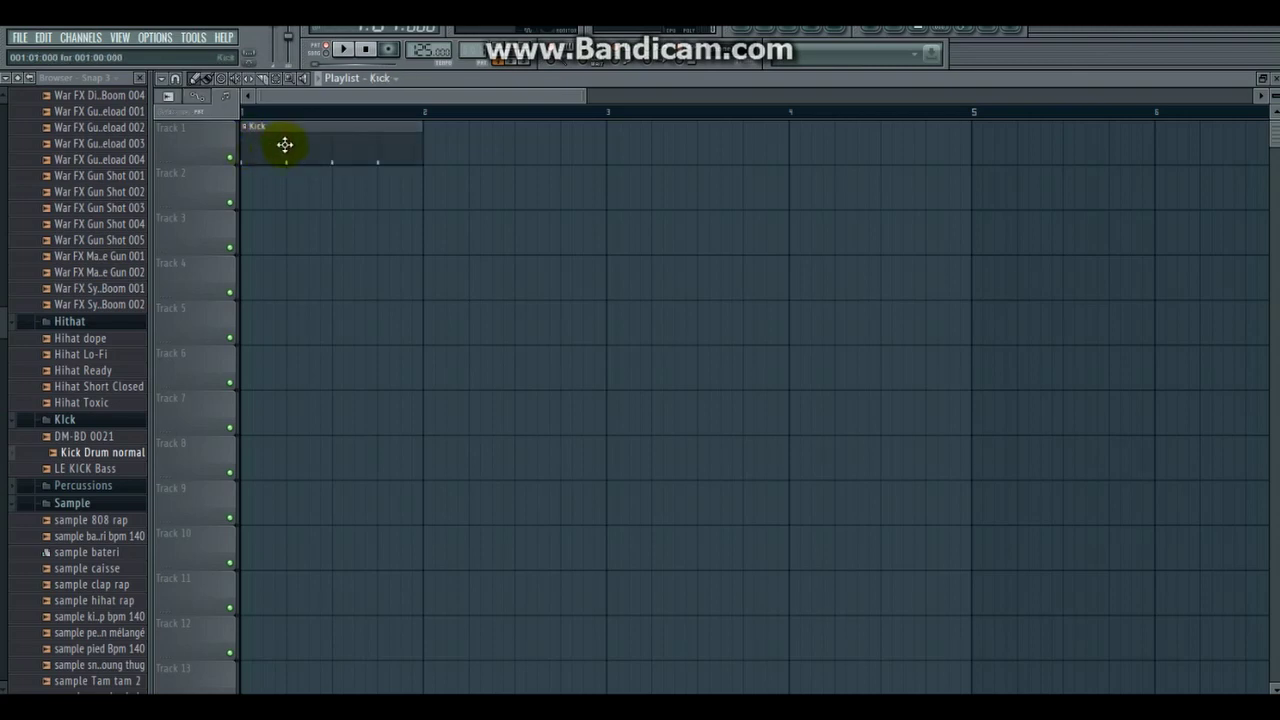
{"action": "left_click_drag", "start_coordinate": [314, 145], "coordinate": [263, 143]}
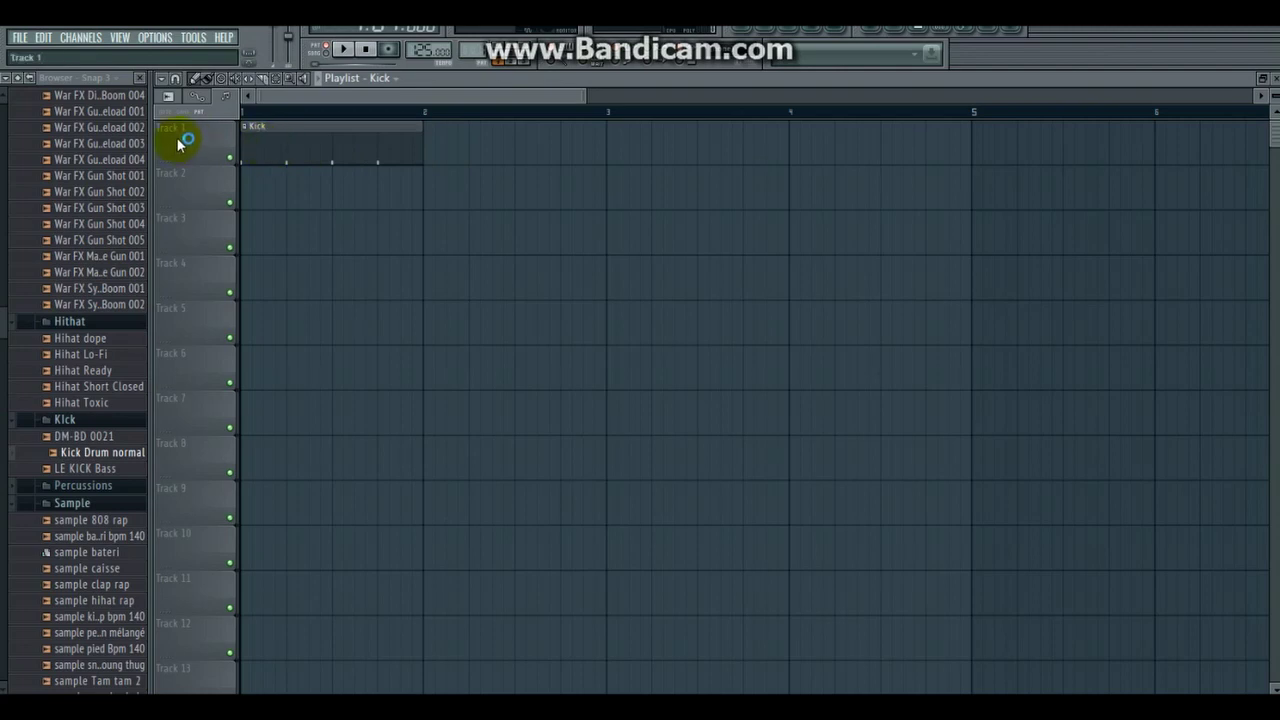
Step: Rename playlist Track 1 as Kick
{"action": "left_click", "coordinate": [206, 129]}
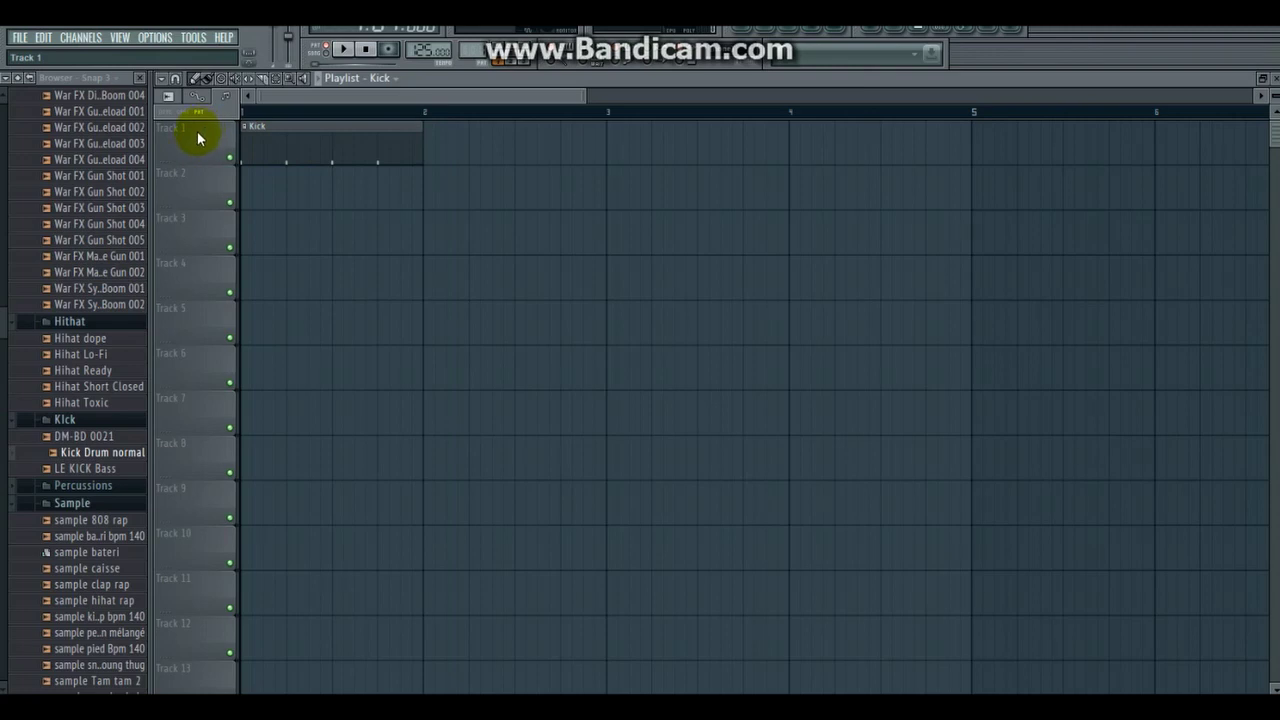
{"action": "right_click", "coordinate": [197, 138]}
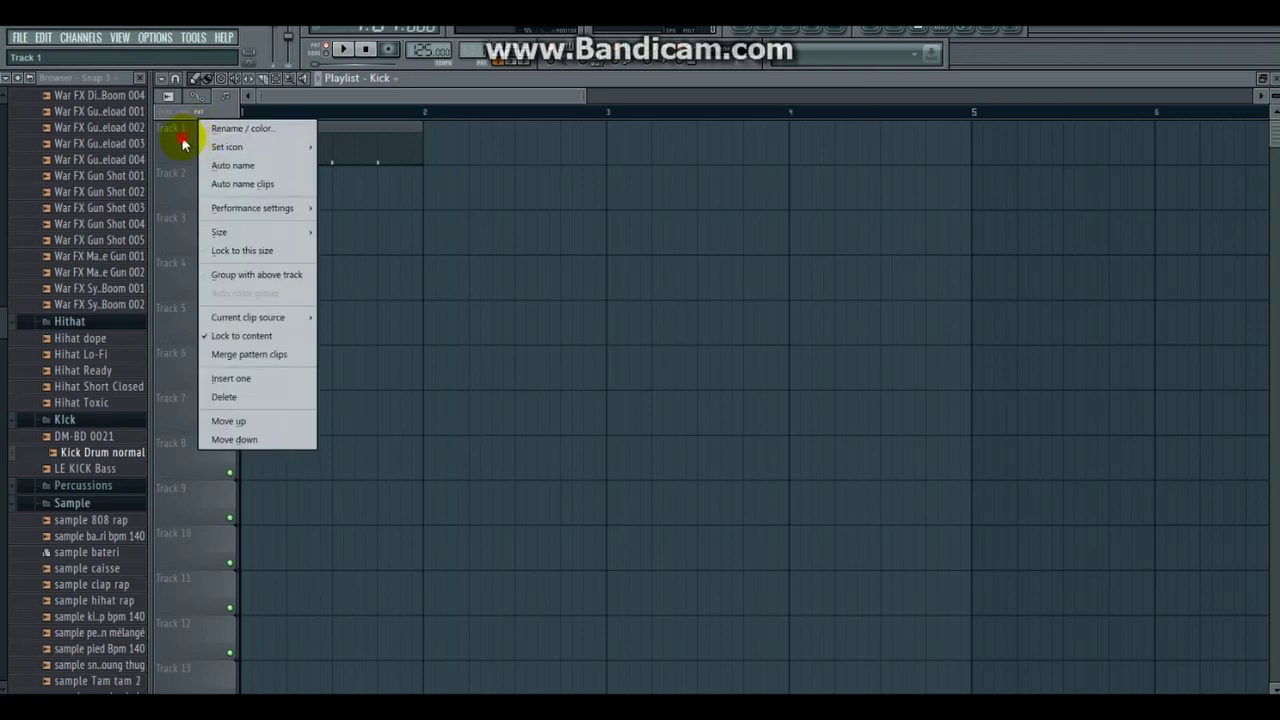
{"action": "right_click", "coordinate": [183, 142]}
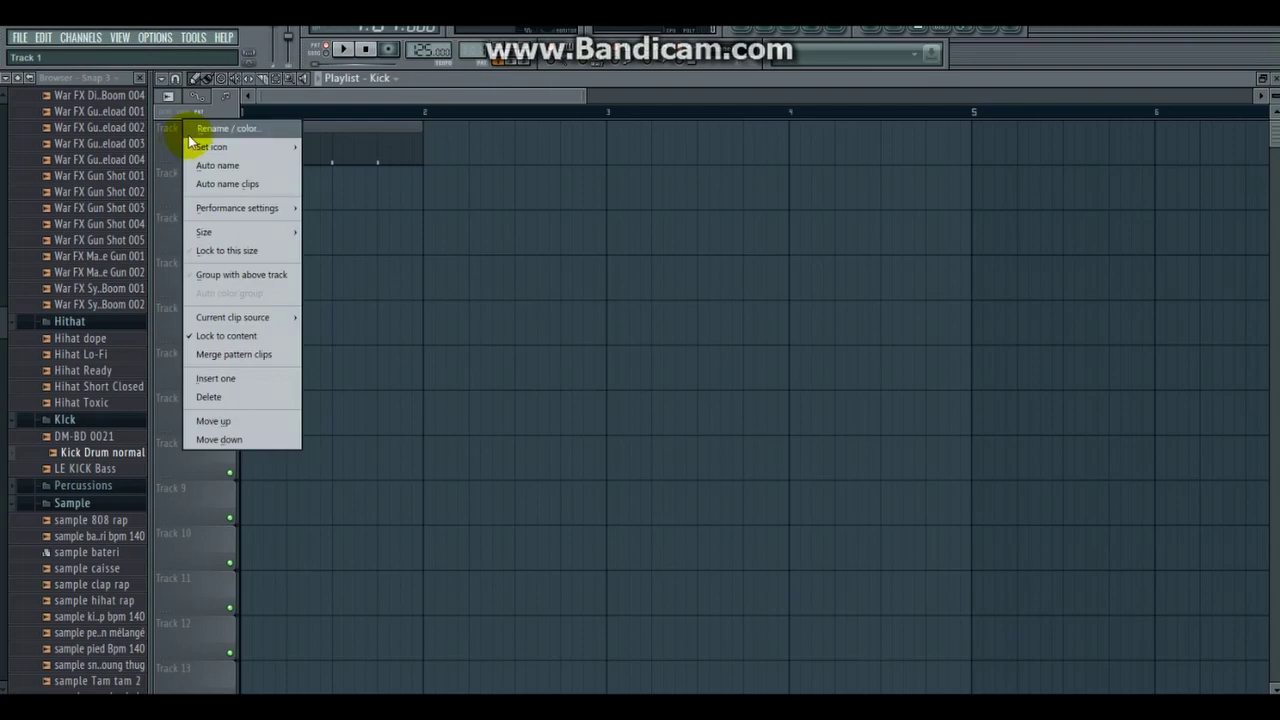
{"action": "mouse_move", "coordinate": [203, 147]}
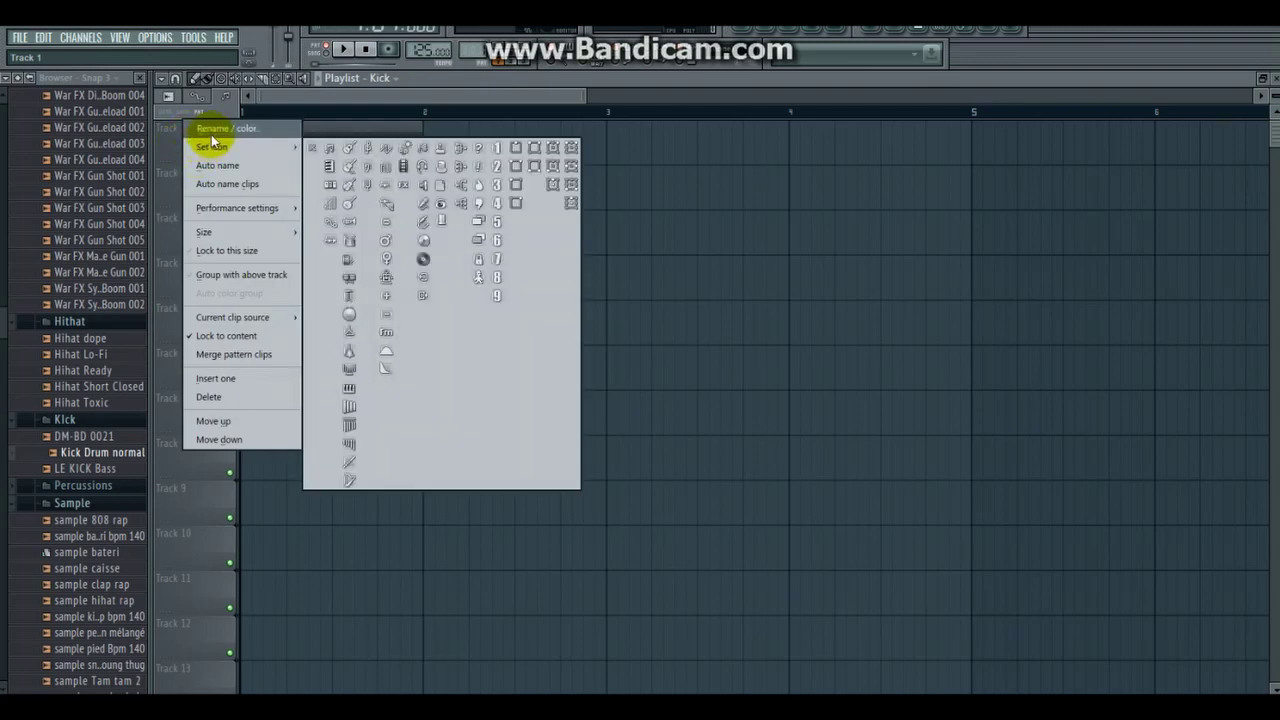
{"action": "left_click", "coordinate": [212, 130]}
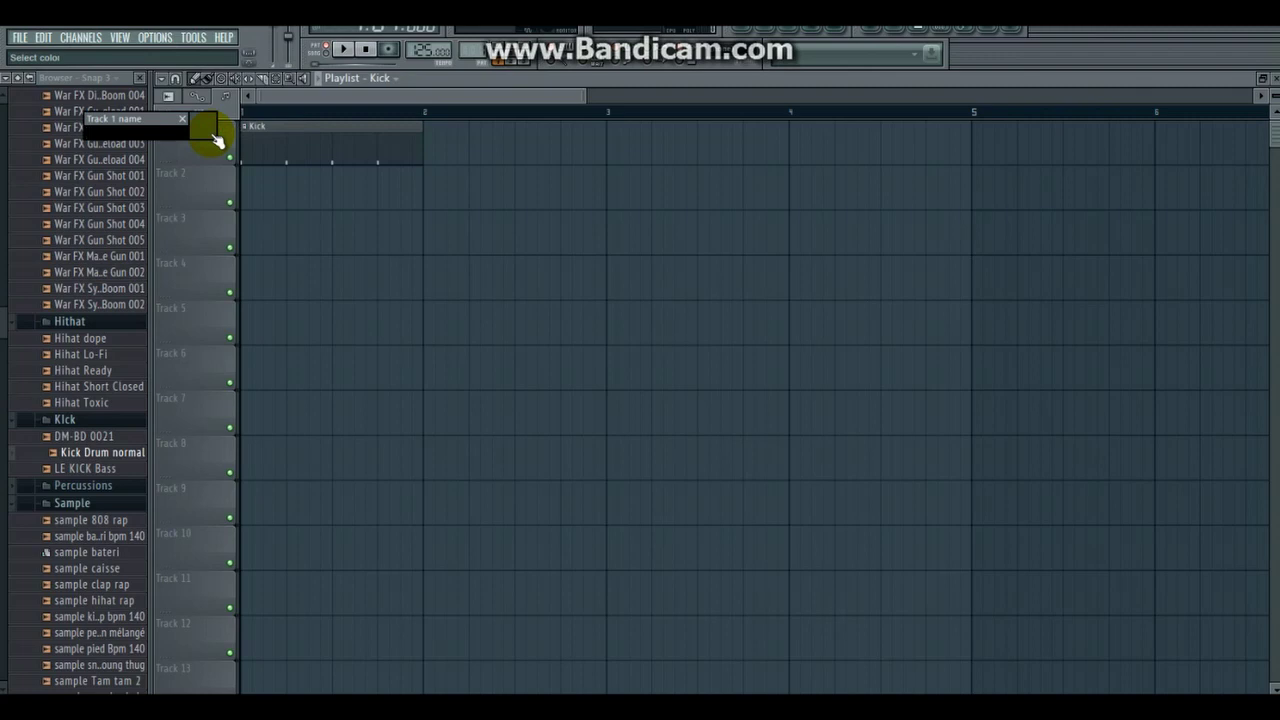
{"action": "type", "text": "Kick"}
{"action": "key", "text": "Return"}
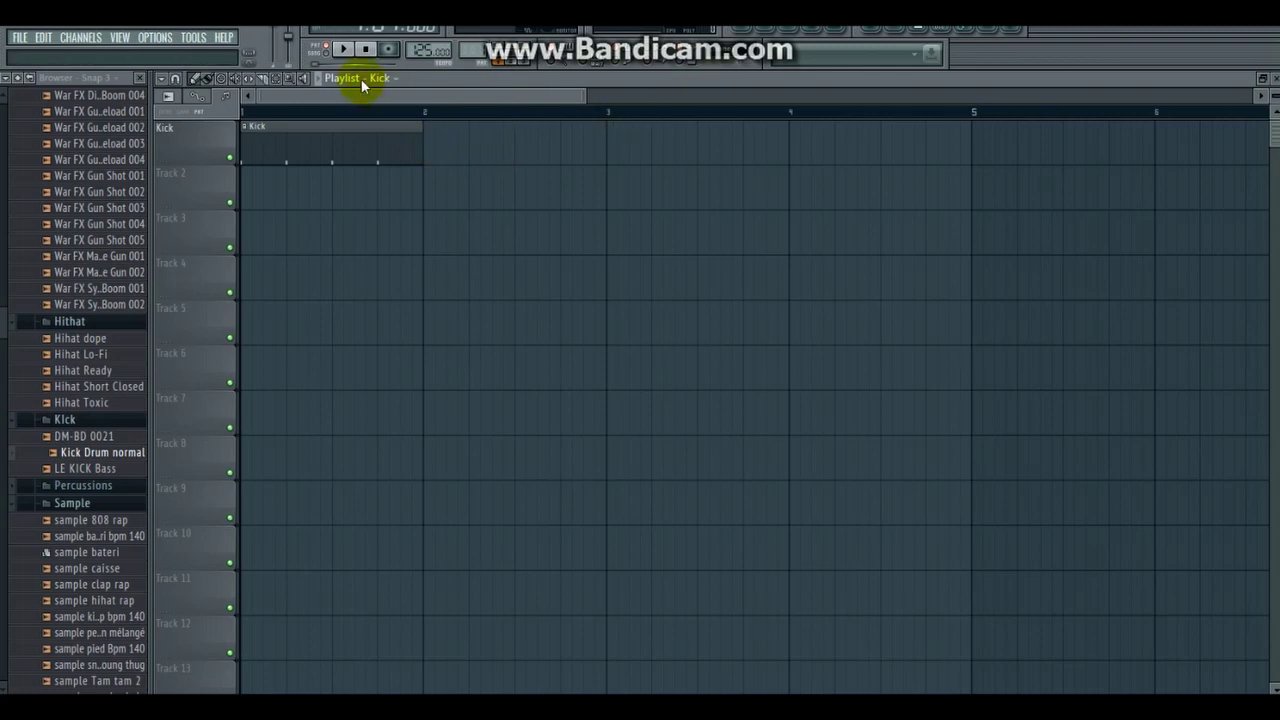
Step: Switch playback to song mode, listen to the Kick clip in the playlist and stop playback
{"action": "left_click", "coordinate": [332, 57]}
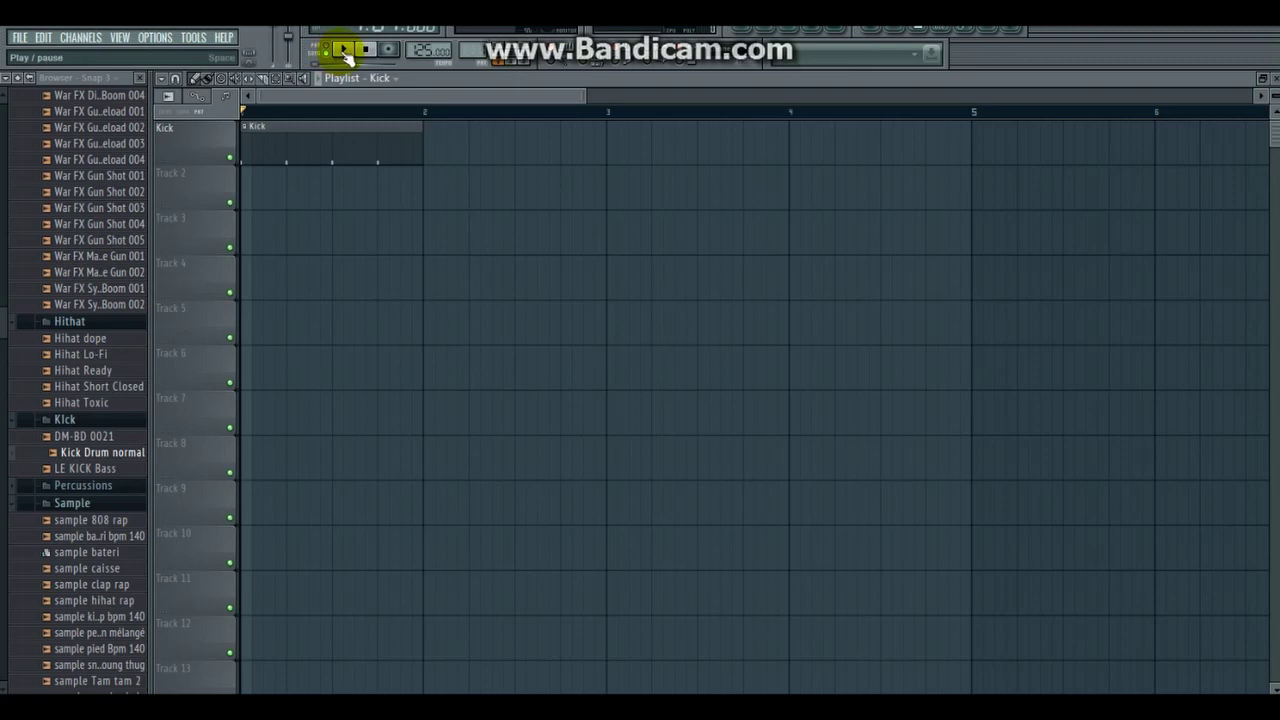
{"action": "left_click", "coordinate": [343, 50]}
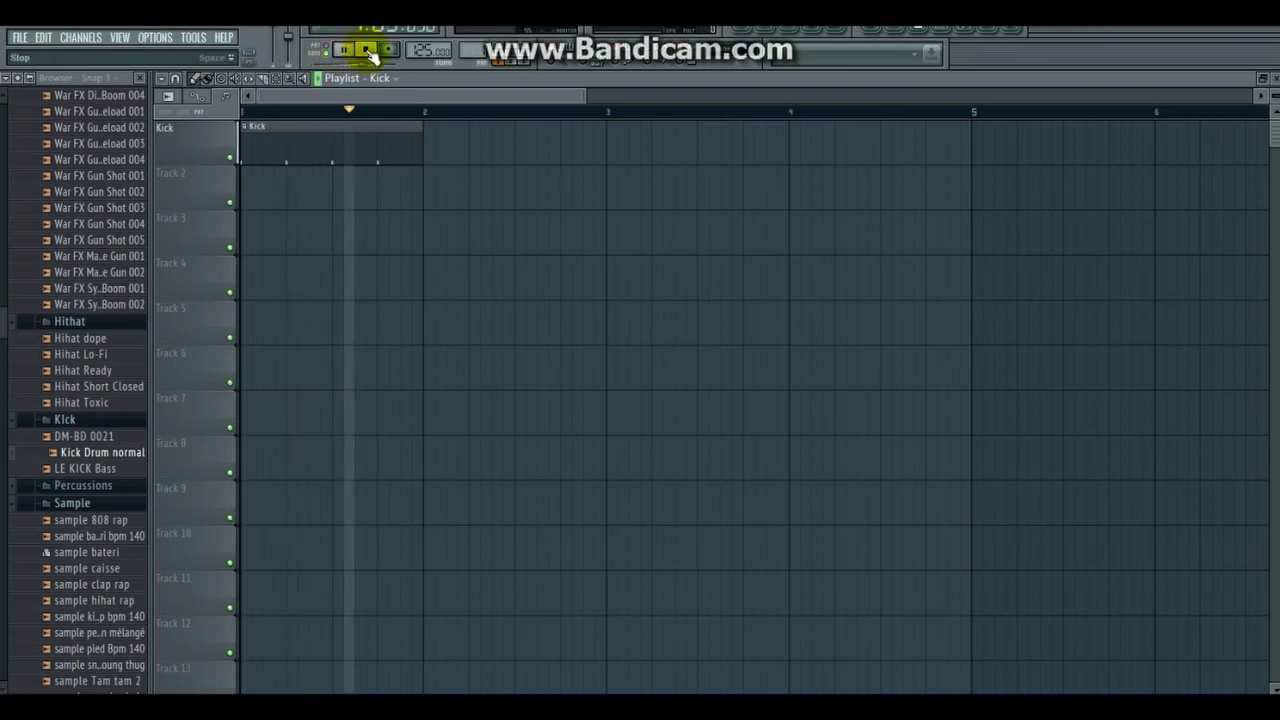
{"action": "left_click", "coordinate": [368, 52]}
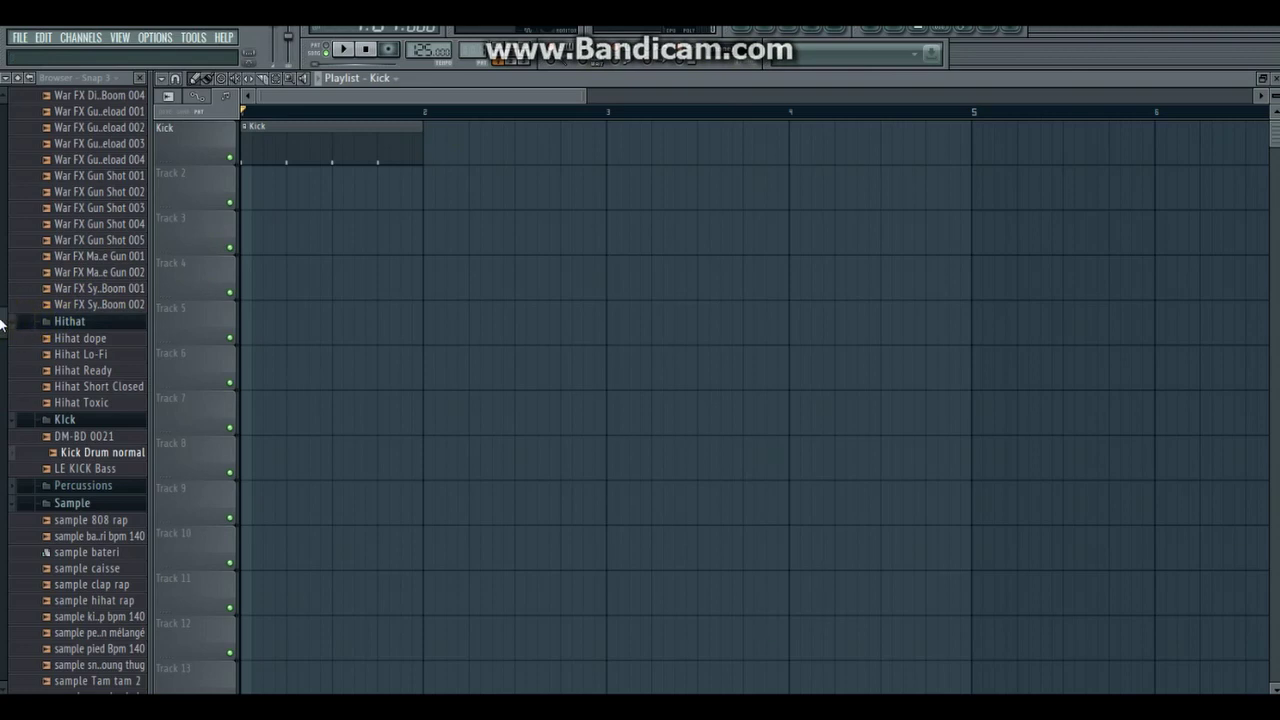
Step: Audition samples in the CLap folder of the sample pack and open Snare Drum 009 MC38 808 in a new channel
{"action": "scroll", "coordinate": [2, 325], "scroll_direction": "down", "scroll_amount": 2}
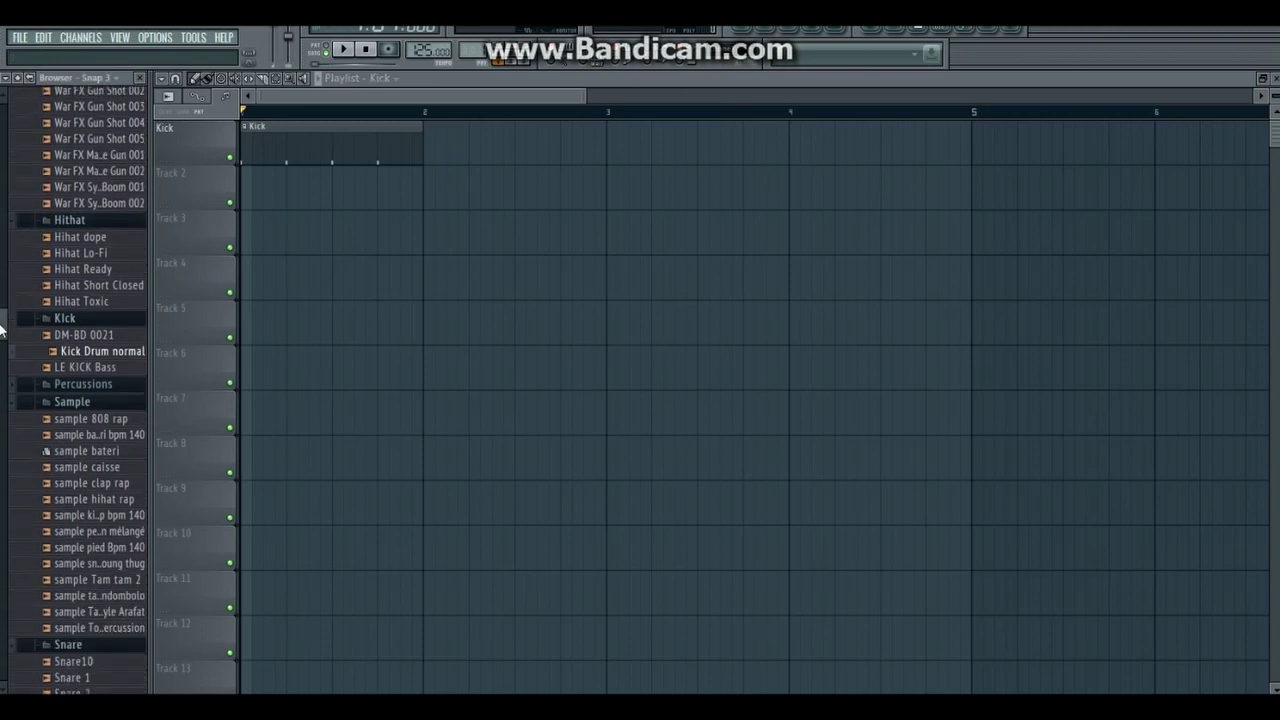
{"action": "scroll", "coordinate": [2, 325], "scroll_direction": "up", "scroll_amount": 9}
{"action": "scroll", "coordinate": [2, 322], "scroll_direction": "up", "scroll_amount": 6}
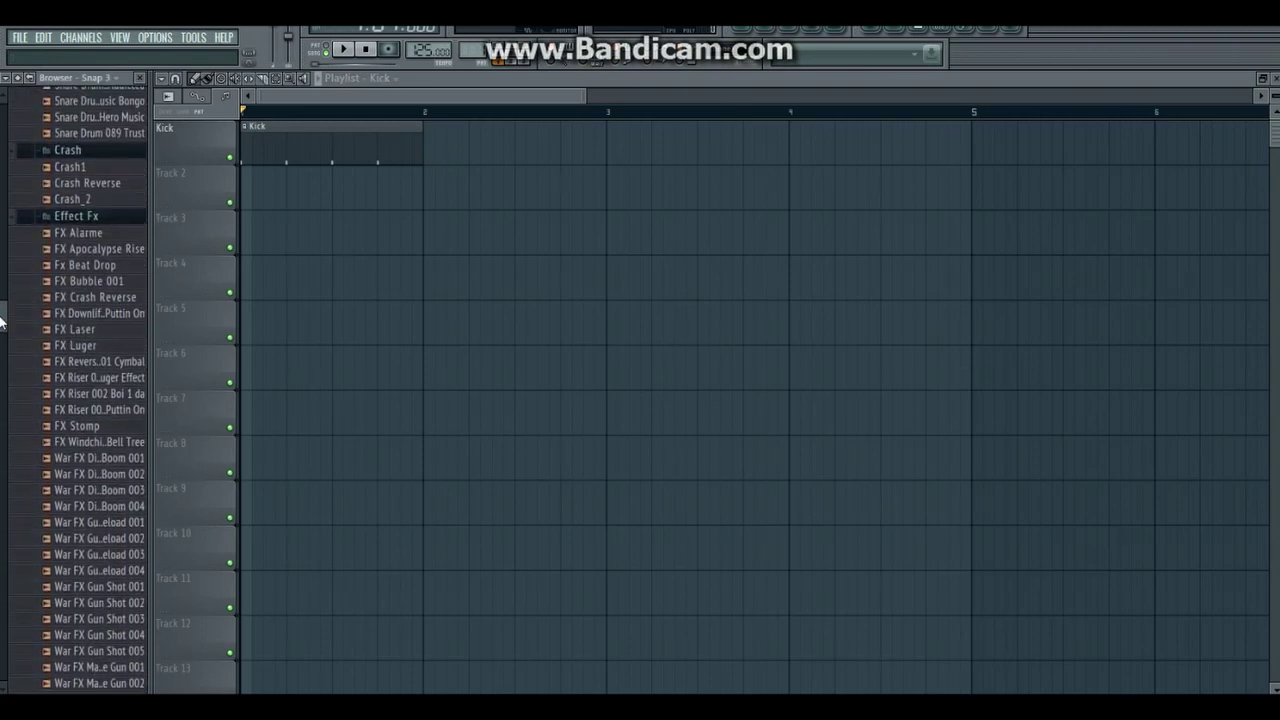
{"action": "scroll", "coordinate": [3, 313], "scroll_direction": "up", "scroll_amount": 3}
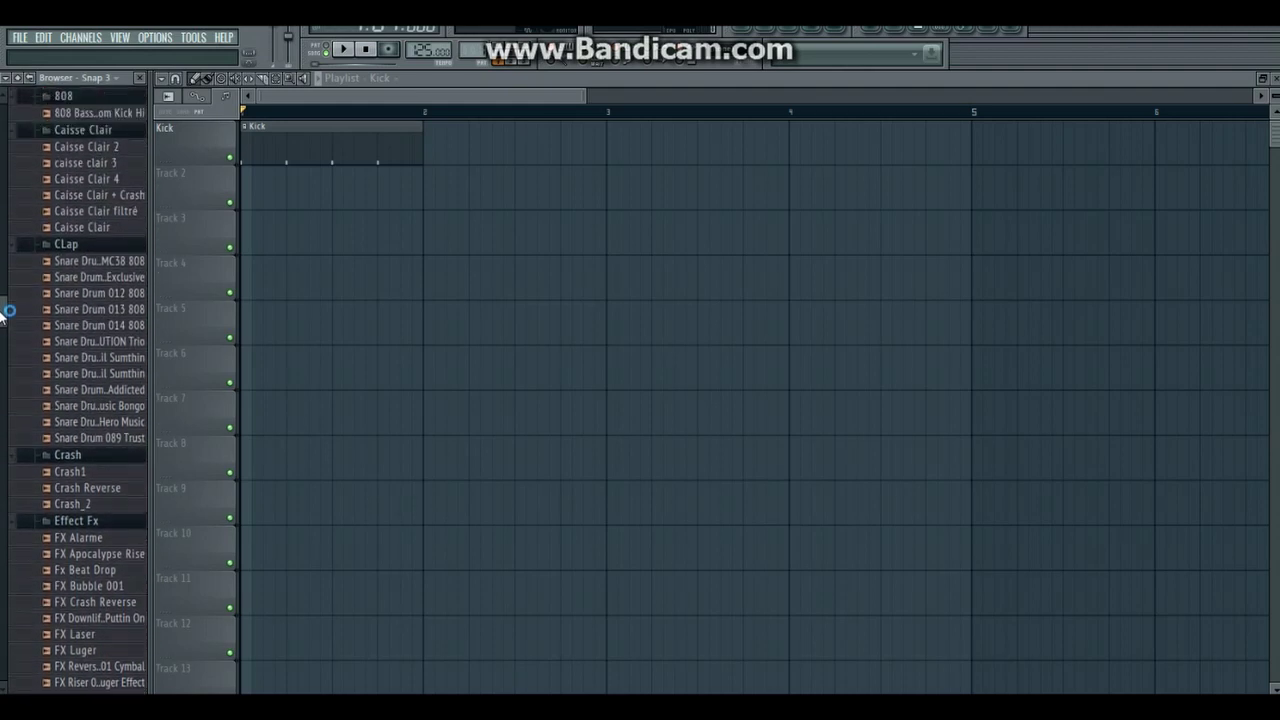
{"action": "left_click", "coordinate": [58, 266]}
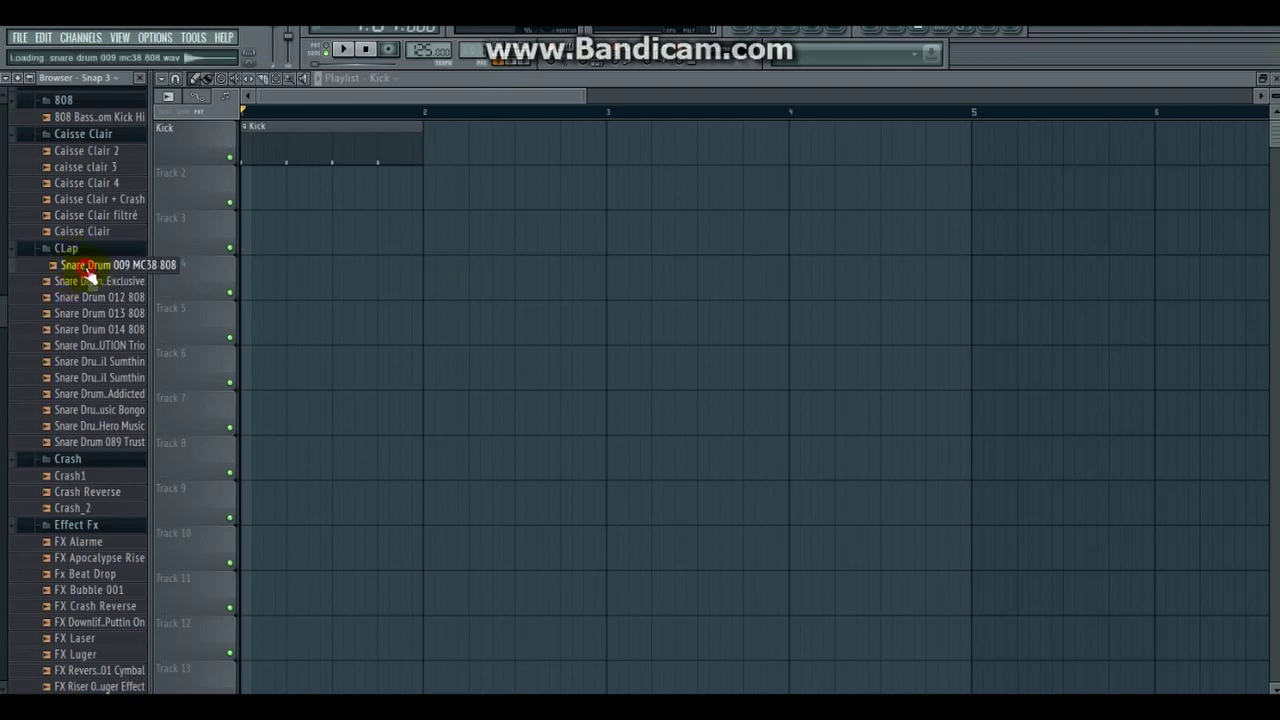
{"action": "left_click", "coordinate": [80, 285]}
{"action": "left_click", "coordinate": [108, 266]}
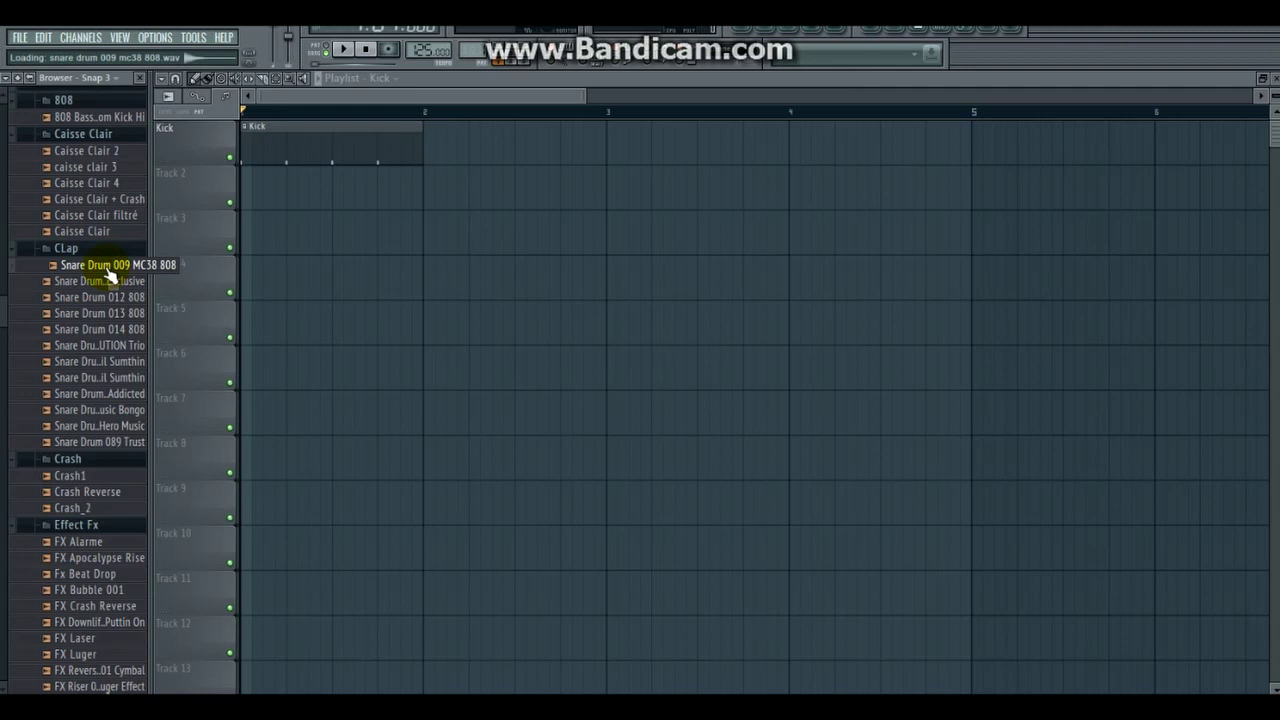
{"action": "right_click", "coordinate": [108, 270]}
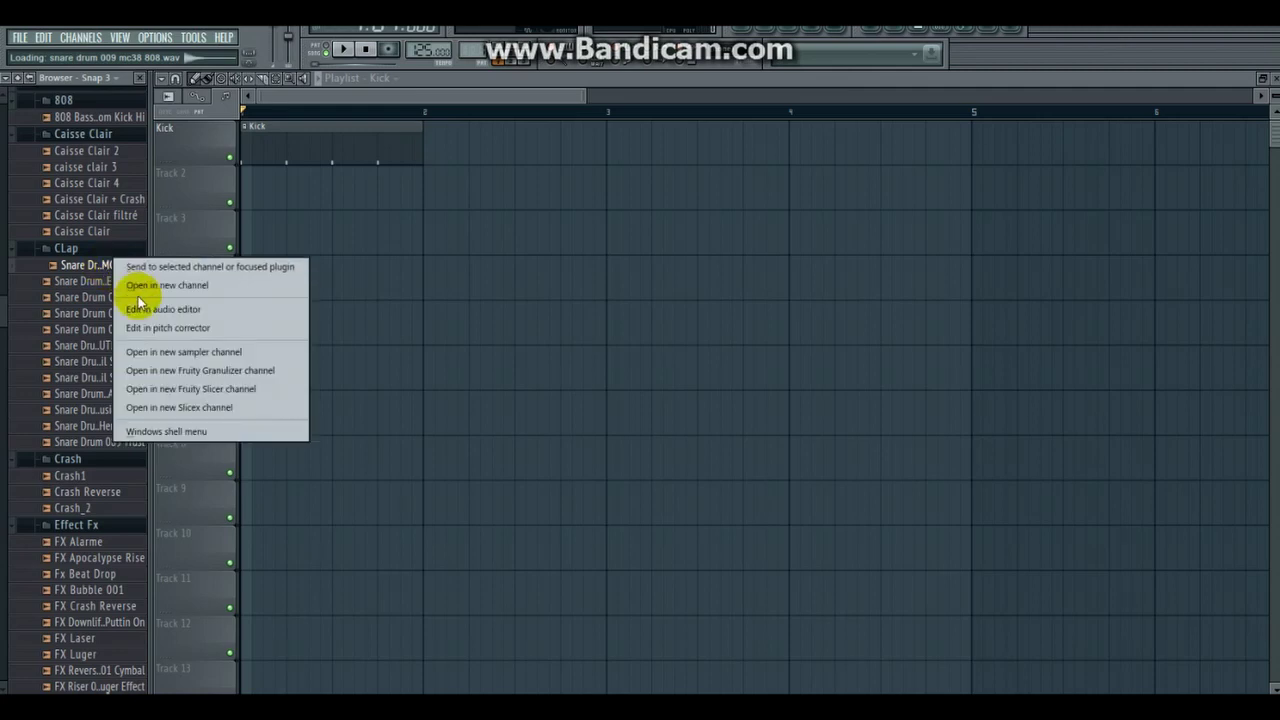
{"action": "left_click", "coordinate": [145, 288]}
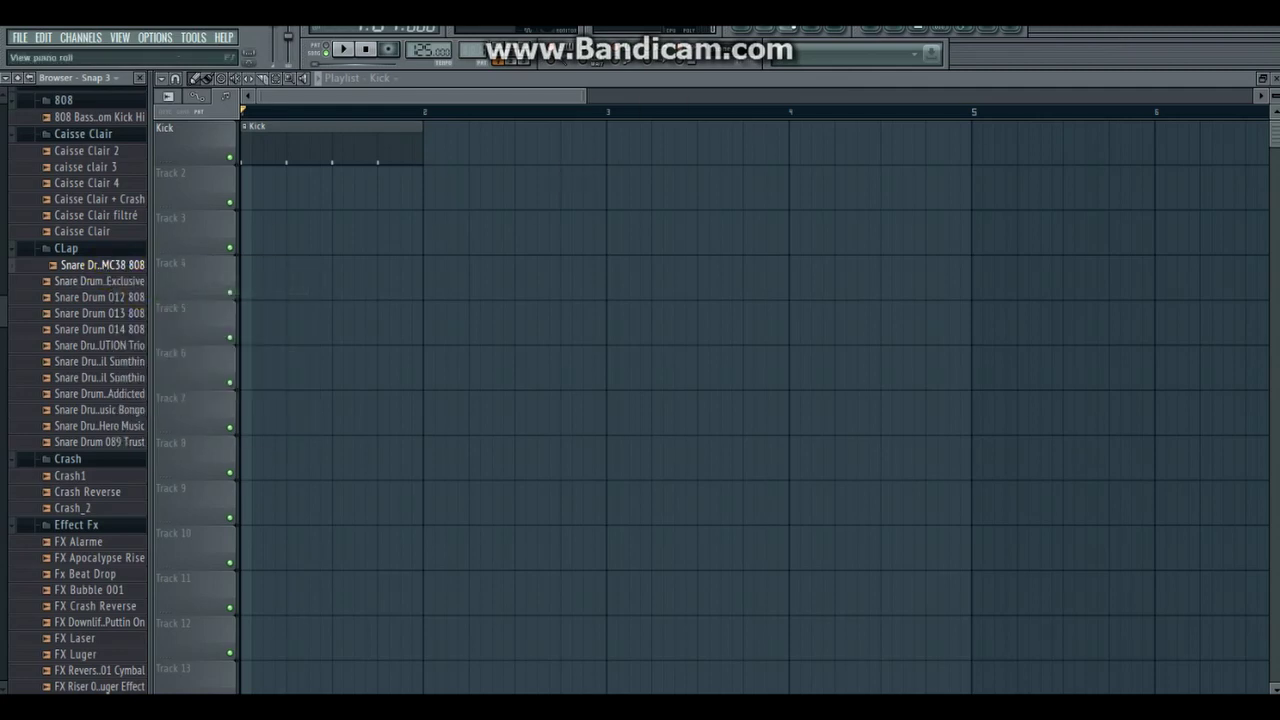
Step: Switch the step sequencer to the empty Pattern 2 and name it Clap
{"action": "left_click", "coordinate": [784, 27]}
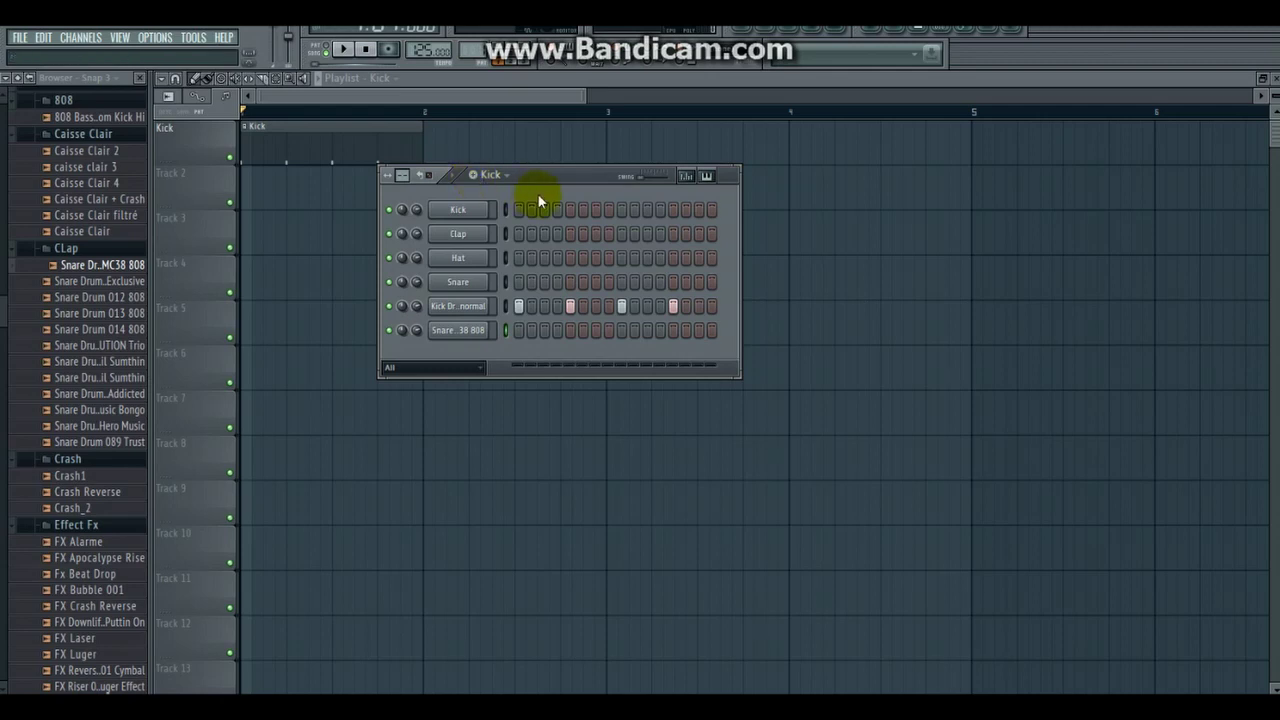
{"action": "left_click", "coordinate": [479, 181]}
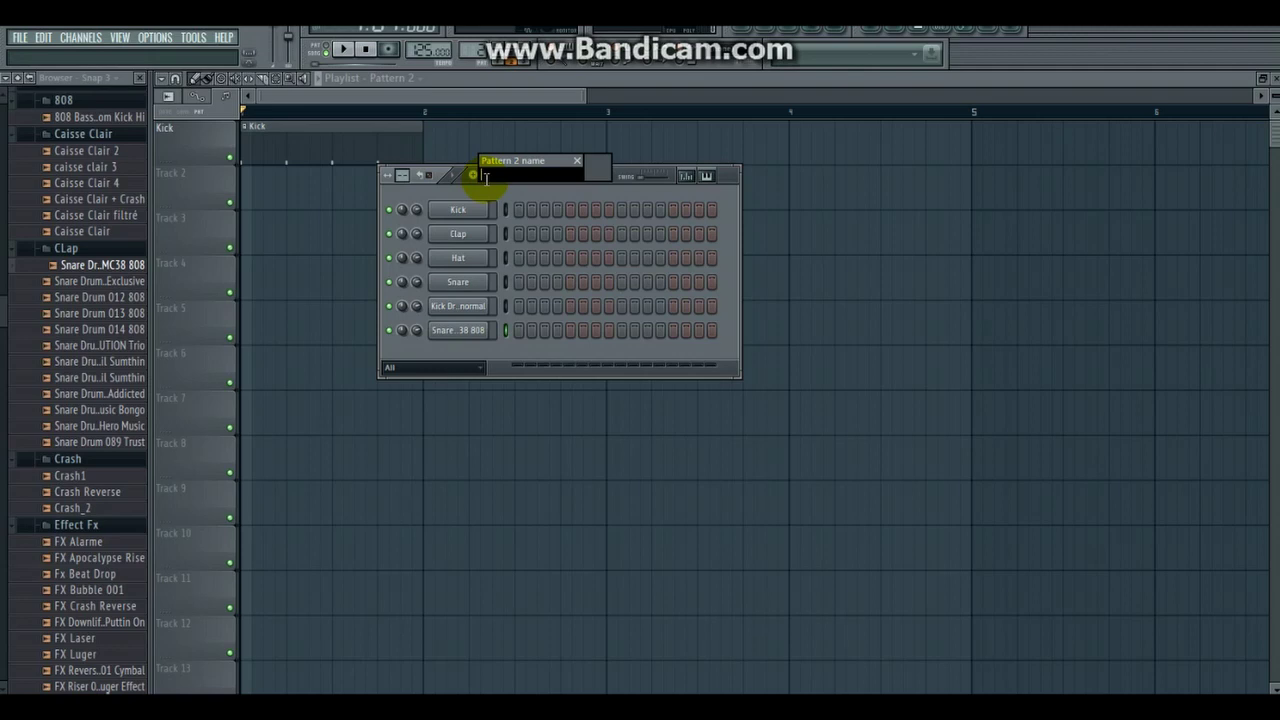
{"action": "type", "text": "Clap"}
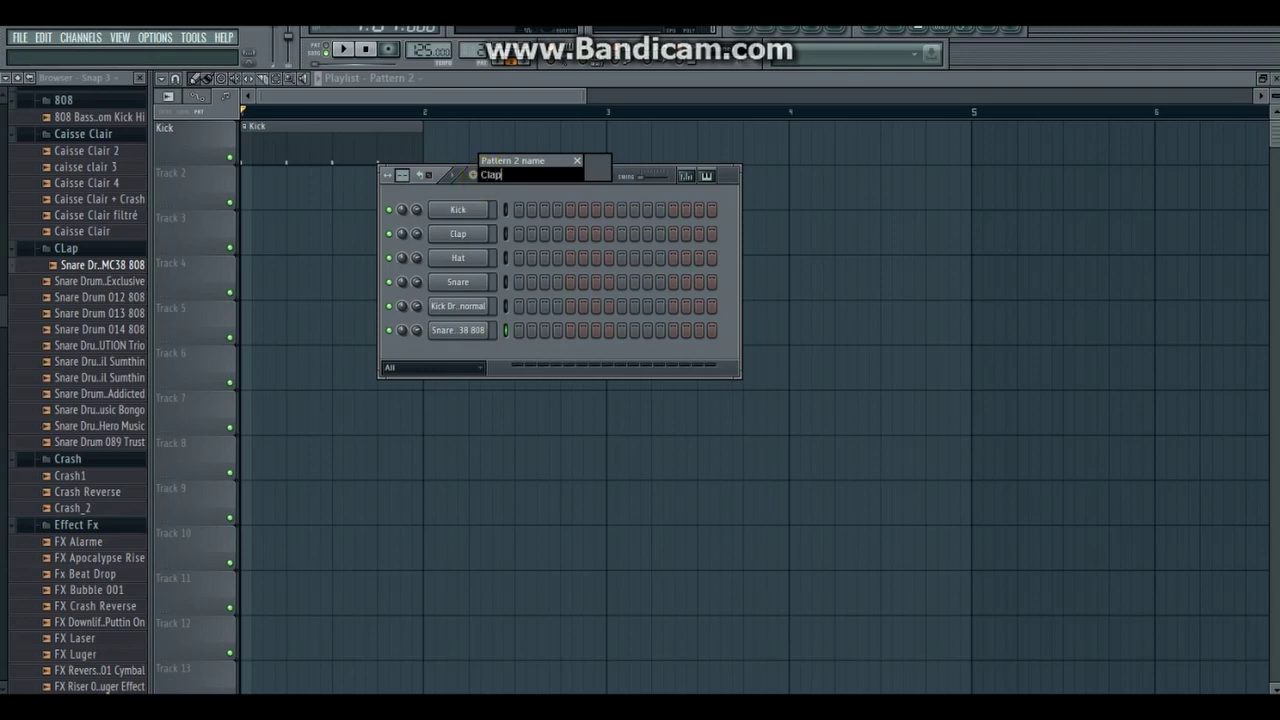
{"action": "left_click", "coordinate": [489, 178]}
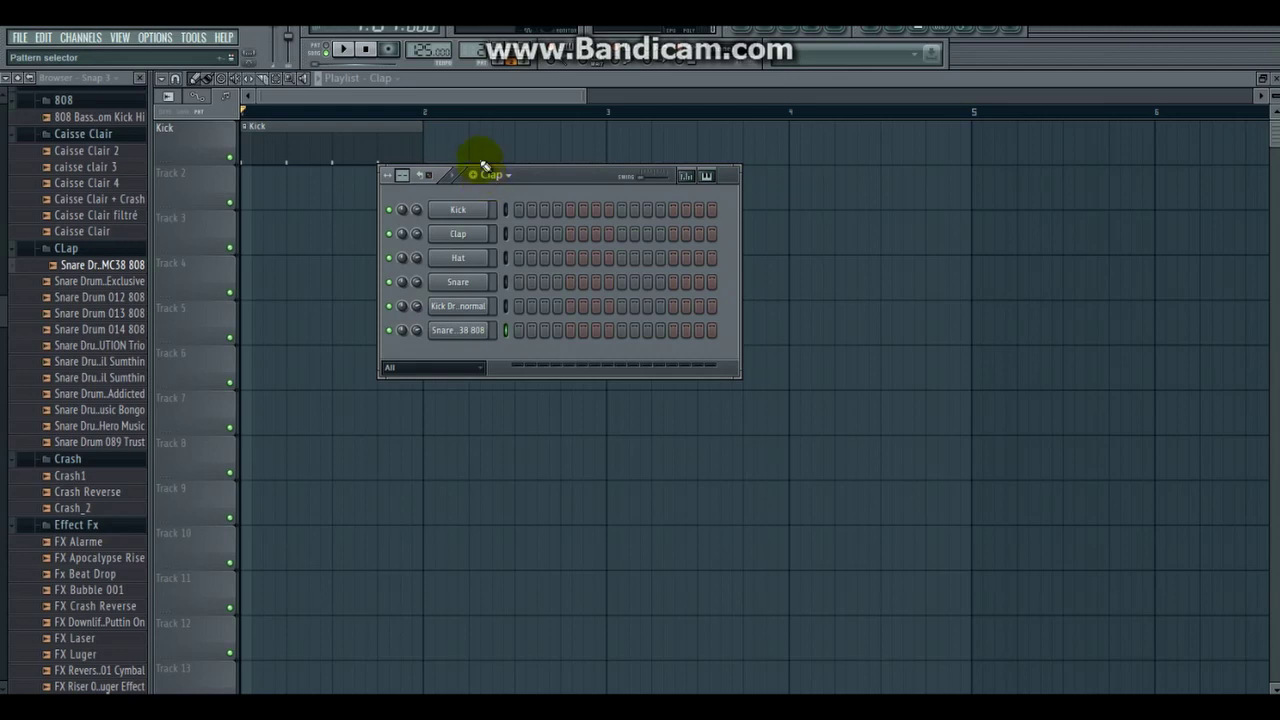
Step: Place one Clap pattern clip at bar 1 on Track 2 of the playlist and rename that track as Clap
{"action": "left_click", "coordinate": [491, 100]}
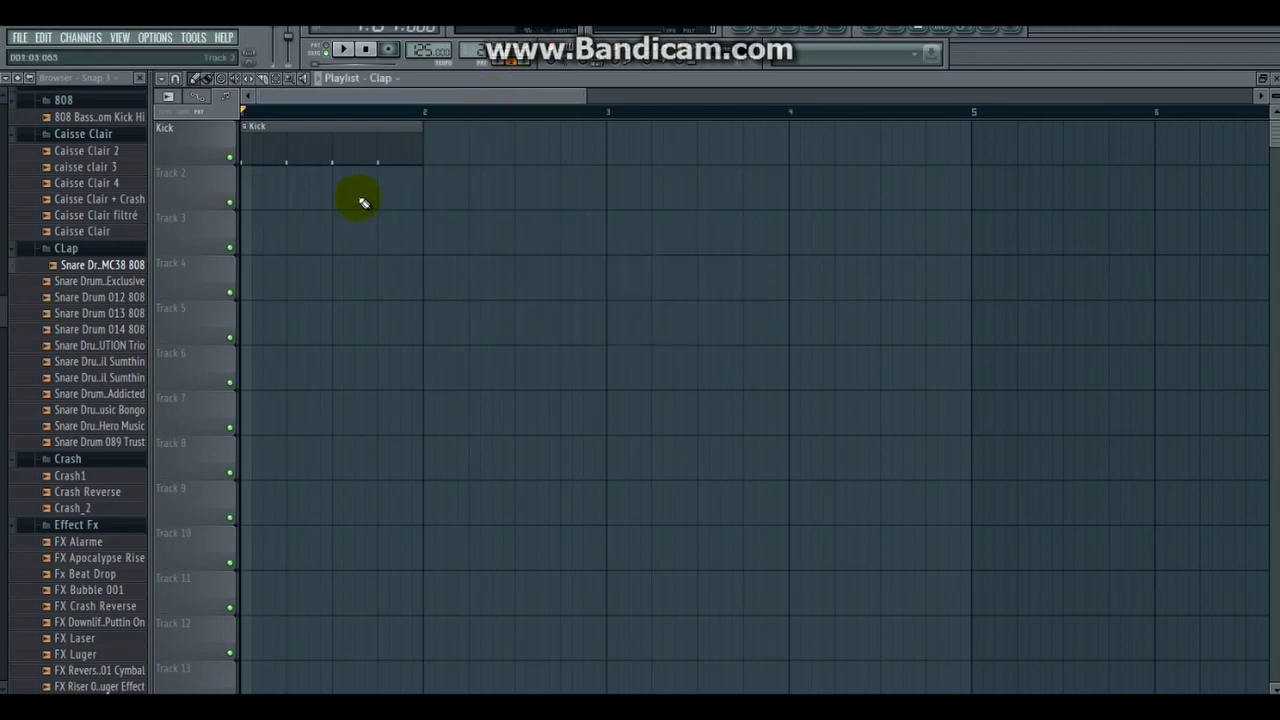
{"action": "mouse_move", "coordinate": [364, 203]}
{"action": "left_mouse_down"}
{"action": "mouse_move", "coordinate": [371, 191]}
{"action": "mouse_move", "coordinate": [262, 190]}
{"action": "left_mouse_up"}
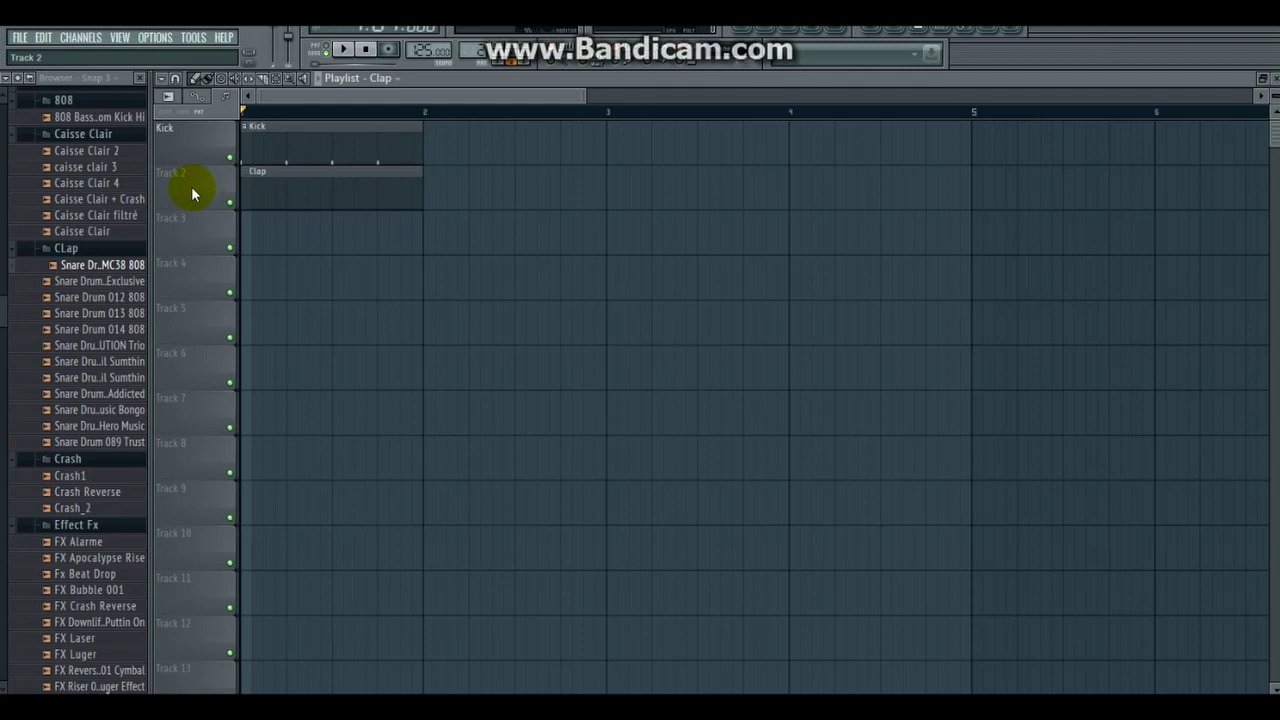
{"action": "right_click", "coordinate": [193, 192]}
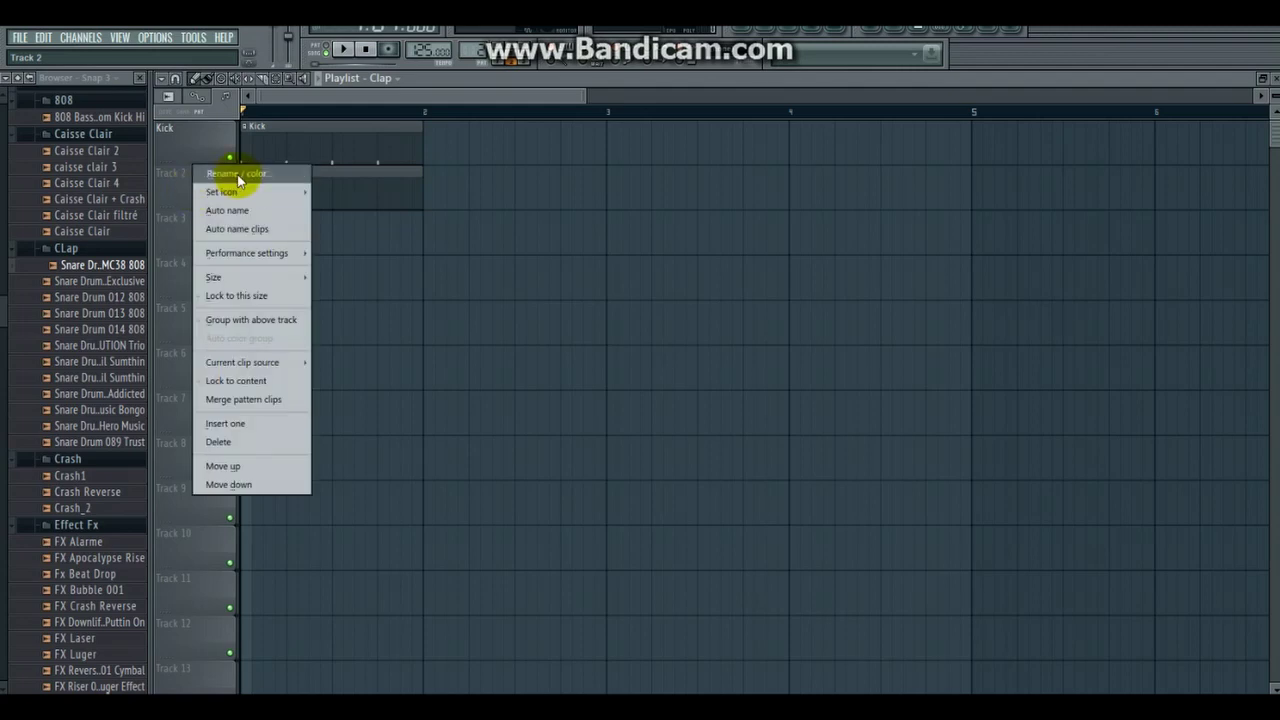
{"action": "left_click", "coordinate": [240, 175]}
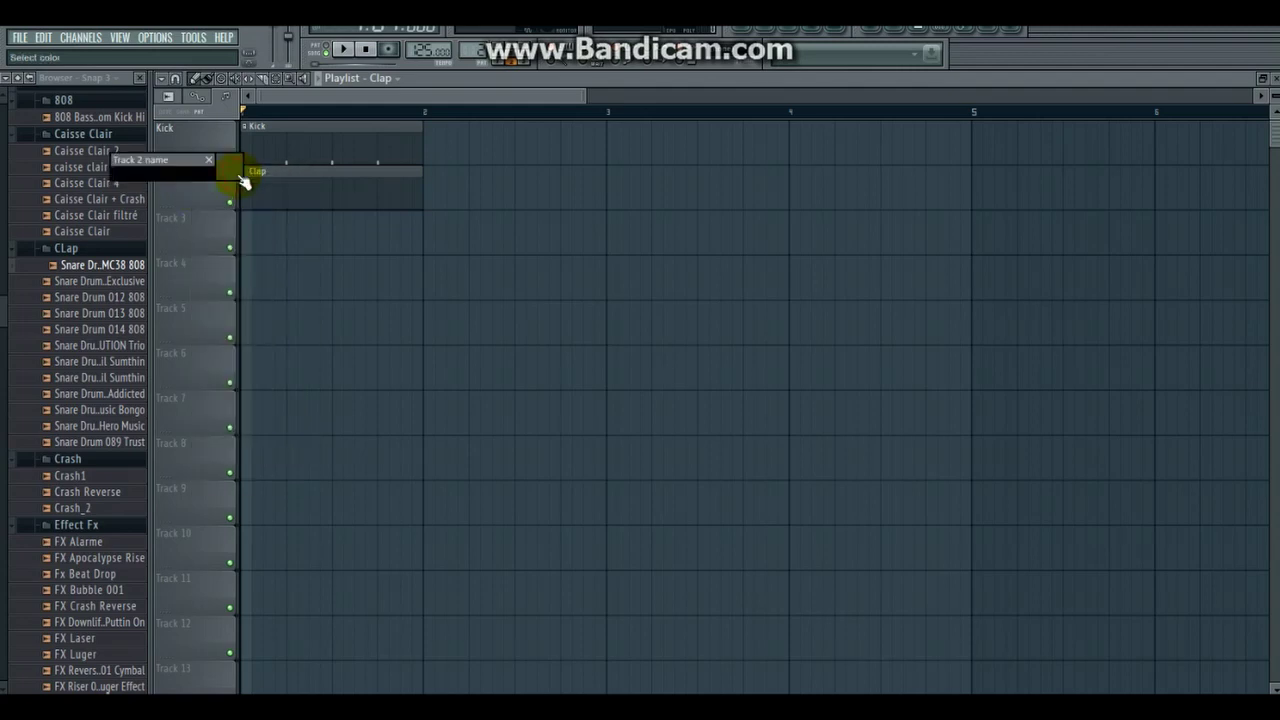
{"action": "type", "text": "Clap"}
{"action": "key", "text": "Return"}
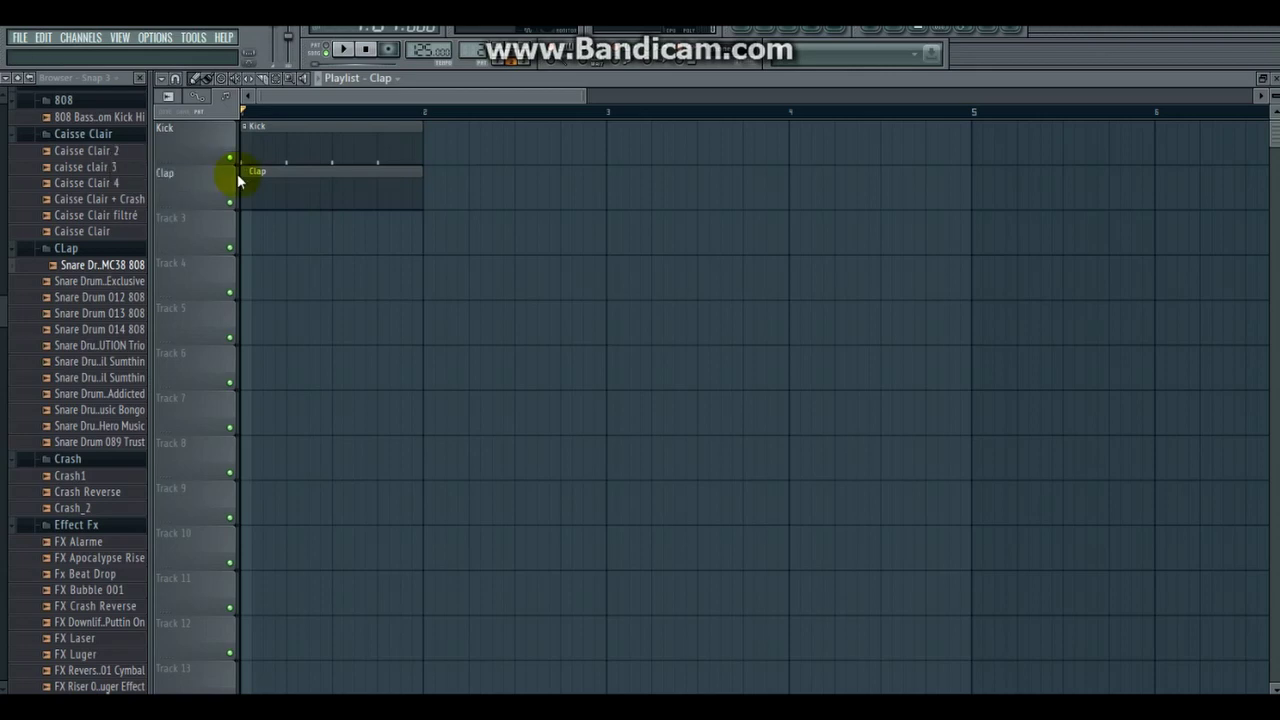
Step: Play the playlist briefly, and open the piano roll of the Snare Drum 009 MC38 808 channel for the Clap pattern
{"action": "left_click", "coordinate": [345, 52]}
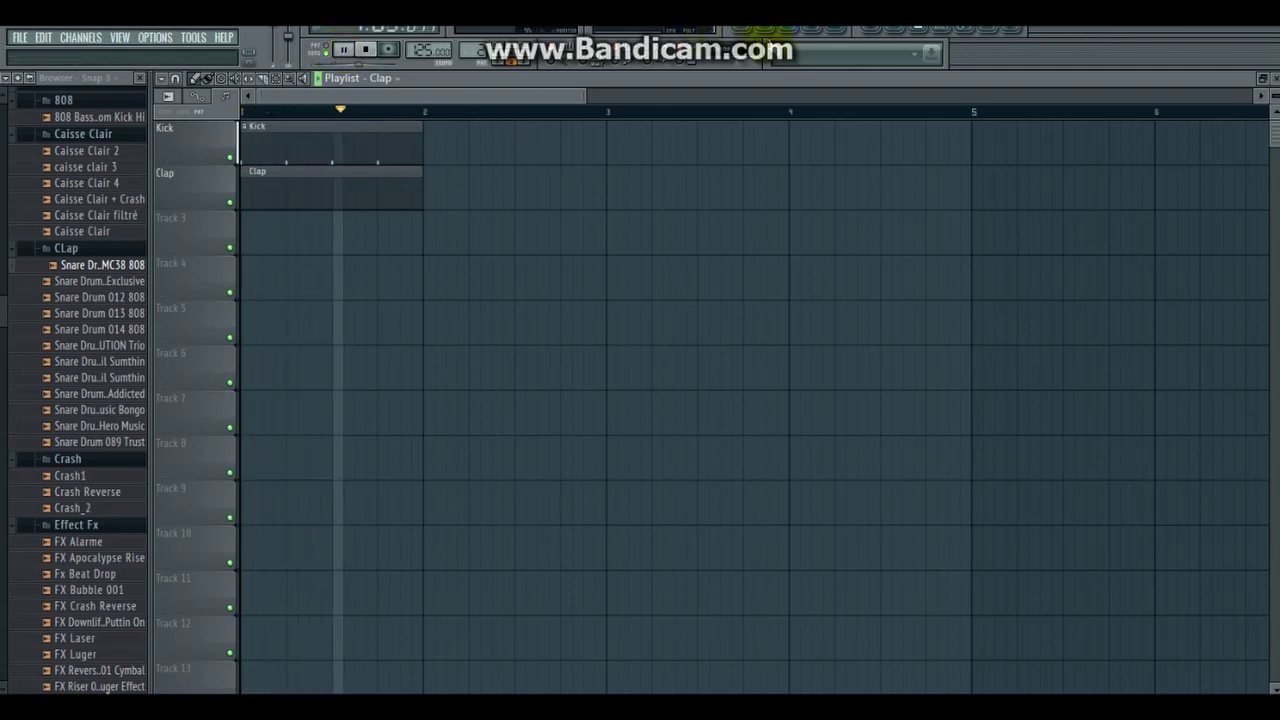
{"action": "key", "text": "space"}
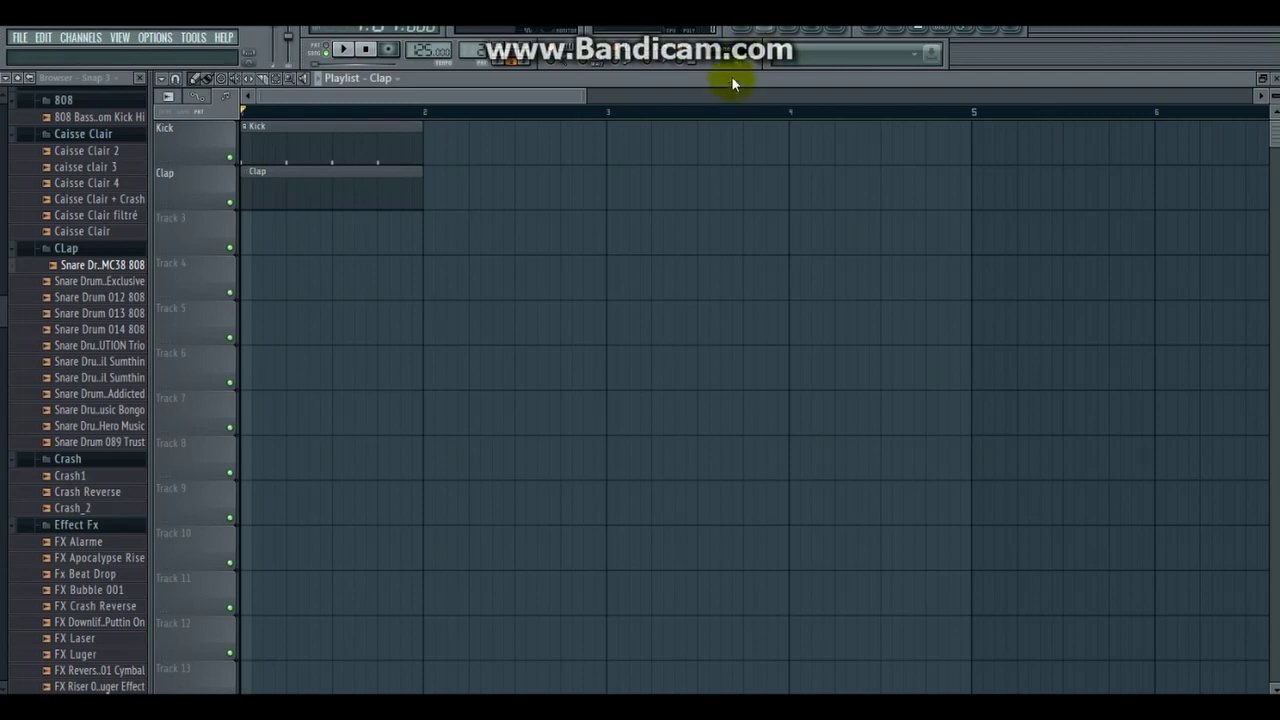
{"action": "key", "text": "F6"}
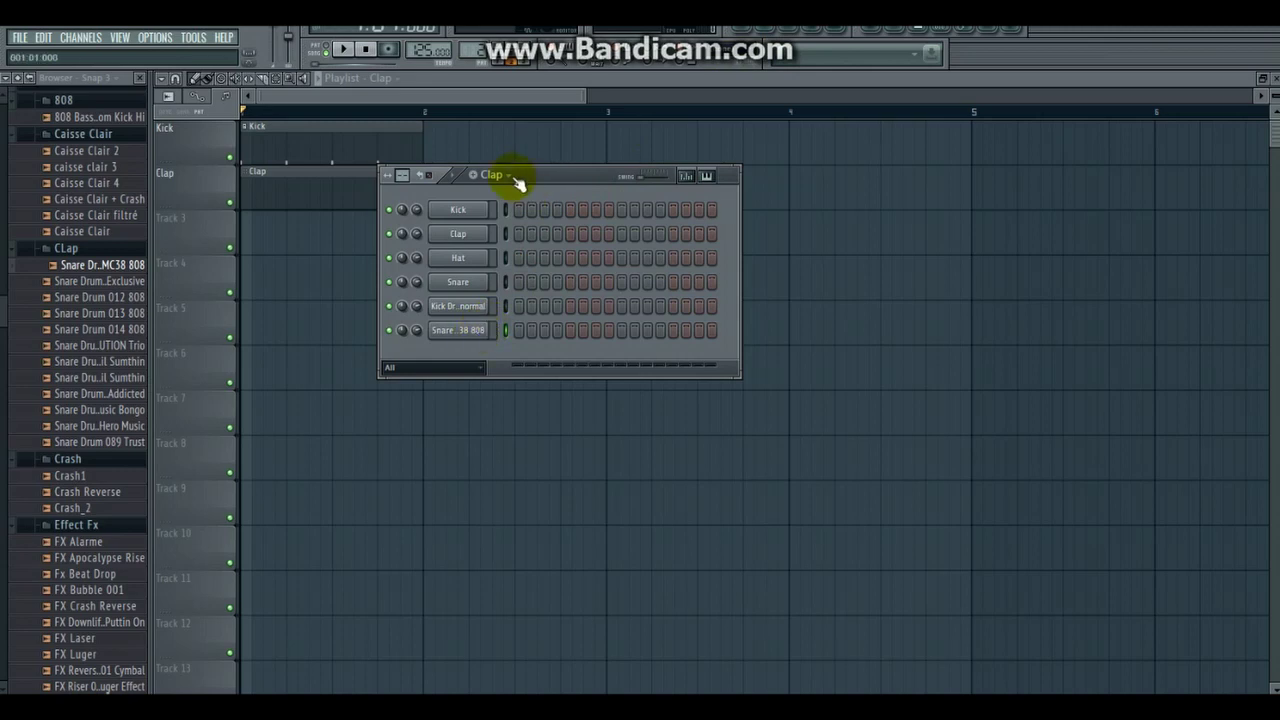
{"action": "right_click", "coordinate": [477, 333]}
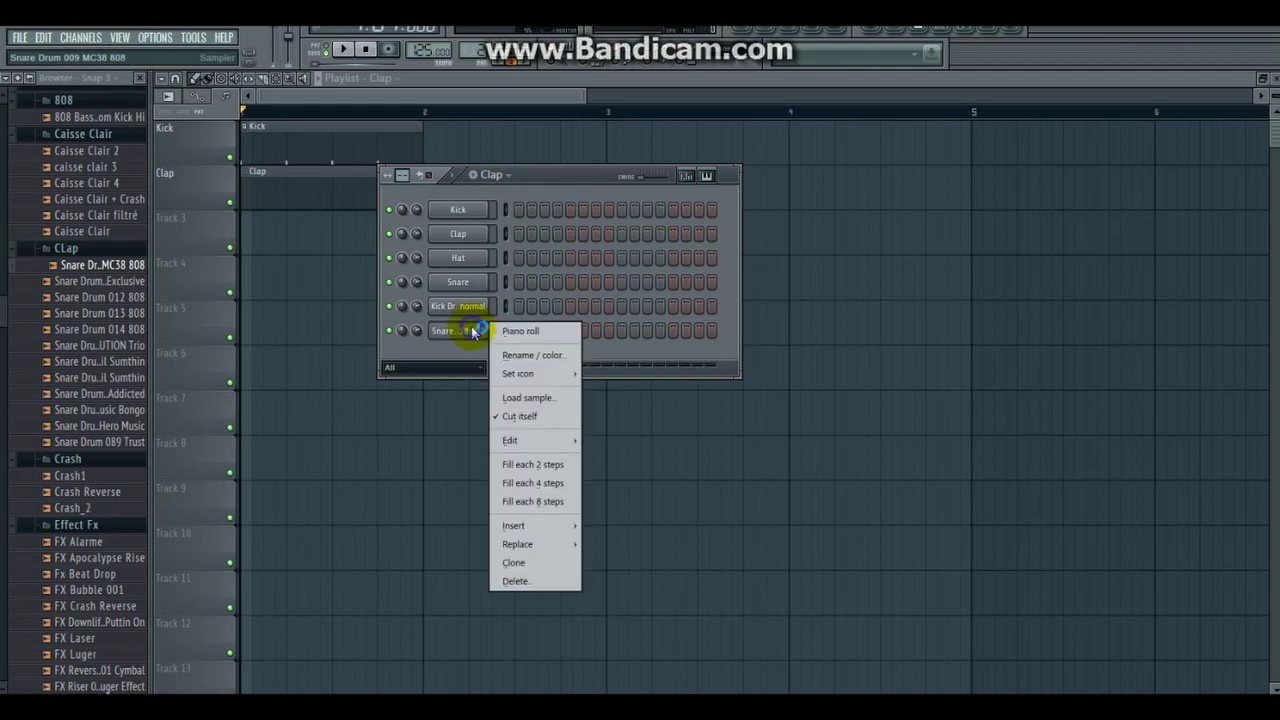
{"action": "left_click", "coordinate": [535, 335]}
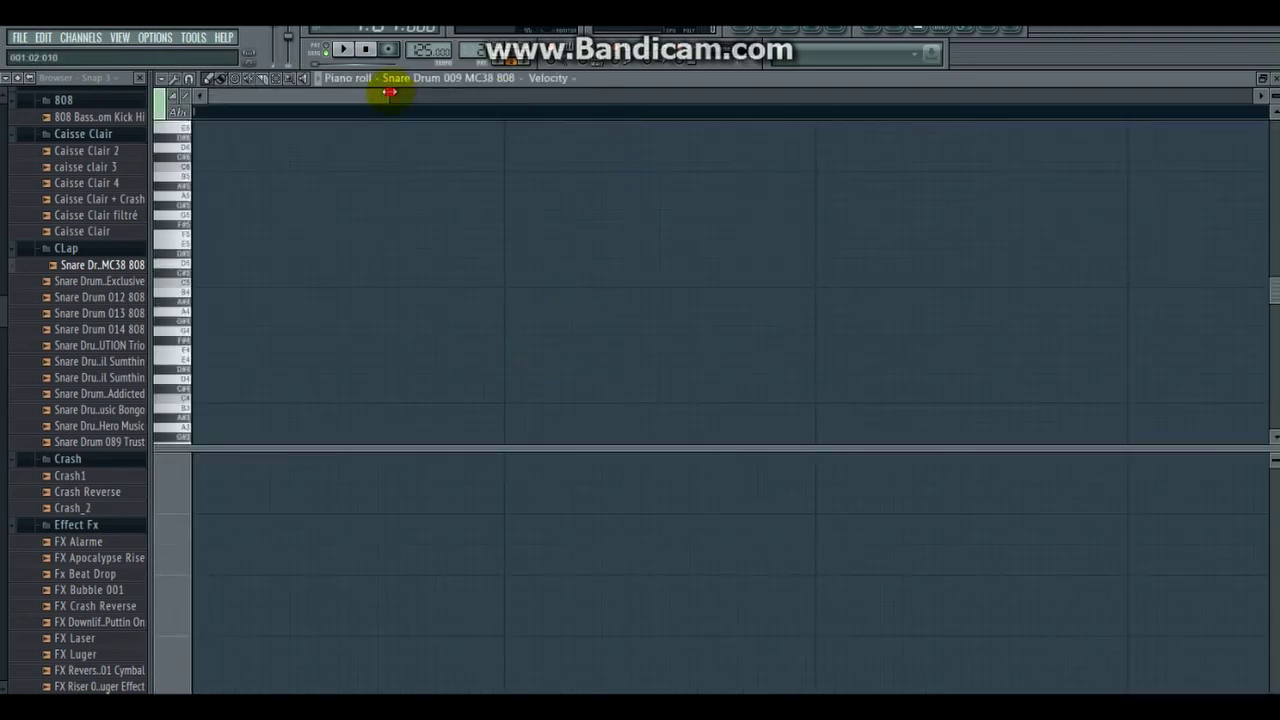
{"action": "left_click_drag", "start_coordinate": [390, 92], "coordinate": [451, 92]}
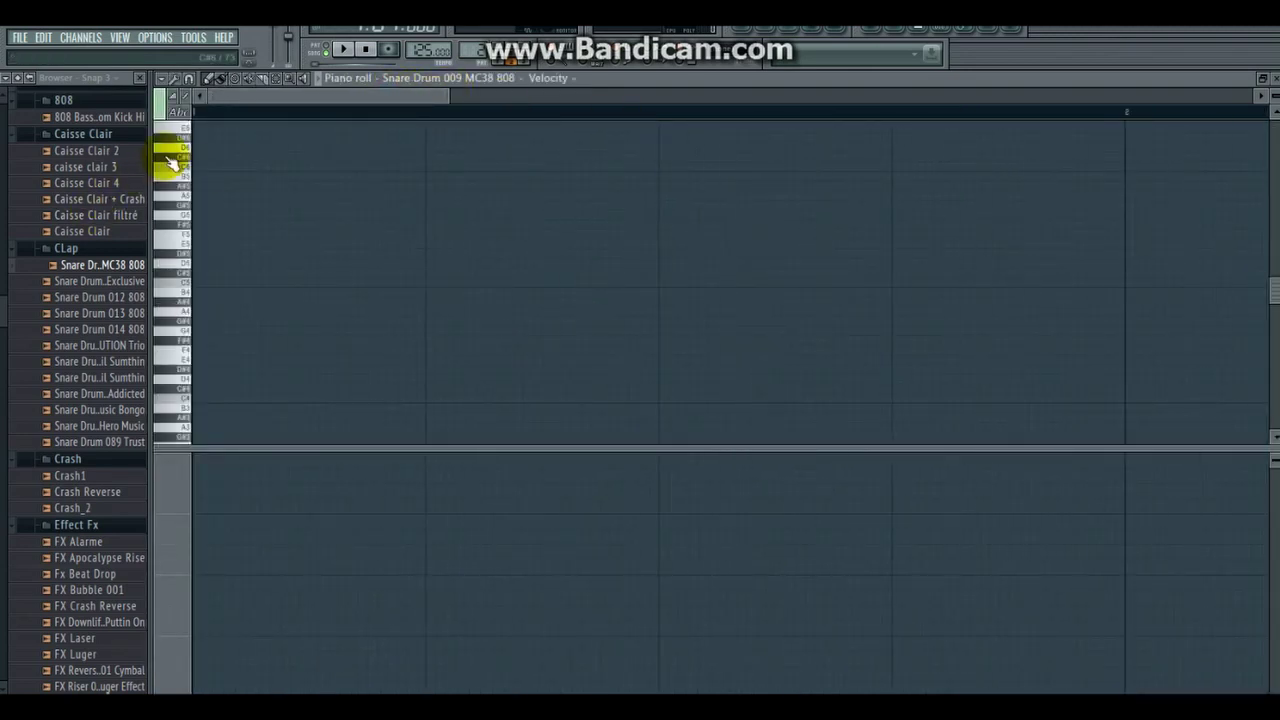
{"action": "left_click", "coordinate": [183, 255]}
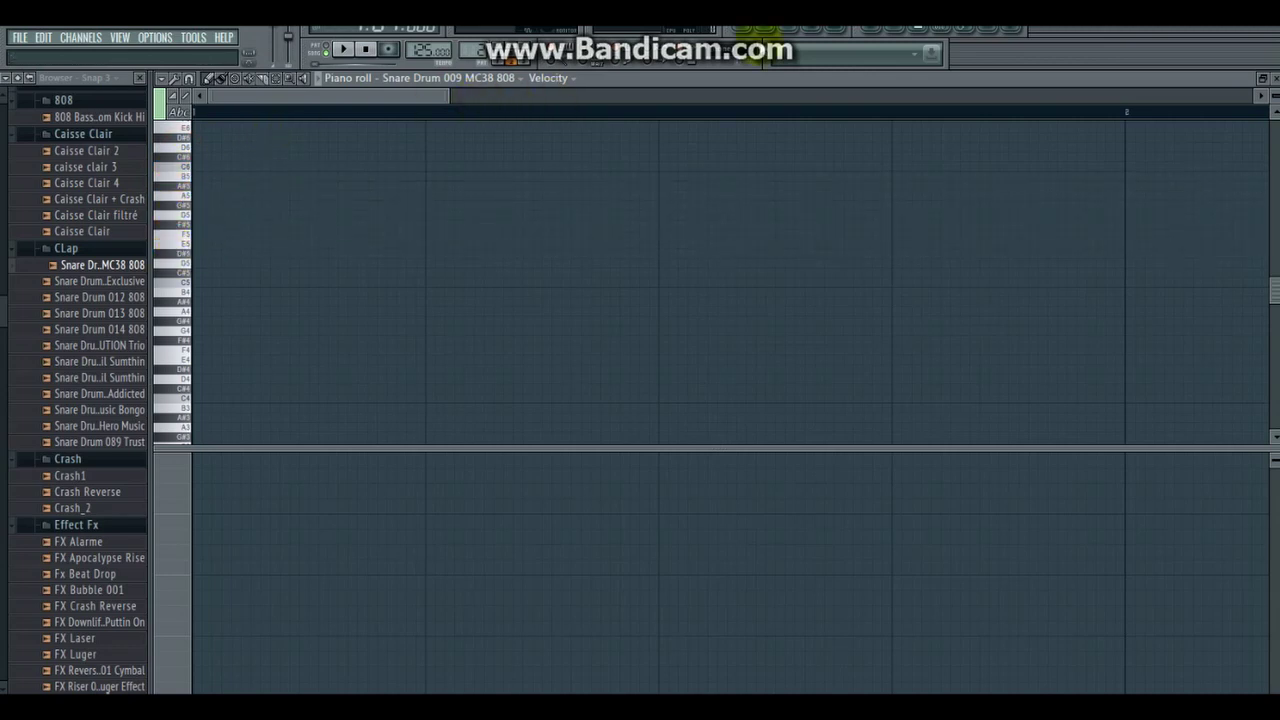
{"action": "left_click", "coordinate": [343, 50]}
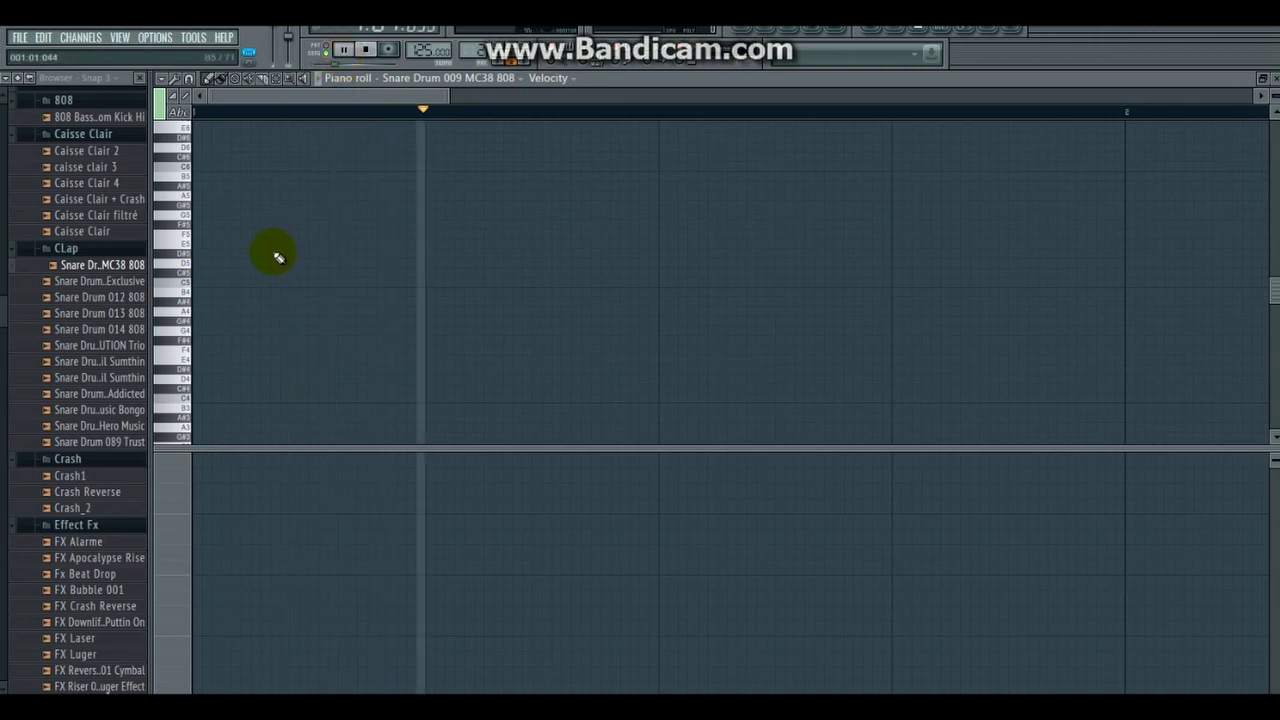
{"action": "left_click", "coordinate": [198, 284]}
{"action": "right_click", "coordinate": [204, 285]}
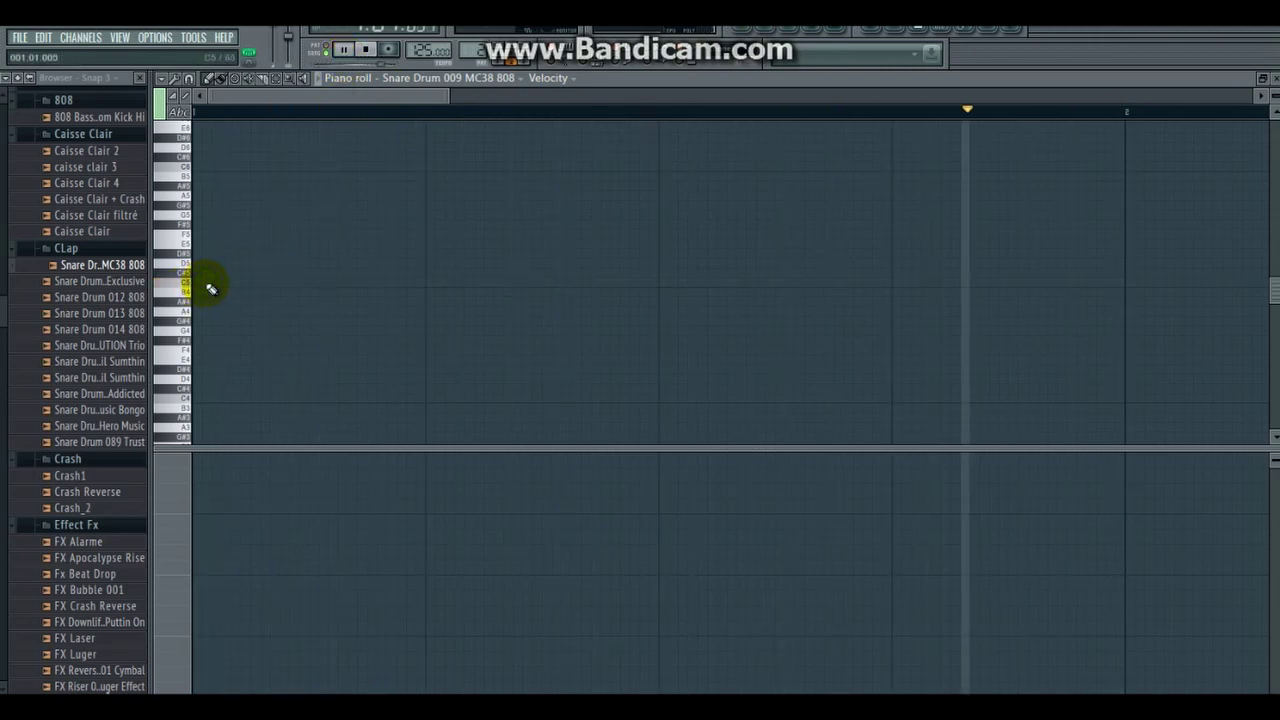
{"action": "key", "text": "space"}
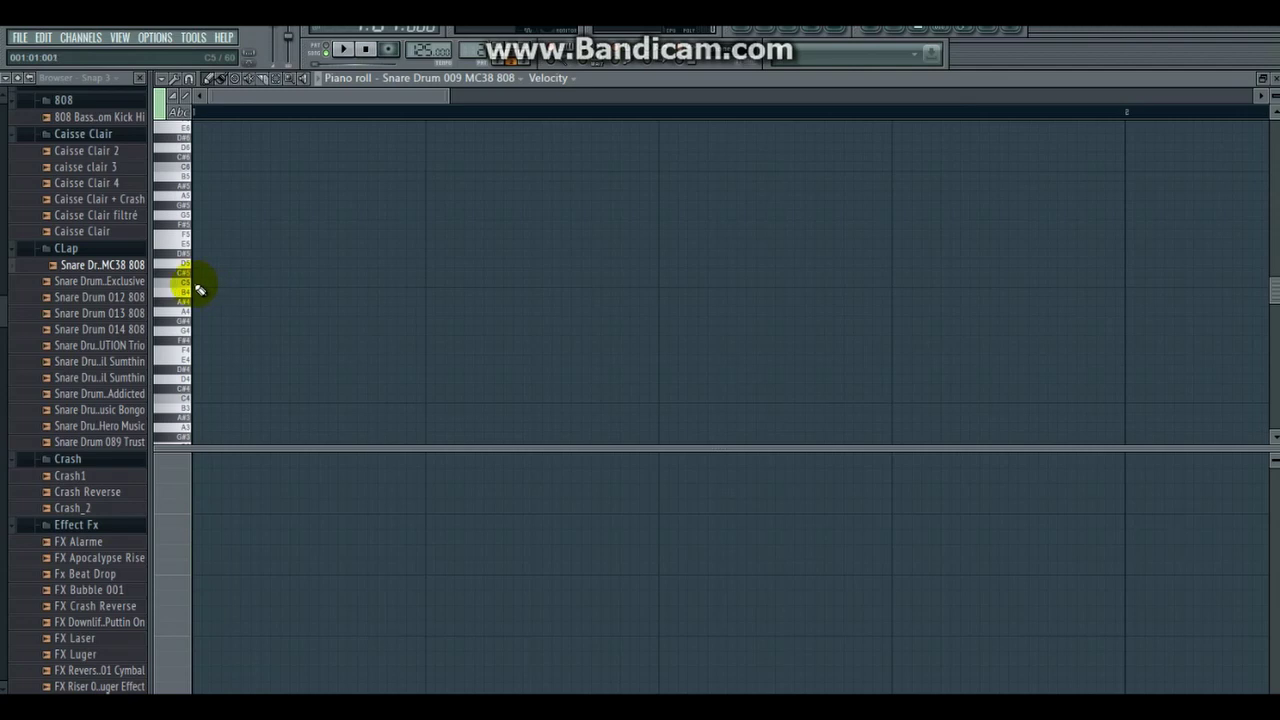
Step: Add a C5 note at the start of bar 1 and lower its velocity to about 60%, checking it by playback
{"action": "left_click", "coordinate": [199, 285]}
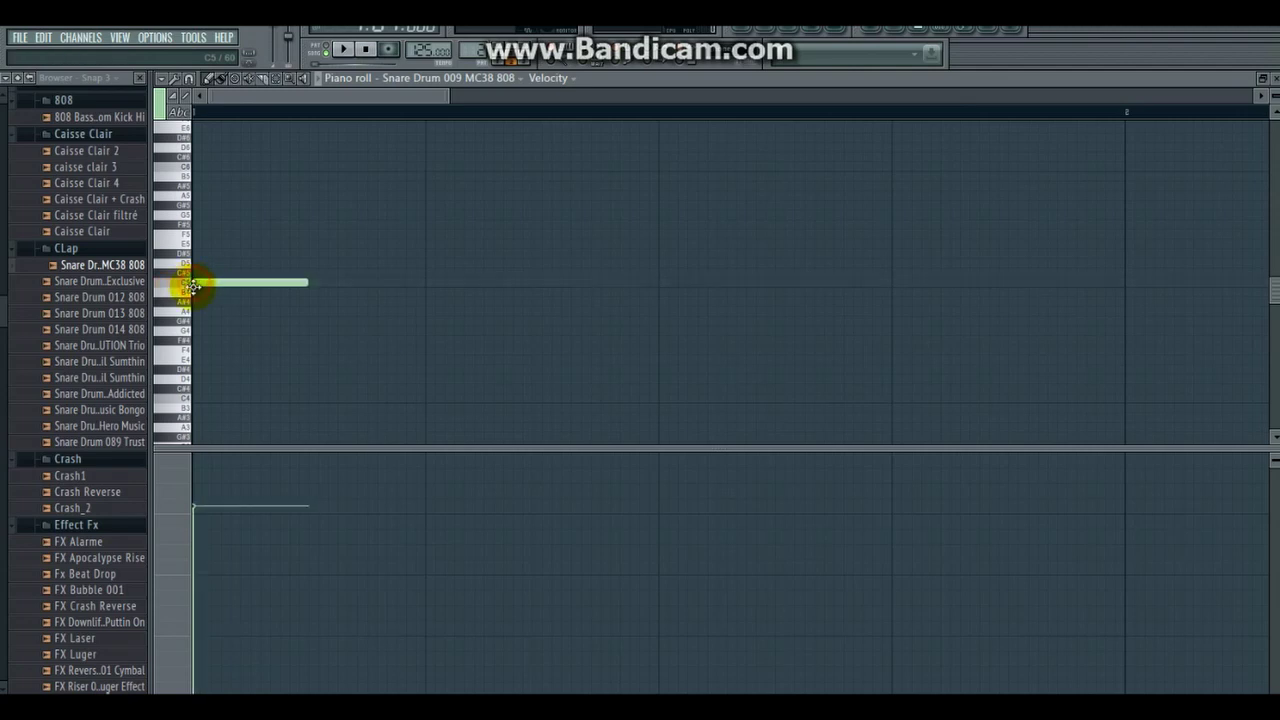
{"action": "left_click_drag", "start_coordinate": [206, 523], "coordinate": [200, 567]}
{"action": "key", "text": "space"}
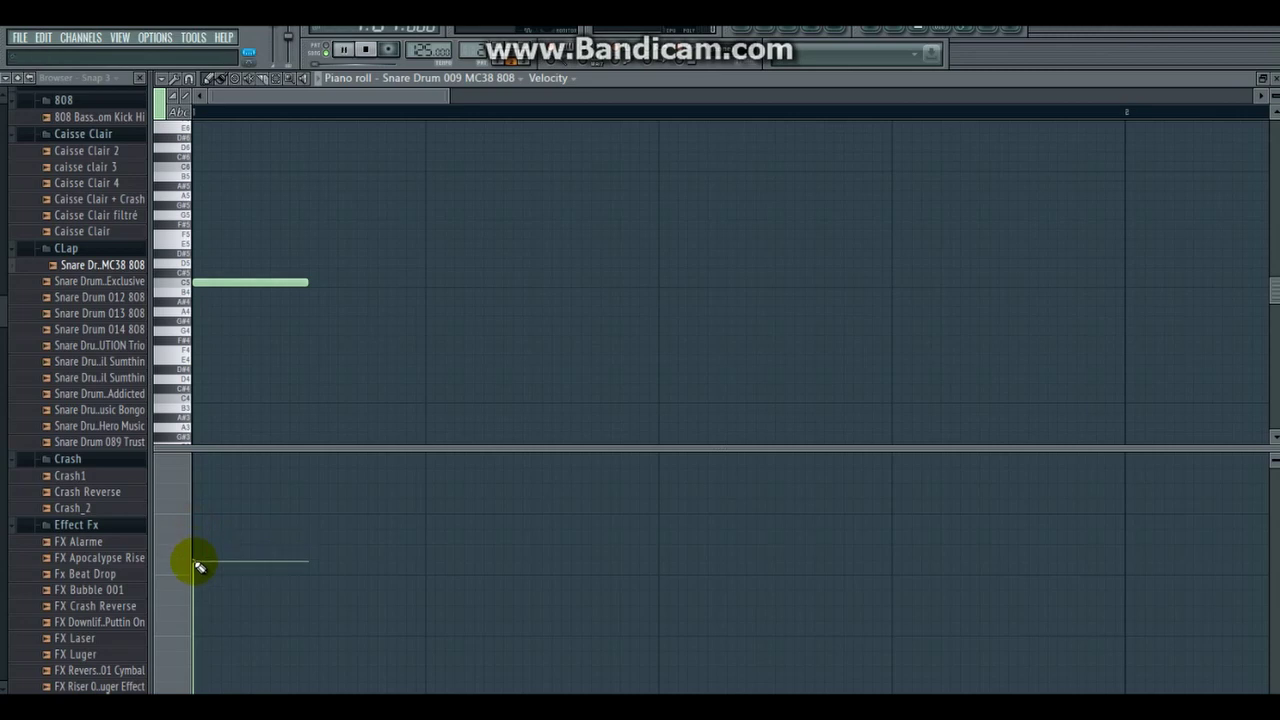
{"action": "key", "text": "space"}
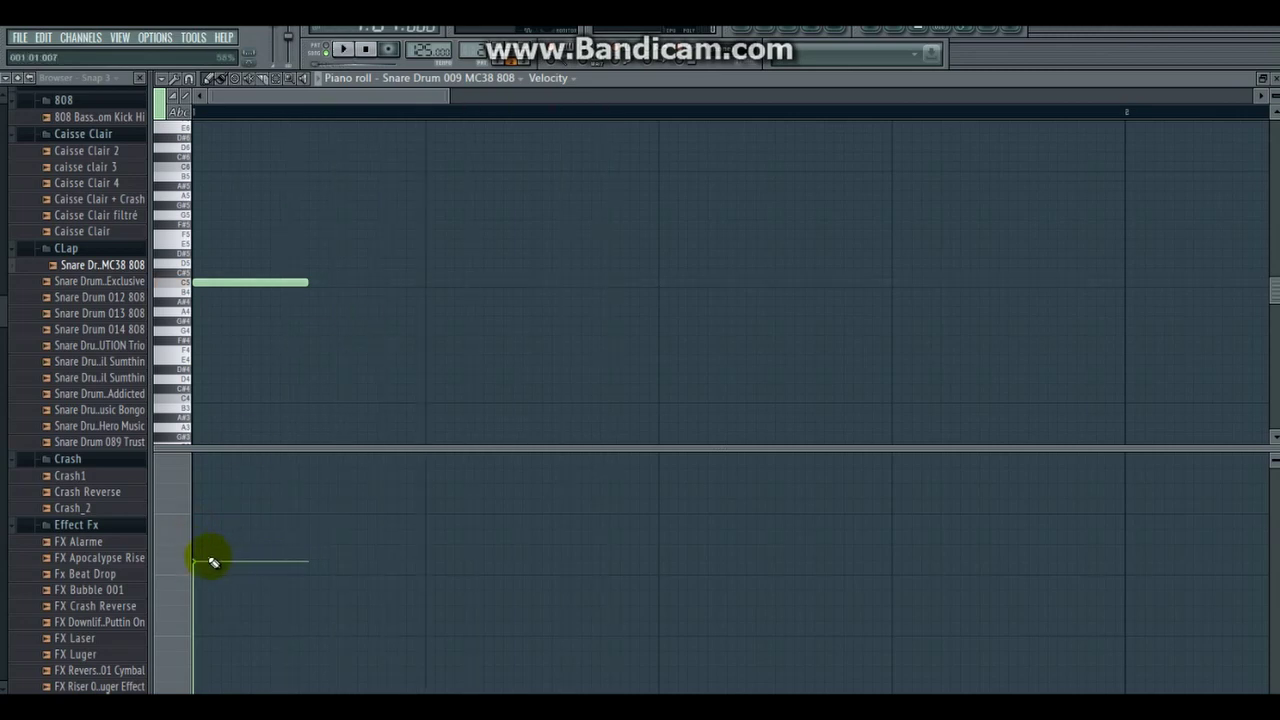
{"action": "mouse_move", "coordinate": [209, 557]}
{"action": "left_mouse_down"}
{"action": "mouse_move", "coordinate": [209, 517]}
{"action": "mouse_move", "coordinate": [205, 569]}
{"action": "mouse_move", "coordinate": [201, 553]}
{"action": "left_mouse_up"}
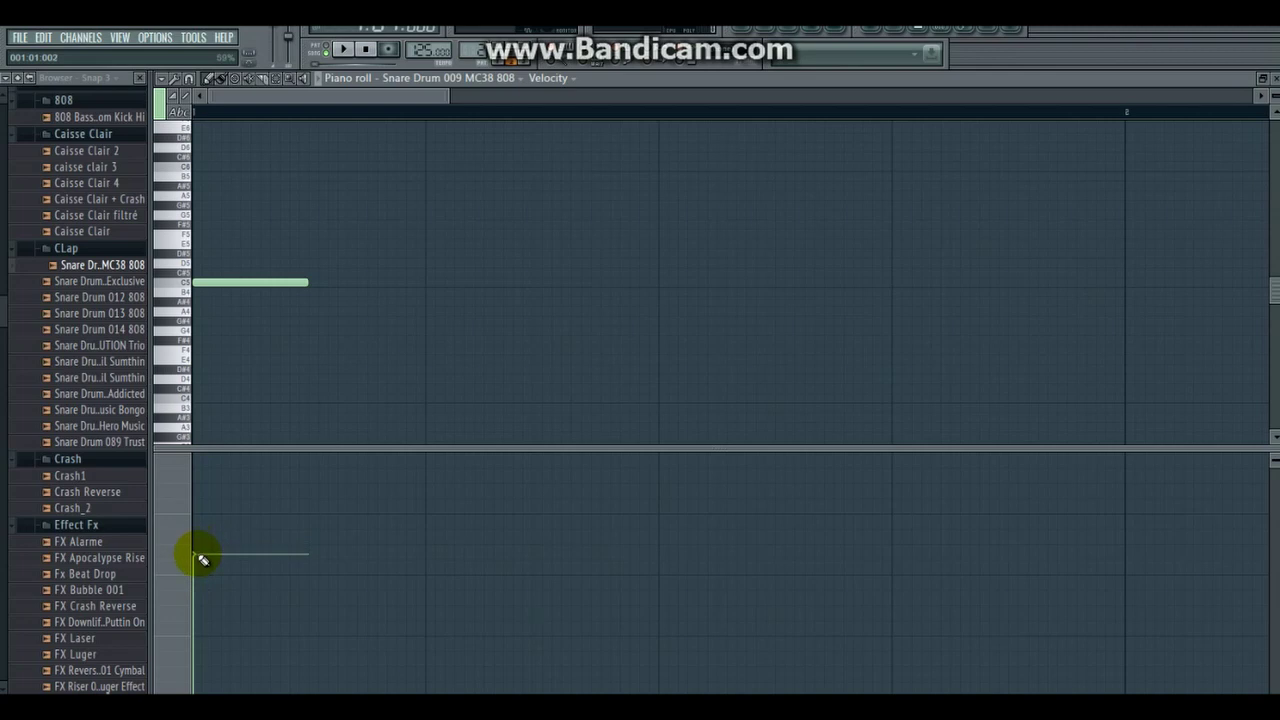
{"action": "key", "text": "space"}
Step: Shorten the first C5 note to about 27 ticks and add a second C5 note, 23 ticks long, at 001:01:072
{"action": "left_click_drag", "start_coordinate": [316, 288], "coordinate": [257, 283]}
{"action": "left_click", "coordinate": [370, 284]}
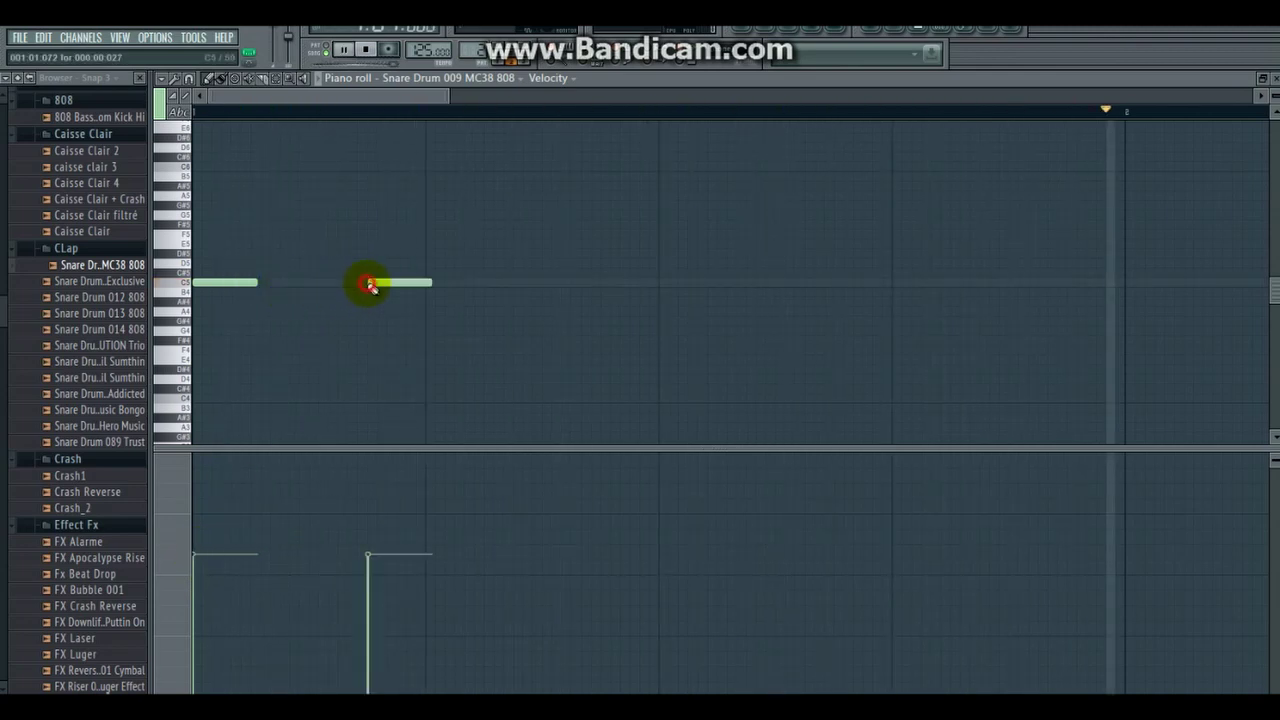
{"action": "left_click_drag", "start_coordinate": [430, 284], "coordinate": [422, 283]}
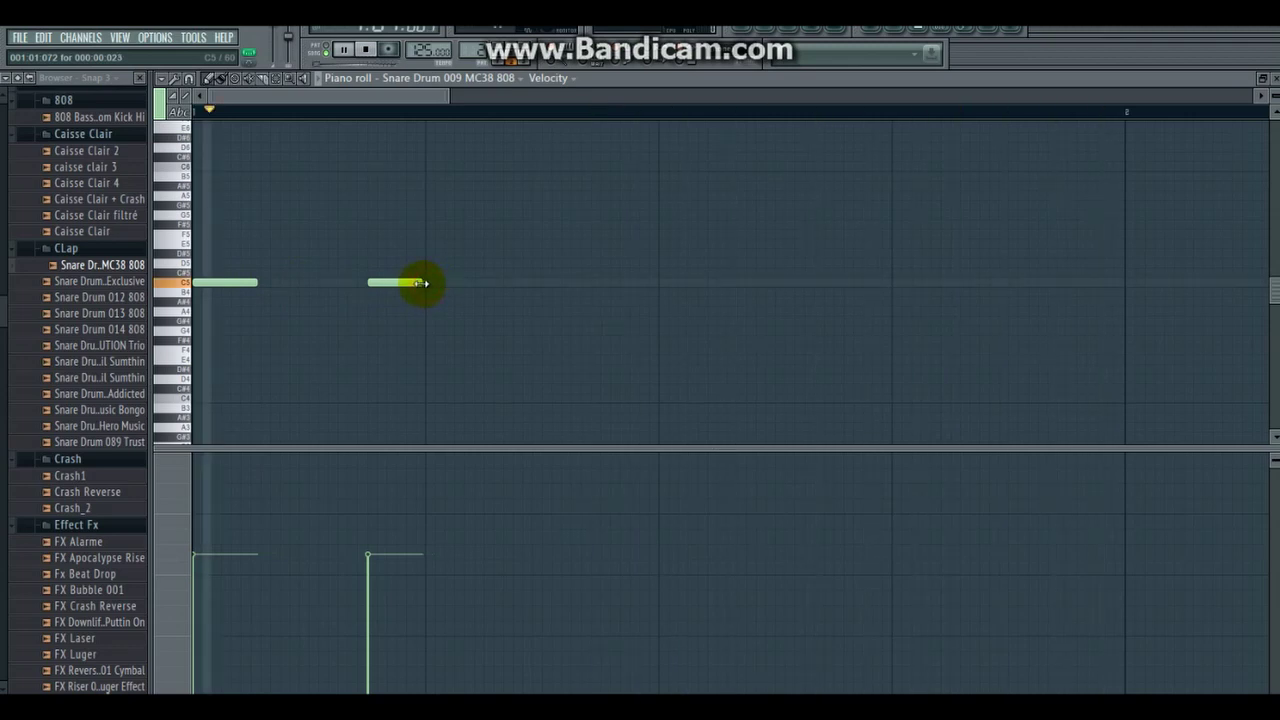
Step: Add two more 23-tick C5 notes at the same velocity, placing them at about 001:02:048 and 001:03:049
{"action": "left_click", "coordinate": [515, 284]}
{"action": "left_click_drag", "start_coordinate": [520, 284], "coordinate": [566, 284]}
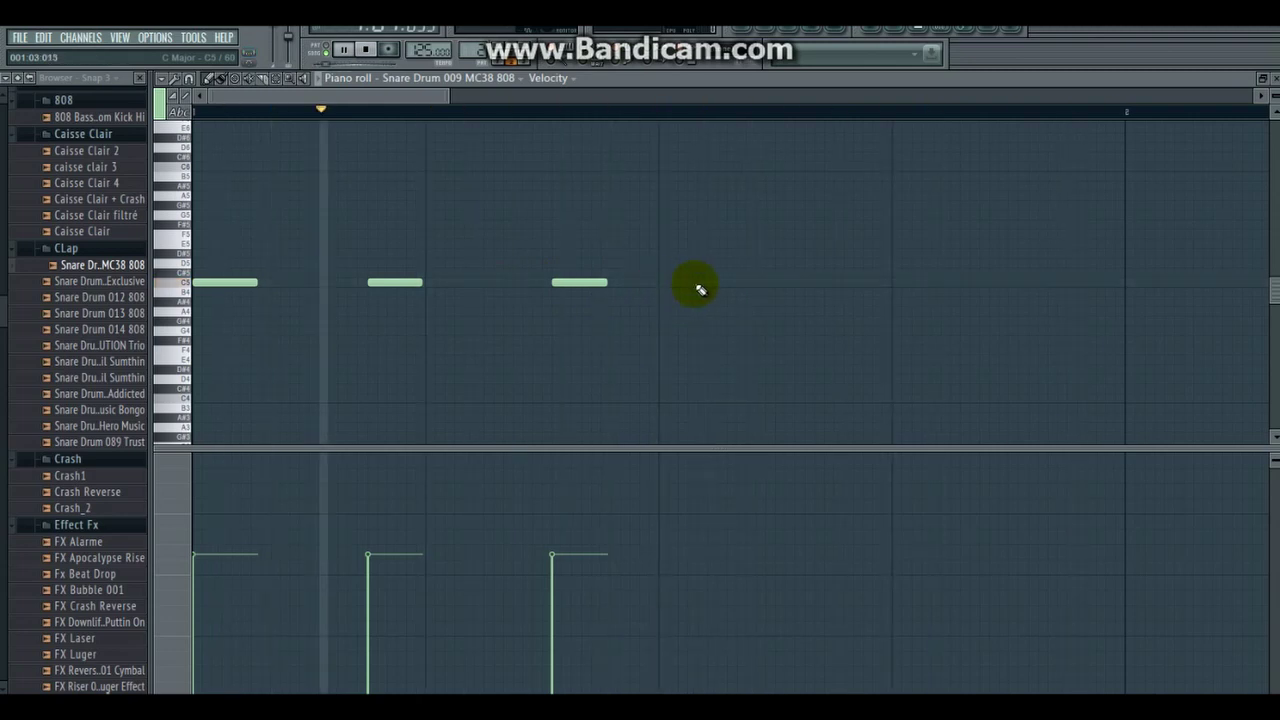
{"action": "left_click_drag", "start_coordinate": [586, 284], "coordinate": [577, 284]}
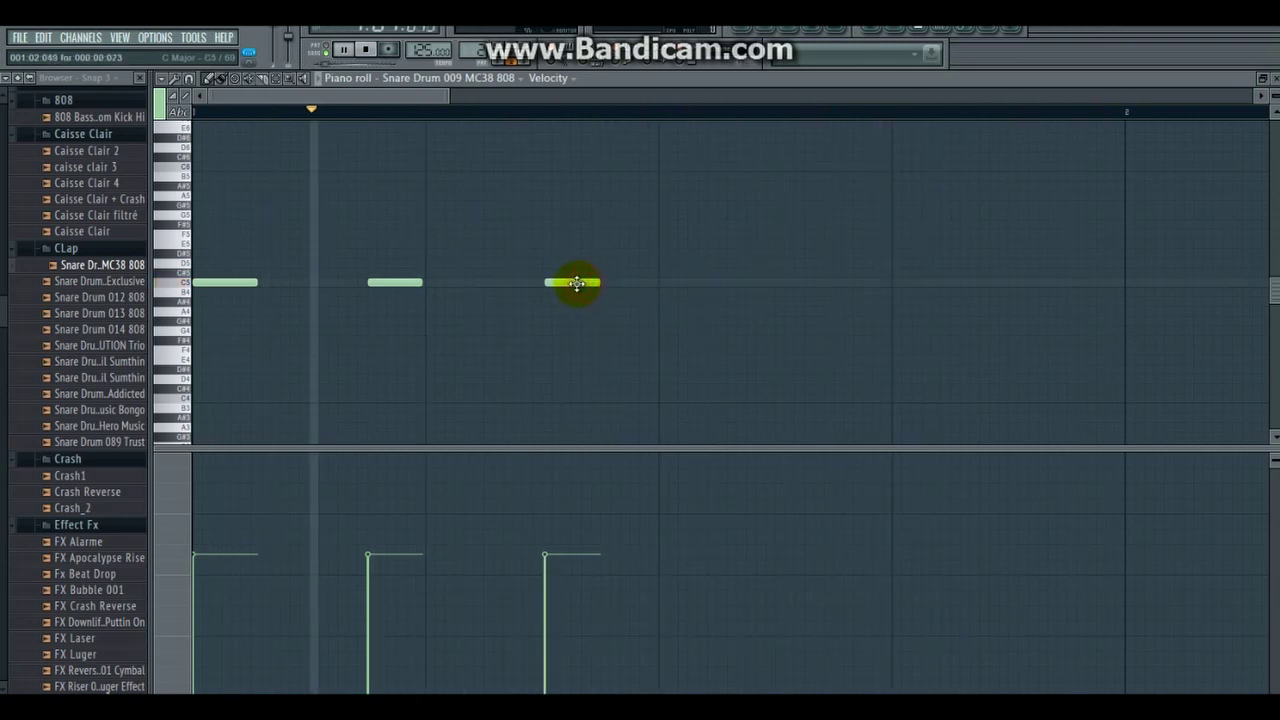
{"action": "left_click", "coordinate": [759, 279]}
{"action": "left_click_drag", "start_coordinate": [774, 280], "coordinate": [803, 283]}
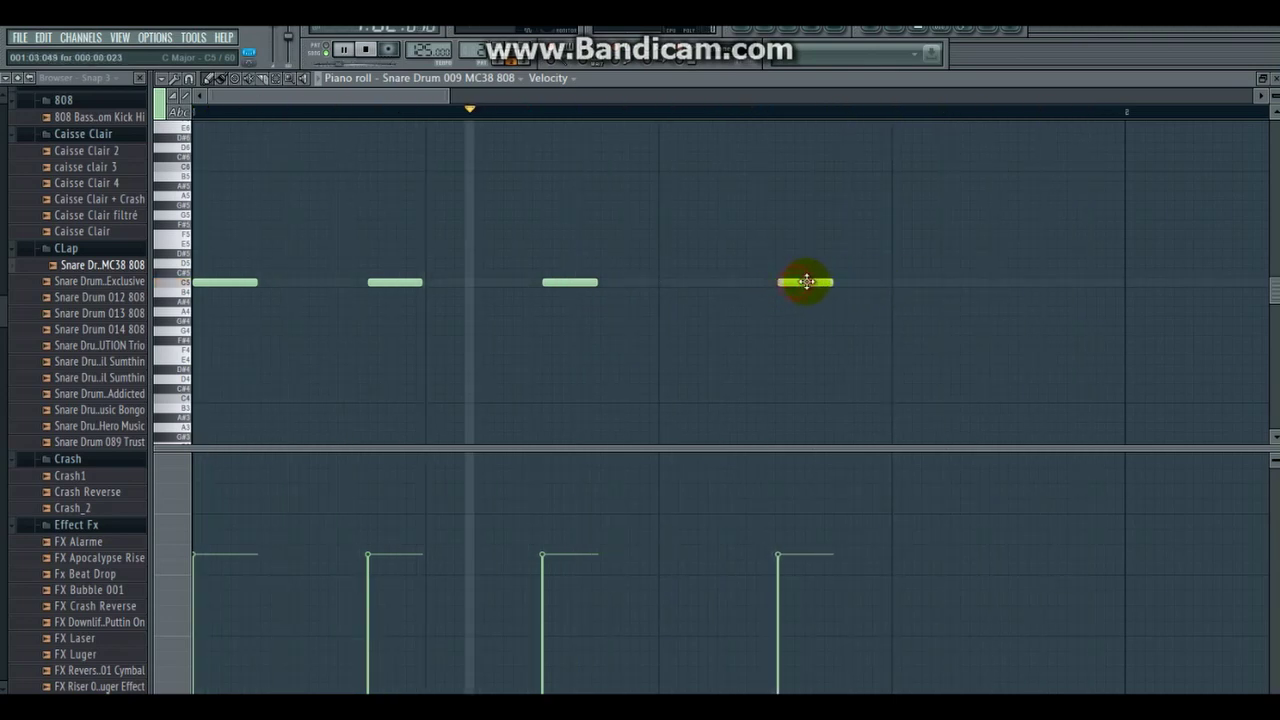
Step: Add a fifth 23-tick C5 note at the start of beat 4 in bar 1 and stop playback
{"action": "left_click", "coordinate": [896, 283]}
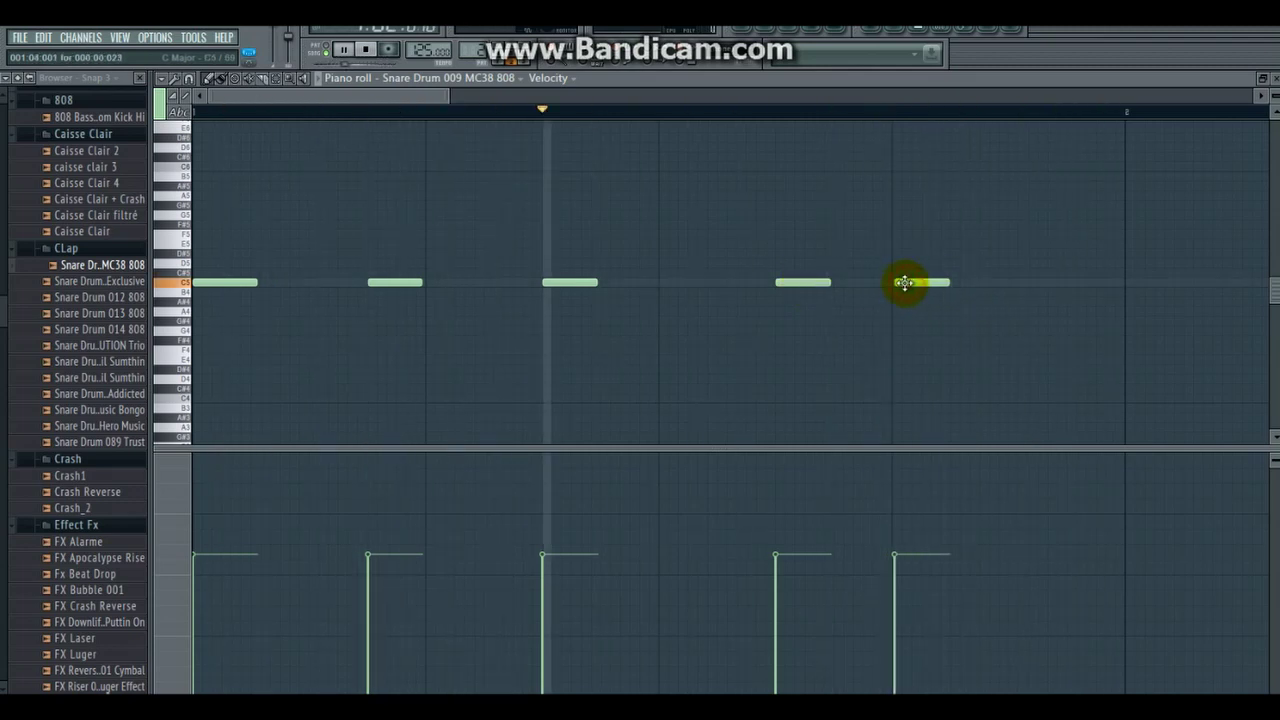
{"action": "left_click_drag", "start_coordinate": [904, 283], "coordinate": [902, 283]}
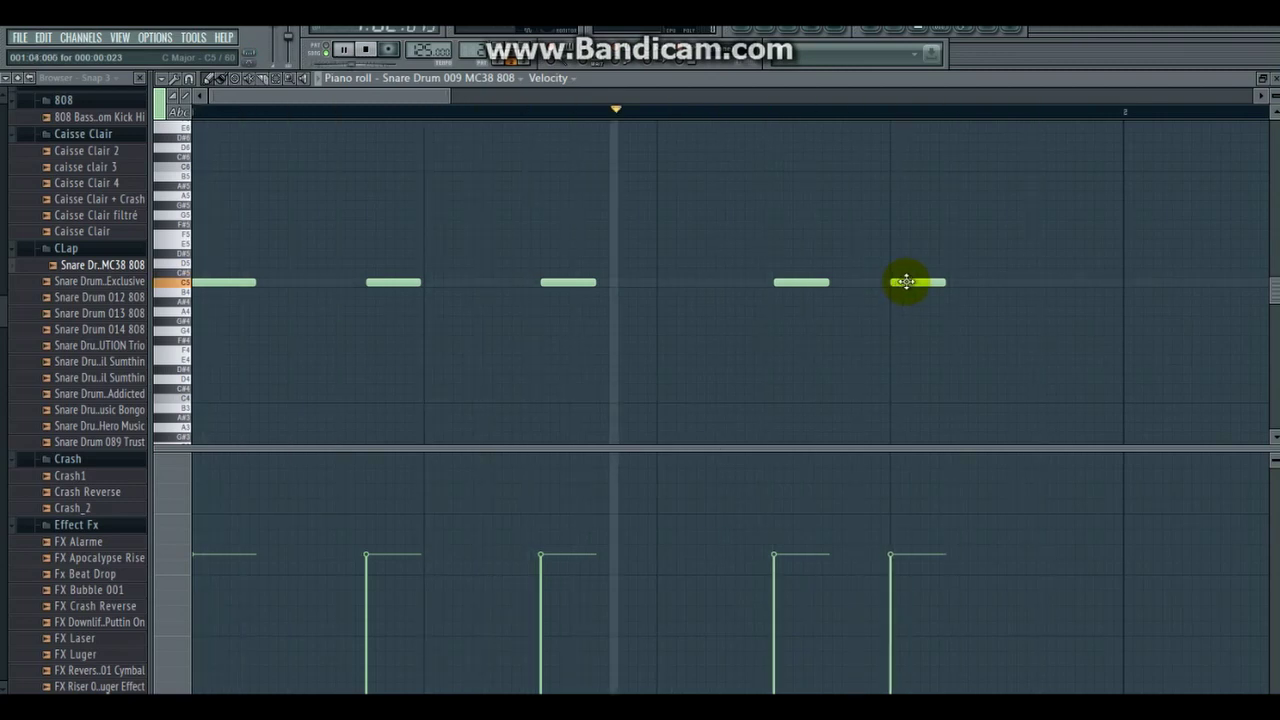
{"action": "key", "text": "space"}
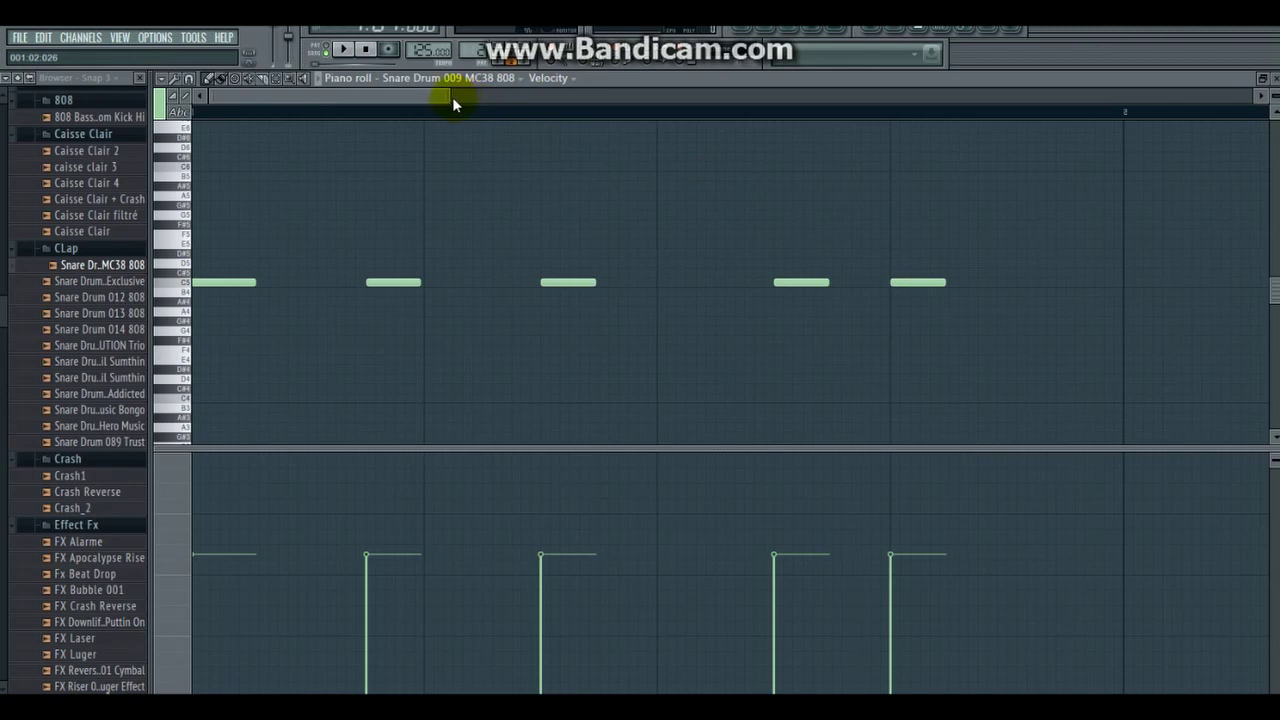
Step: Raise the velocity of all five C5 notes to about 73% and play the pattern to check it
{"action": "left_click_drag", "start_coordinate": [452, 97], "coordinate": [469, 95]}
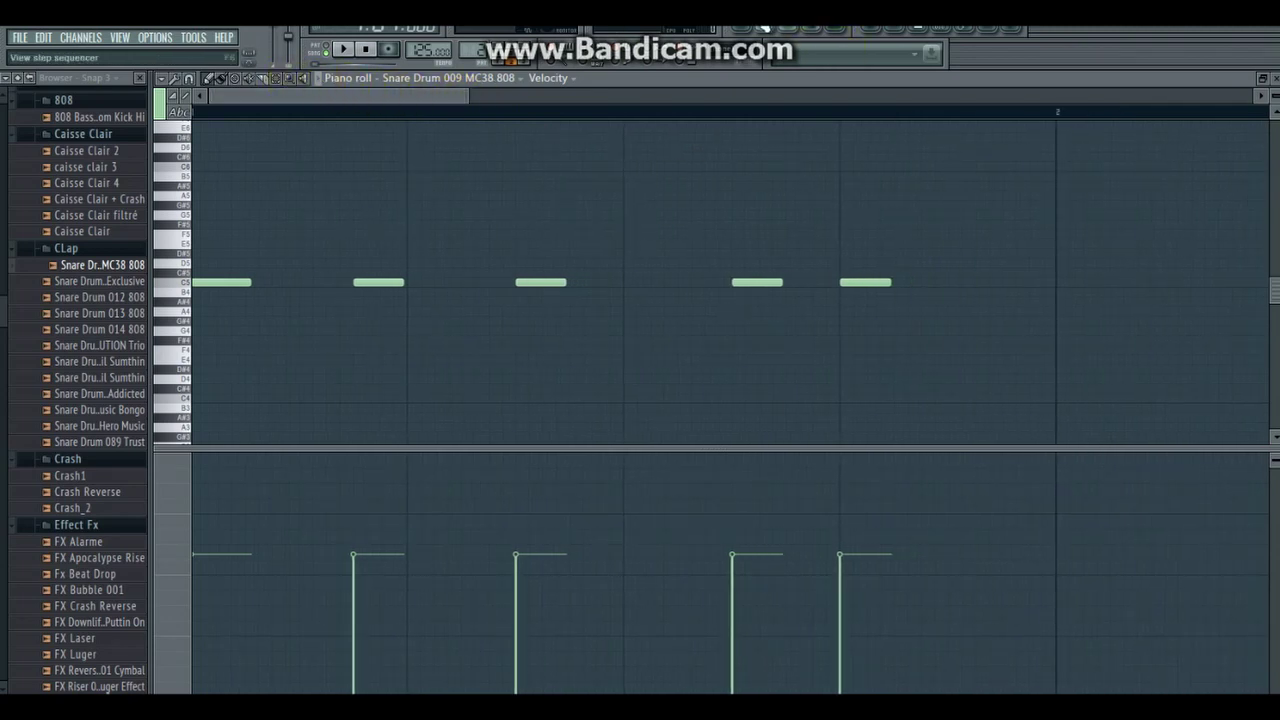
{"action": "left_click", "coordinate": [774, 30]}
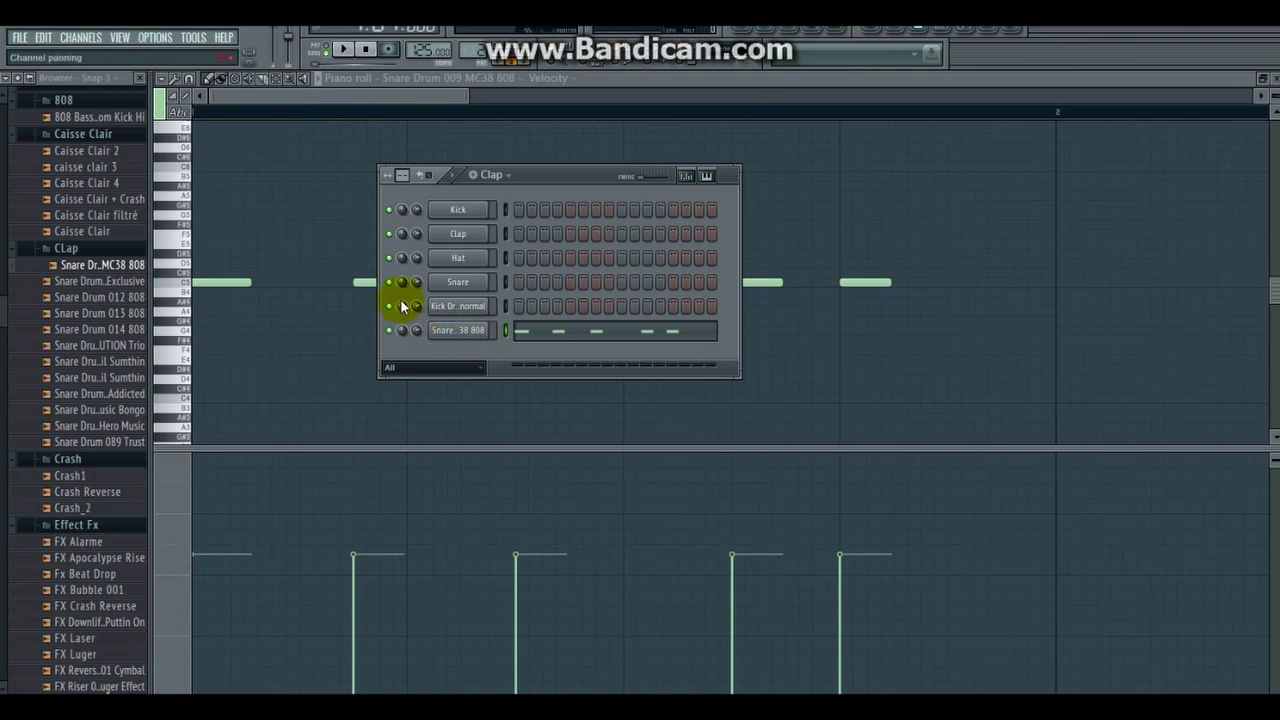
{"action": "key", "text": "F6"}
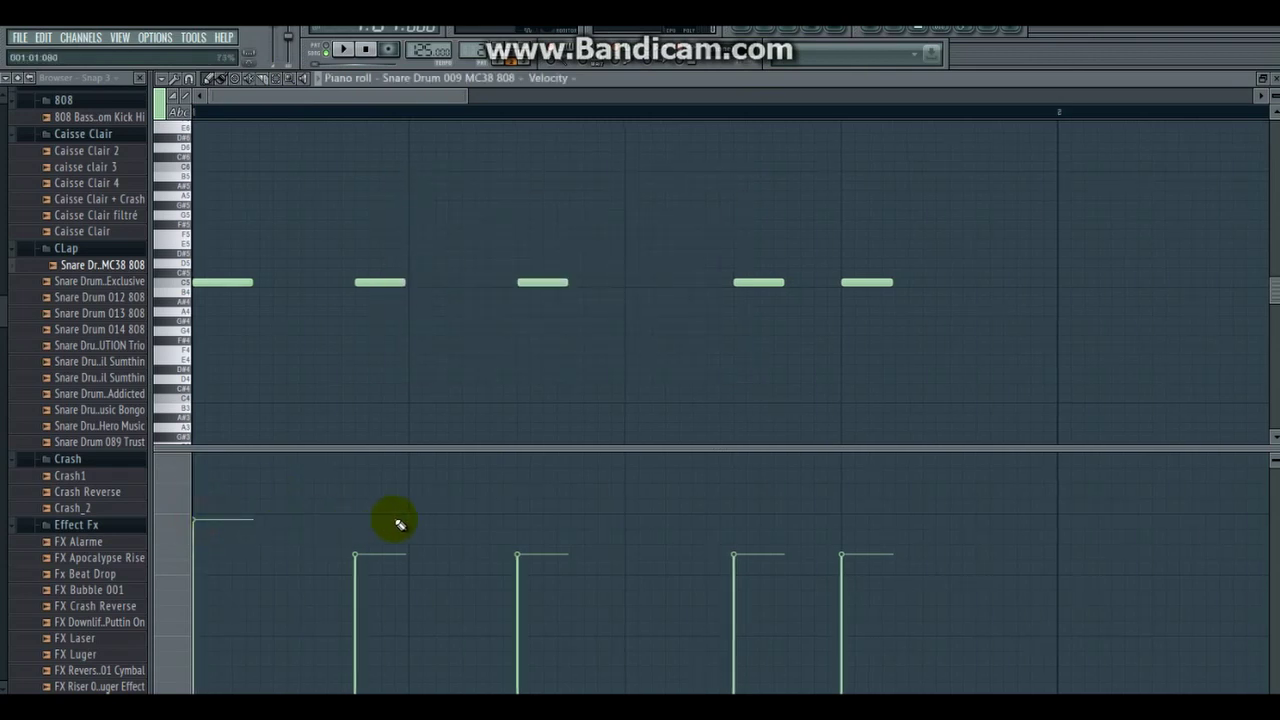
{"action": "left_click", "coordinate": [355, 516]}
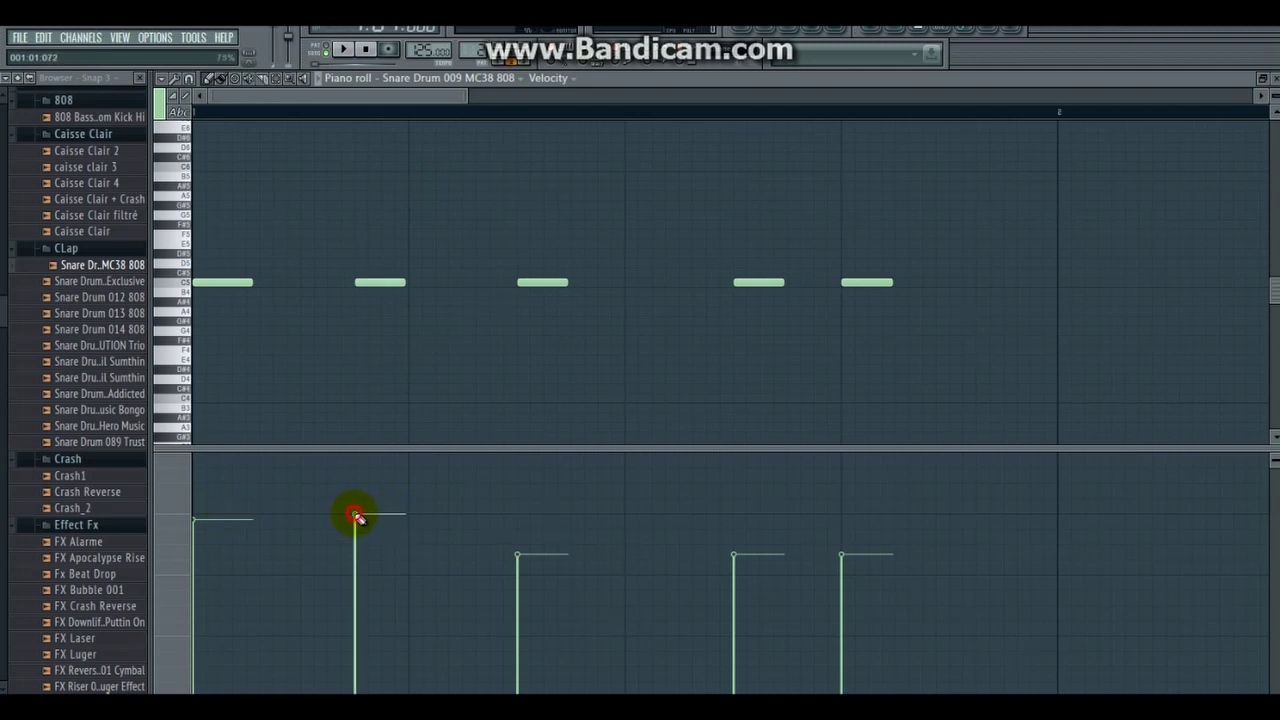
{"action": "left_click", "coordinate": [520, 519]}
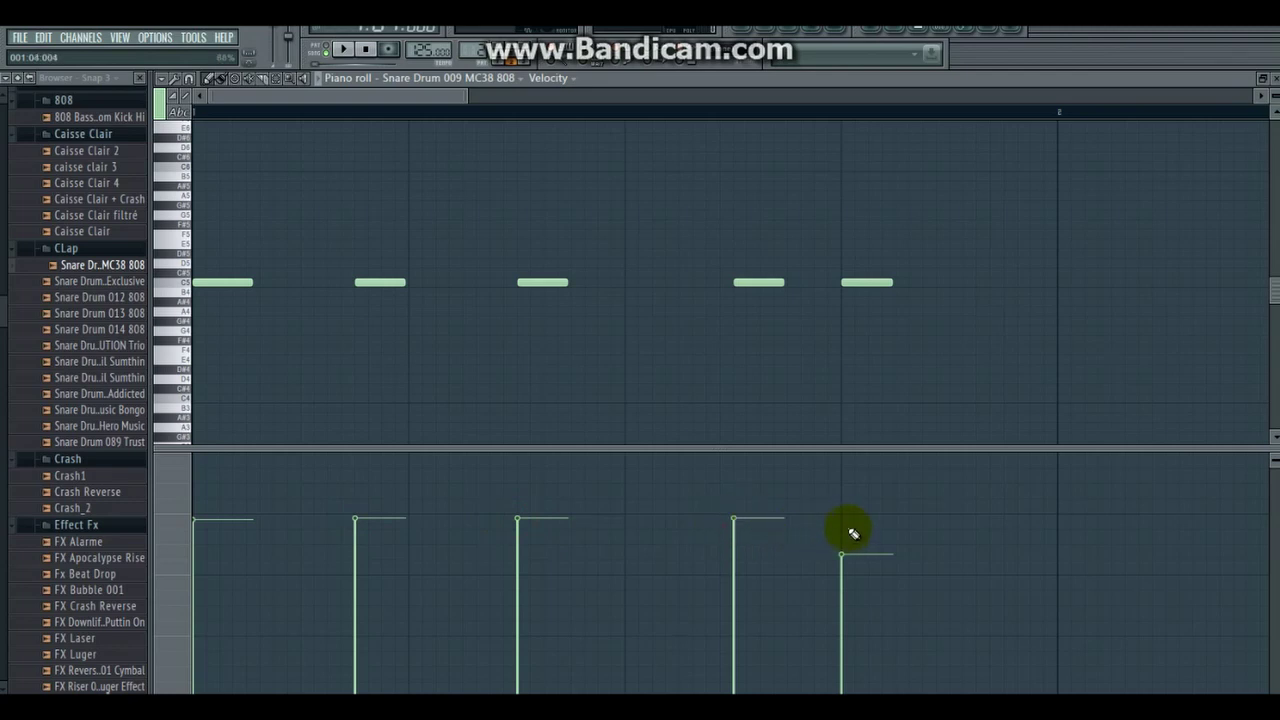
{"action": "key", "text": "space"}
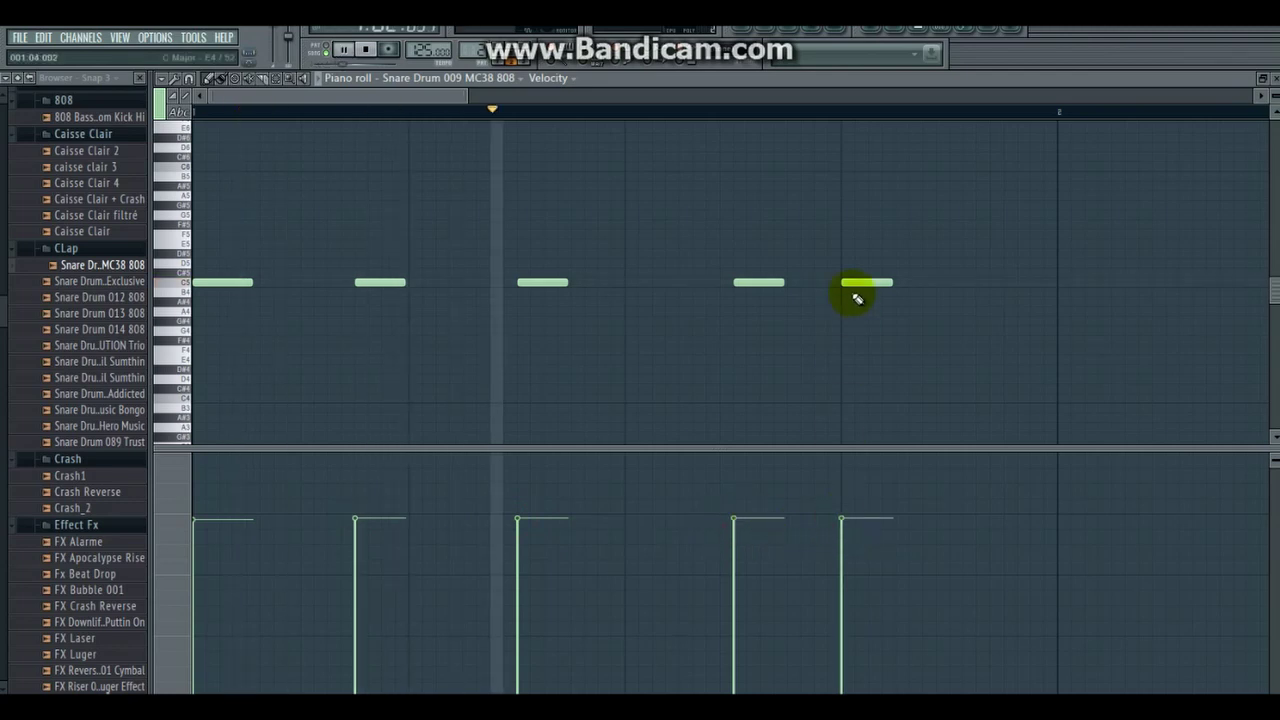
Step: Set the Snare Drum 009 MC38 808 channel volume to about 62%, checking it by playback
{"action": "left_click", "coordinate": [779, 33]}
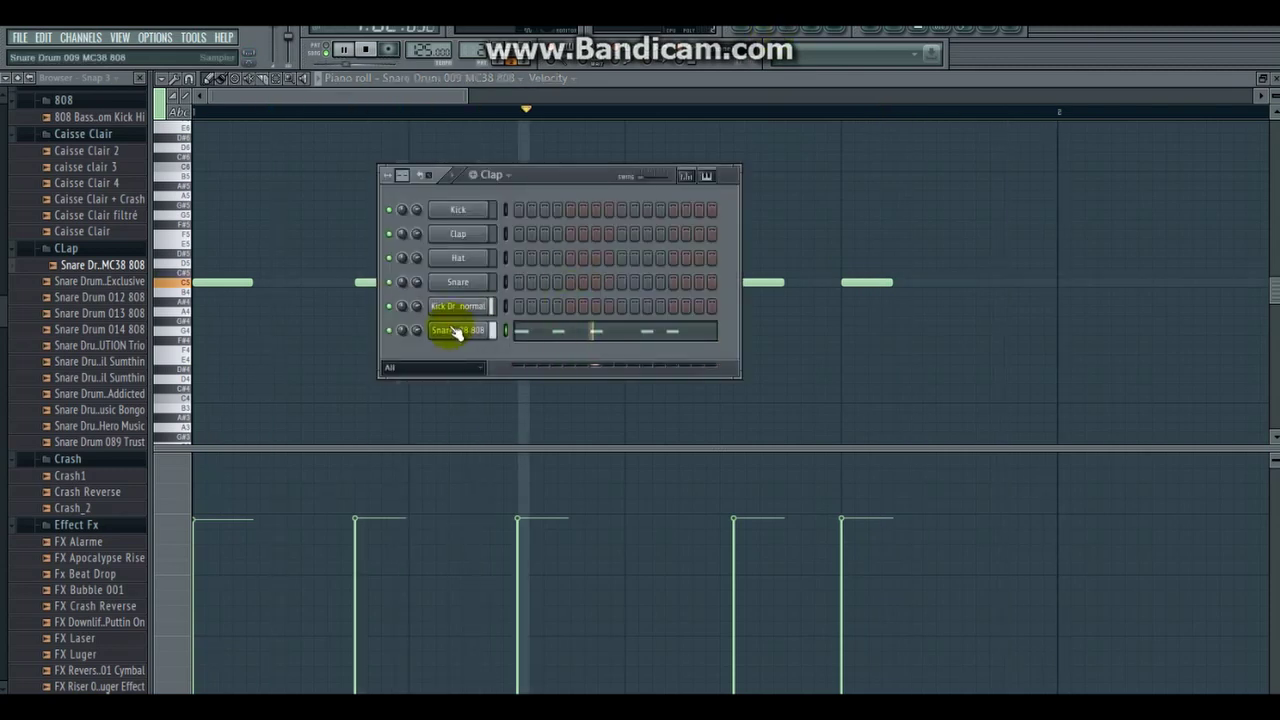
{"action": "key", "text": "space"}
{"action": "mouse_move", "coordinate": [423, 333]}
{"action": "left_mouse_down"}
{"action": "mouse_move", "coordinate": [433, 336]}
{"action": "mouse_move", "coordinate": [418, 336]}
{"action": "left_mouse_up"}
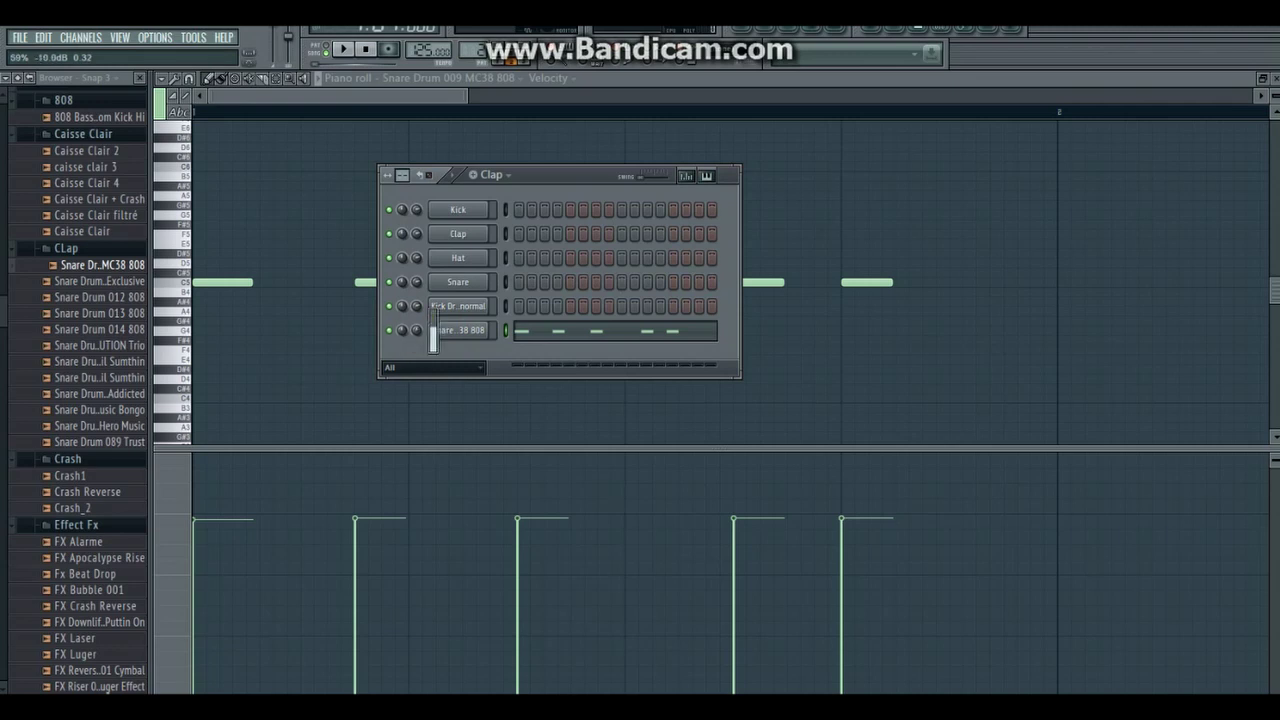
{"action": "key", "text": "space"}
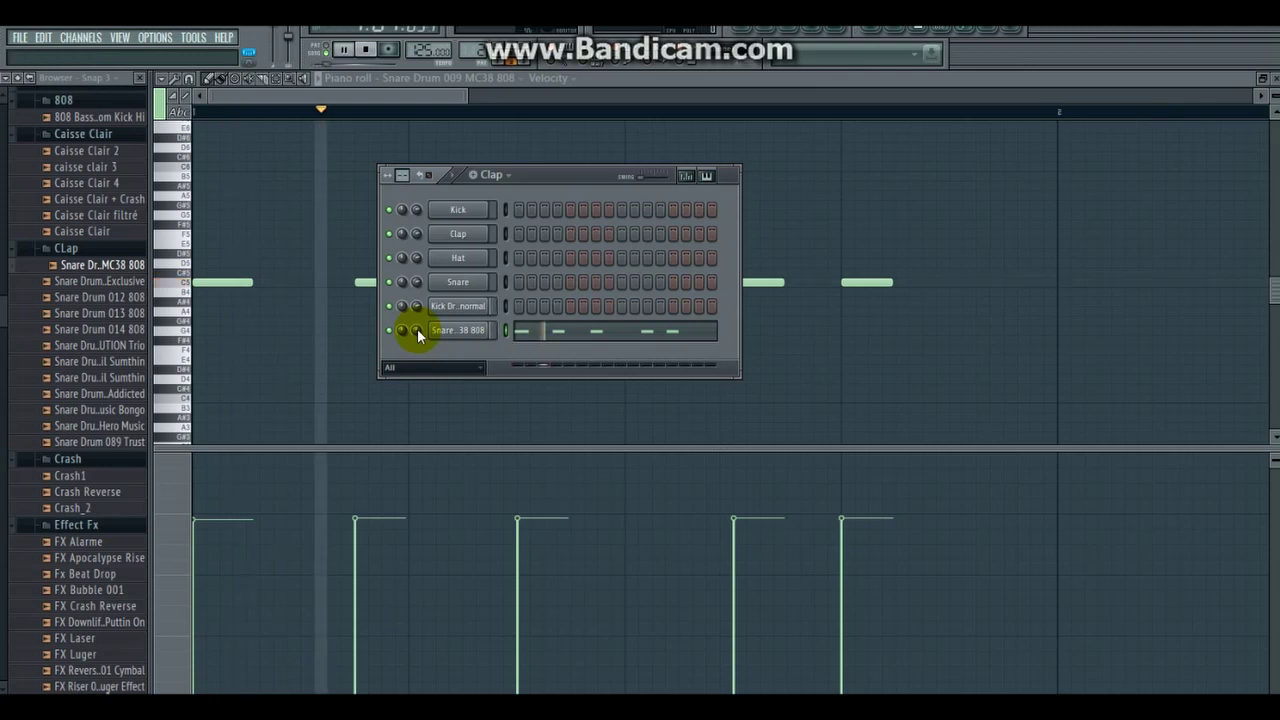
{"action": "left_click_drag", "start_coordinate": [417, 333], "coordinate": [417, 327]}
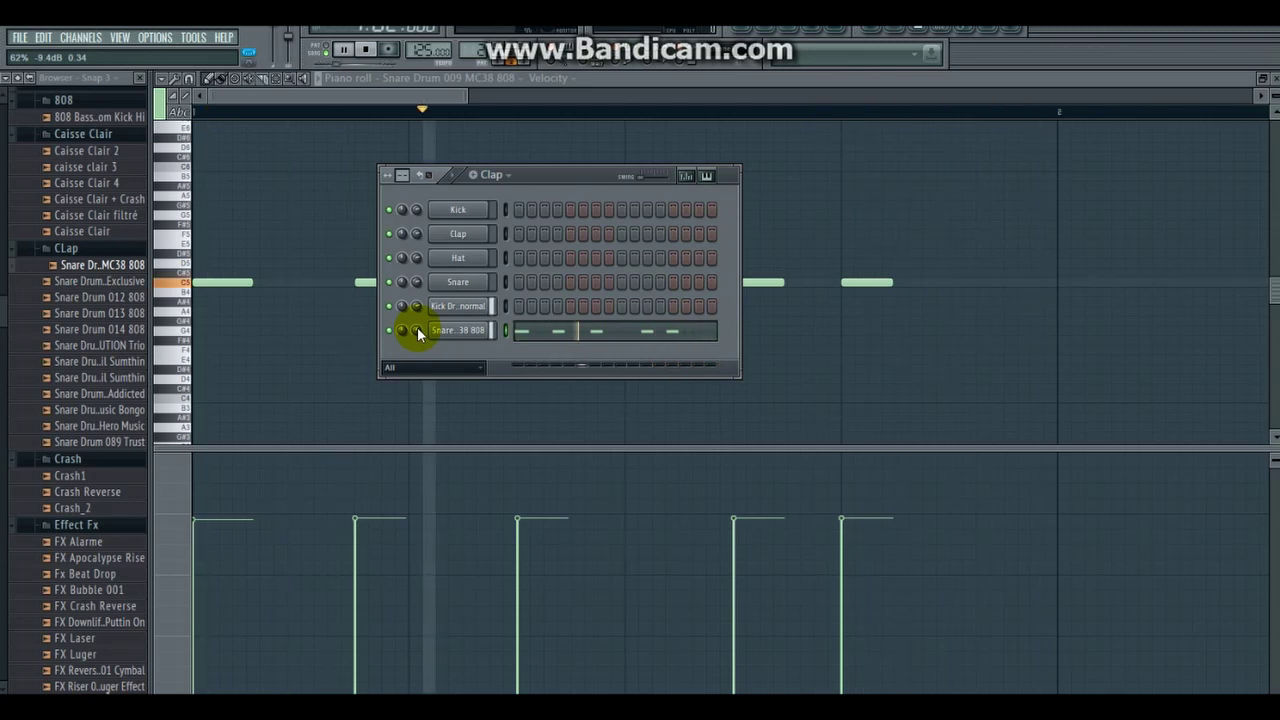
{"action": "key", "text": "space"}
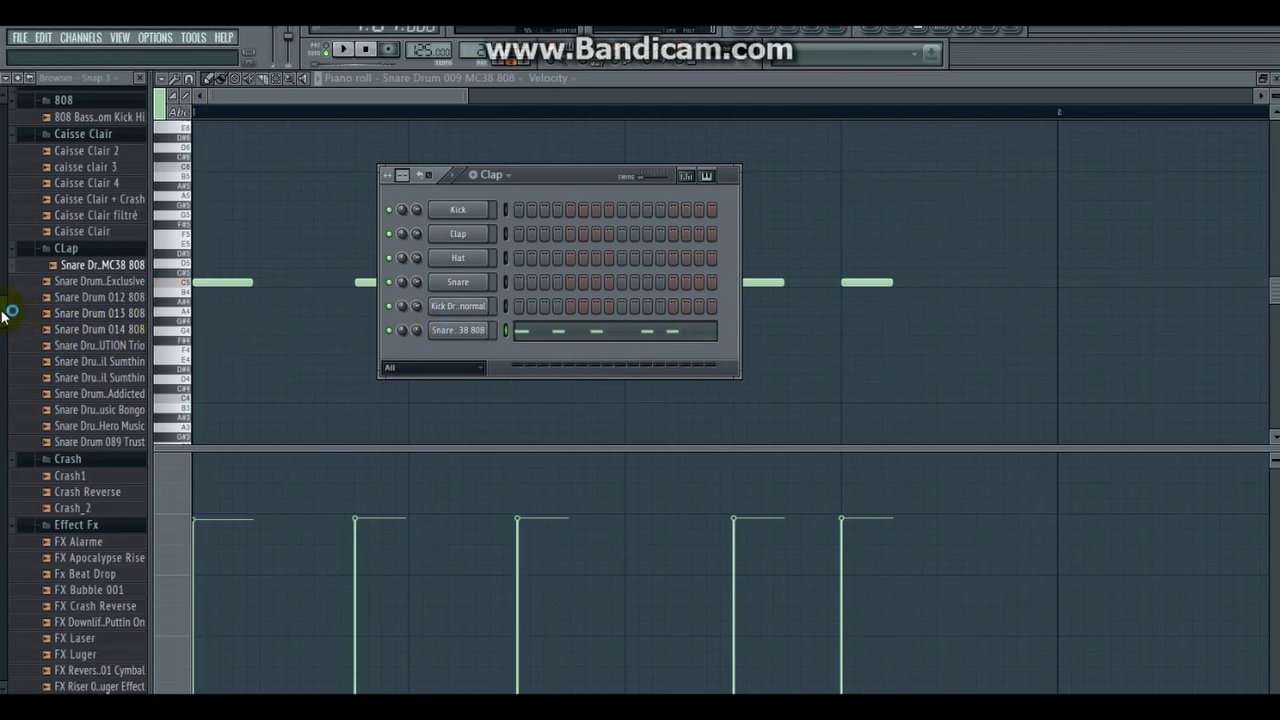
Step: Preview the hi-hat samples Ready, Short Closed and Toxic, and open Hihat Toxic in a new channel
{"action": "scroll", "coordinate": [100, 355], "scroll_direction": "down", "scroll_amount": 10}
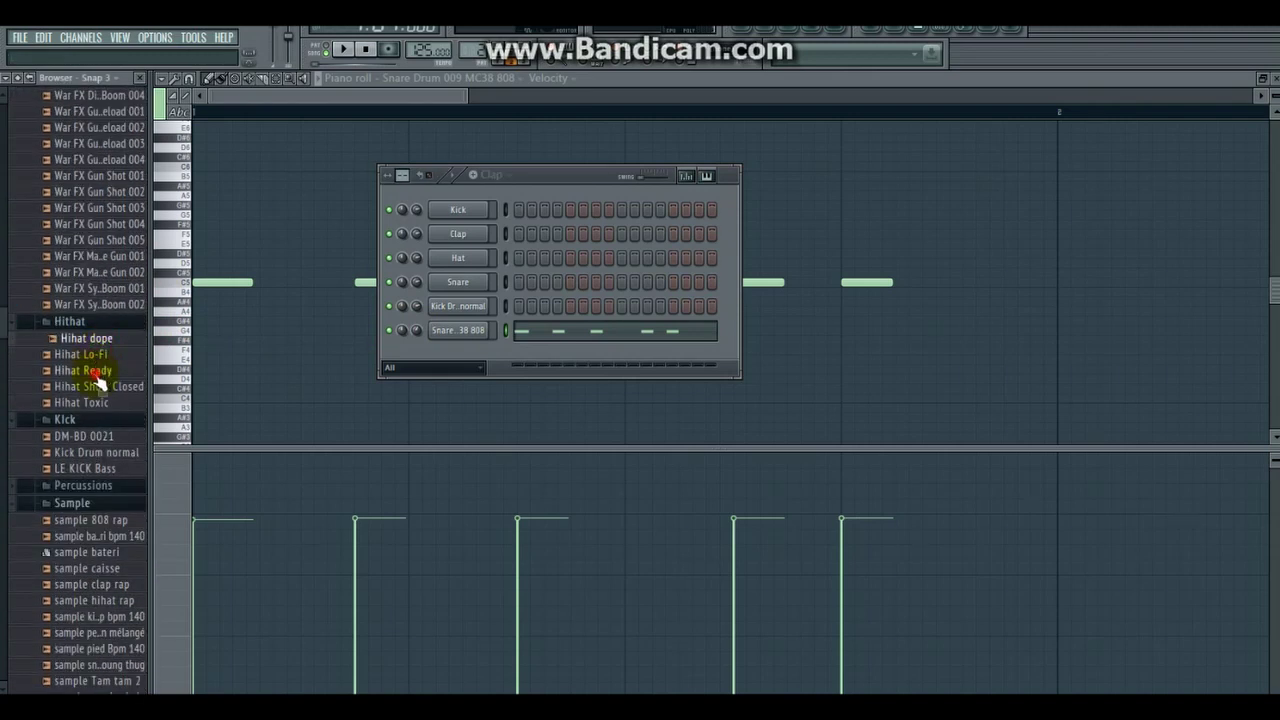
{"action": "left_click", "coordinate": [97, 376]}
{"action": "left_click", "coordinate": [97, 388]}
{"action": "left_click", "coordinate": [93, 403]}
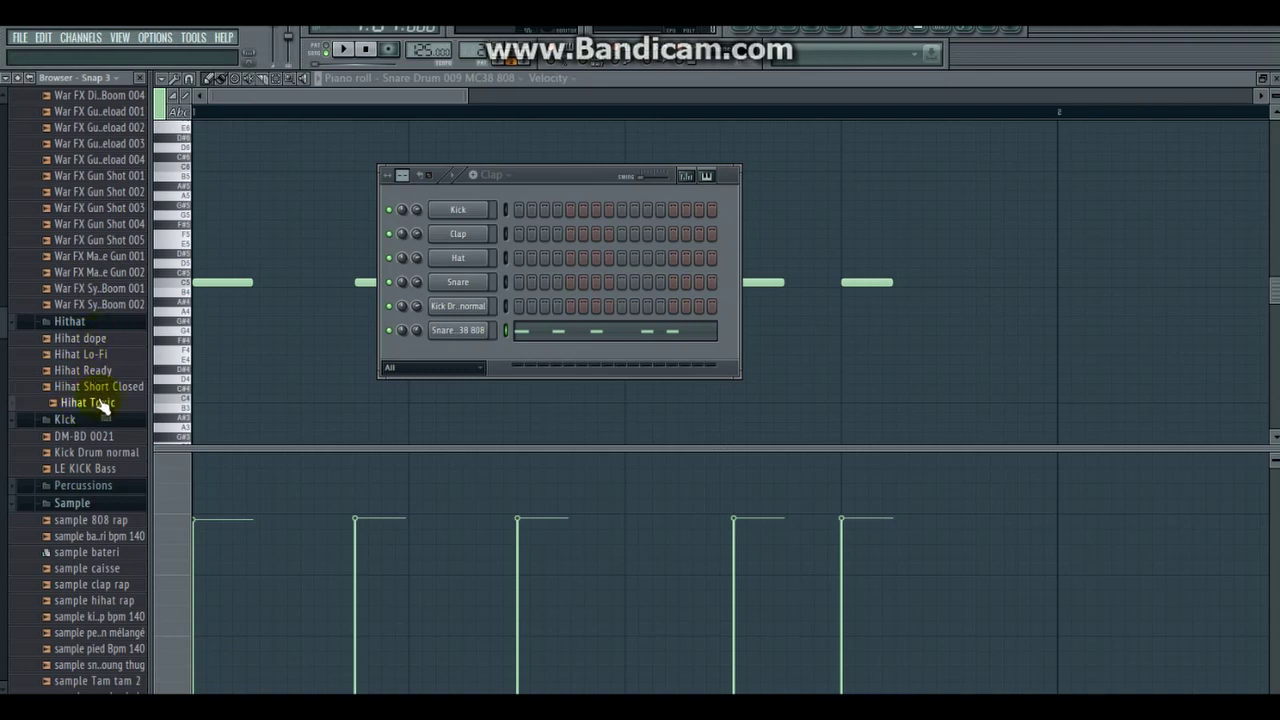
{"action": "right_click", "coordinate": [104, 407]}
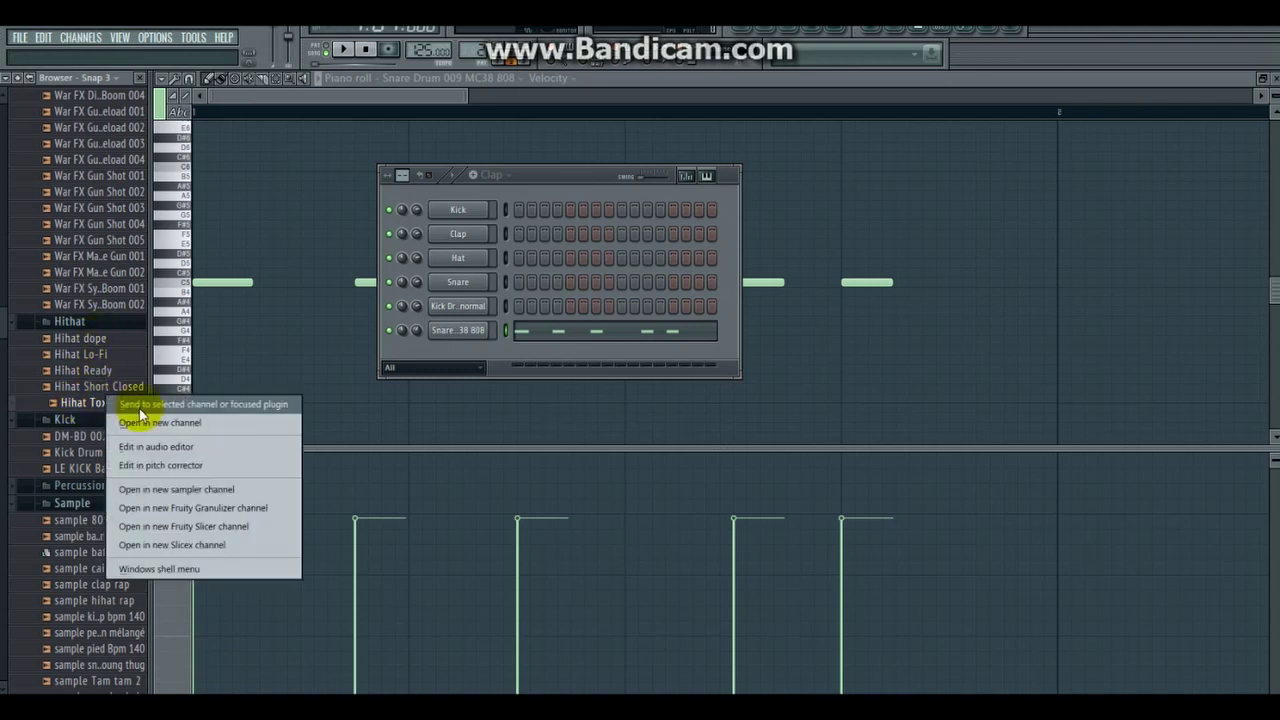
{"action": "left_click", "coordinate": [134, 423]}
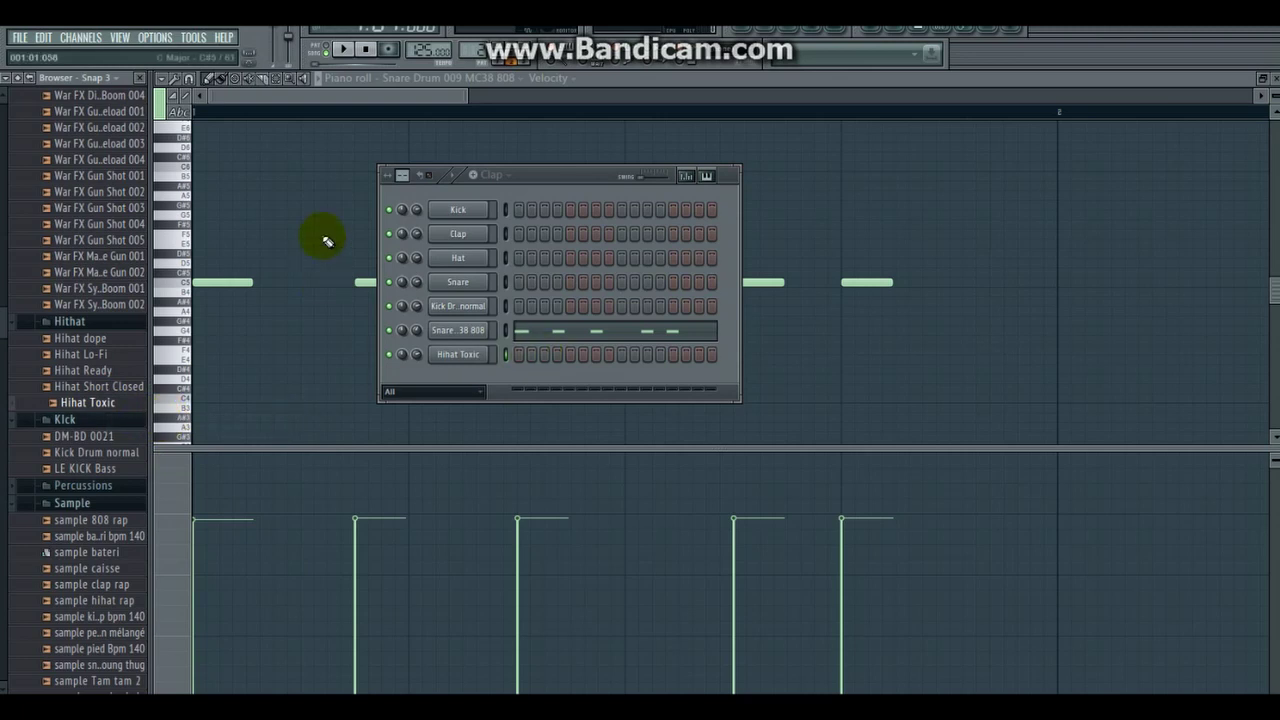
Step: Select all the C5 notes in the Snare Drum 009 MC38 808 piano roll and copy them
{"action": "right_click", "coordinate": [349, 95]}
{"action": "left_click", "coordinate": [252, 80]}
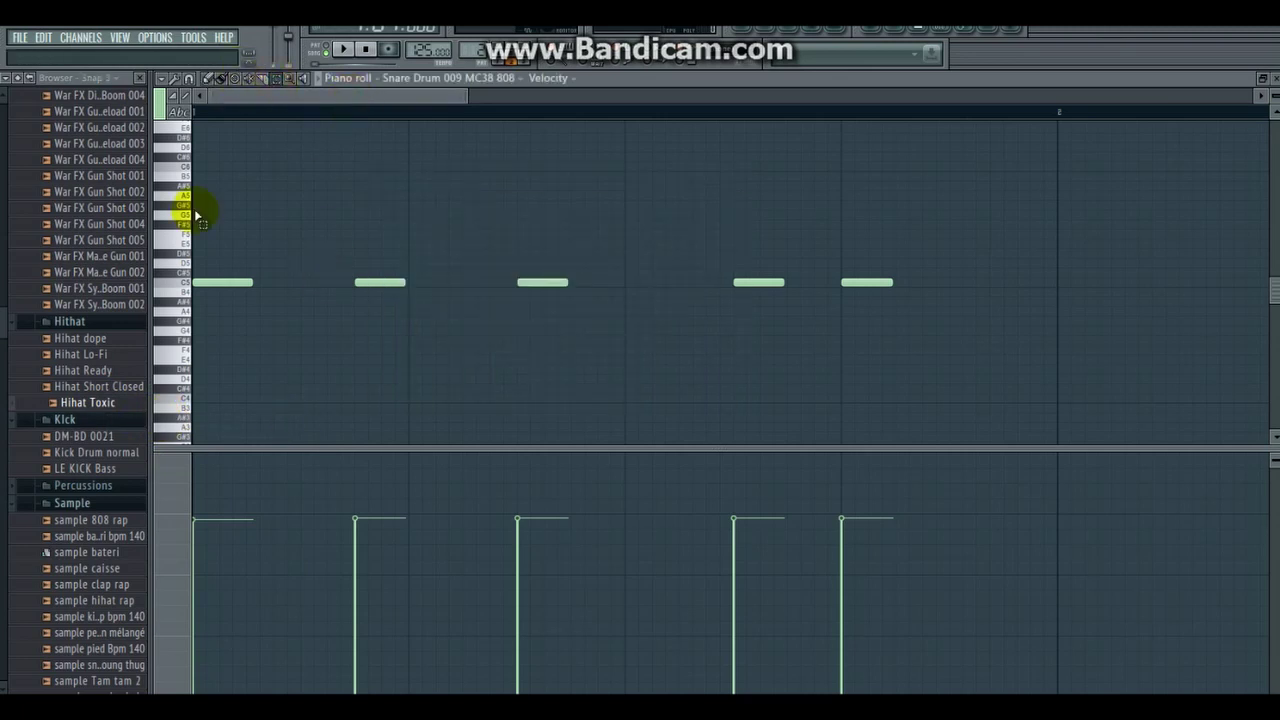
{"action": "left_click", "coordinate": [186, 288]}
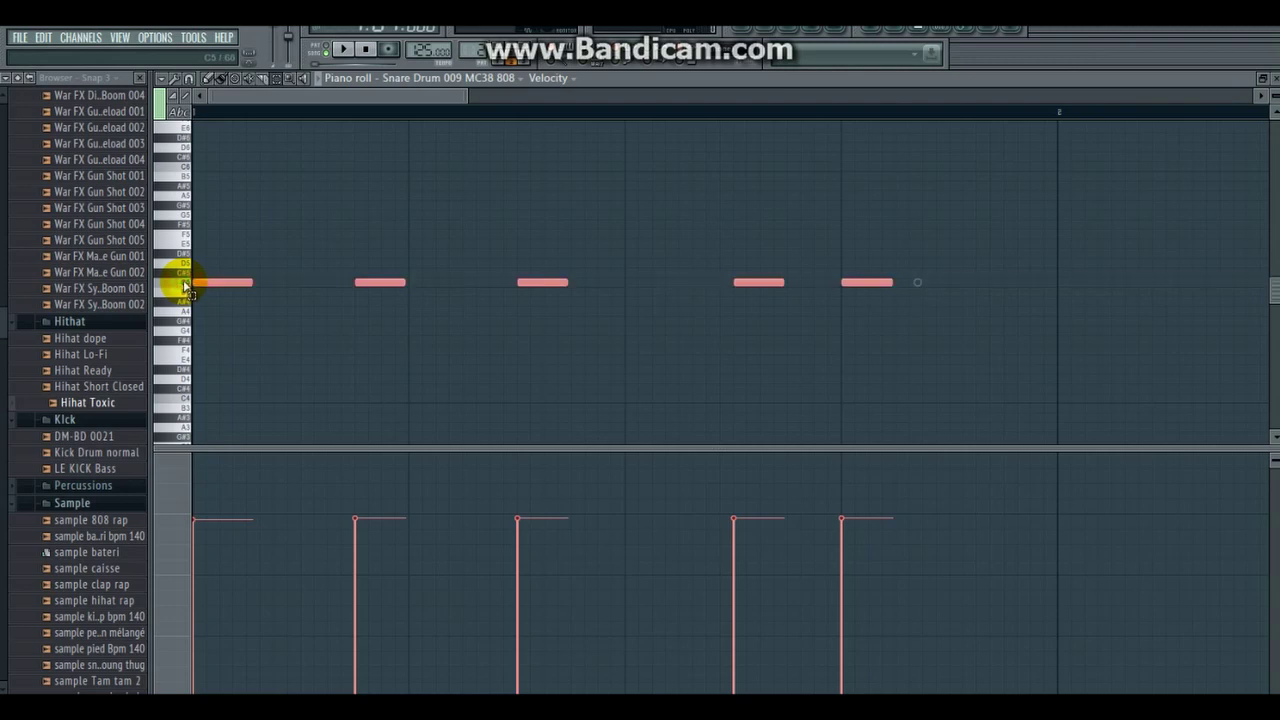
{"action": "left_click", "coordinate": [186, 288]}
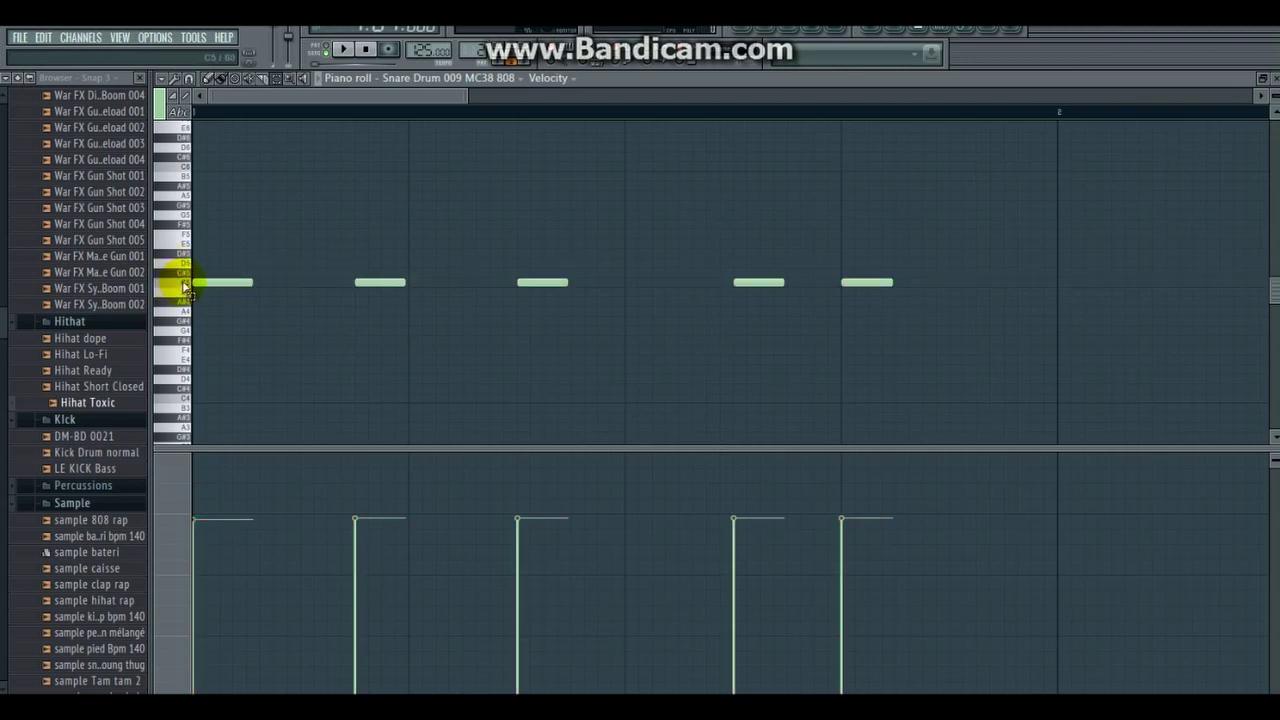
{"action": "left_click", "coordinate": [186, 288]}
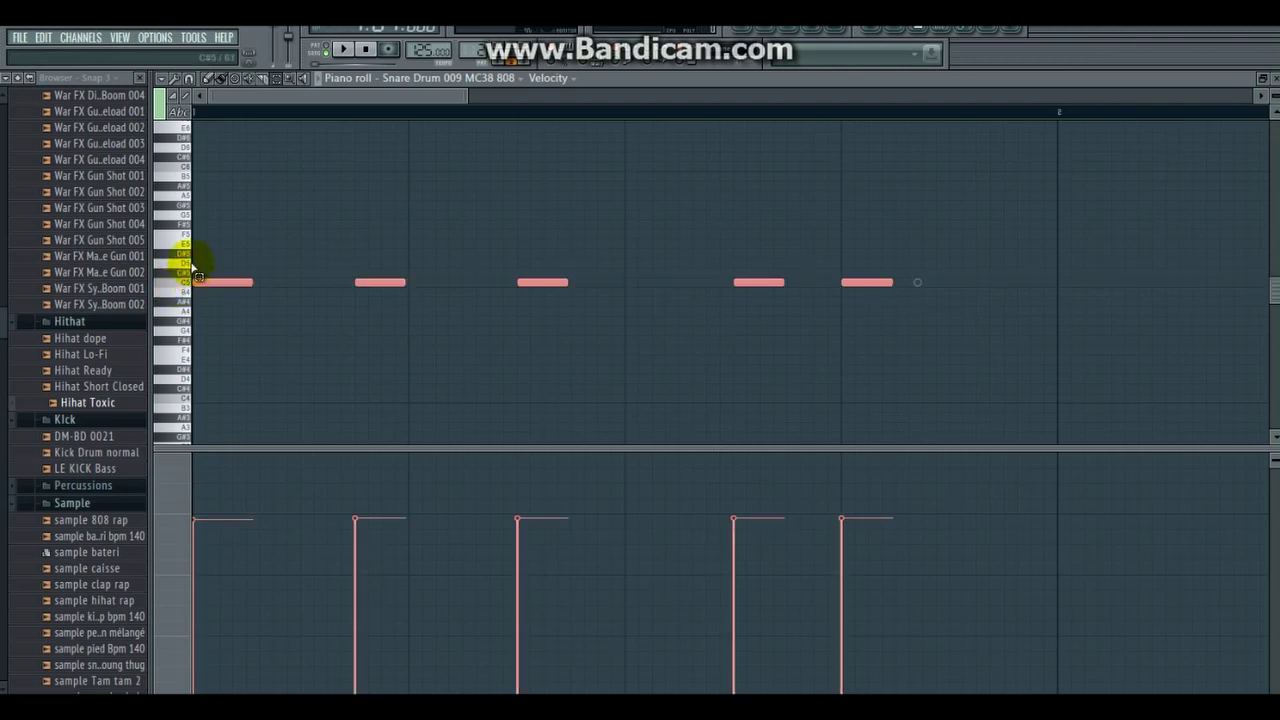
{"action": "left_click", "coordinate": [165, 86]}
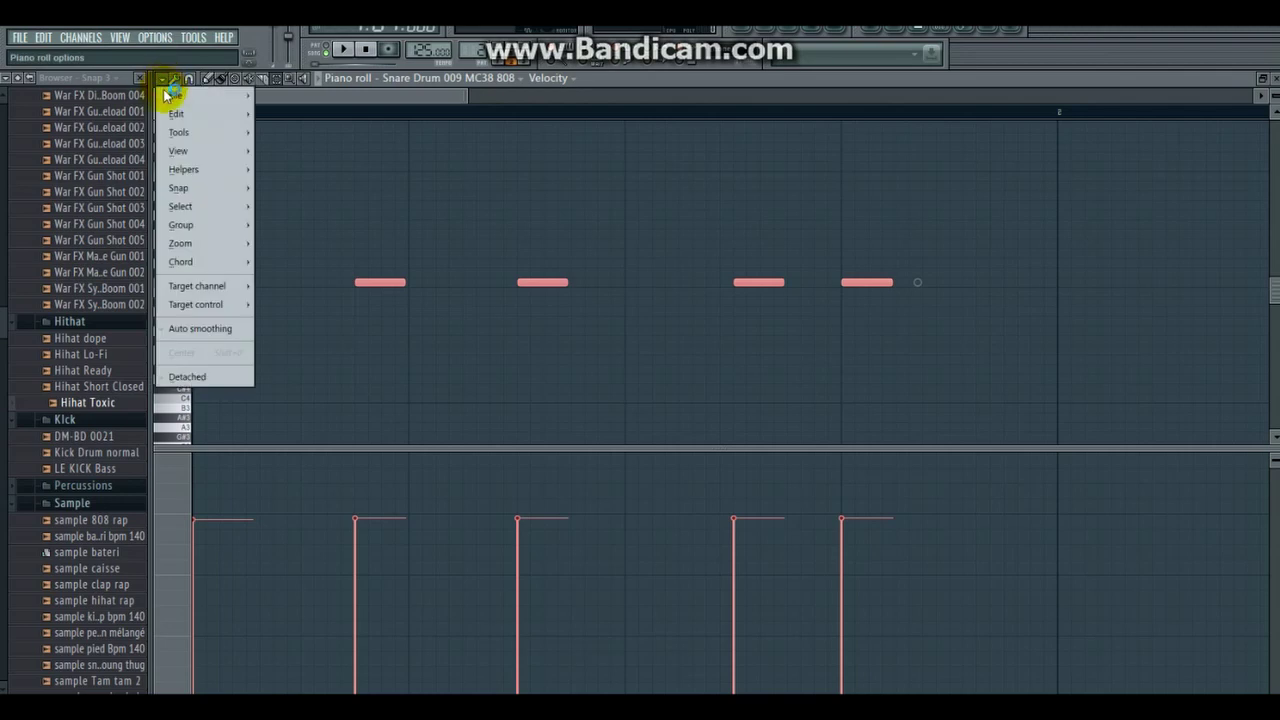
{"action": "mouse_move", "coordinate": [185, 113]}
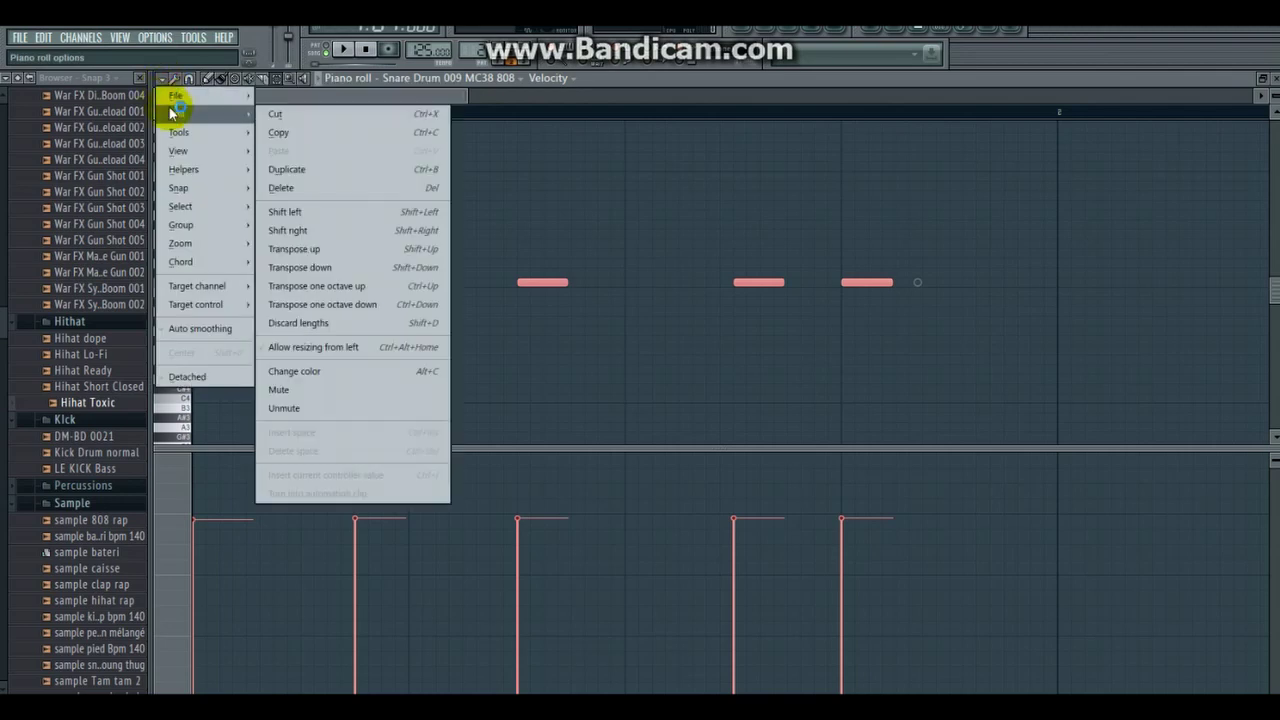
{"action": "left_click", "coordinate": [292, 135]}
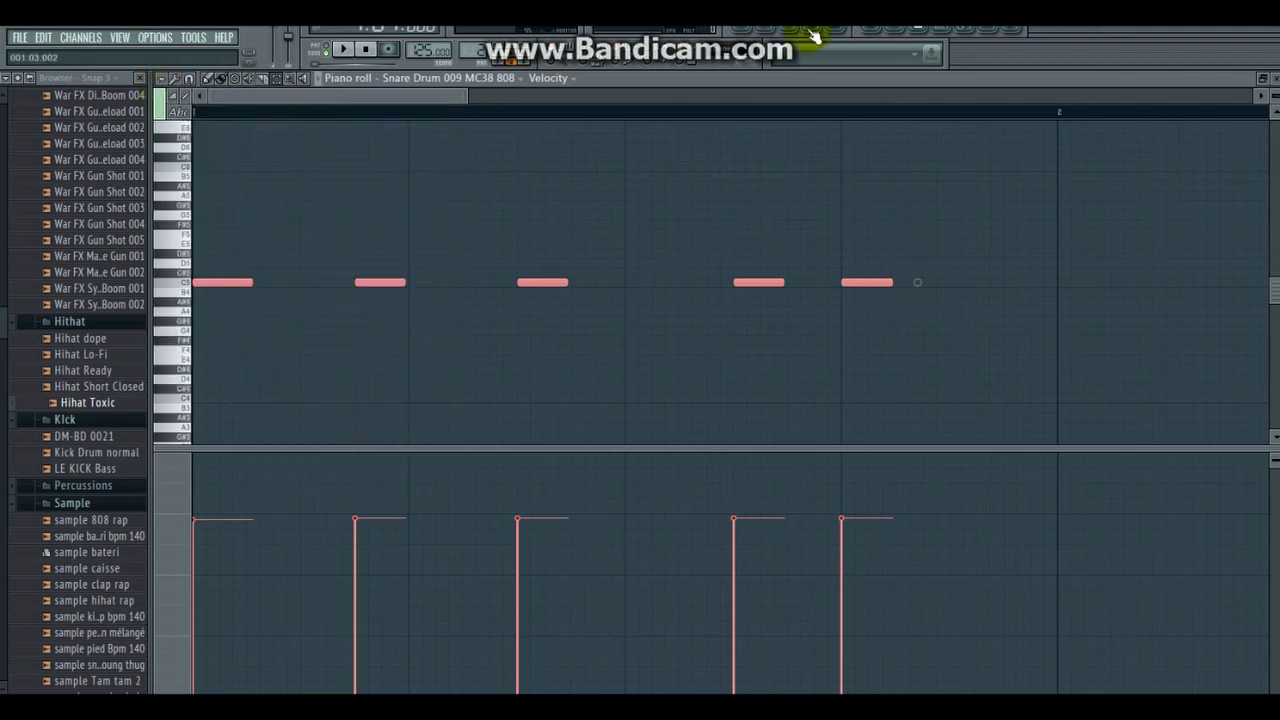
Step: Paste the copied notes into the piano roll of the Hihat Toxic channel
{"action": "left_click", "coordinate": [772, 30]}
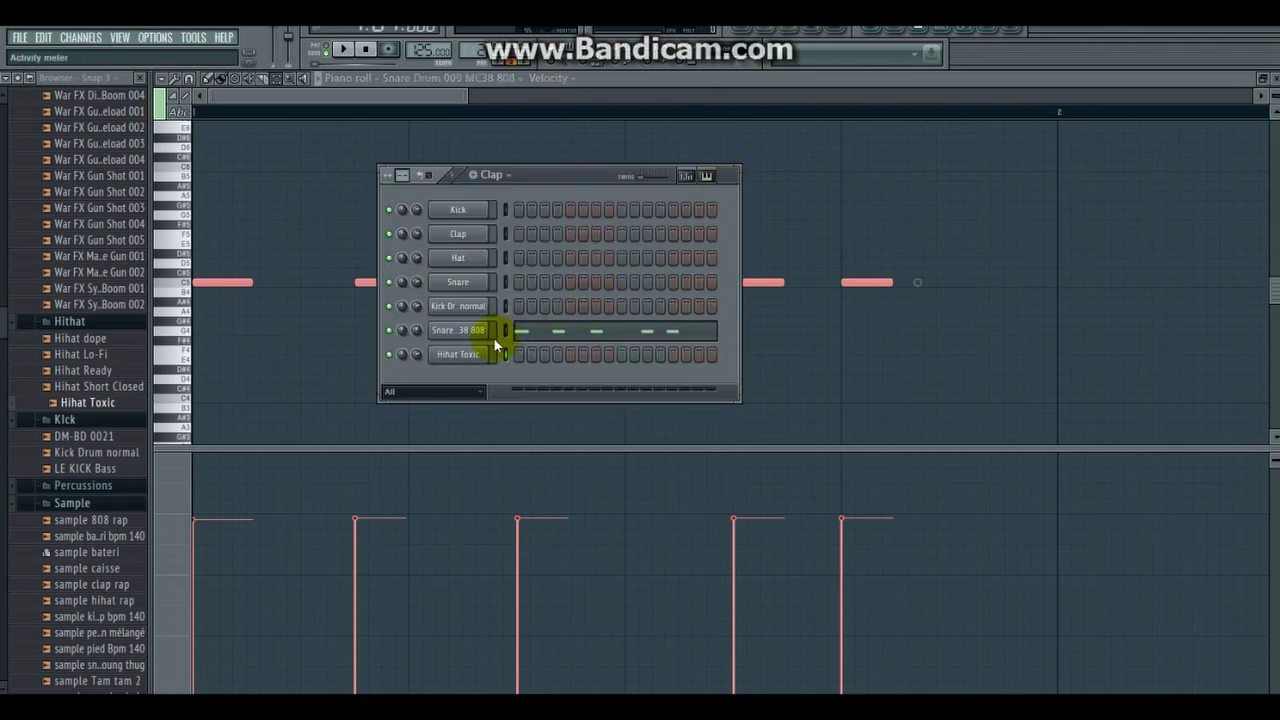
{"action": "right_click", "coordinate": [447, 362]}
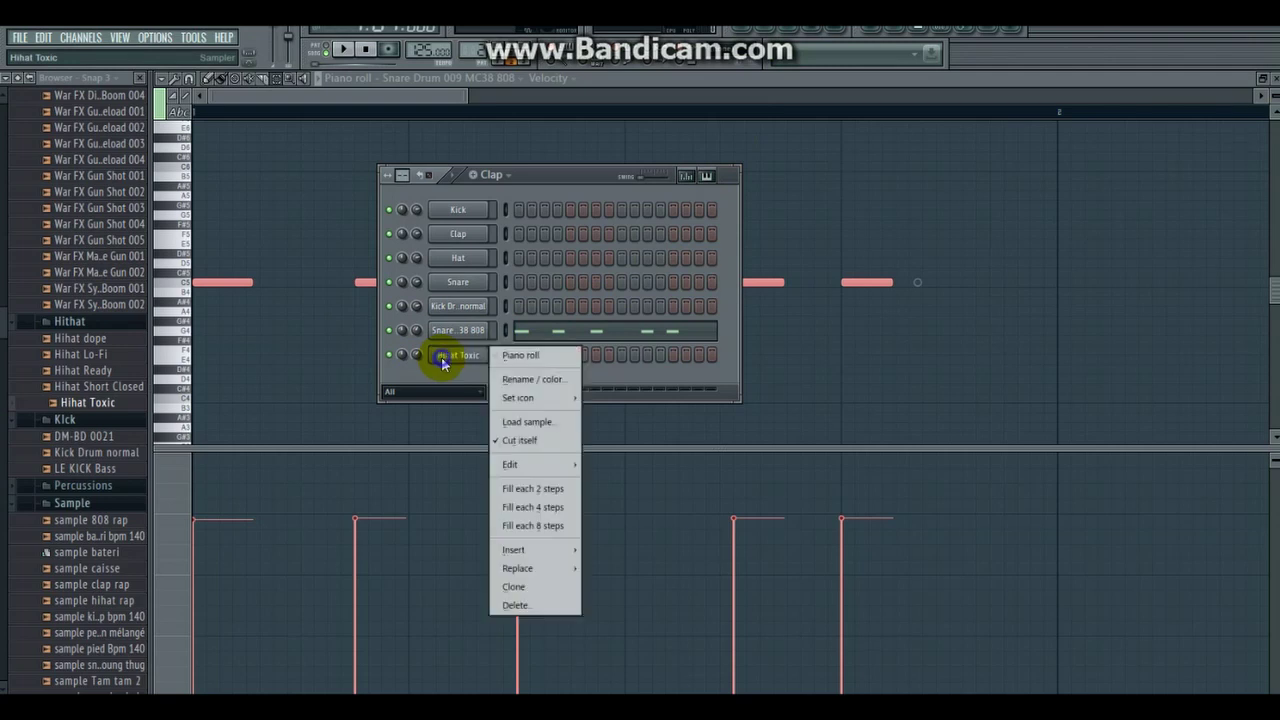
{"action": "left_click", "coordinate": [507, 357]}
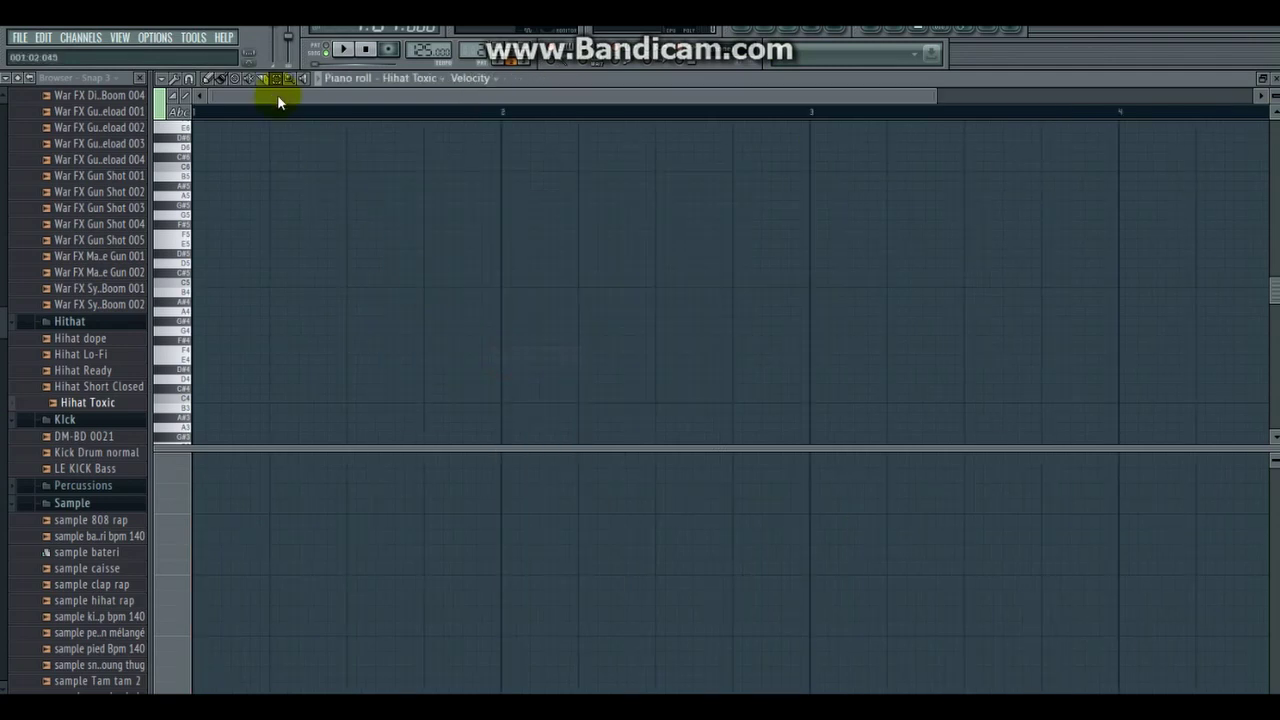
{"action": "left_click", "coordinate": [164, 80]}
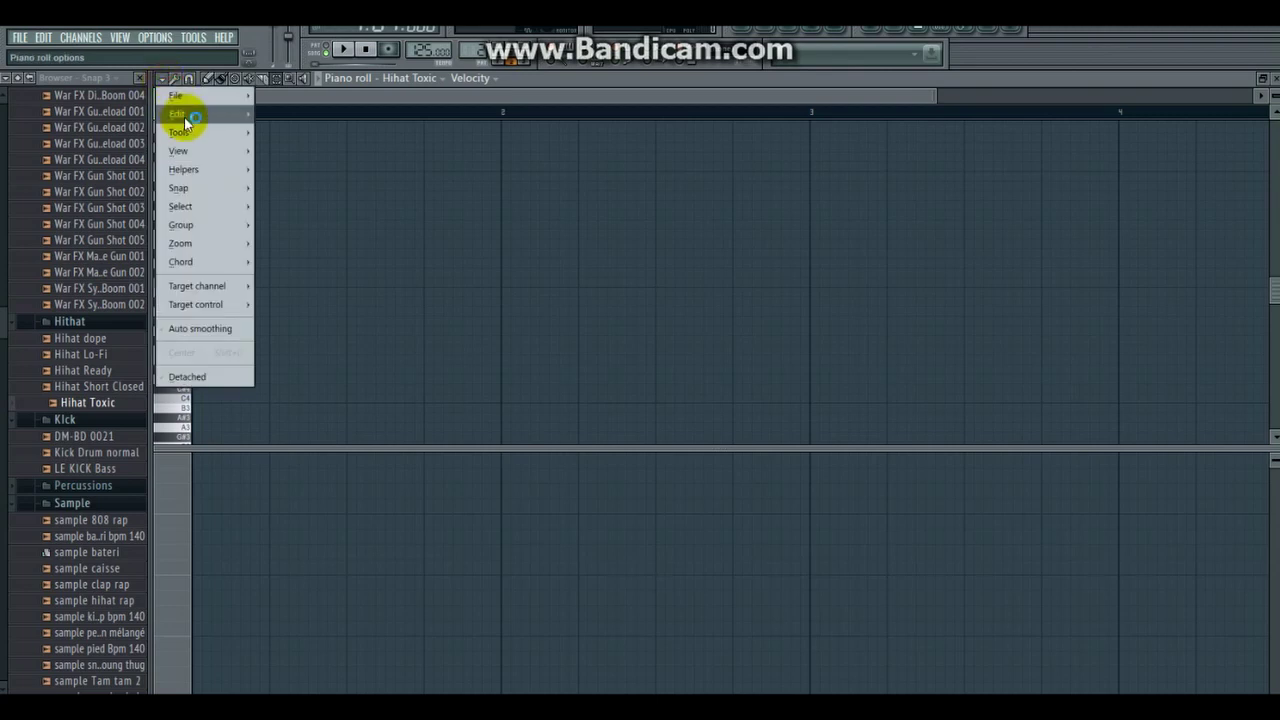
{"action": "mouse_move", "coordinate": [180, 116]}
{"action": "left_click", "coordinate": [288, 151]}
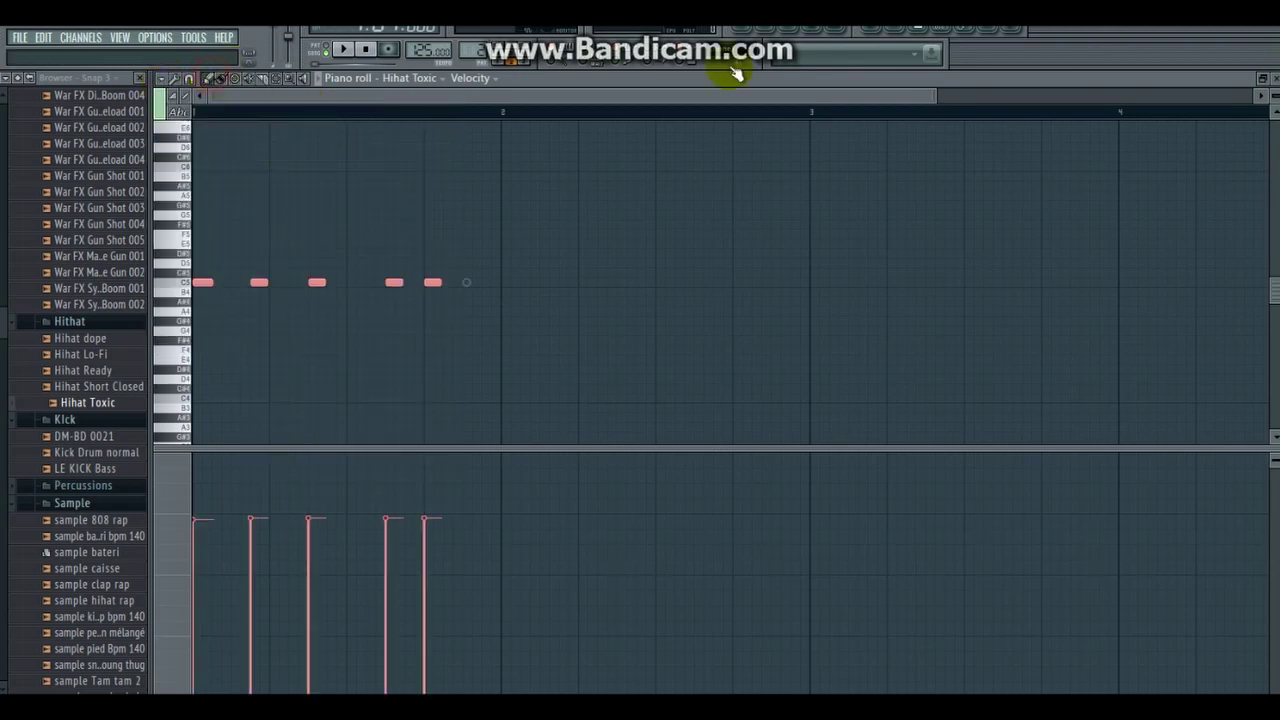
Step: Play the playlist and set the Hihat Toxic channel volume to about 64%, then stop playback
{"action": "left_click", "coordinate": [748, 30]}
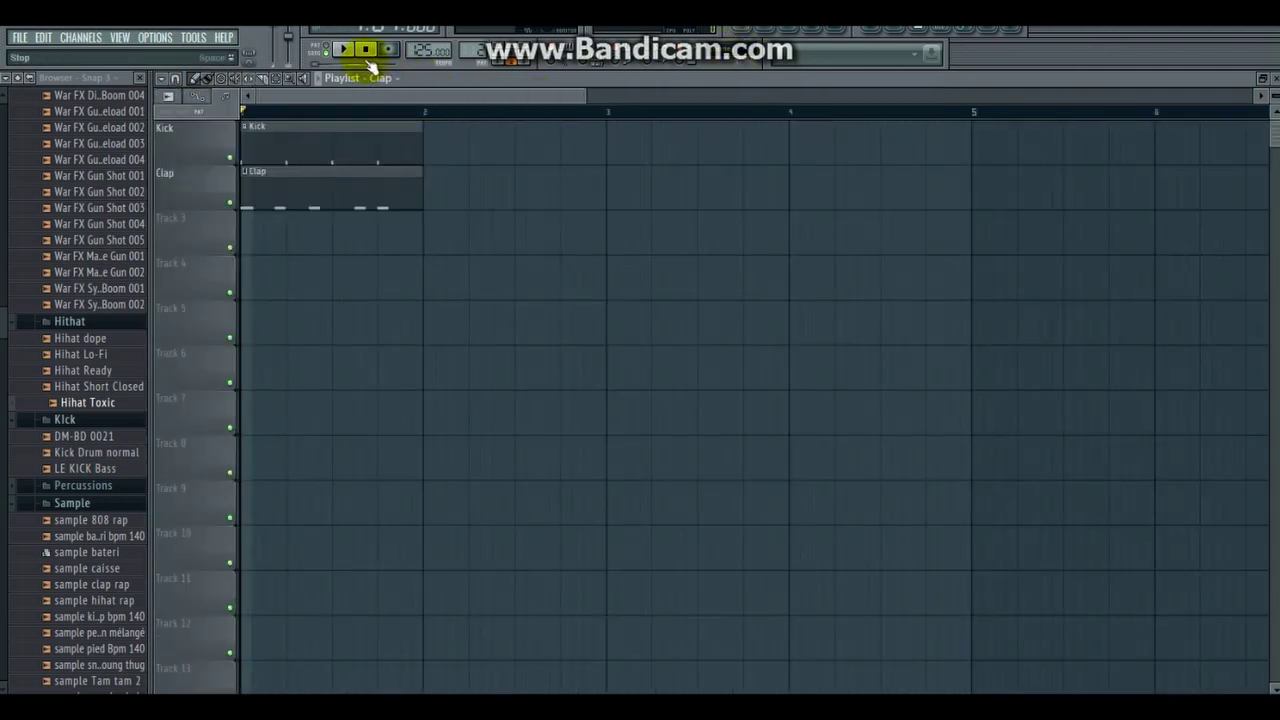
{"action": "left_click", "coordinate": [343, 49]}
{"action": "key", "text": "F6"}
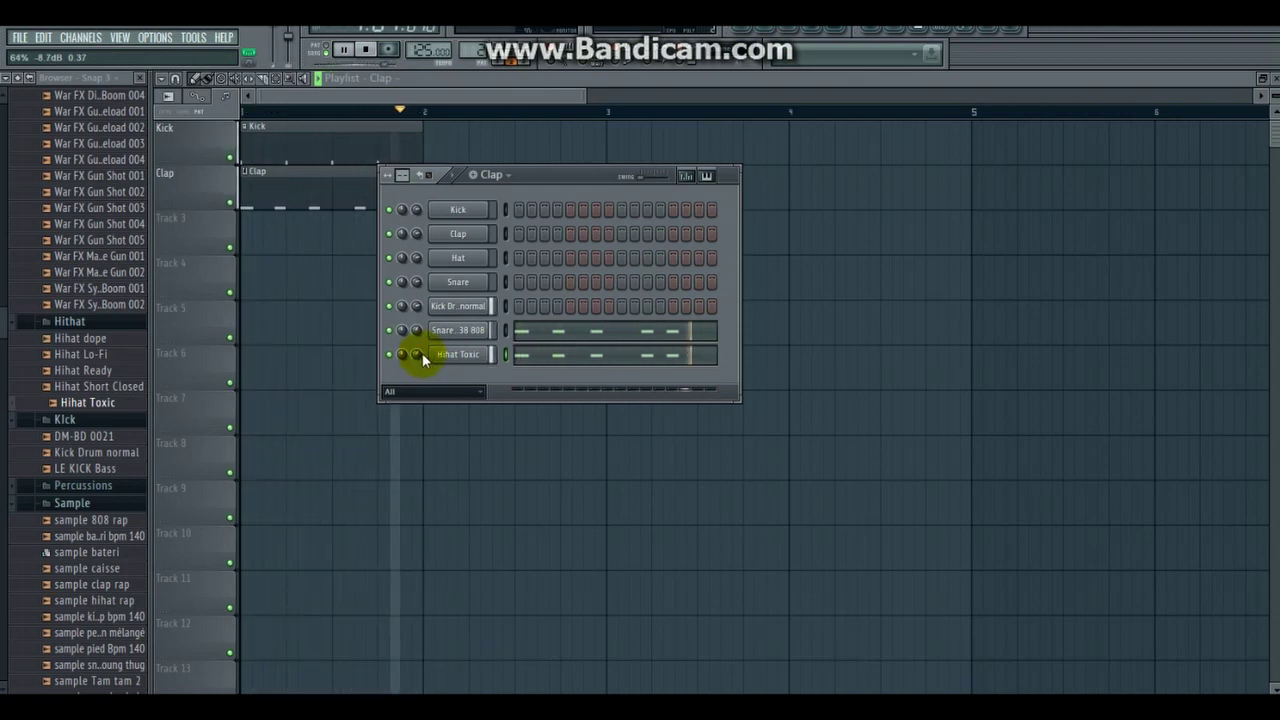
{"action": "key", "text": "space"}
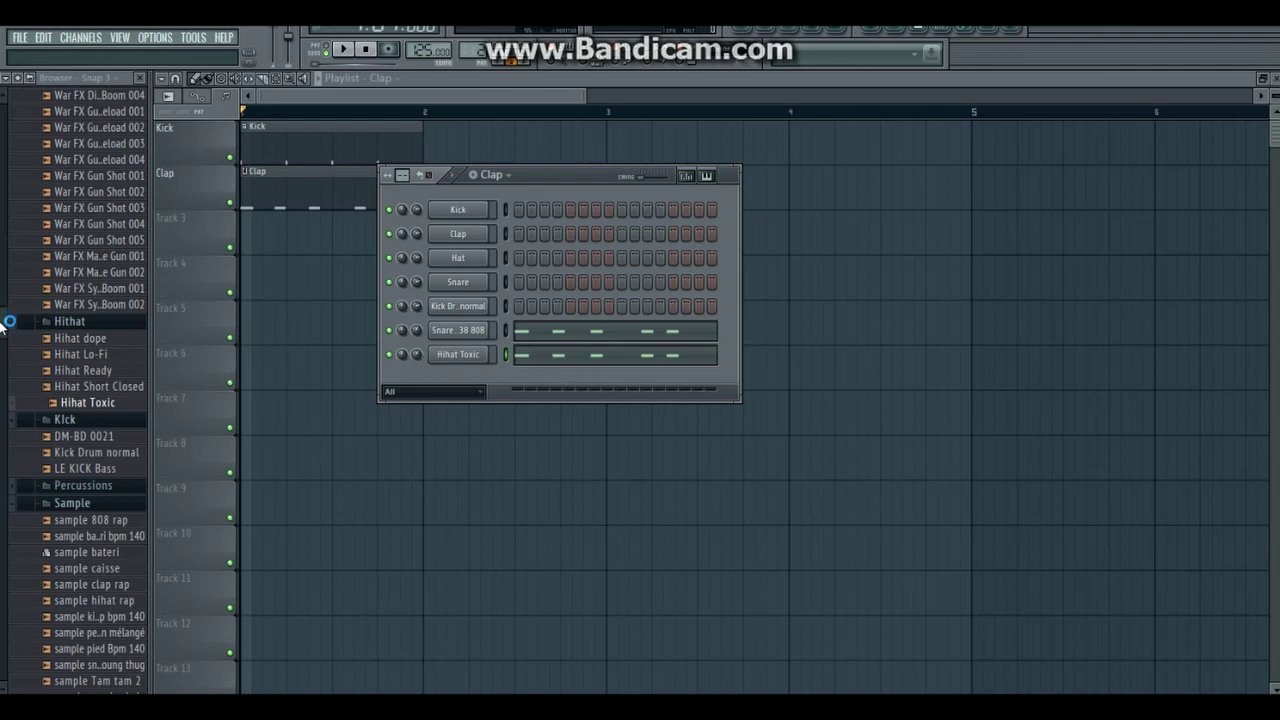
Step: Preview the Crash_2 sample in the sample pack's Crash folder and open it in a new channel
{"action": "scroll", "coordinate": [5, 322], "scroll_direction": "up", "scroll_amount": 15}
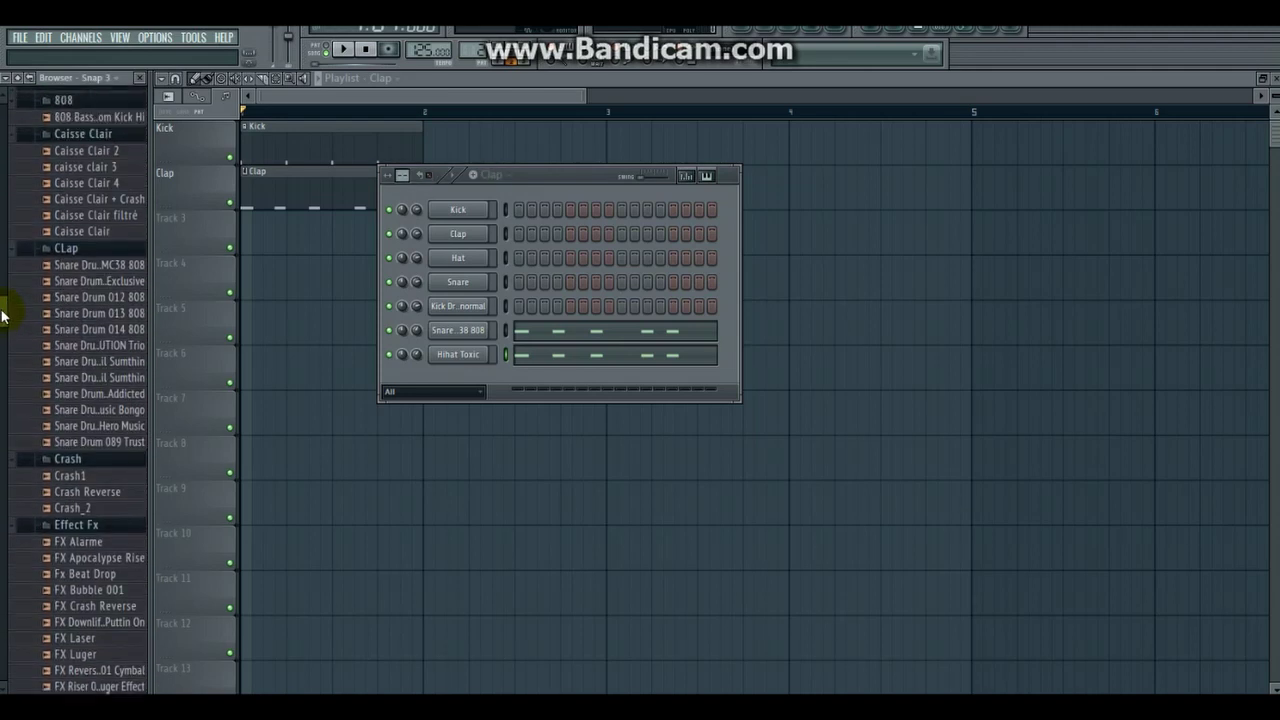
{"action": "scroll", "coordinate": [3, 316], "scroll_direction": "up", "scroll_amount": 6}
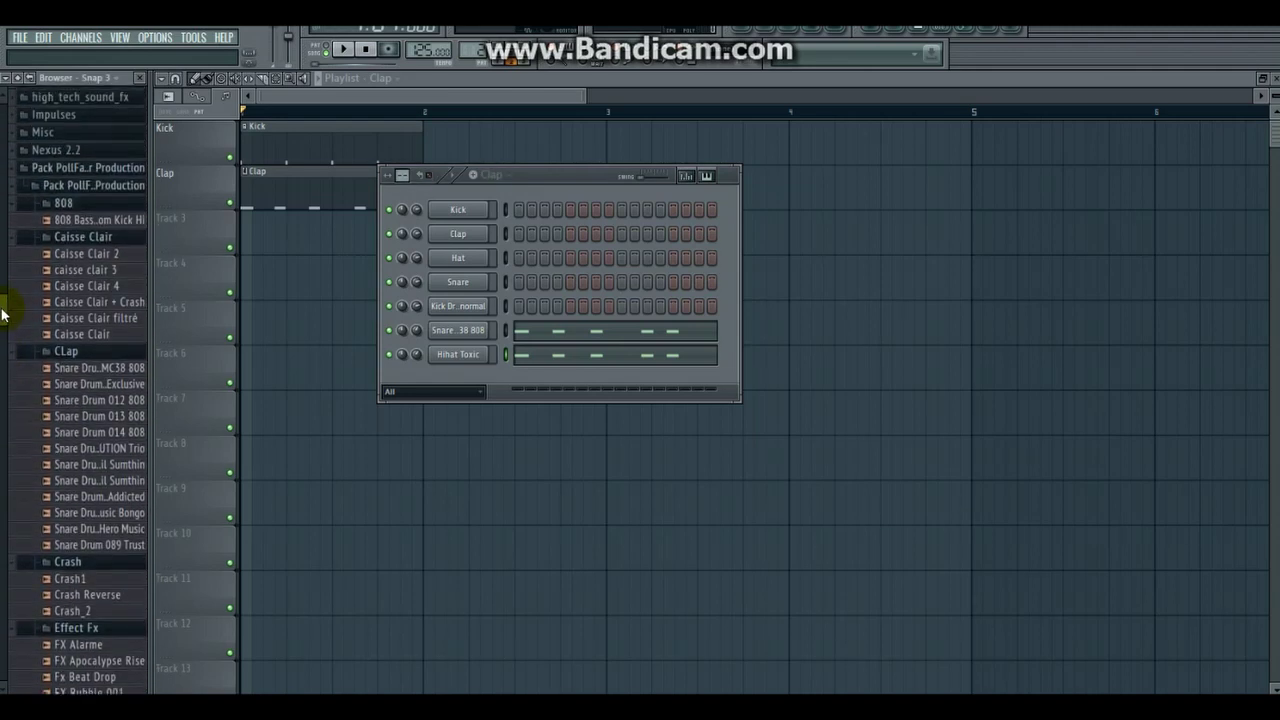
{"action": "left_click", "coordinate": [52, 566]}
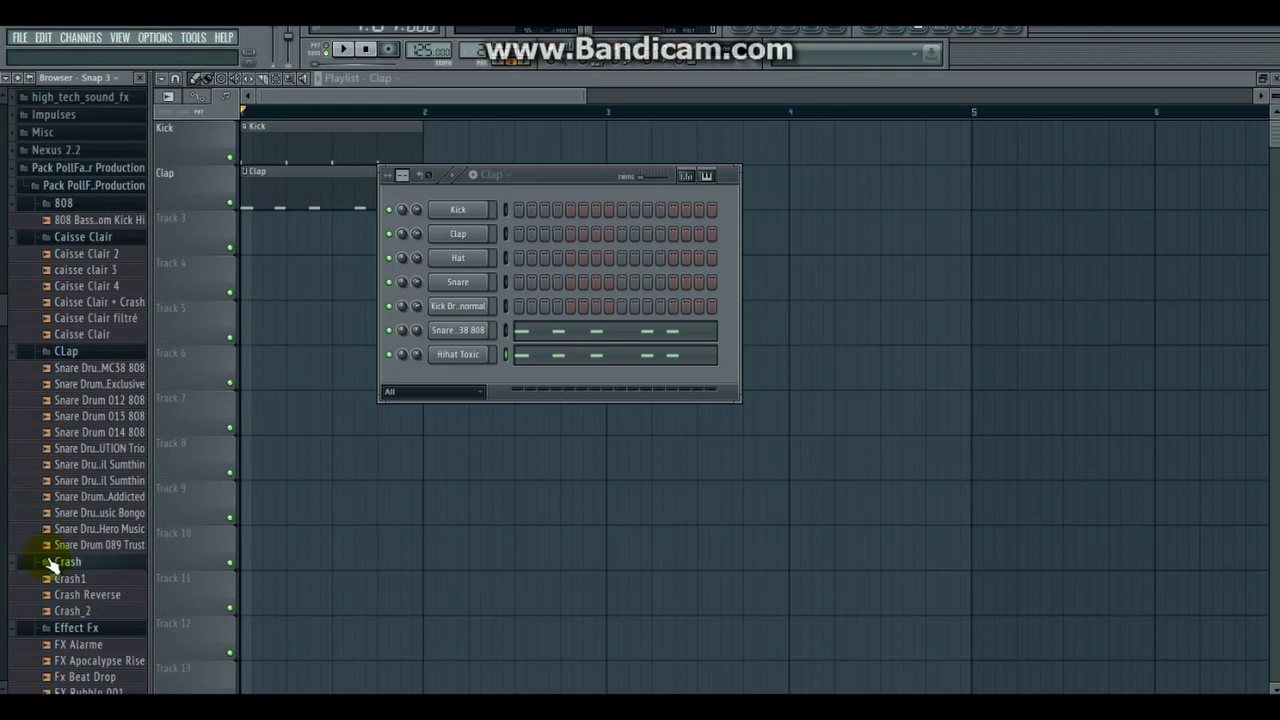
{"action": "right_click", "coordinate": [79, 614]}
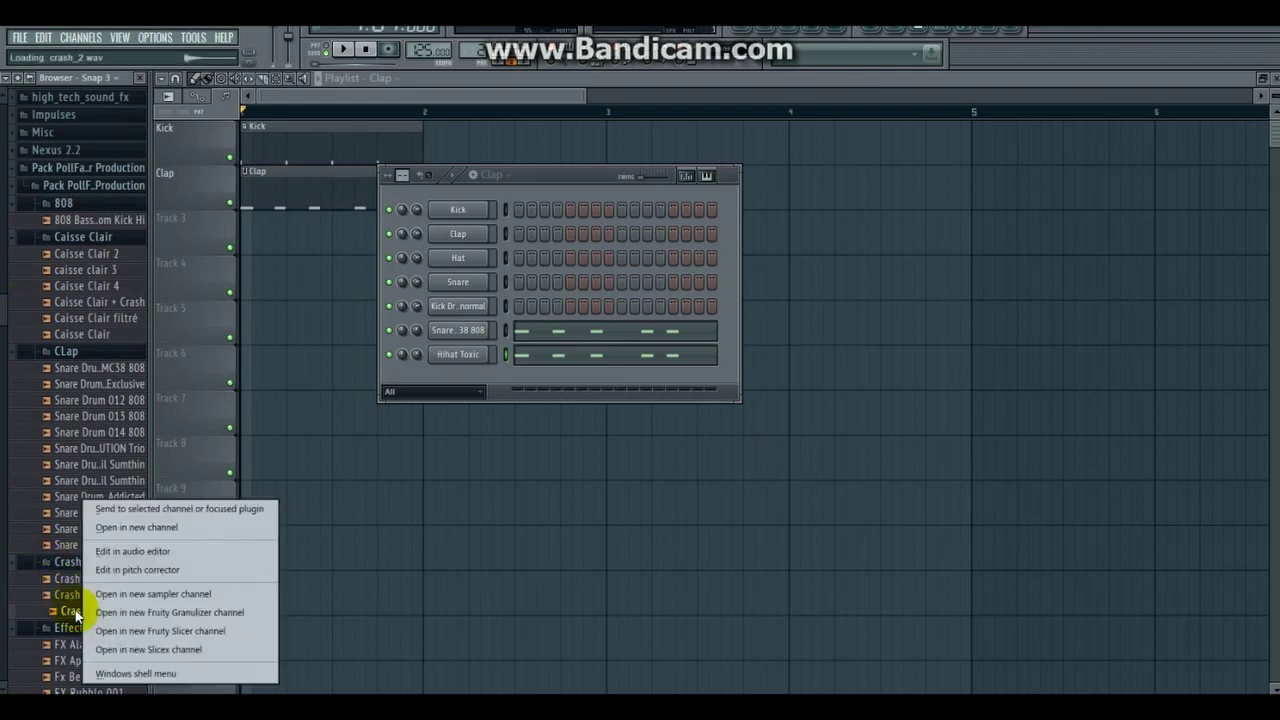
{"action": "left_click", "coordinate": [137, 527]}
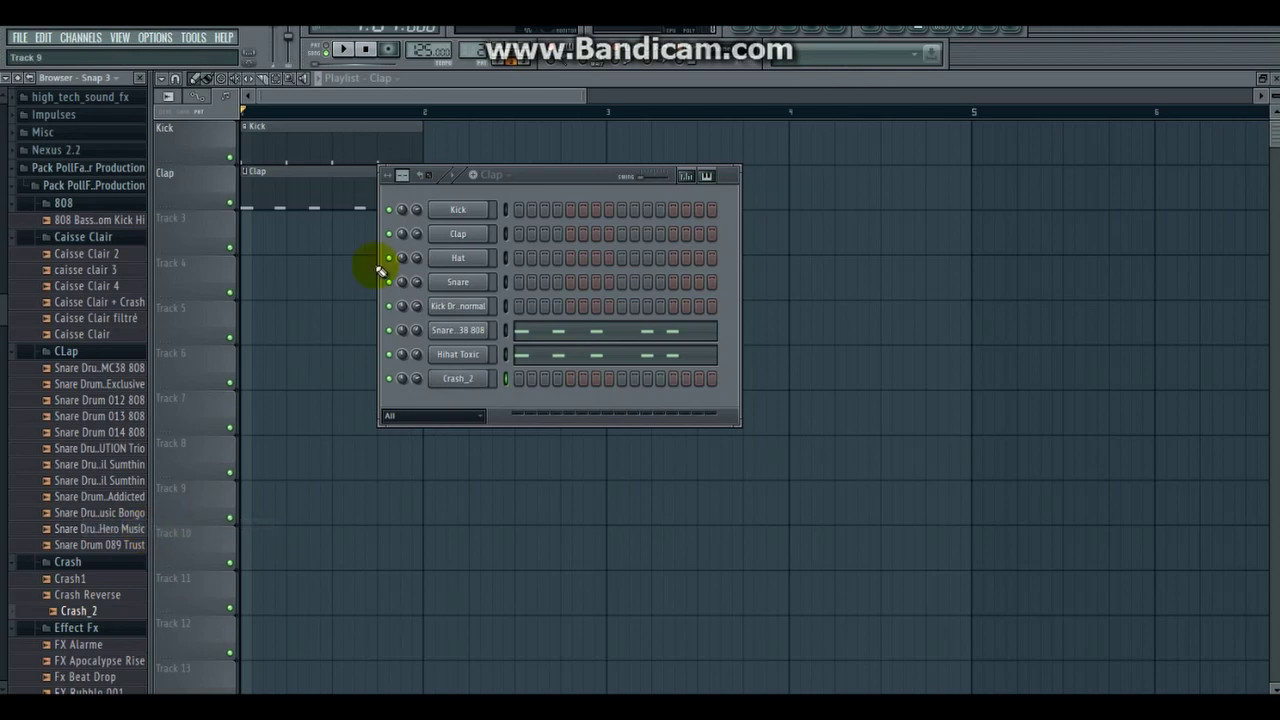
Step: Create a new pattern named Crash and place it at the start of Track 3 in the playlist
{"action": "left_click", "coordinate": [474, 177]}
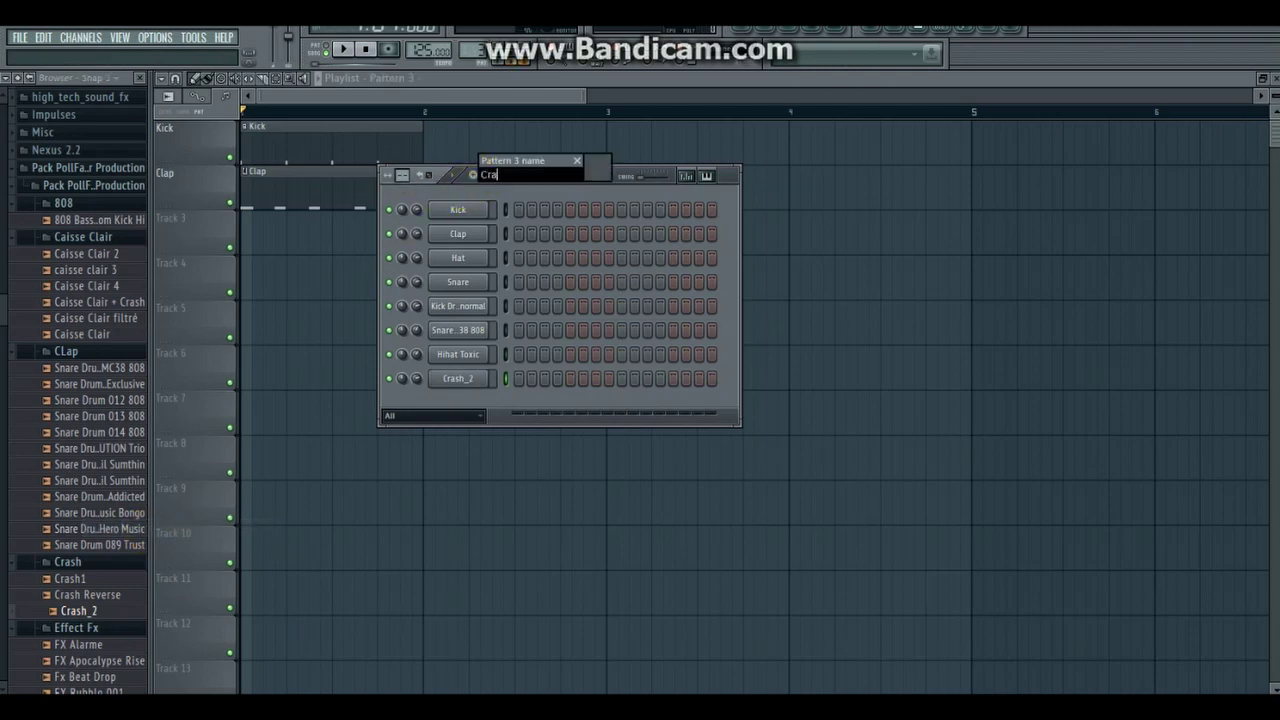
{"action": "key", "text": "Return"}
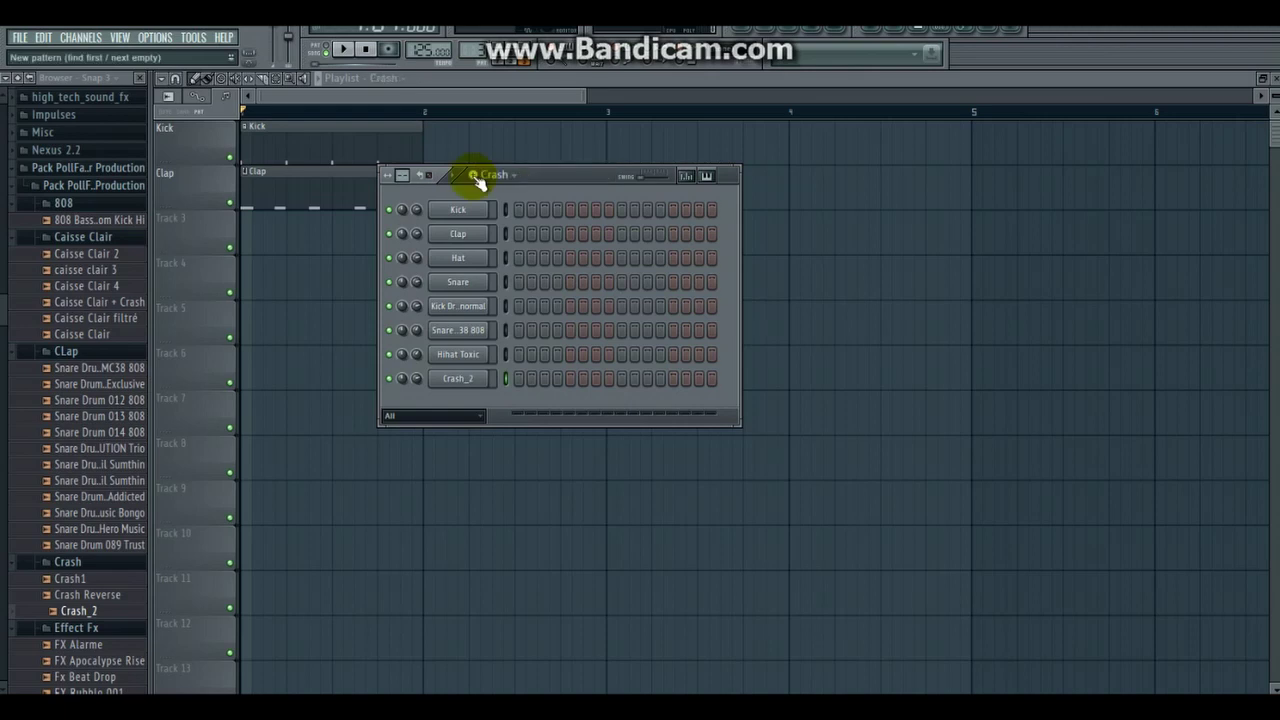
{"action": "left_click", "coordinate": [251, 223]}
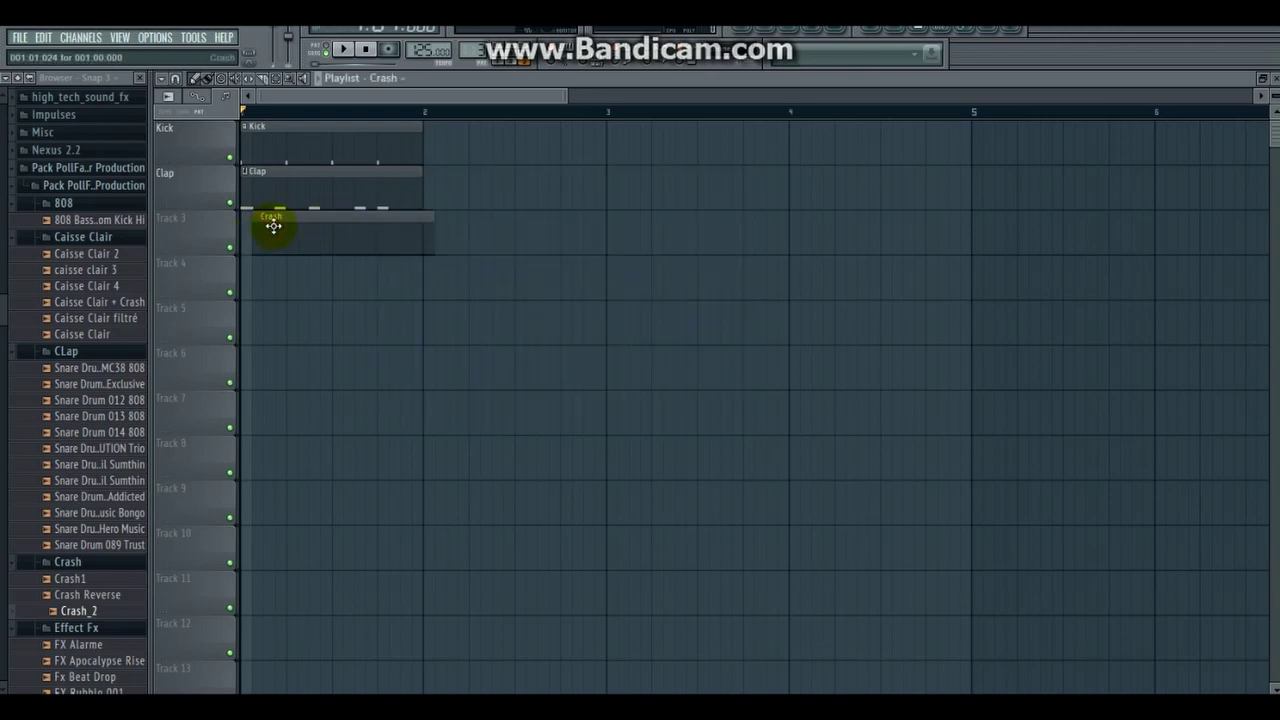
Step: Rename Track 3 of the playlist as Crash
{"action": "right_click", "coordinate": [217, 230]}
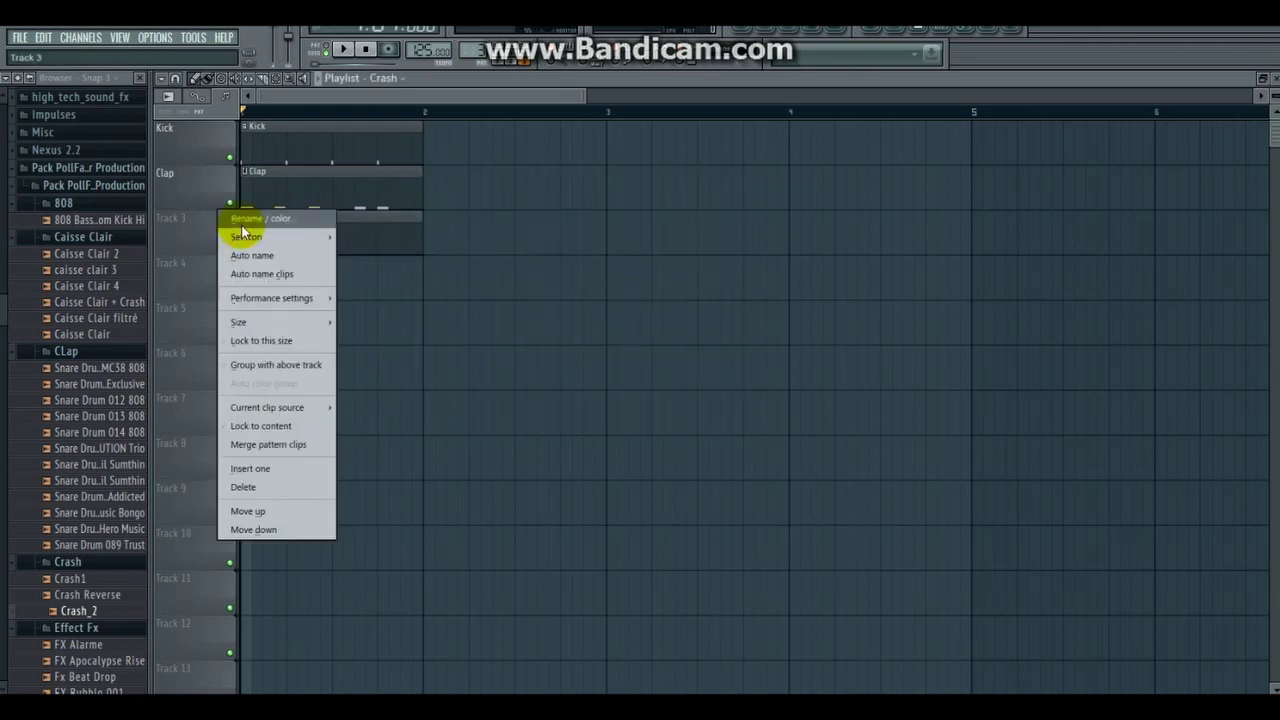
{"action": "left_click", "coordinate": [244, 231]}
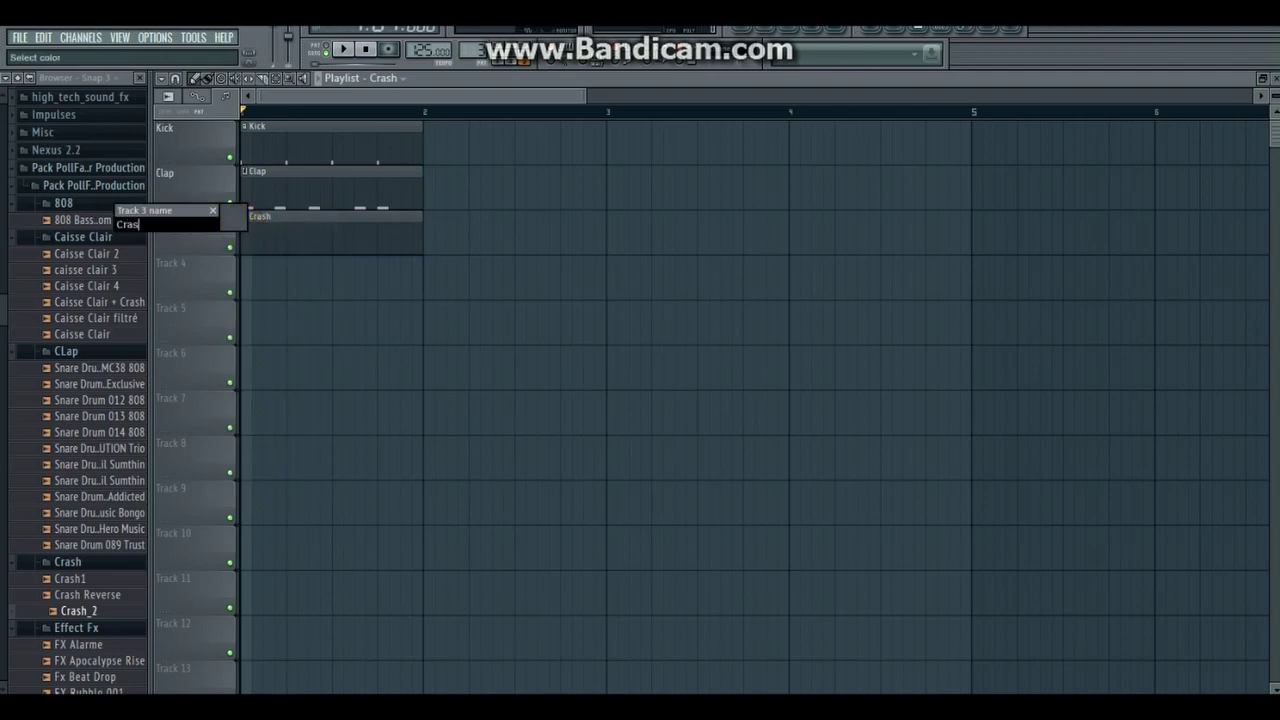
{"action": "type", "text": "Crash"}
{"action": "key", "text": "Return"}
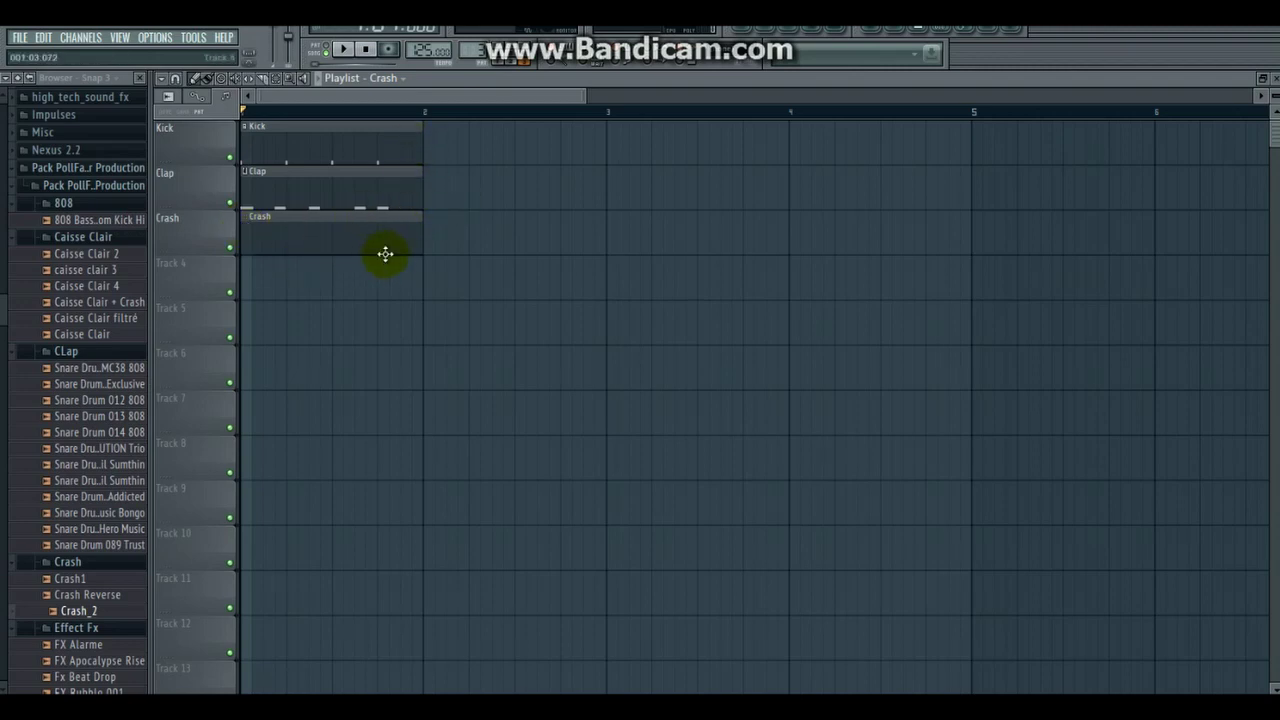
Step: Play the playlist and add a C5 note at the start of bar 1 in the Crash_2 piano roll
{"action": "left_click", "coordinate": [342, 49]}
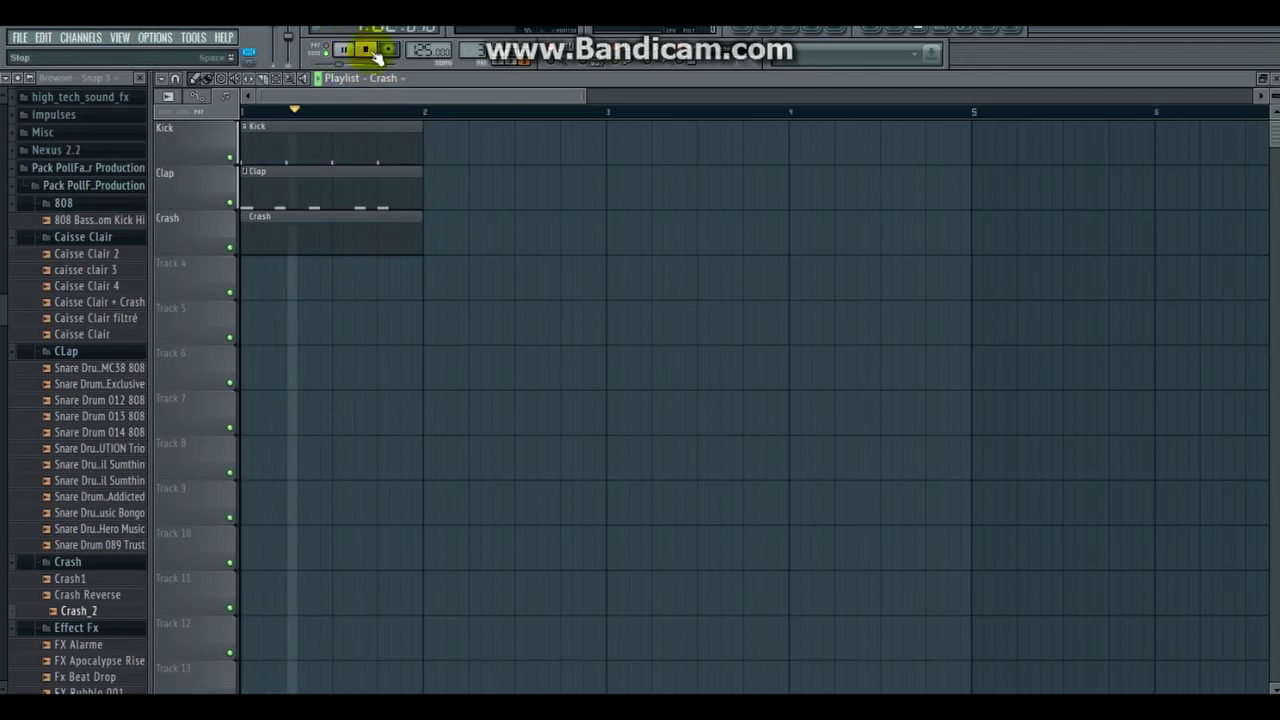
{"action": "left_click", "coordinate": [766, 29]}
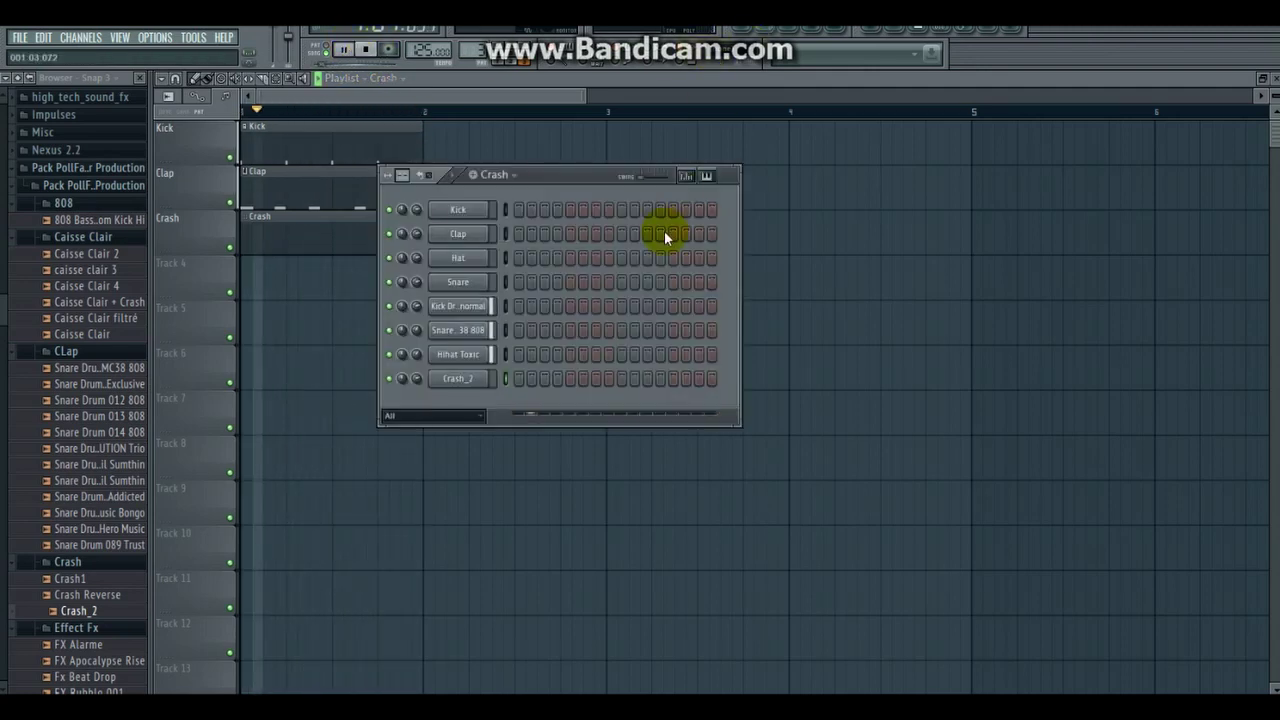
{"action": "right_click", "coordinate": [490, 382]}
{"action": "left_click", "coordinate": [515, 379]}
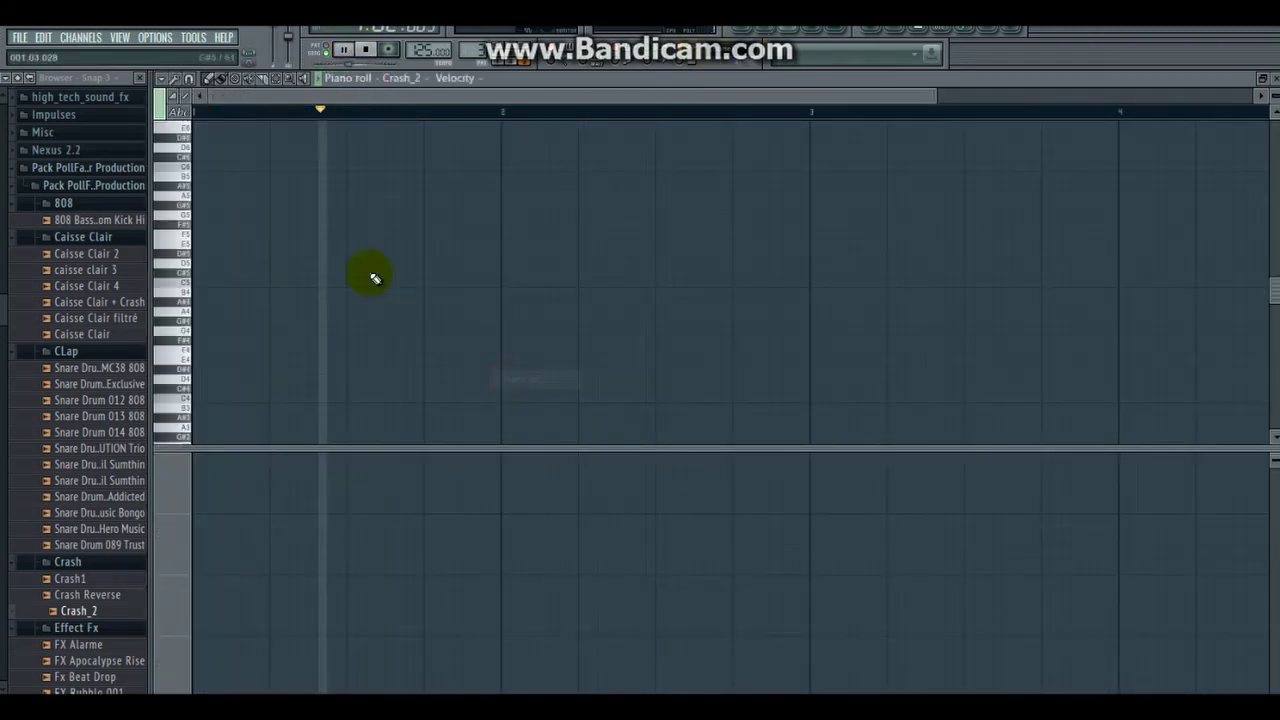
{"action": "left_click", "coordinate": [195, 282]}
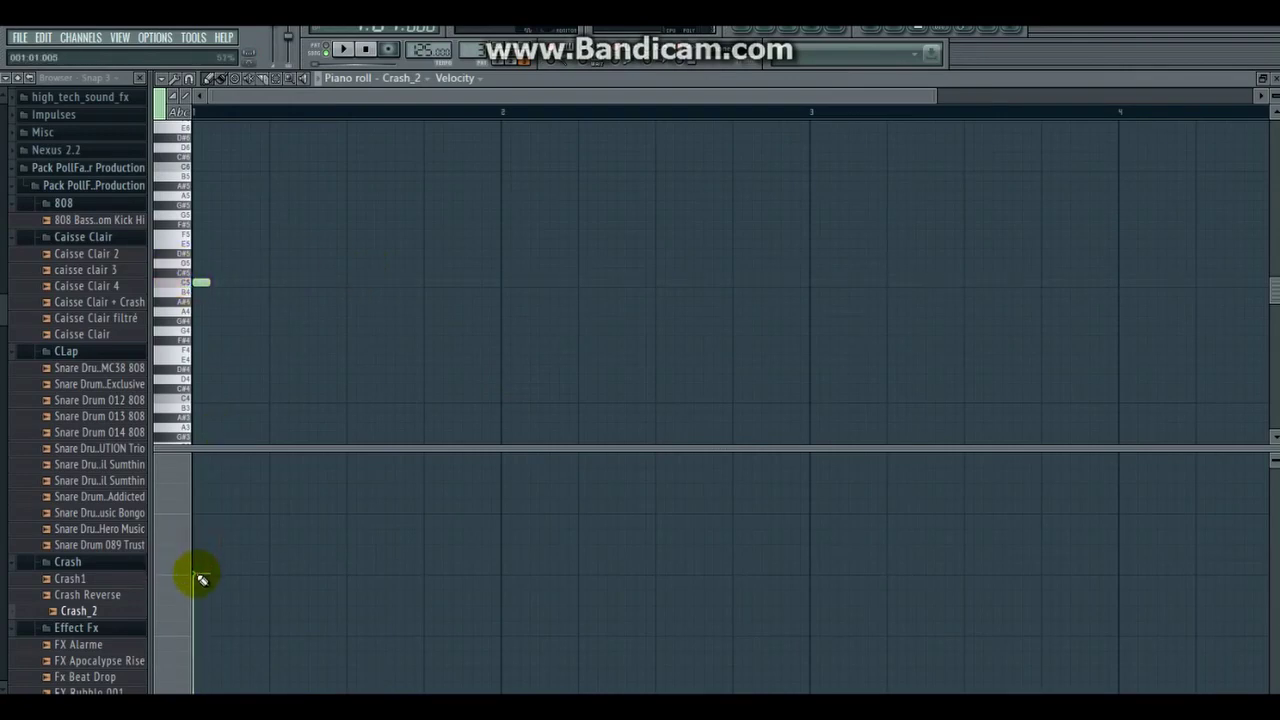
Step: Set the crash note's velocity to about 48% and play the playlist briefly to check it
{"action": "key", "text": "space"}
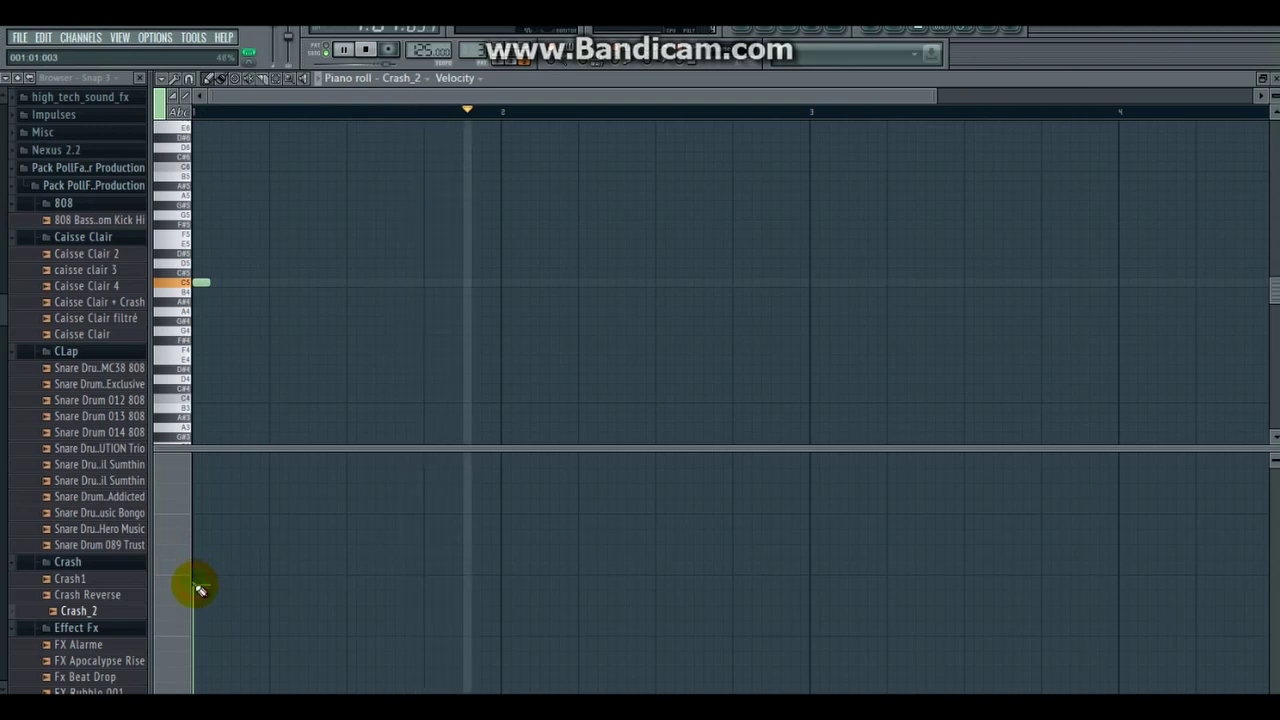
{"action": "key", "text": "space"}
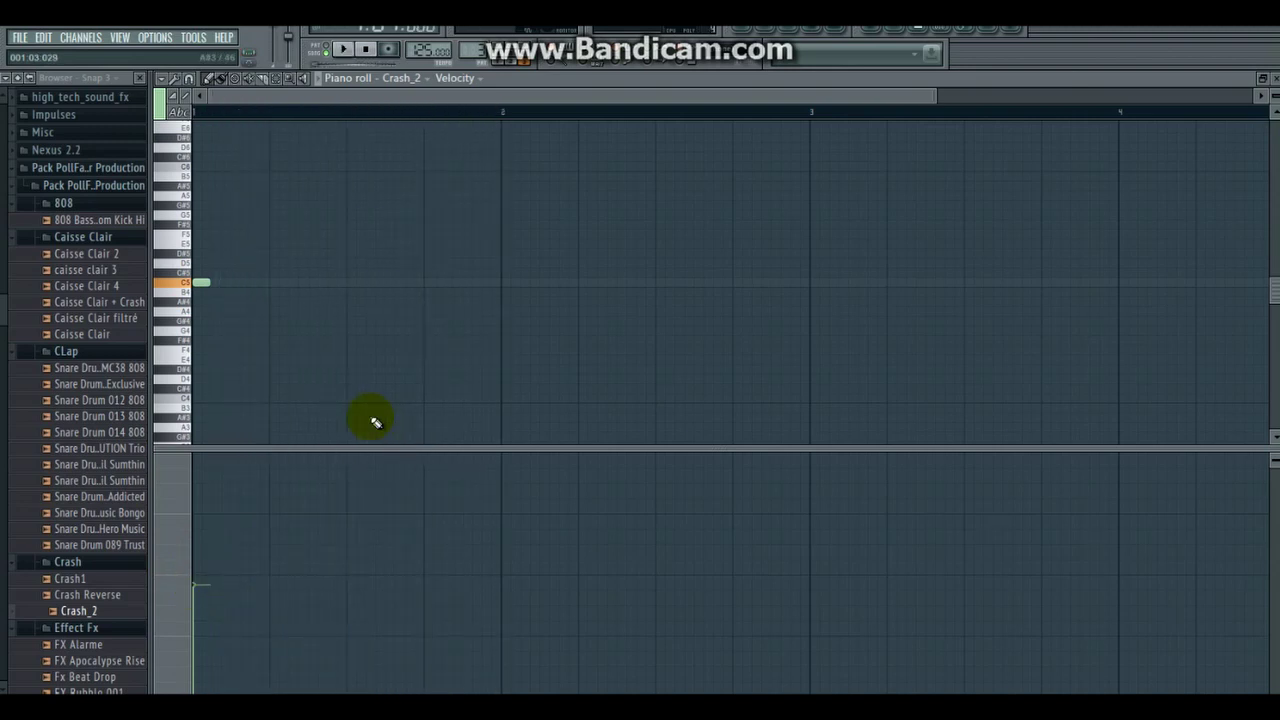
Step: Select the Kick and Clap clips in bar 1 of the playlist and duplicate them into bar 2
{"action": "left_click", "coordinate": [765, 75]}
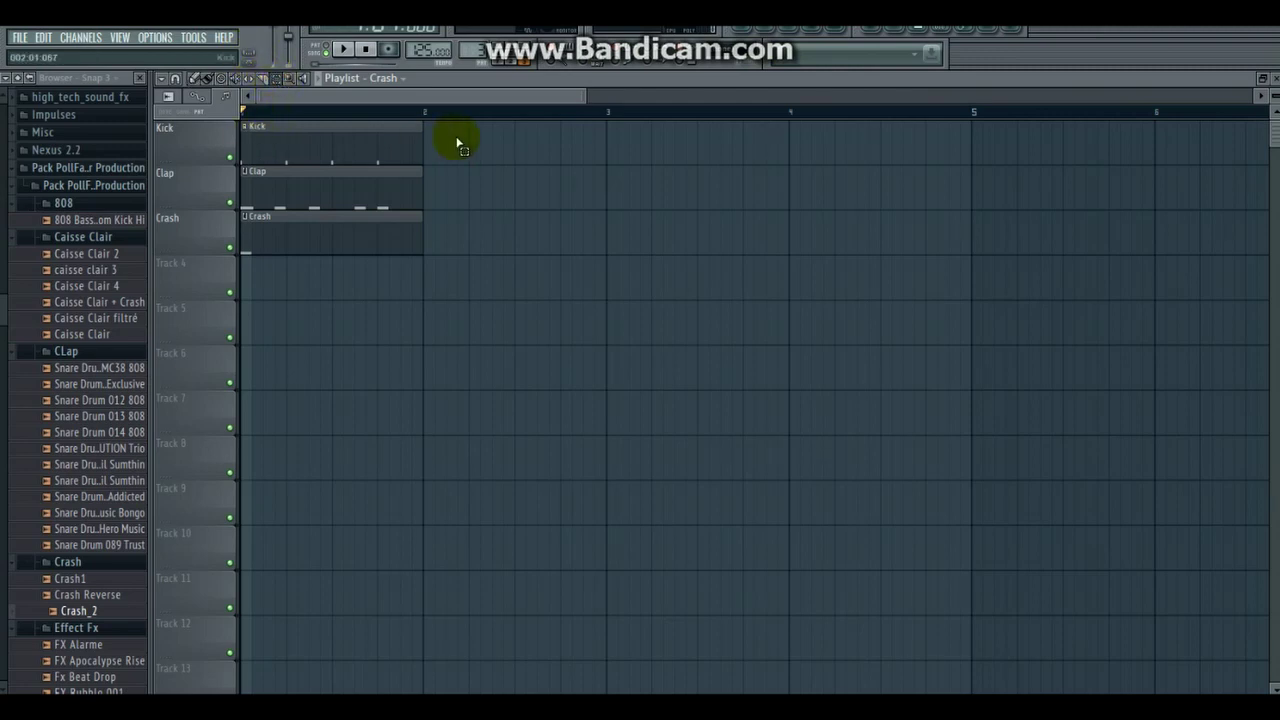
{"action": "left_click_drag", "start_coordinate": [430, 140], "coordinate": [310, 177]}
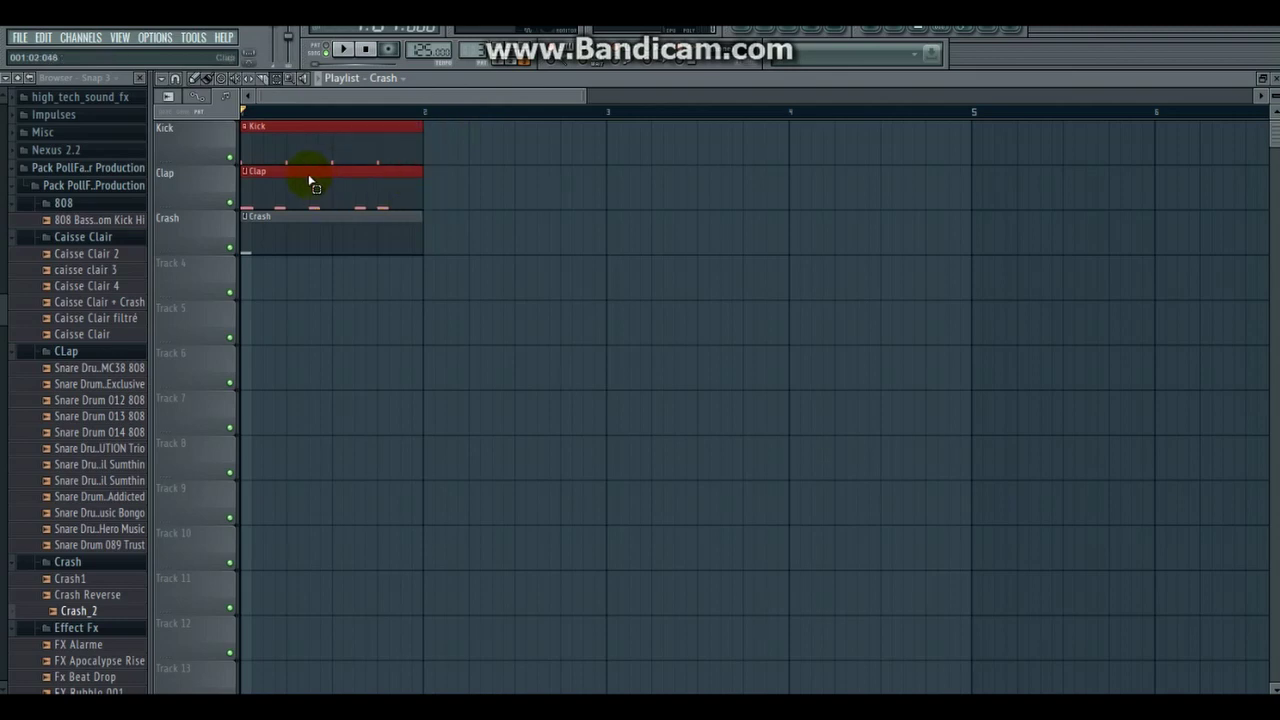
{"action": "left_click", "coordinate": [161, 80]}
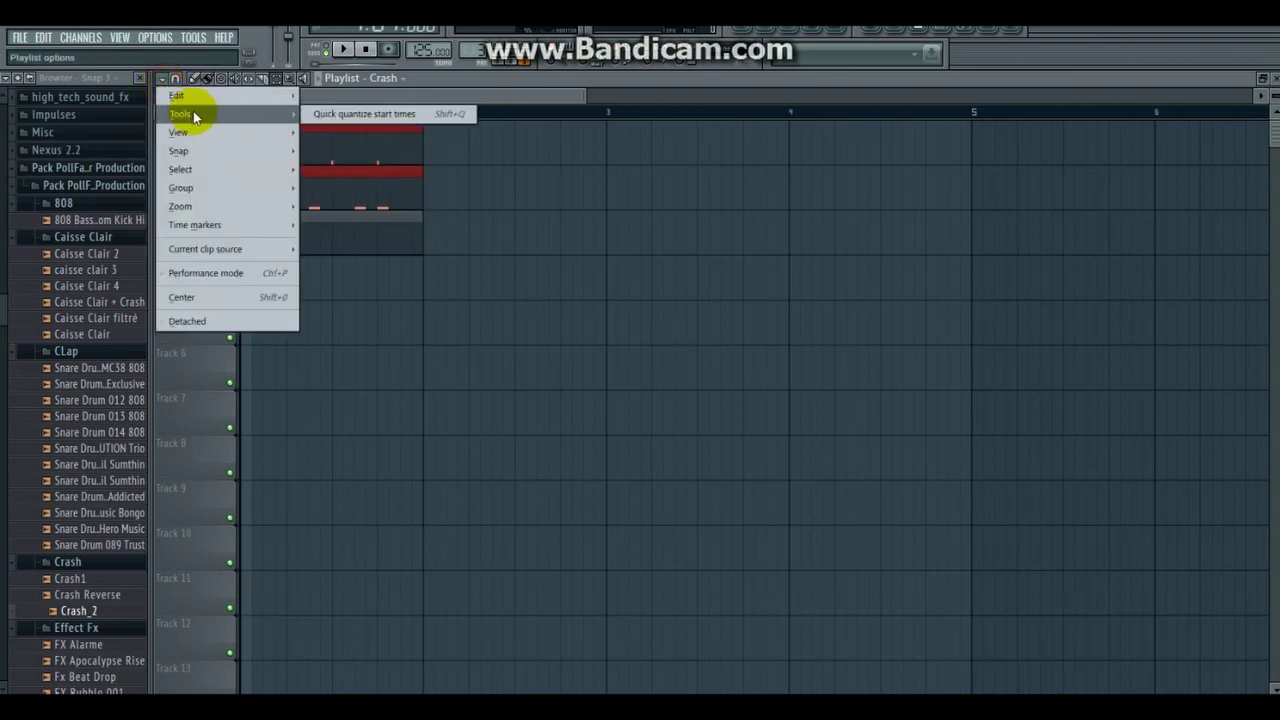
{"action": "mouse_move", "coordinate": [200, 95]}
{"action": "left_click", "coordinate": [337, 150]}
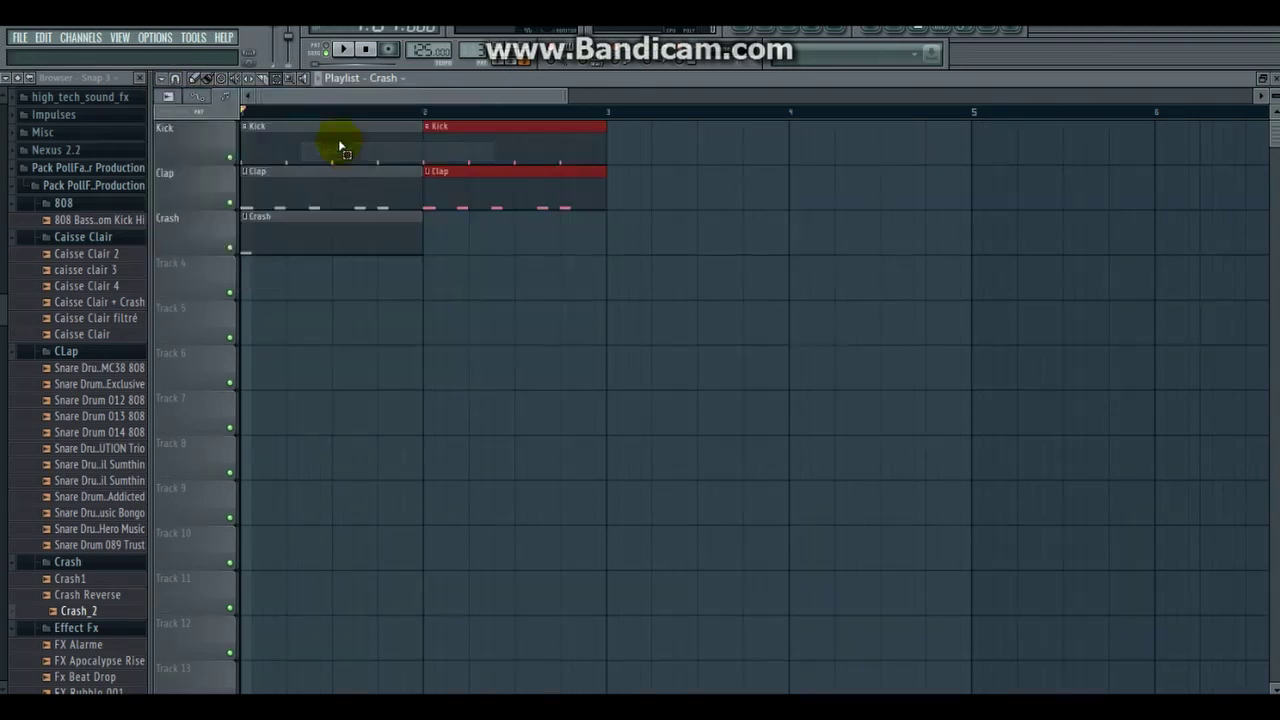
Step: Play the playlist, adjust the Crash_2 channel volume and stop playback
{"action": "left_click", "coordinate": [343, 49]}
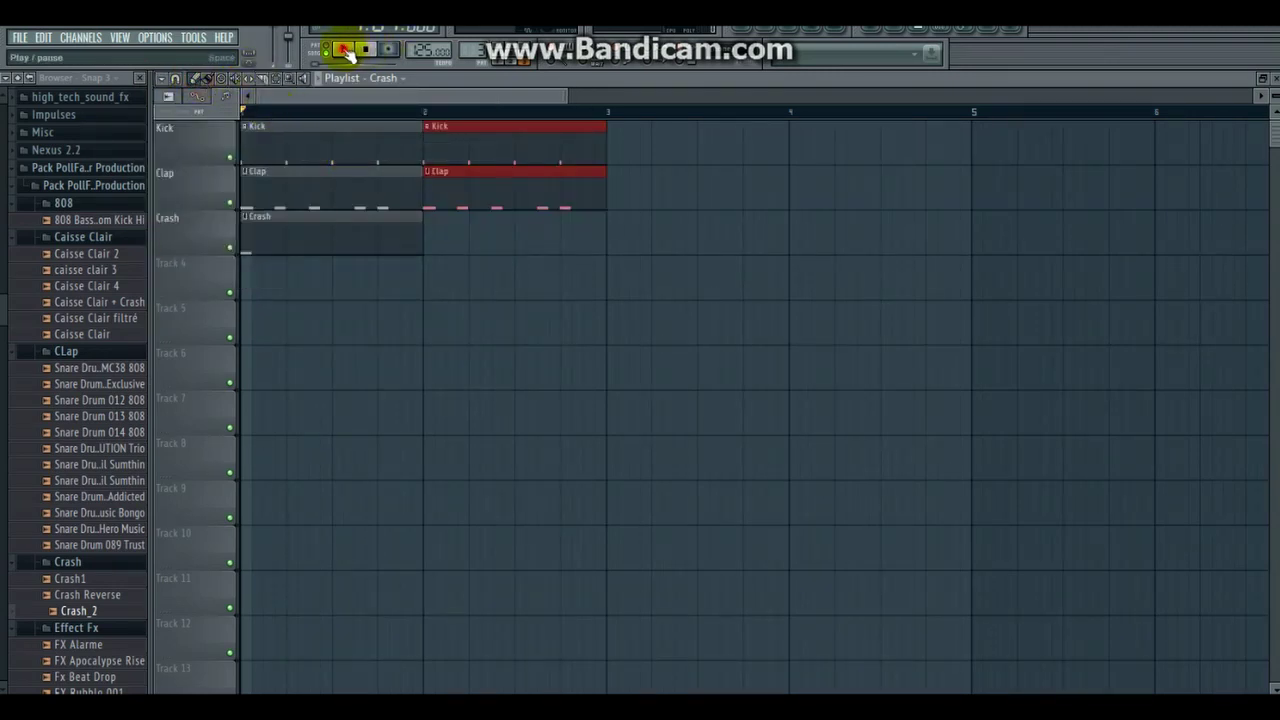
{"action": "left_click", "coordinate": [745, 37]}
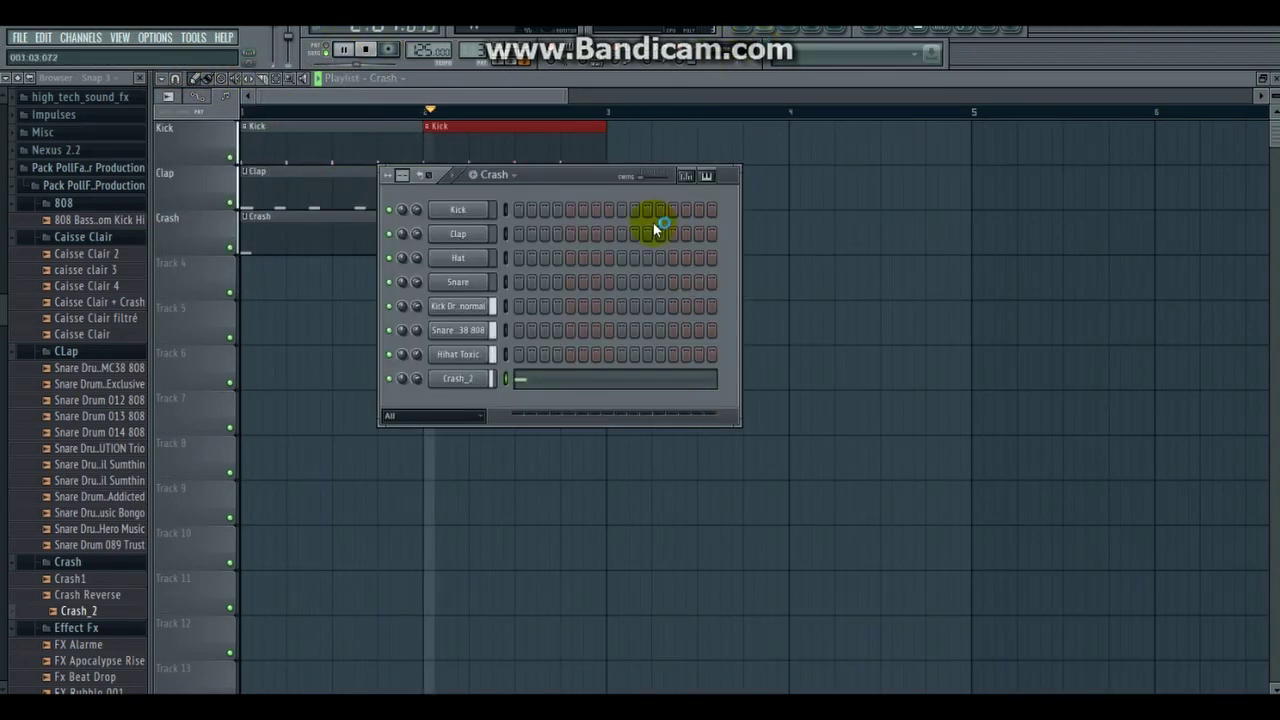
{"action": "left_click_drag", "start_coordinate": [435, 383], "coordinate": [420, 376]}
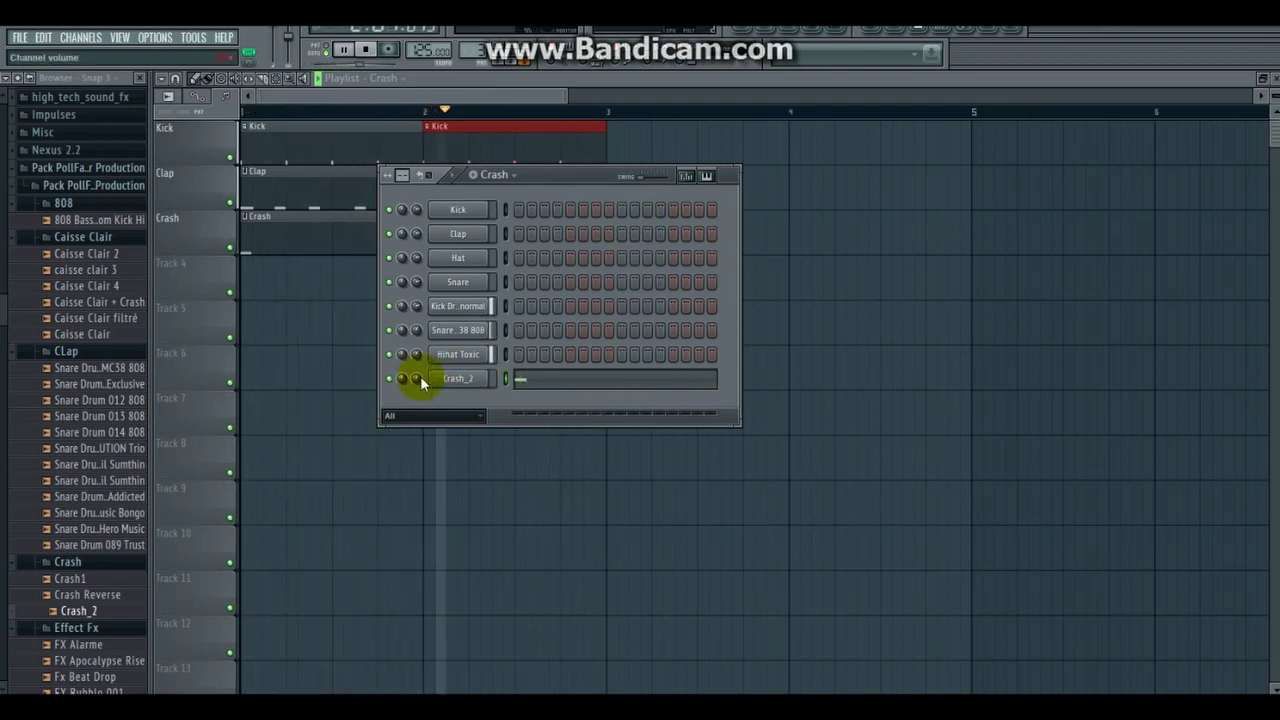
{"action": "key", "text": "space"}
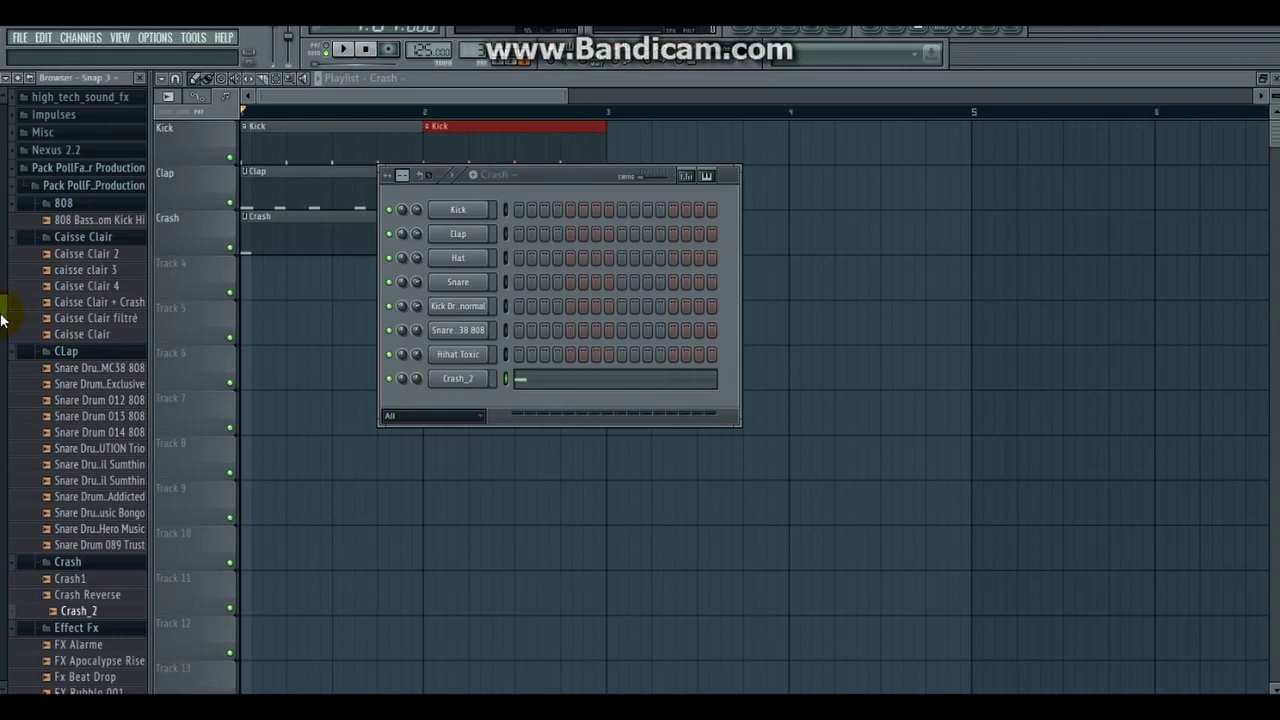
Step: Preview the snare samples Snare 7 and VT_SD, and open VT_SD in a new channel
{"action": "scroll", "coordinate": [2, 322], "scroll_direction": "down", "scroll_amount": 5}
{"action": "scroll", "coordinate": [2, 322], "scroll_direction": "down", "scroll_amount": 9}
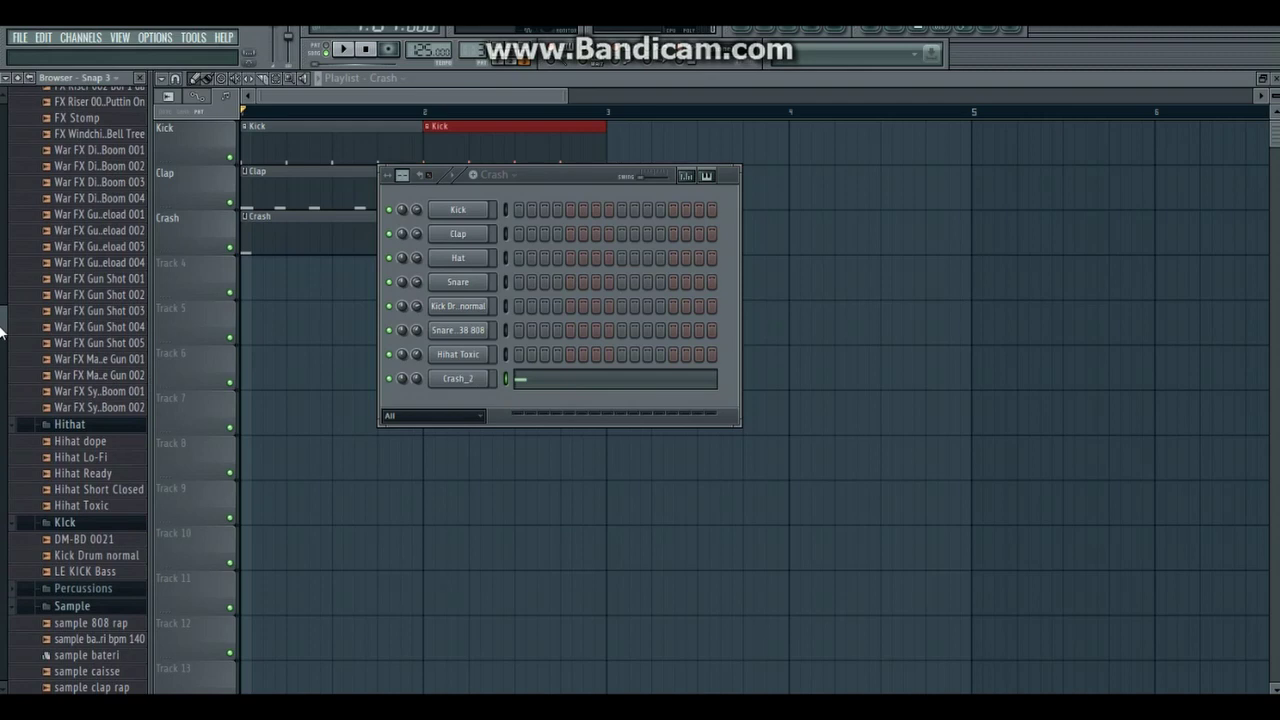
{"action": "scroll", "coordinate": [2, 333], "scroll_direction": "down", "scroll_amount": 10}
{"action": "left_click", "coordinate": [58, 518]}
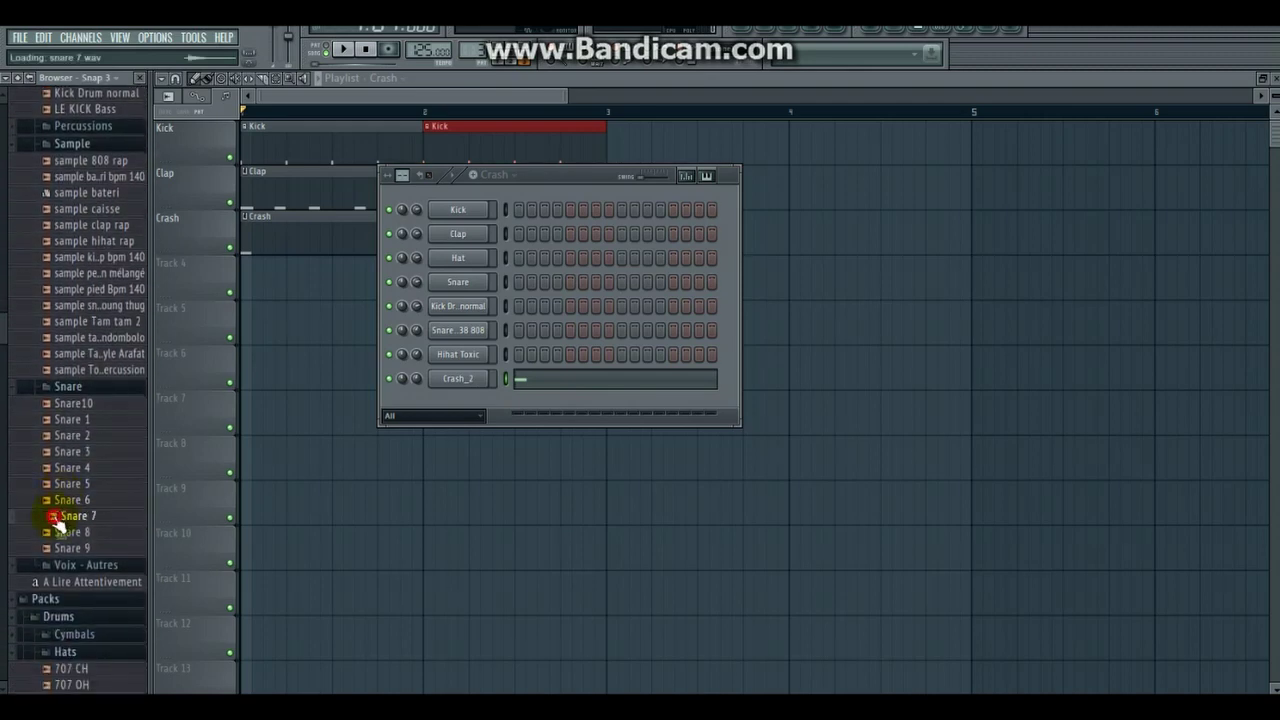
{"action": "scroll", "coordinate": [85, 510], "scroll_direction": "down", "scroll_amount": 10}
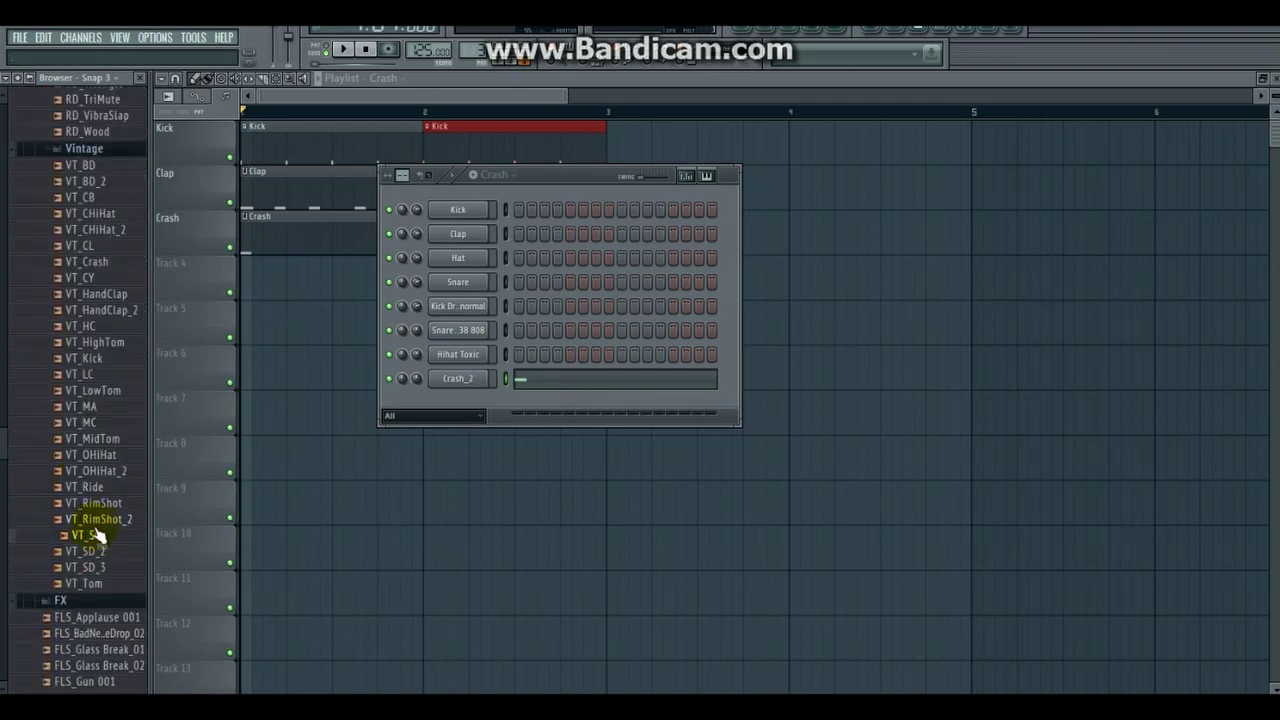
{"action": "right_click", "coordinate": [96, 538]}
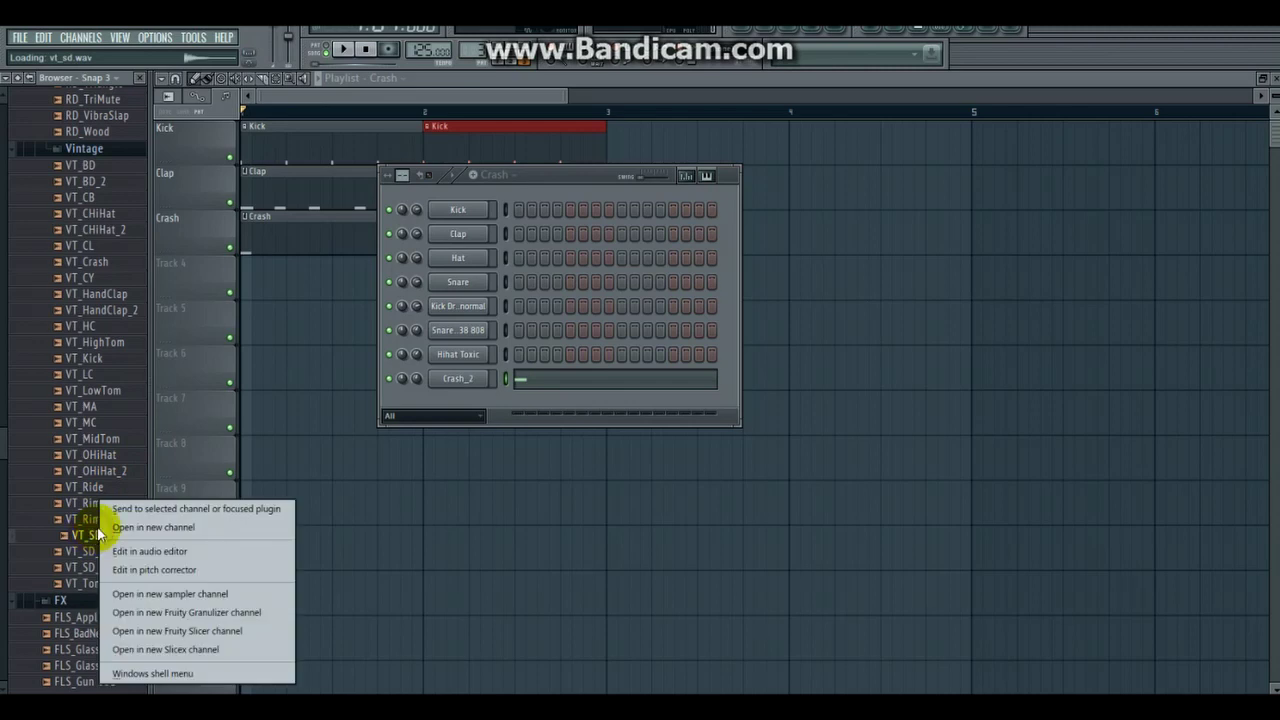
{"action": "left_click", "coordinate": [160, 528]}
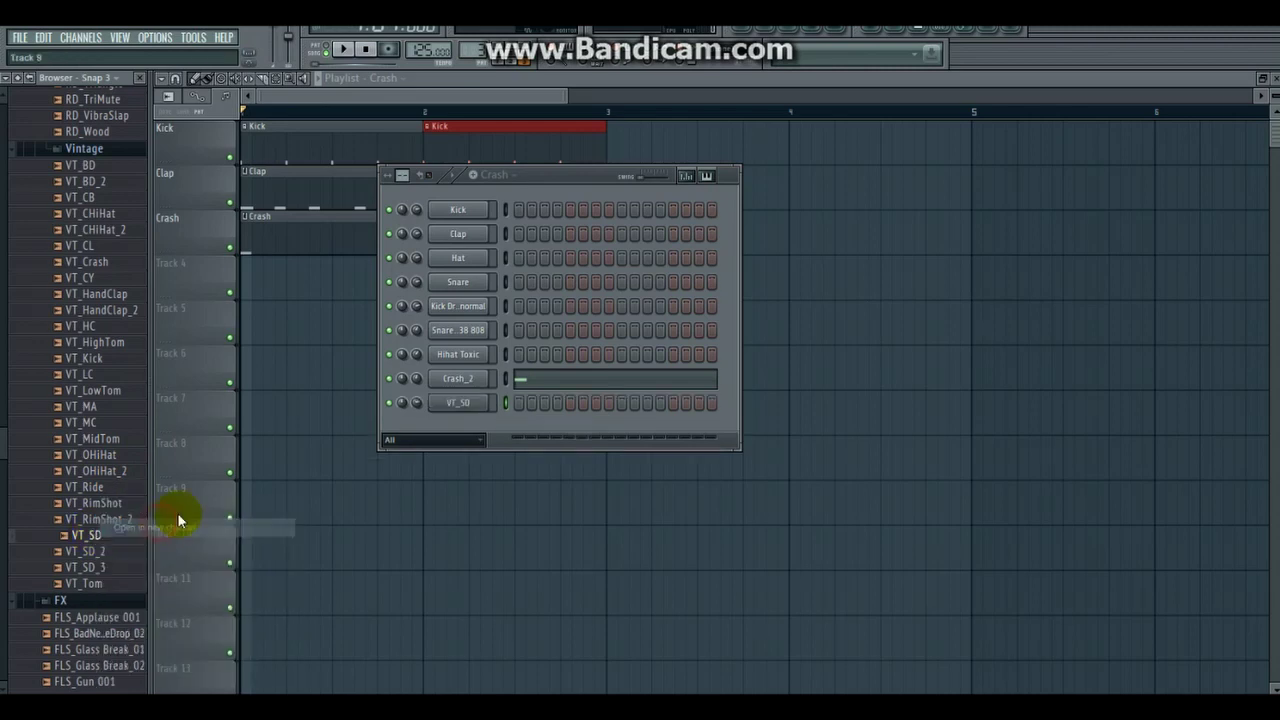
Step: Switch to the Clap pattern and try to paste the copied notes into the VT_SD channel's piano roll
{"action": "left_click", "coordinate": [519, 185]}
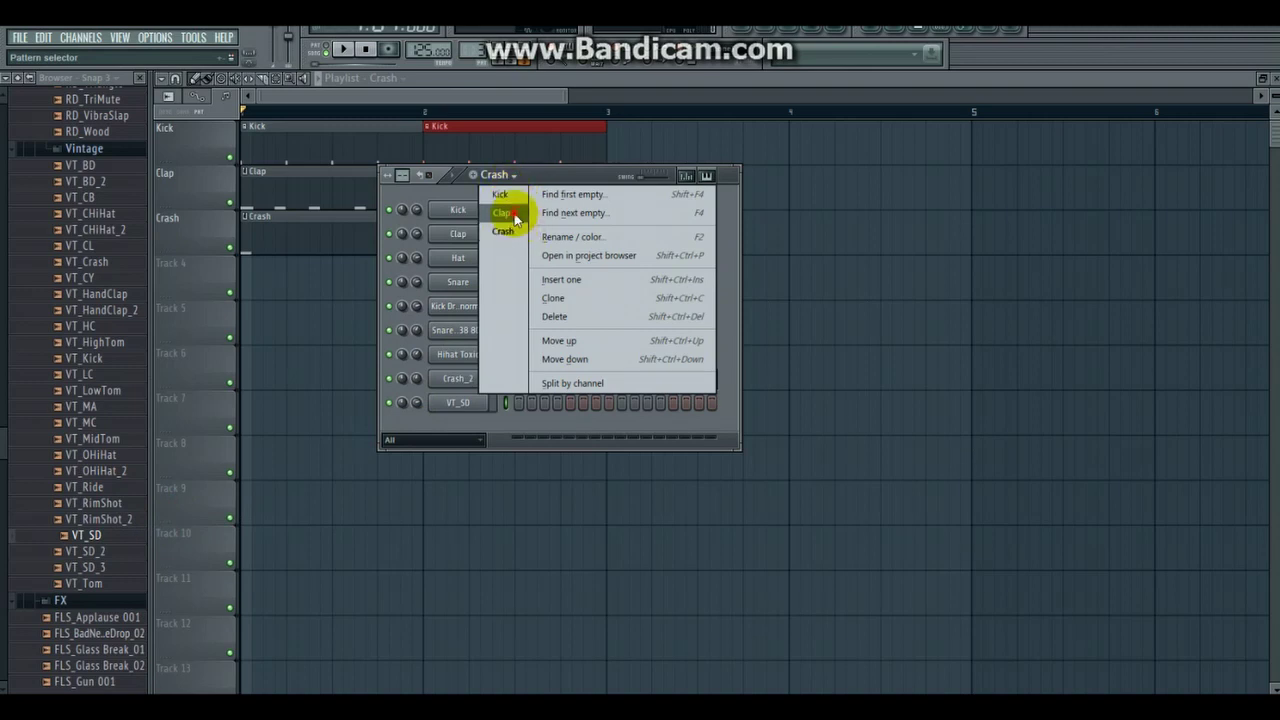
{"action": "left_click", "coordinate": [502, 213]}
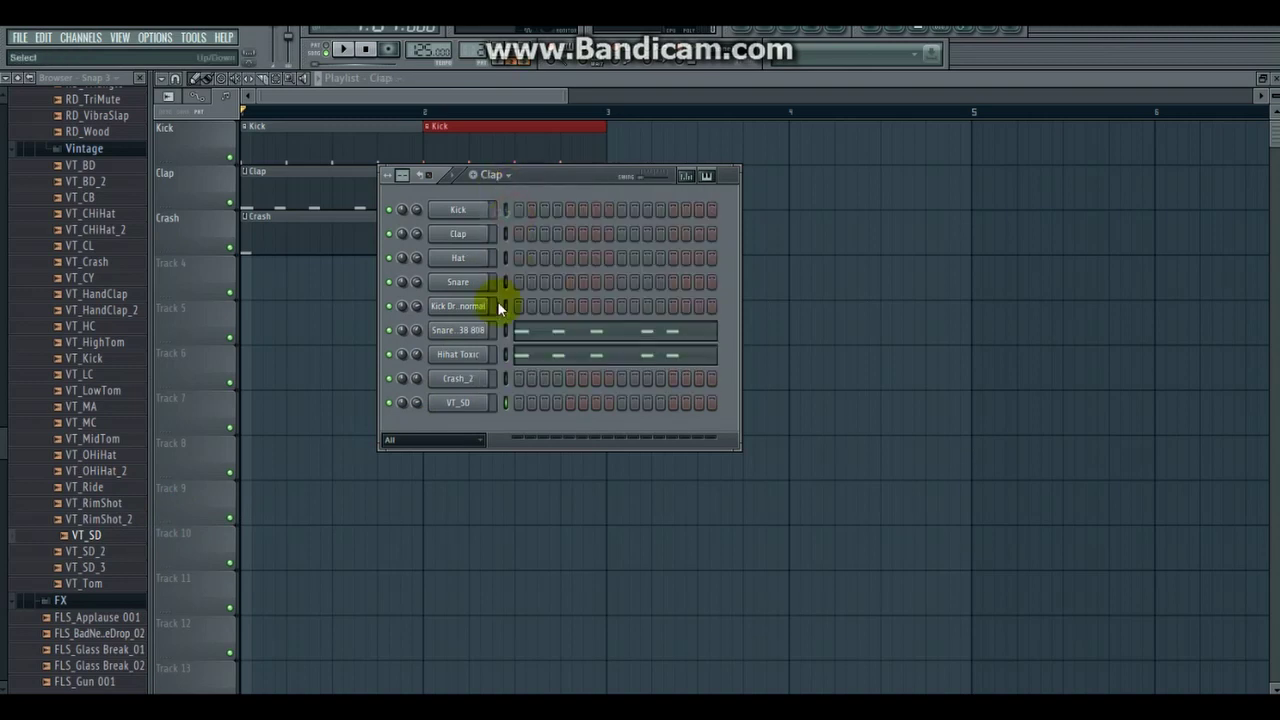
{"action": "right_click", "coordinate": [466, 404]}
{"action": "left_click", "coordinate": [500, 406]}
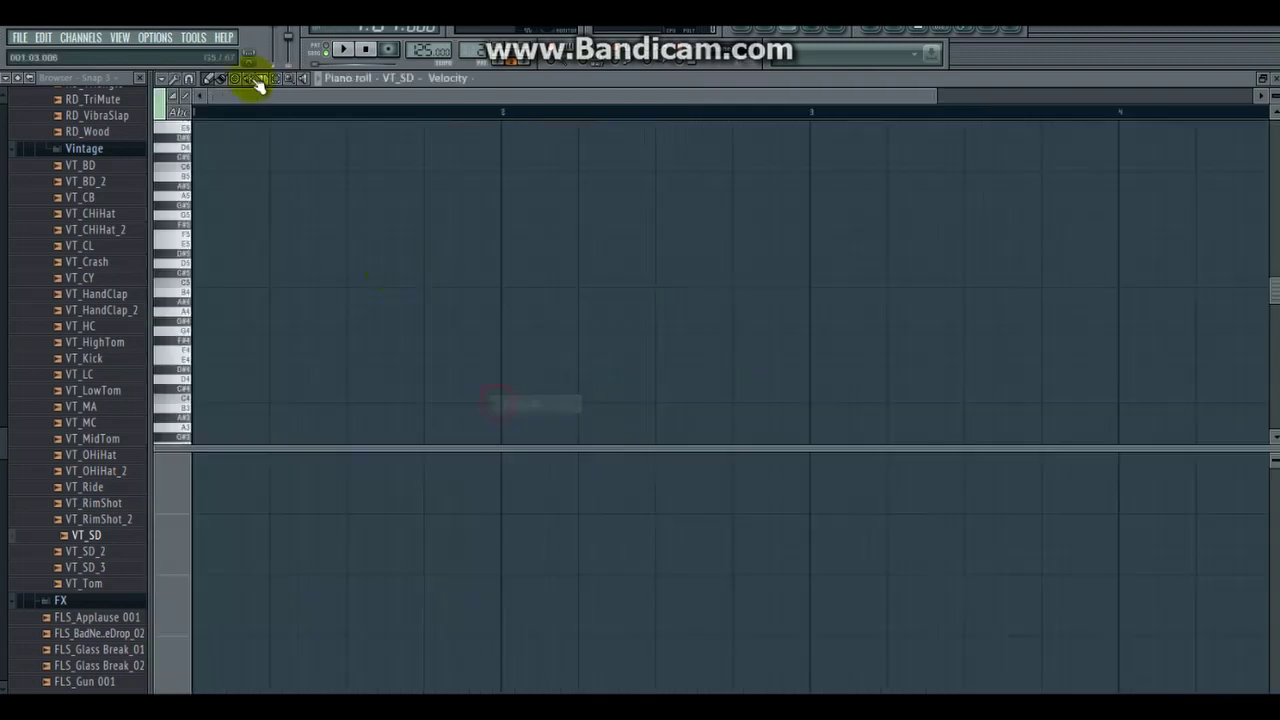
{"action": "left_click", "coordinate": [161, 80]}
{"action": "mouse_move", "coordinate": [206, 114]}
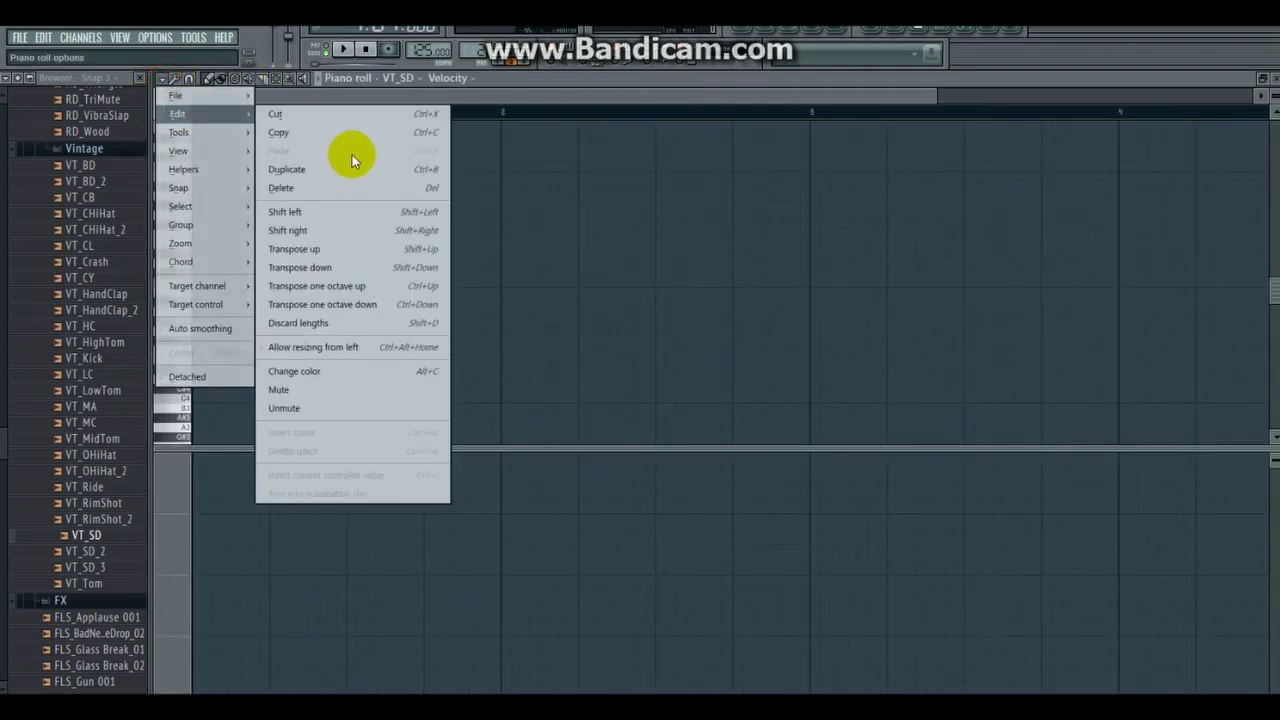
{"action": "left_click", "coordinate": [748, 42]}
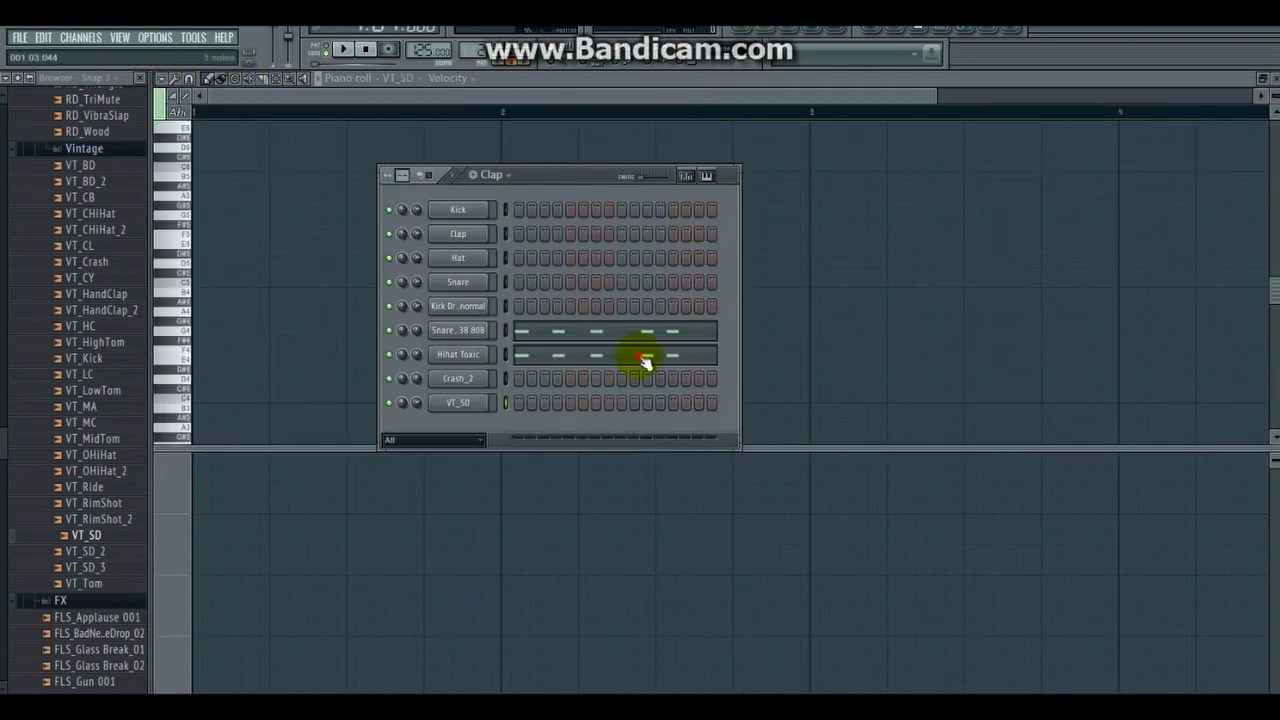
Step: Select all five notes in the Hihat Toxic piano roll of the Clap pattern and copy them
{"action": "left_click", "coordinate": [646, 364]}
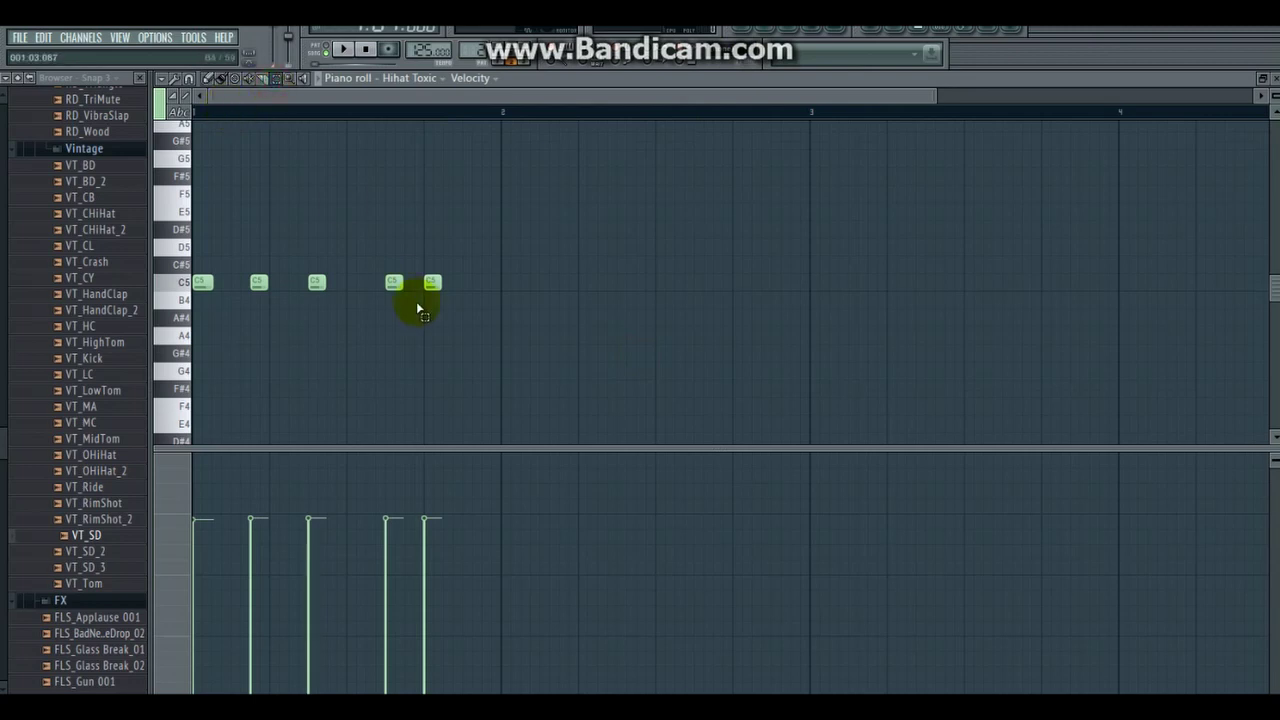
{"action": "left_click_drag", "start_coordinate": [290, 278], "coordinate": [207, 281]}
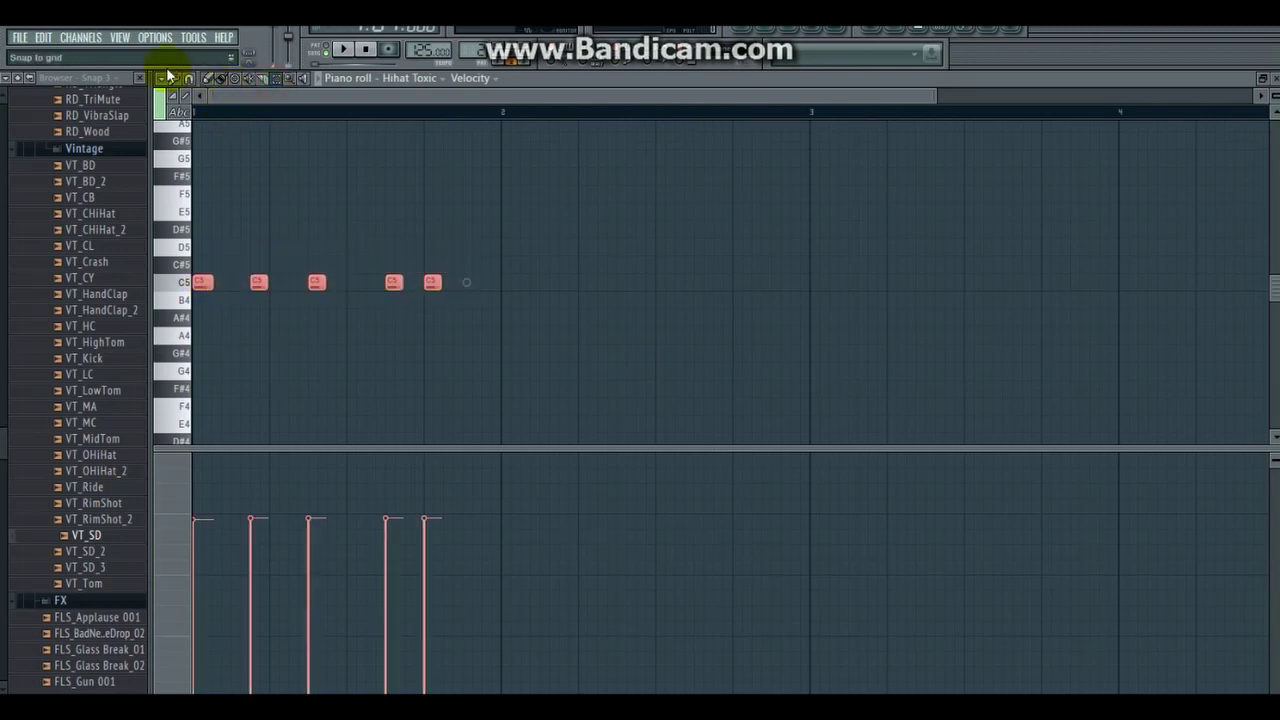
{"action": "left_click", "coordinate": [162, 84]}
{"action": "mouse_move", "coordinate": [194, 112]}
{"action": "left_click", "coordinate": [380, 129]}
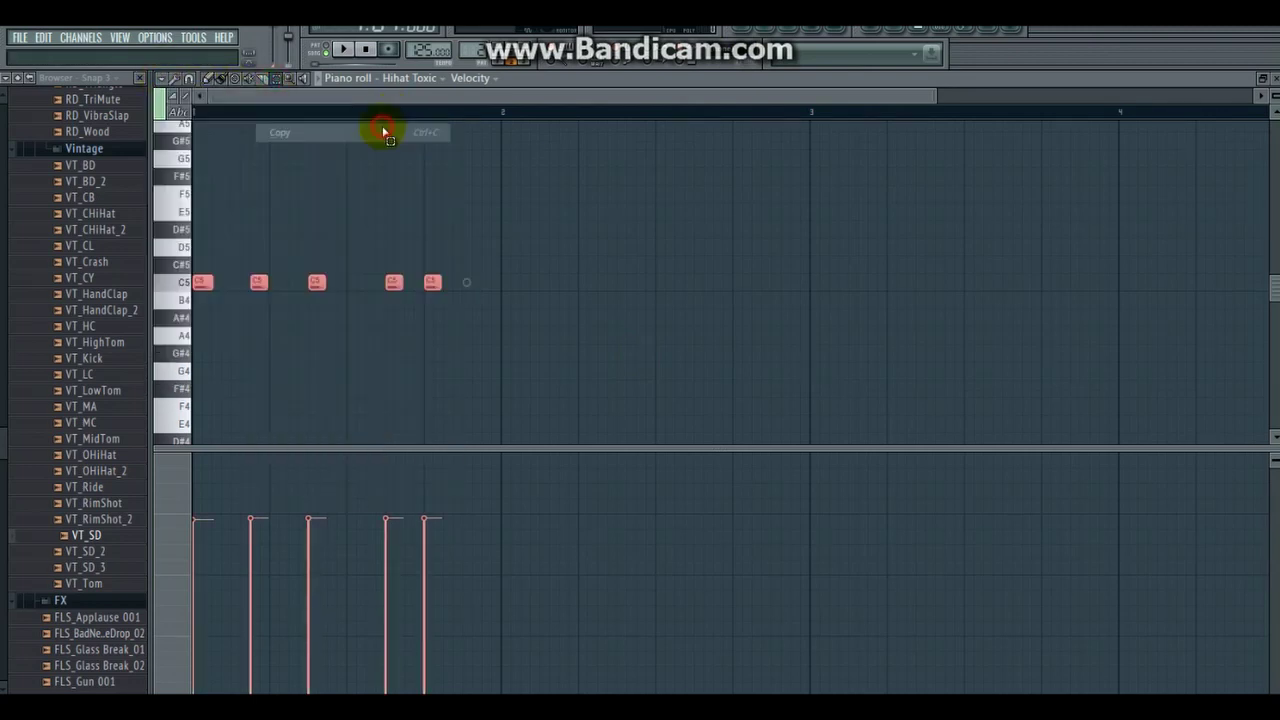
Step: Paste the copied hi-hat notes into the VT_SD channel's piano roll
{"action": "left_click", "coordinate": [783, 33]}
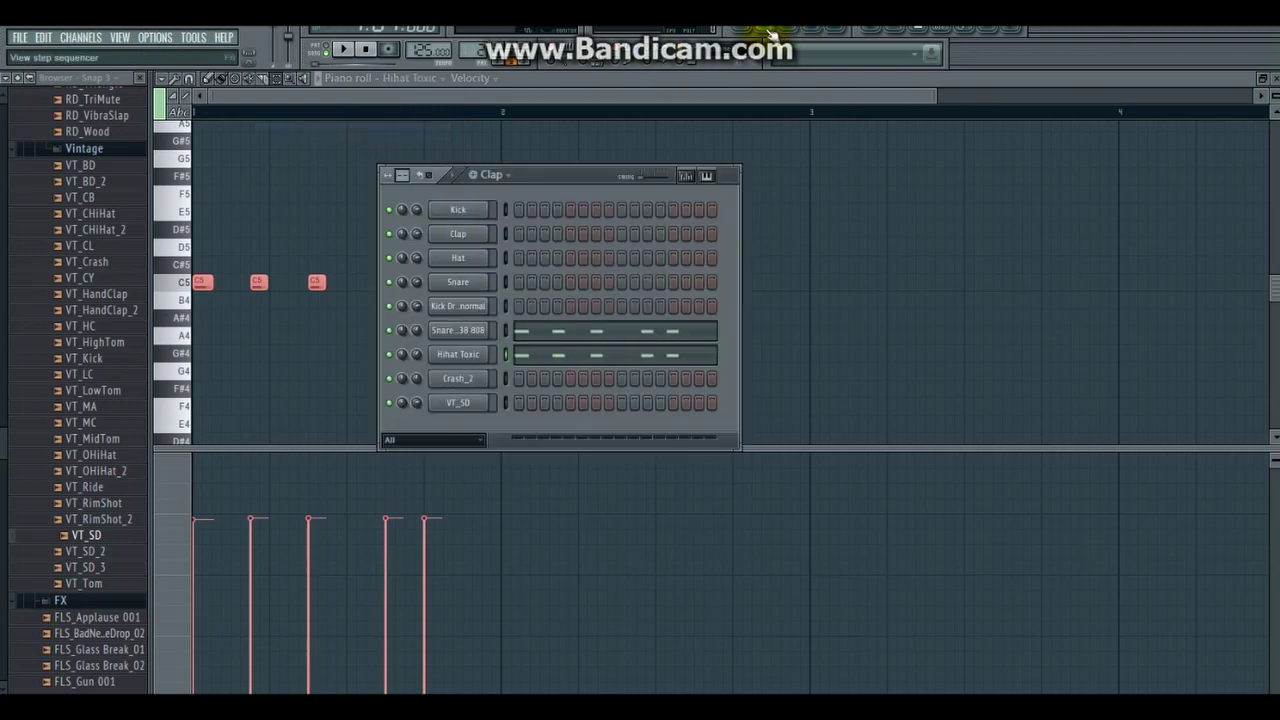
{"action": "right_click", "coordinate": [477, 404]}
{"action": "left_click", "coordinate": [522, 403]}
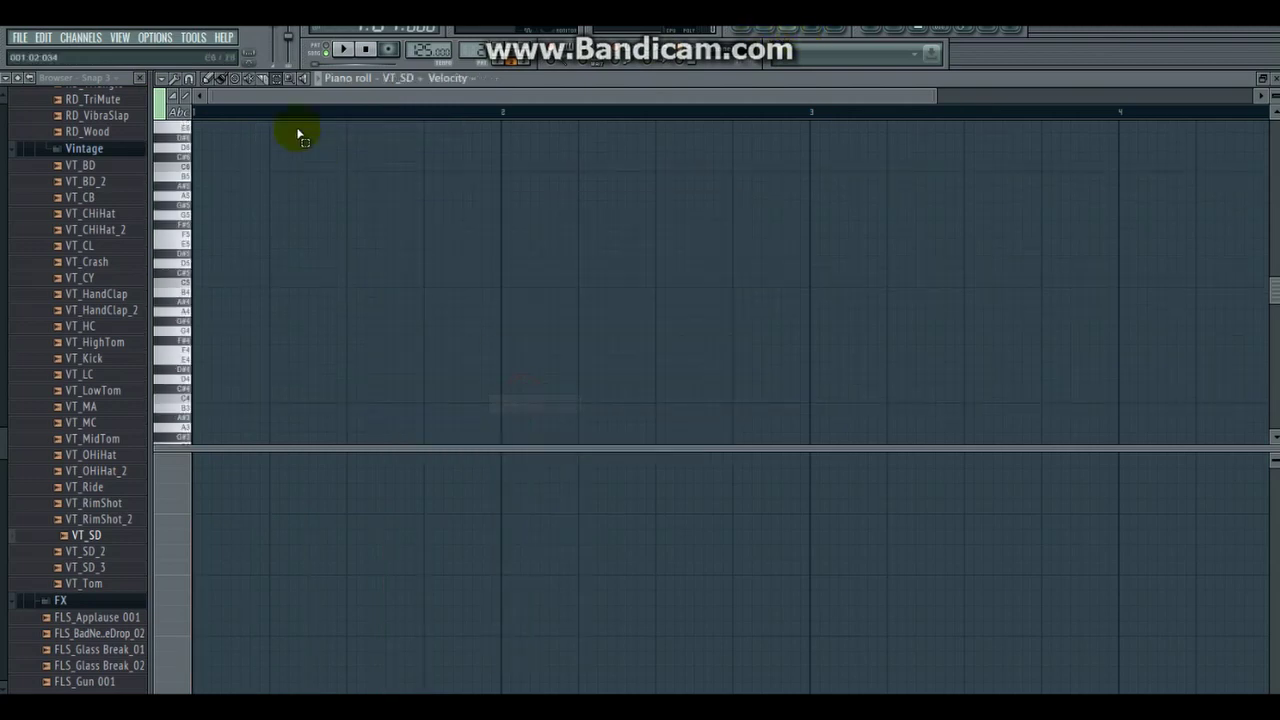
{"action": "left_click", "coordinate": [164, 80]}
{"action": "mouse_move", "coordinate": [240, 113]}
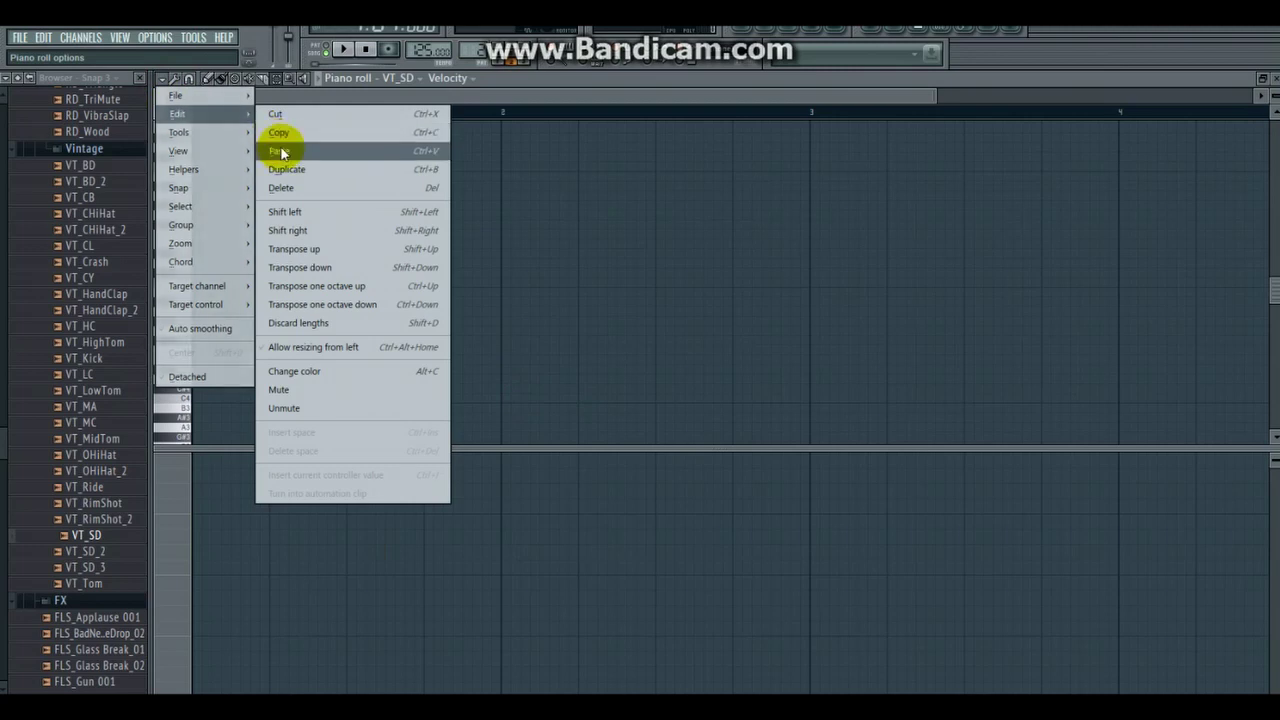
{"action": "left_click", "coordinate": [280, 151]}
Step: Play the beat, set the VT_SD channel volume to about 46% and stop playback
{"action": "left_click", "coordinate": [342, 49]}
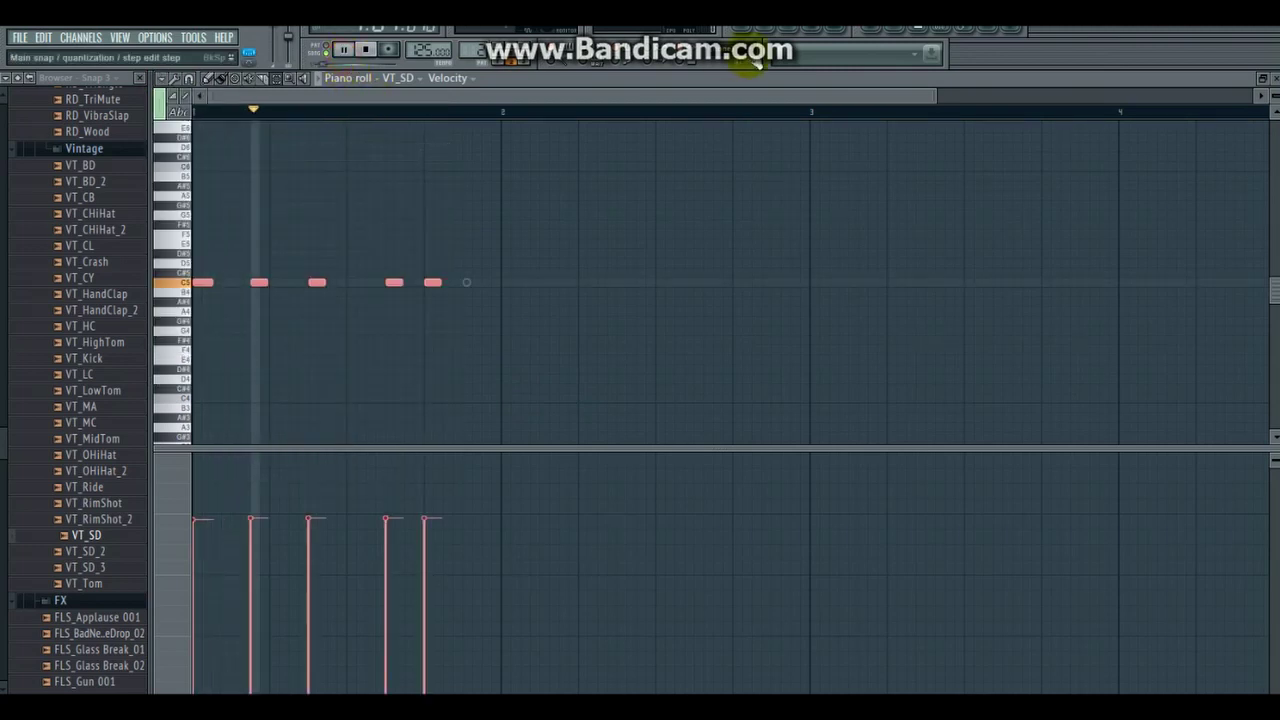
{"action": "key", "text": "F6"}
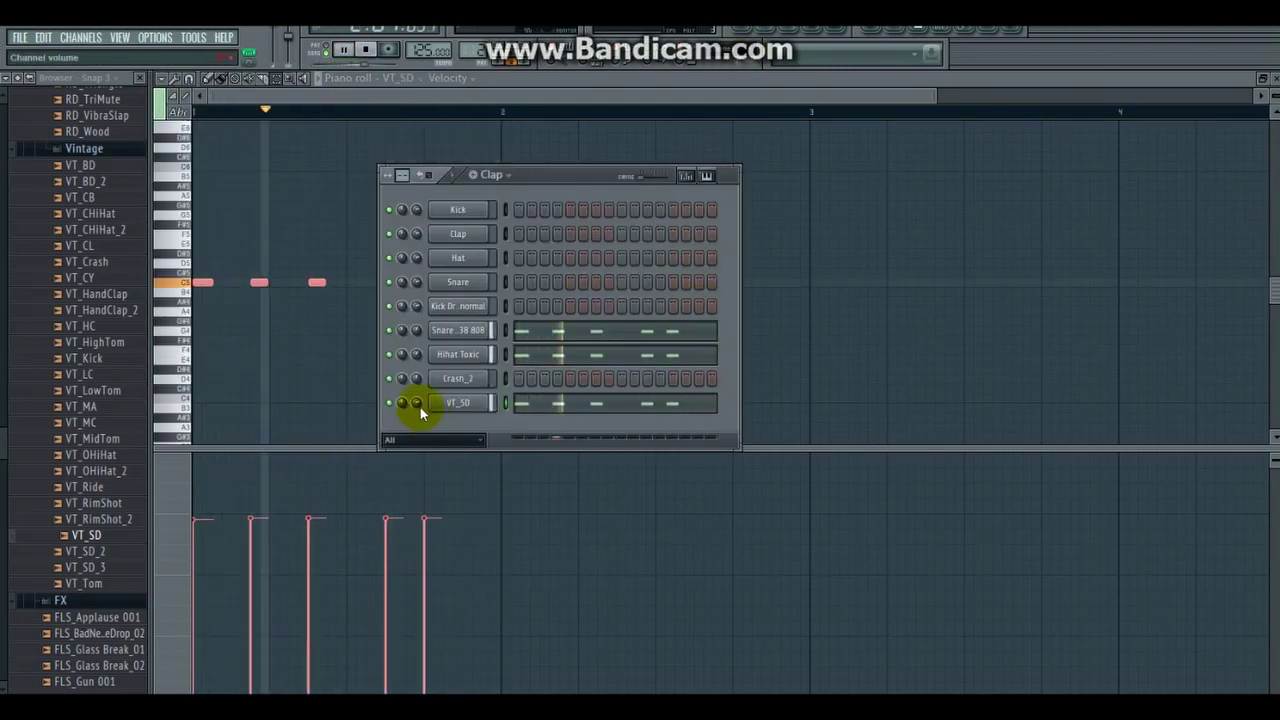
{"action": "left_click_drag", "start_coordinate": [420, 410], "coordinate": [420, 406]}
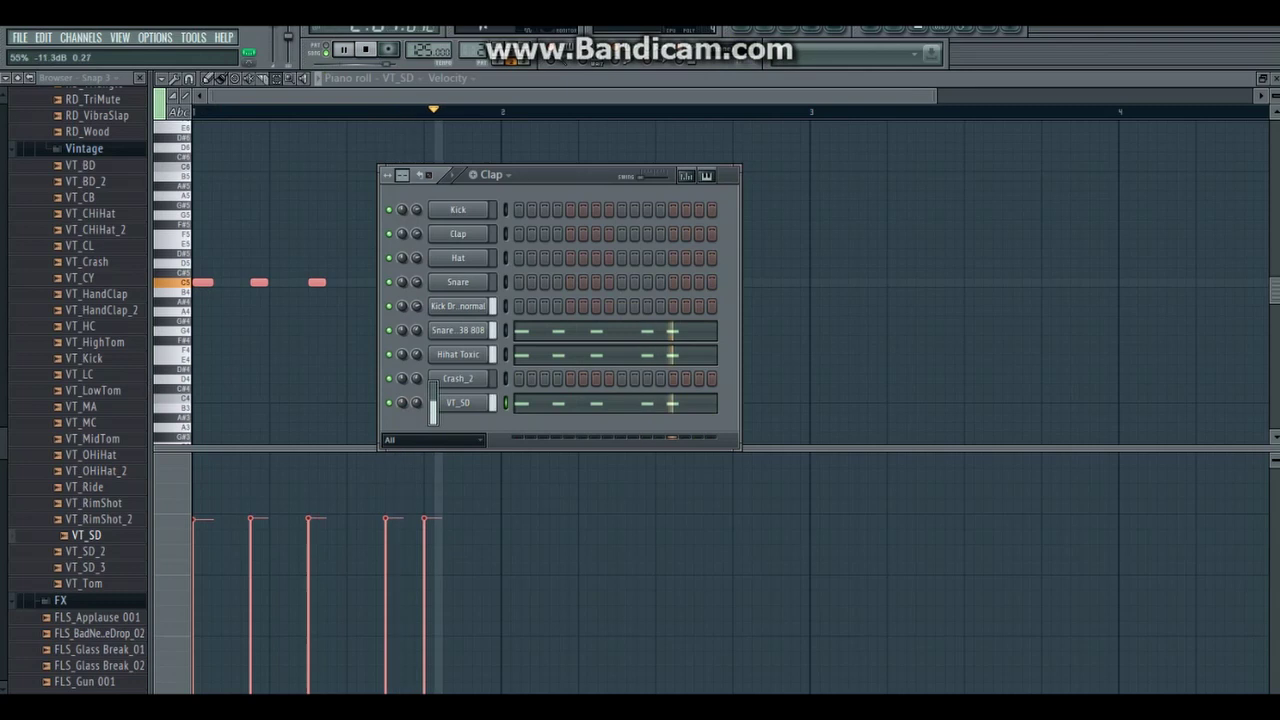
{"action": "left_click", "coordinate": [417, 400]}
{"action": "left_click_drag", "start_coordinate": [417, 397], "coordinate": [417, 399]}
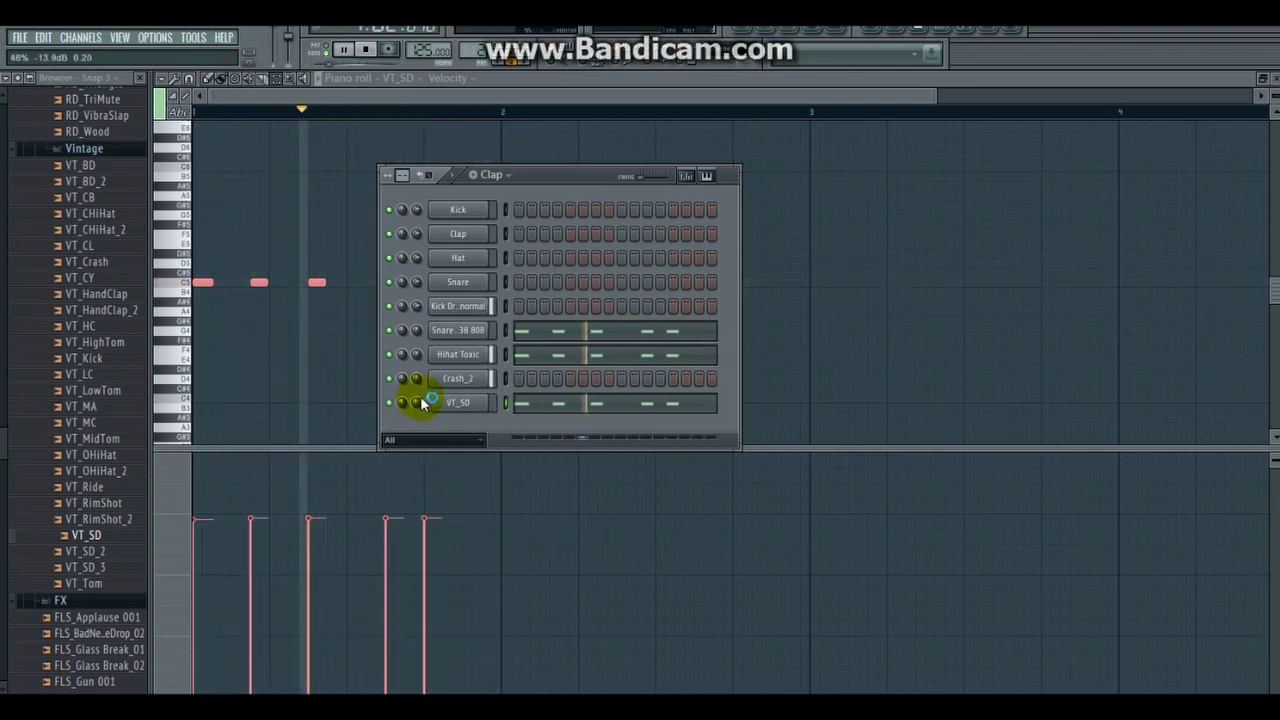
{"action": "key", "text": "space"}
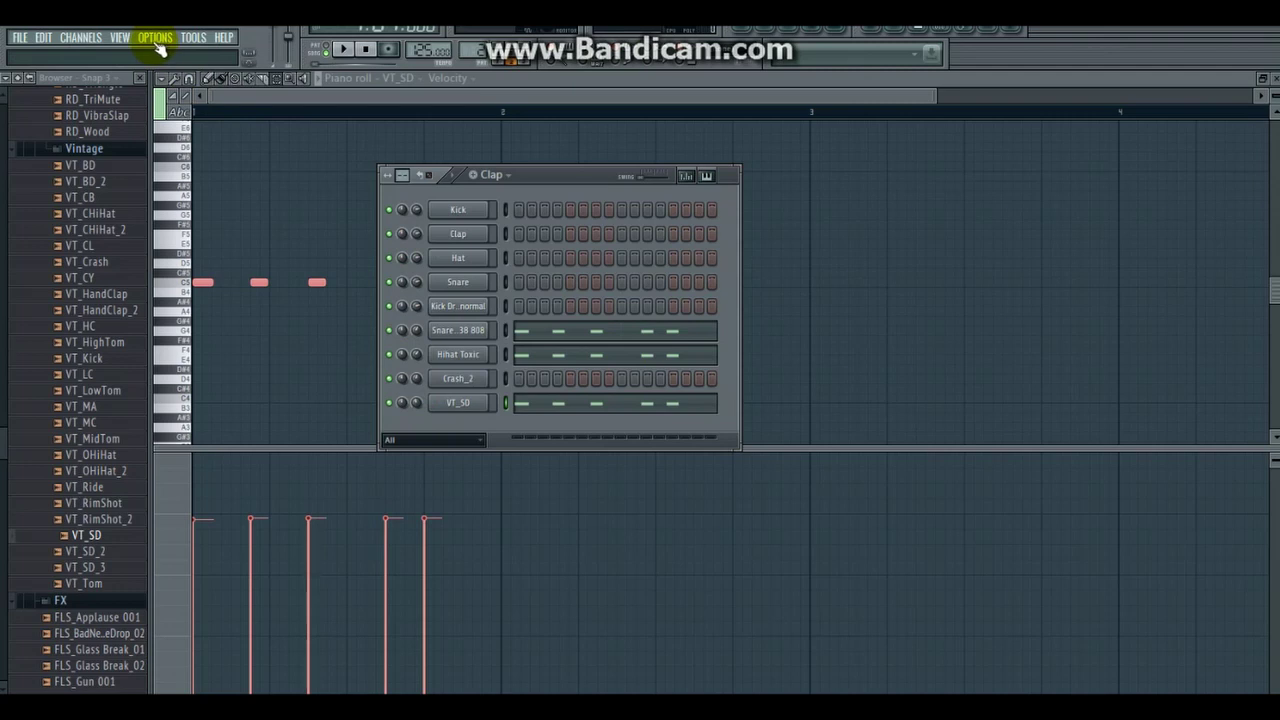
Step: Add a Purity plugin channel from the full plugin list and reposition its window
{"action": "mouse_move", "coordinate": [95, 41]}
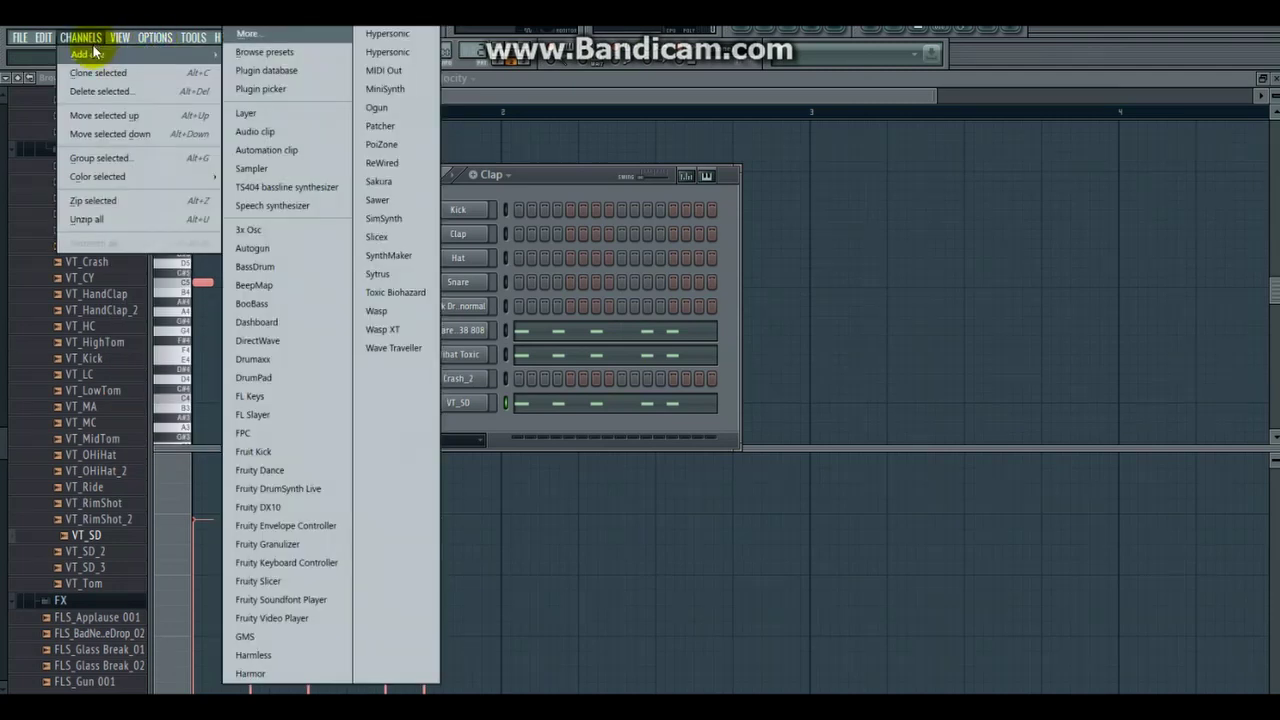
{"action": "left_click", "coordinate": [245, 44]}
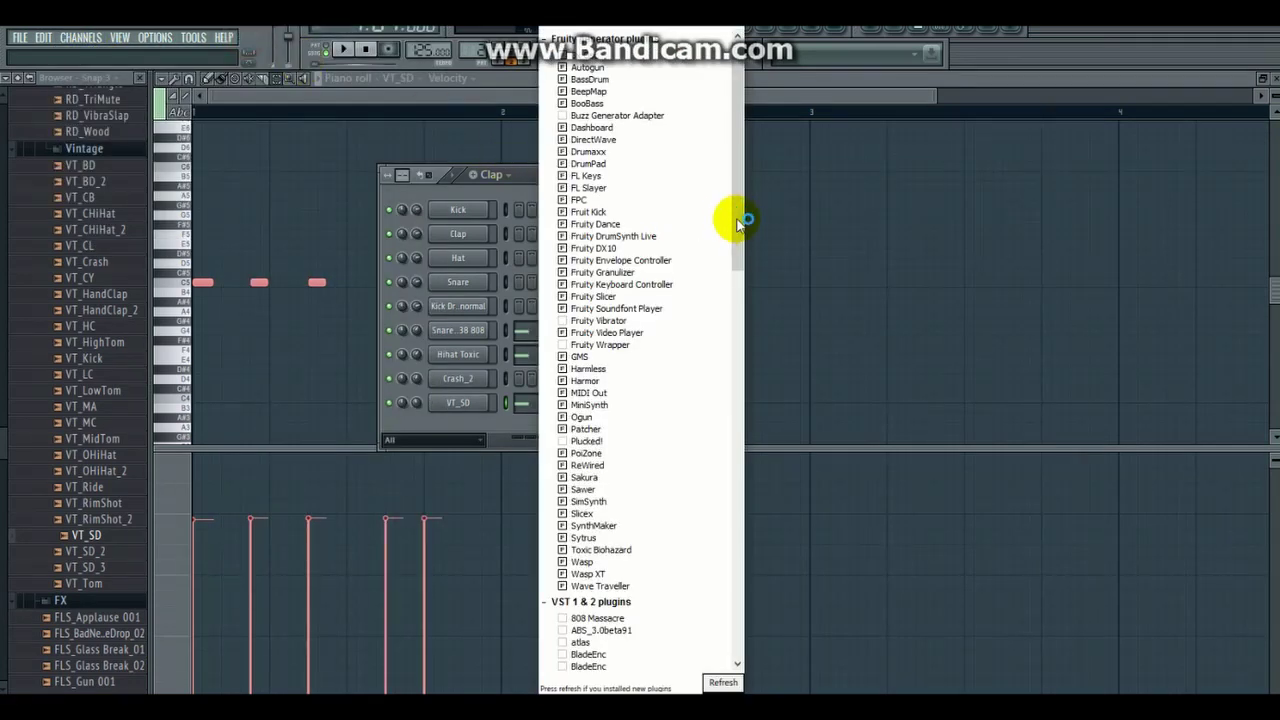
{"action": "left_click_drag", "start_coordinate": [737, 217], "coordinate": [729, 549]}
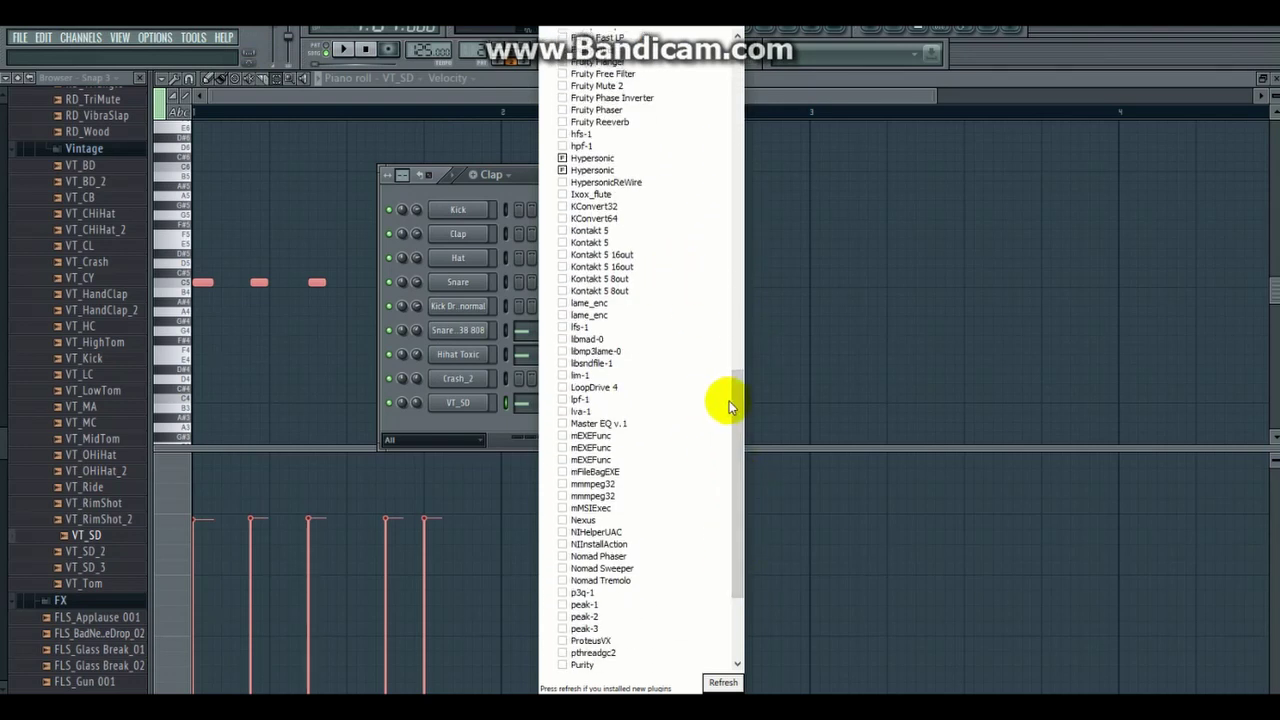
{"action": "left_click_drag", "start_coordinate": [731, 400], "coordinate": [734, 452]}
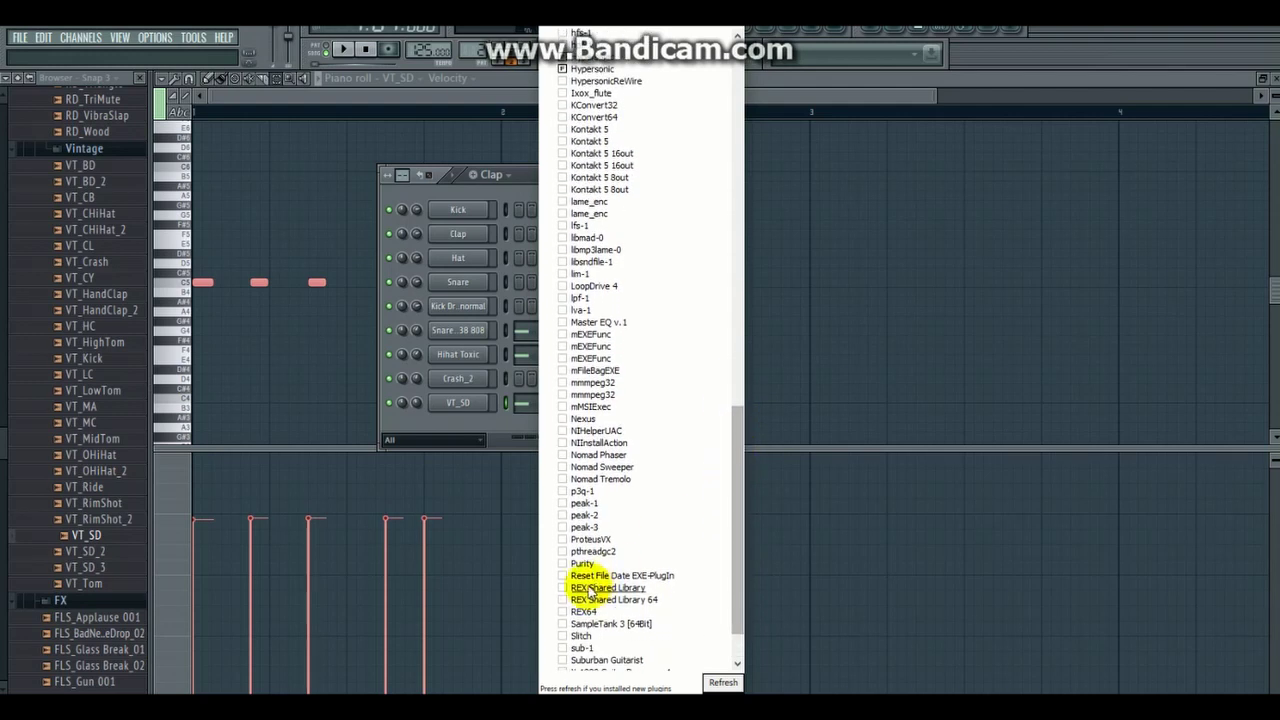
{"action": "left_click", "coordinate": [582, 566]}
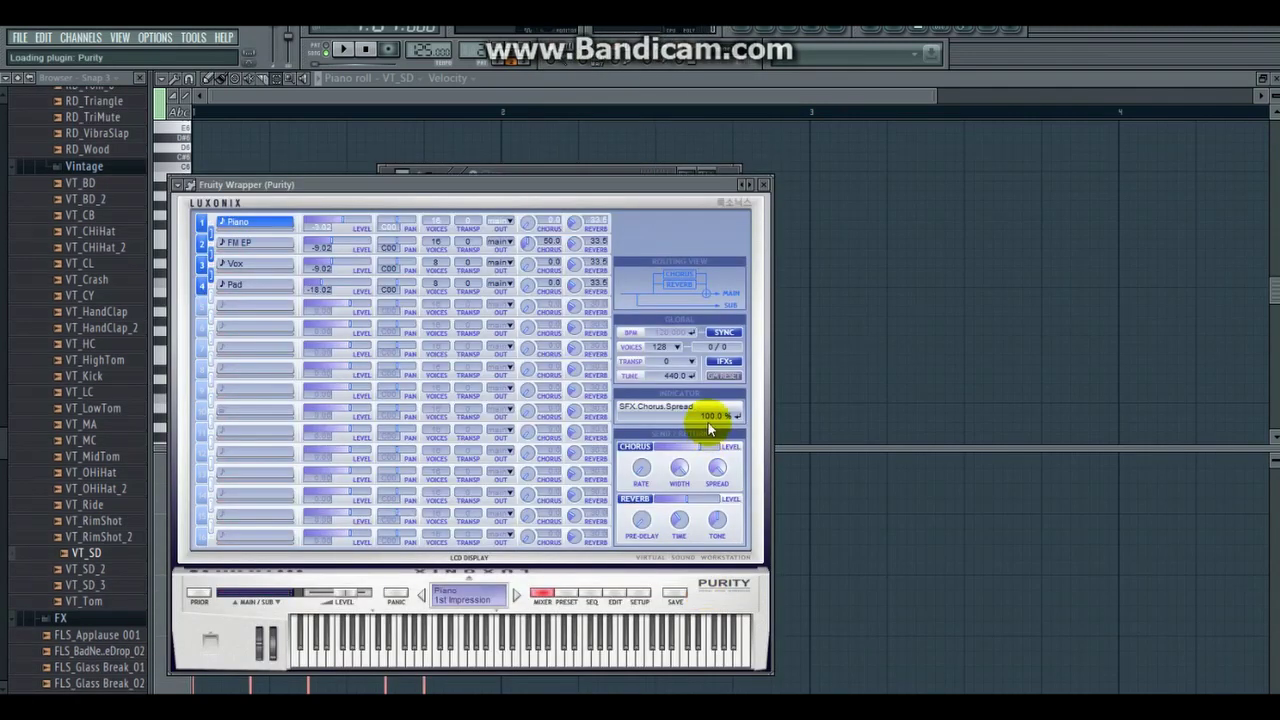
{"action": "left_click_drag", "start_coordinate": [651, 189], "coordinate": [776, 170]}
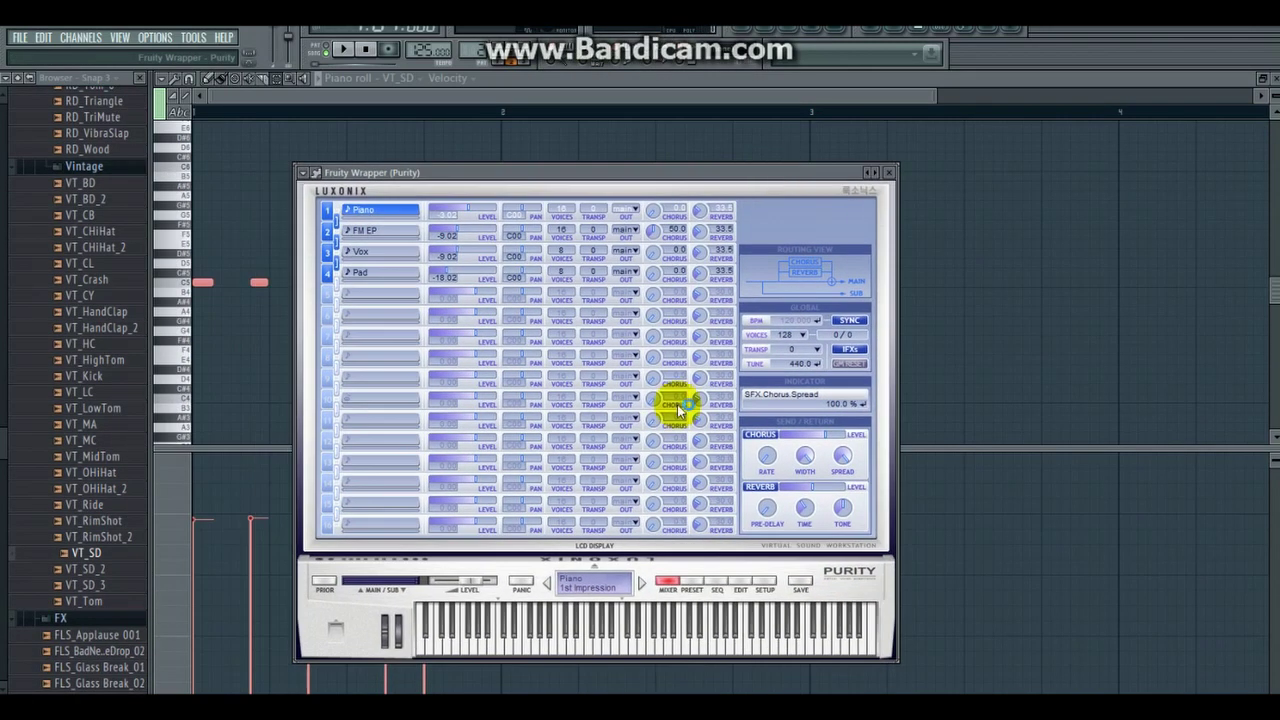
Step: Choose the Drum preset category in Purity and audition sounds of the 12.874 Km kit on its keyboard
{"action": "left_click", "coordinate": [688, 583]}
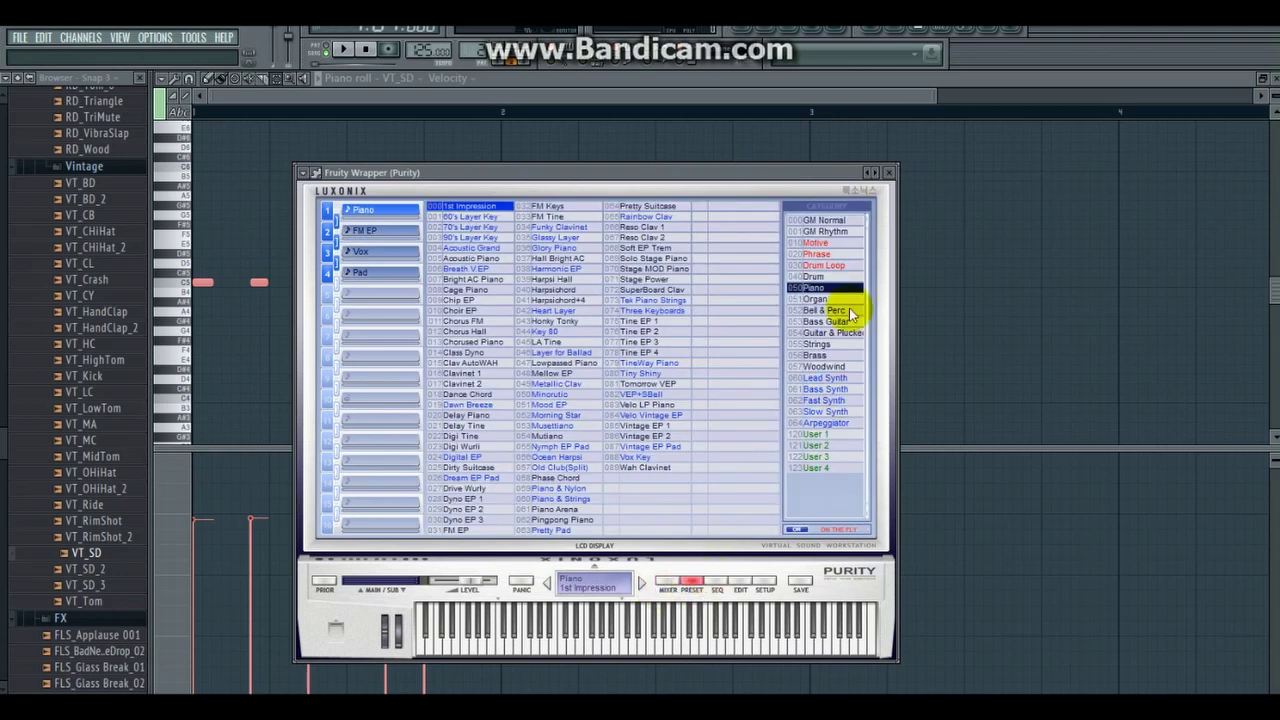
{"action": "left_click", "coordinate": [838, 277]}
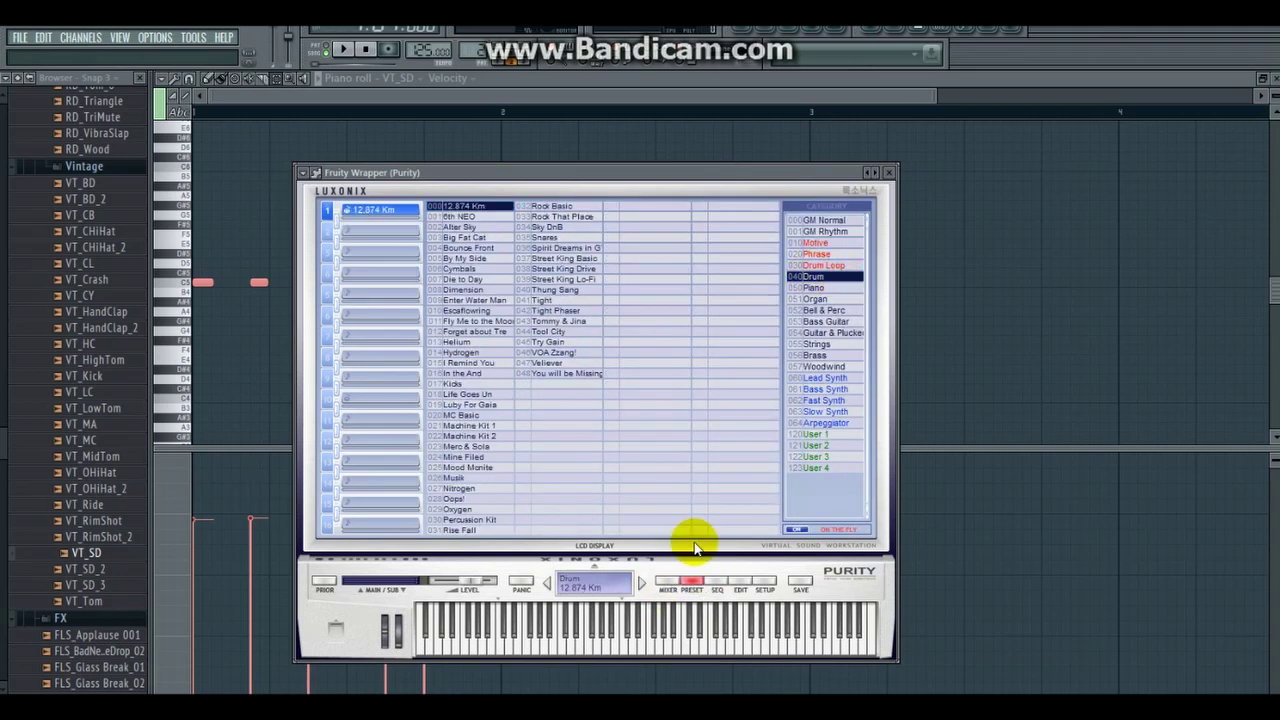
{"action": "left_click", "coordinate": [526, 630]}
{"action": "left_click", "coordinate": [578, 634]}
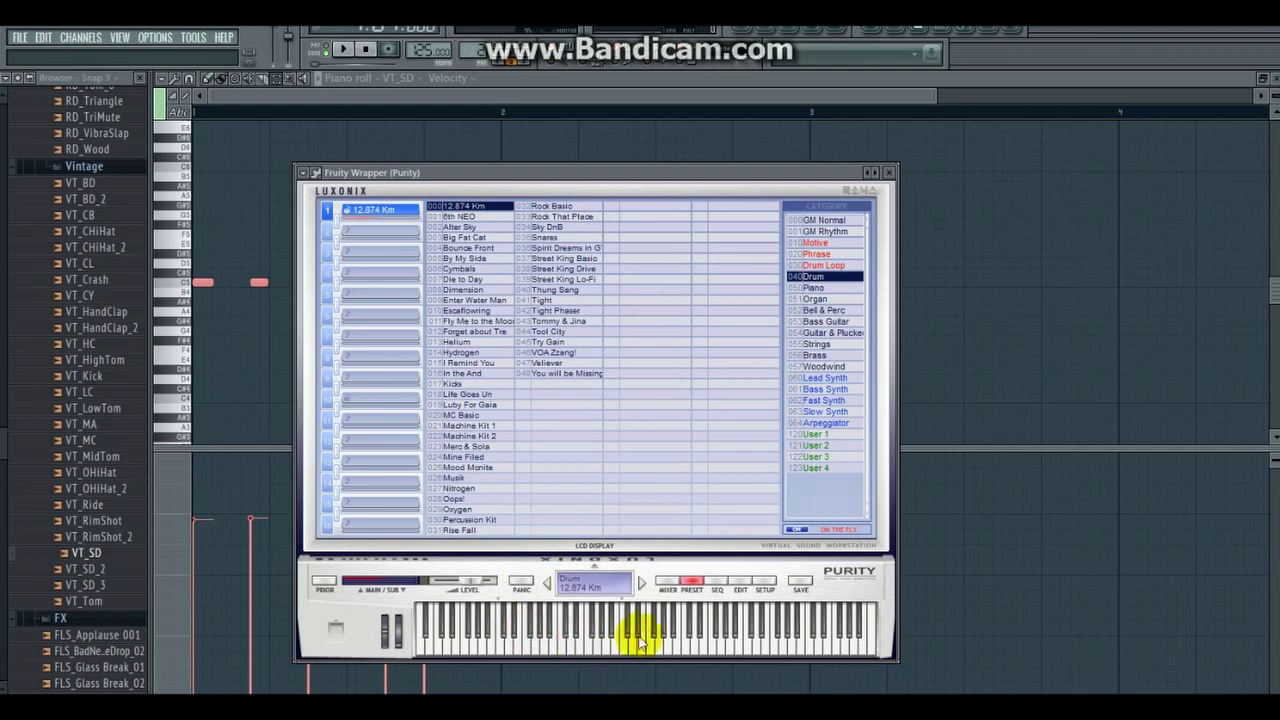
{"action": "left_click", "coordinate": [640, 636]}
{"action": "left_click", "coordinate": [634, 650]}
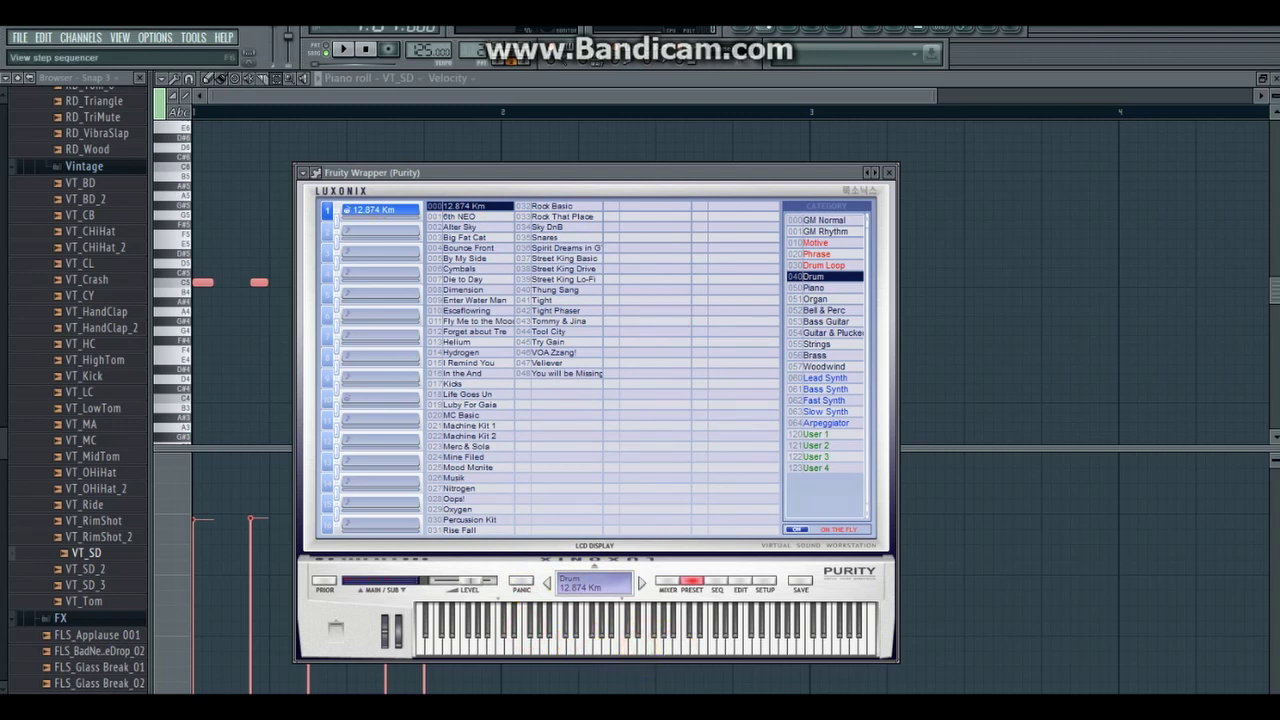
Step: Play the beat briefly, create a new pattern named Percu and stop playback
{"action": "left_click", "coordinate": [720, 50]}
{"action": "key", "text": "space"}
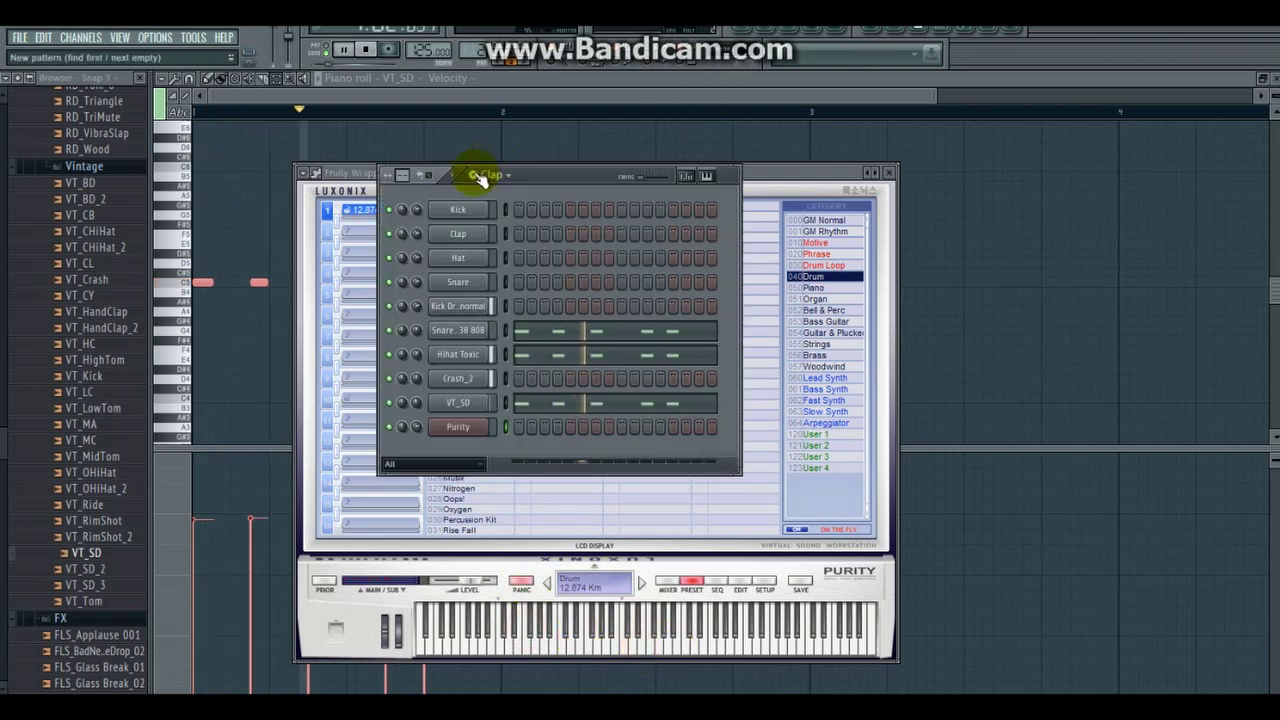
{"action": "left_click", "coordinate": [476, 177]}
{"action": "type", "text": "P"}
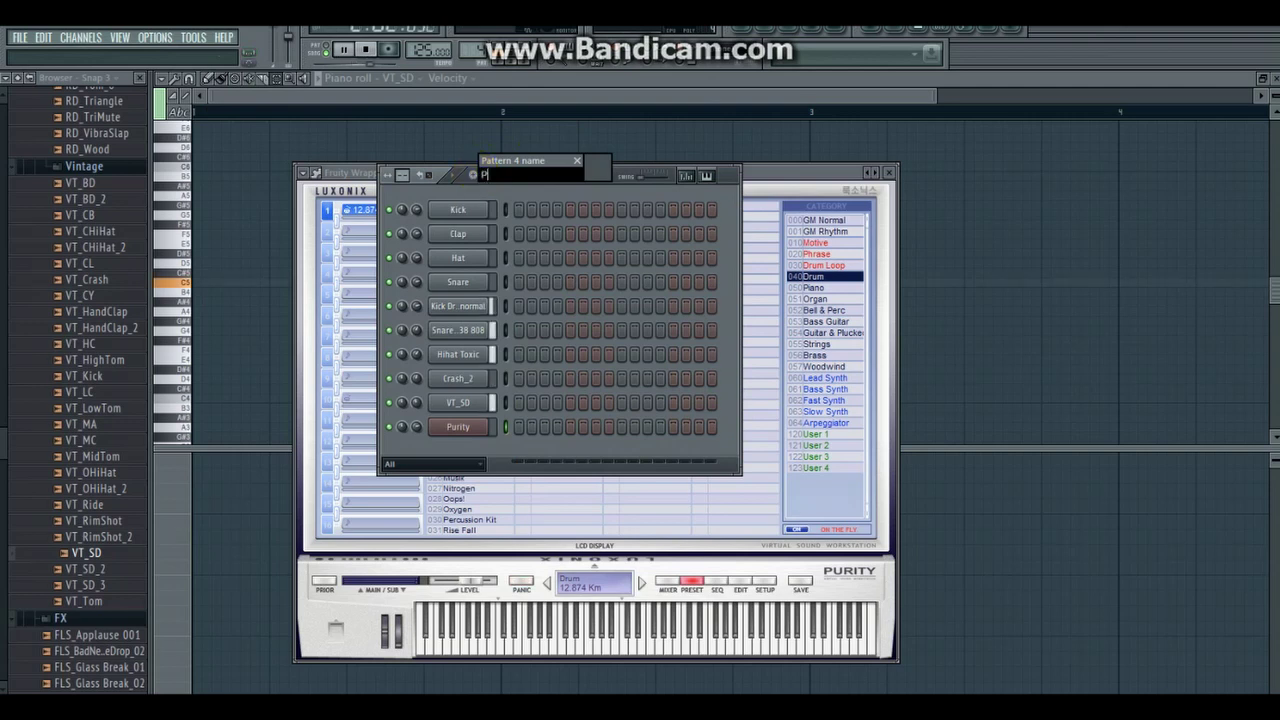
{"action": "type", "text": "ercu"}
{"action": "key", "text": "Return"}
{"action": "key", "text": "space"}
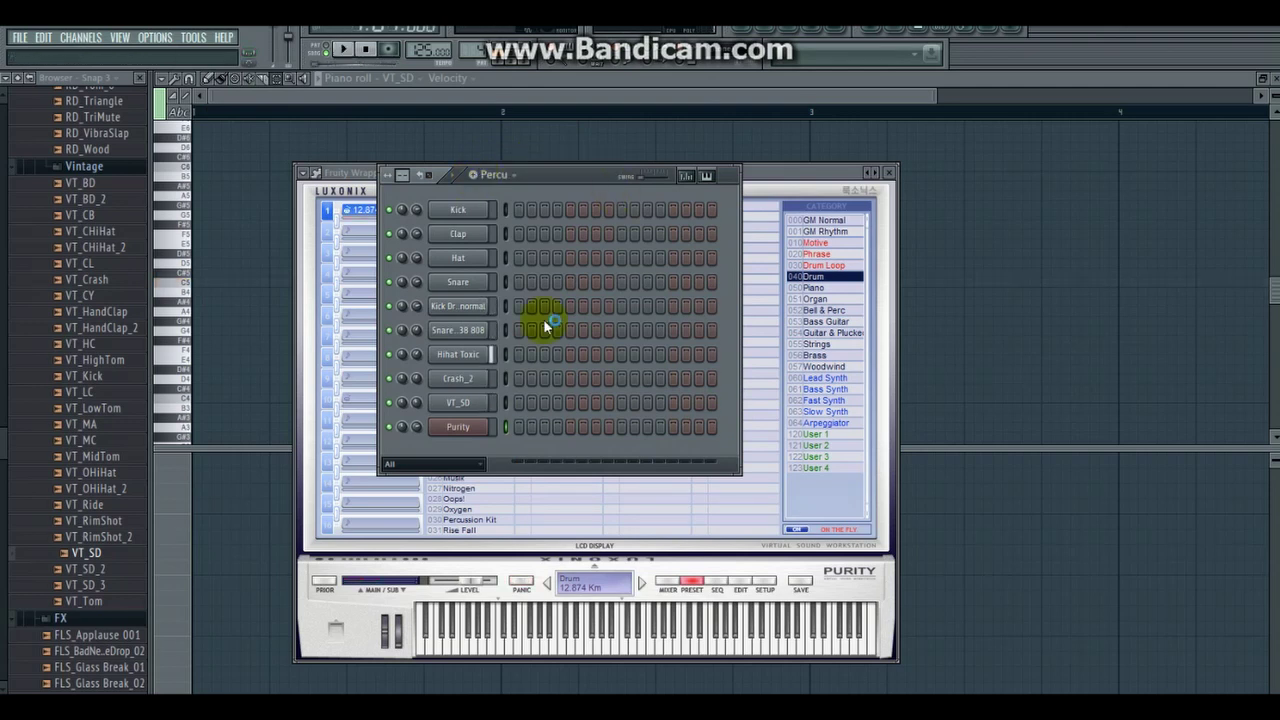
Step: Open the Purity channel's piano roll and audition the kit's drum sounds across the keys
{"action": "right_click", "coordinate": [478, 432]}
{"action": "left_click", "coordinate": [496, 429]}
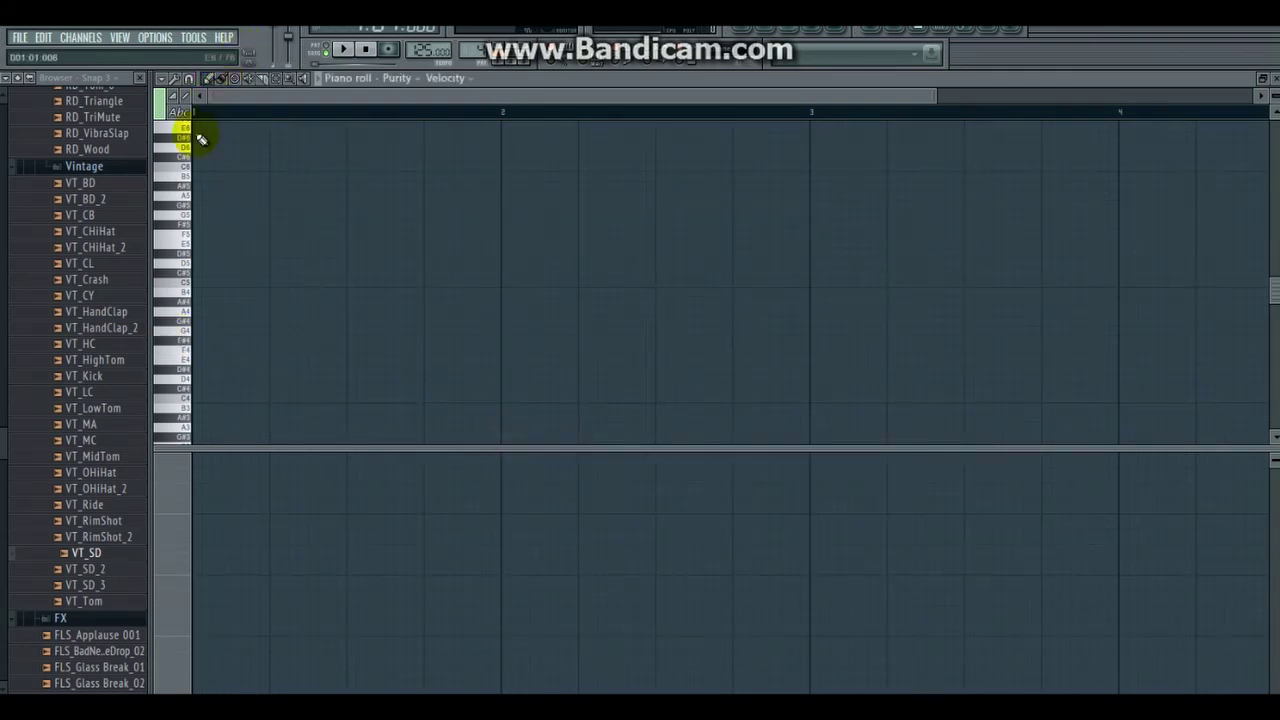
{"action": "left_click_drag", "start_coordinate": [188, 318], "coordinate": [190, 177]}
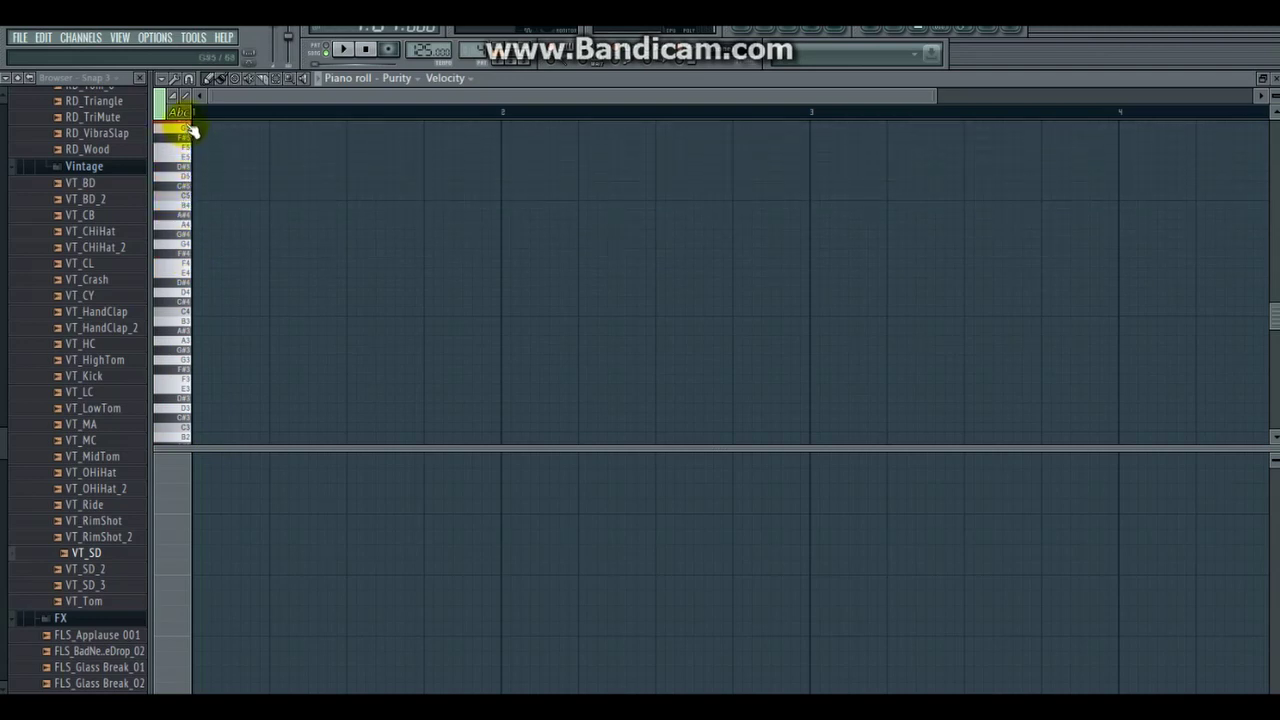
{"action": "left_click_drag", "start_coordinate": [192, 131], "coordinate": [193, 140]}
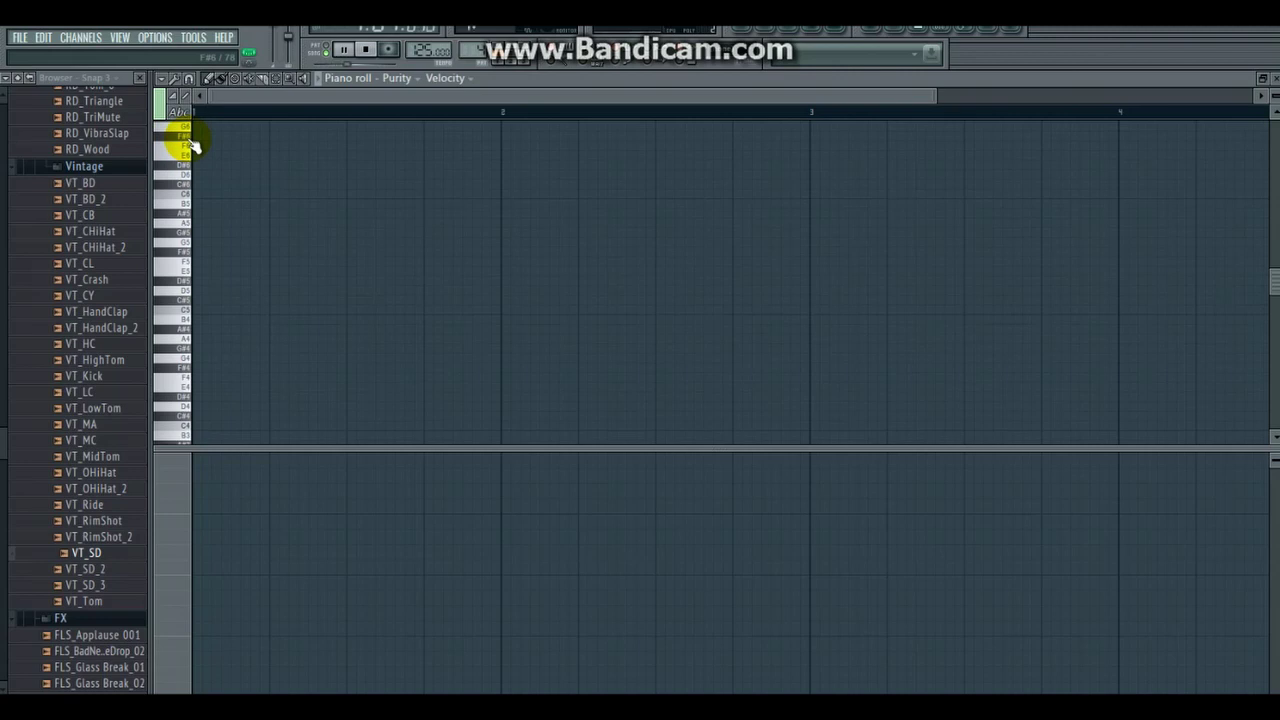
{"action": "left_click_drag", "start_coordinate": [193, 145], "coordinate": [193, 145]}
Step: Place a Percu clip at bar 1 of playlist track 4 and name that track Percu
{"action": "left_click", "coordinate": [743, 28]}
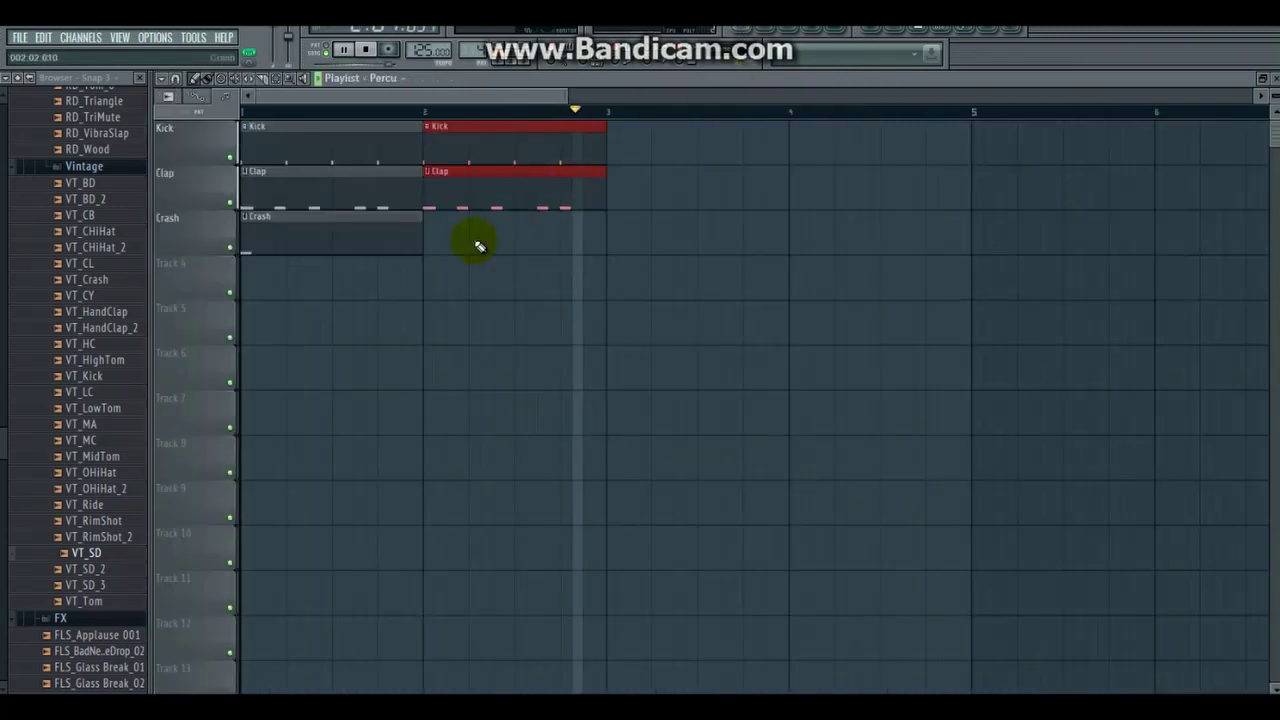
{"action": "left_click", "coordinate": [246, 316]}
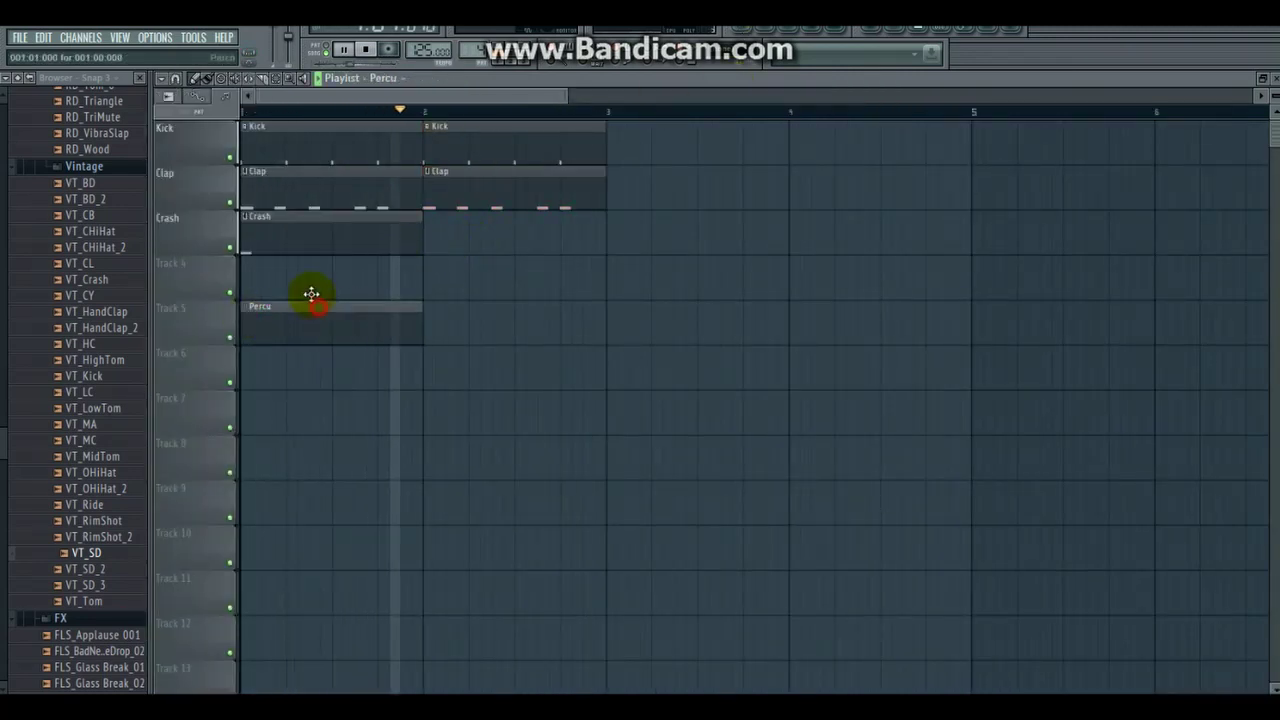
{"action": "key", "text": "space"}
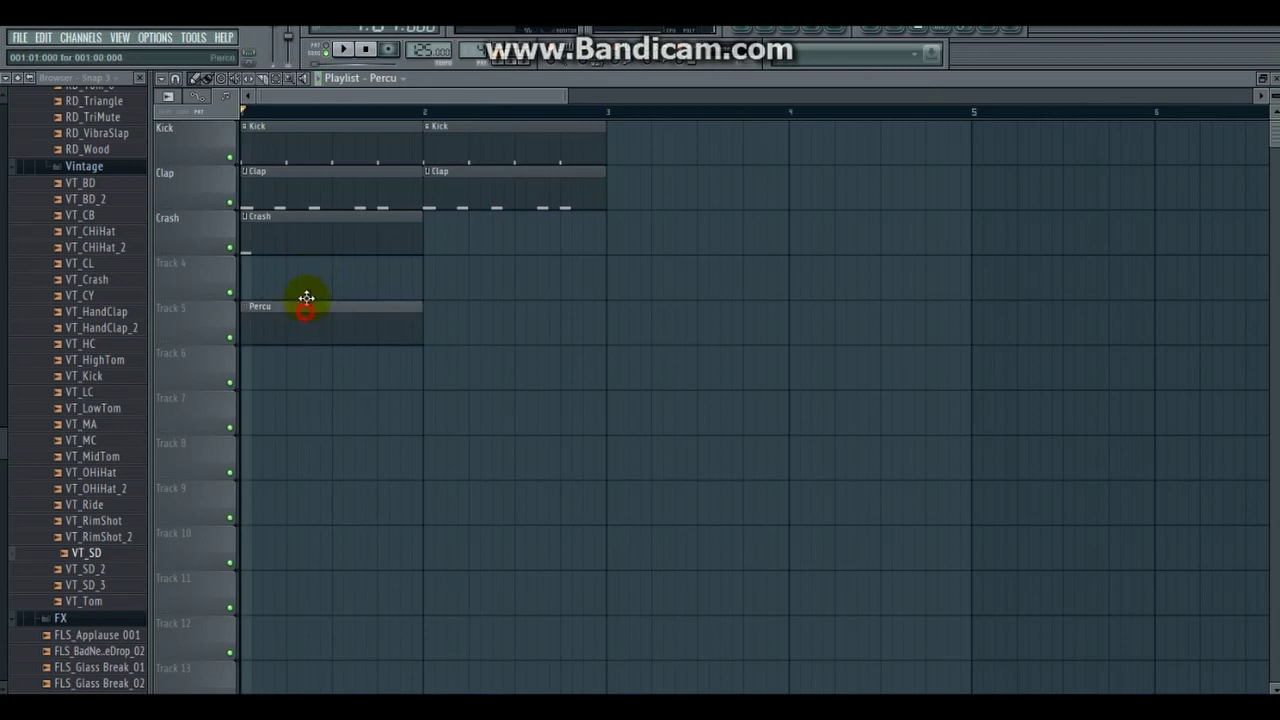
{"action": "left_click_drag", "start_coordinate": [303, 273], "coordinate": [305, 262]}
{"action": "right_click", "coordinate": [228, 283]}
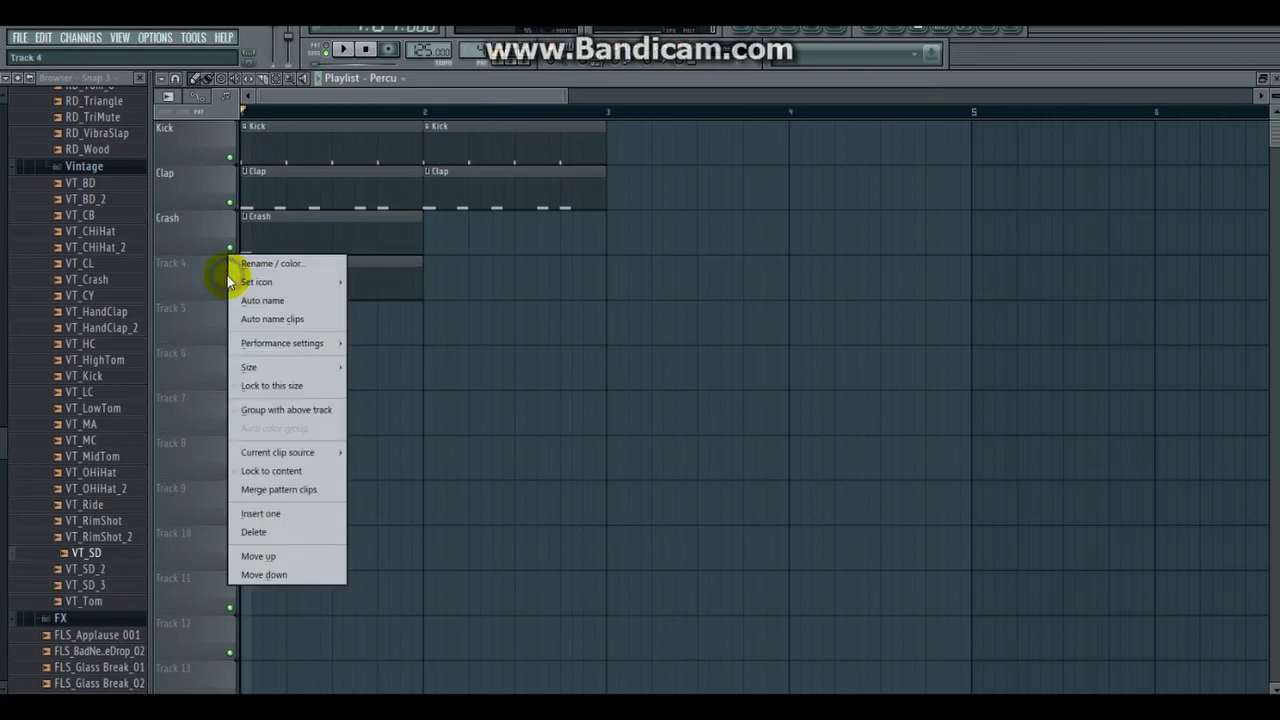
{"action": "left_click", "coordinate": [258, 265]}
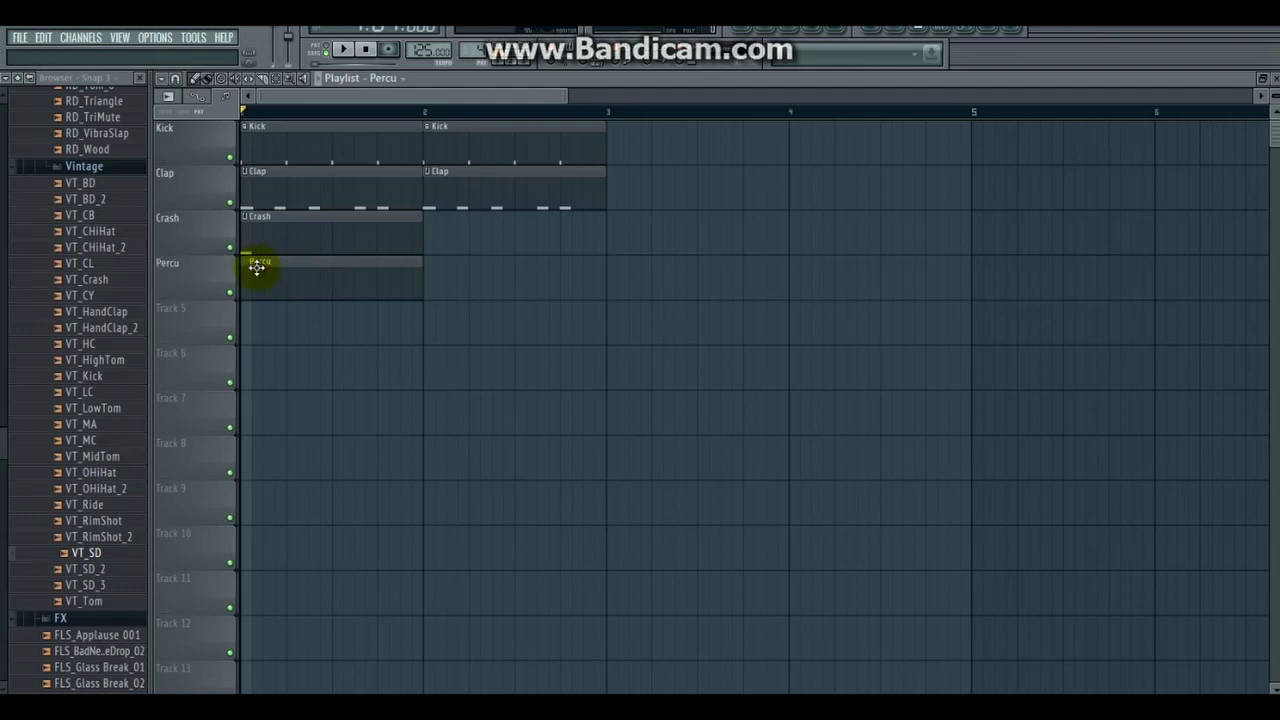
Step: Select bar 1 of the playlist as the playback range, start playing and return to Purity's piano roll
{"action": "left_click", "coordinate": [789, 30]}
{"action": "left_click", "coordinate": [756, 29]}
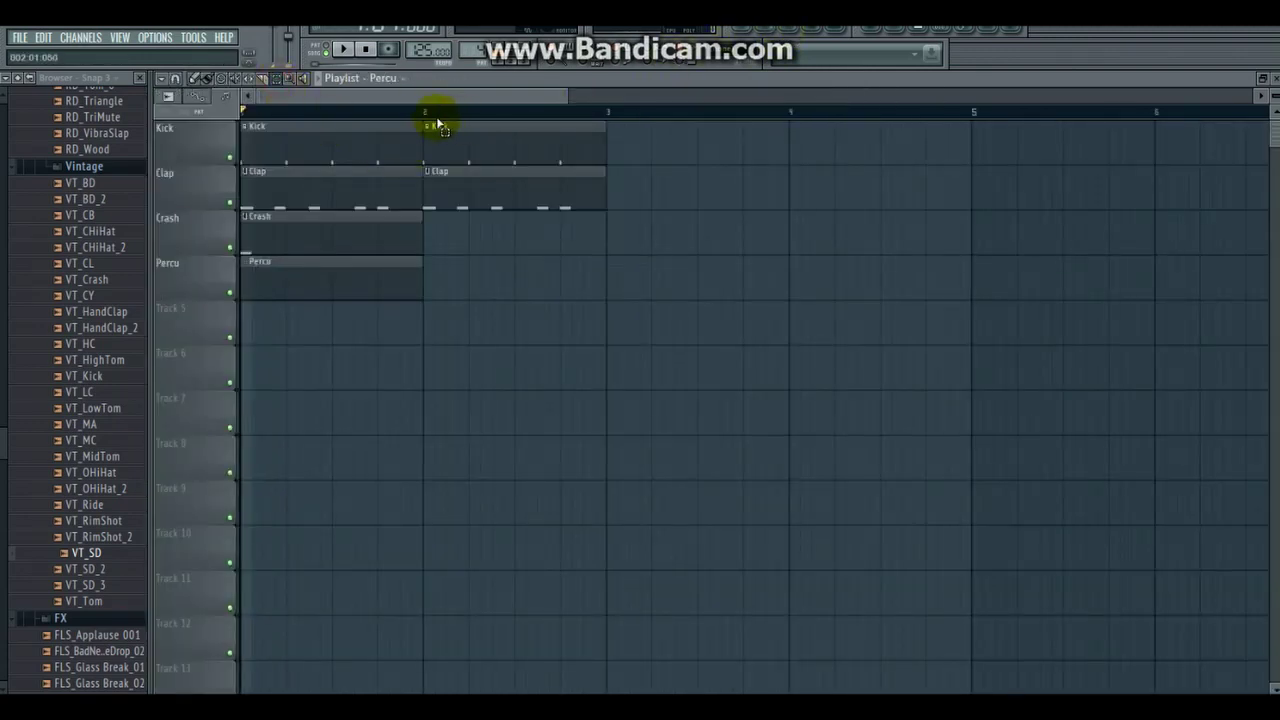
{"action": "left_click_drag", "start_coordinate": [424, 114], "coordinate": [90, 107]}
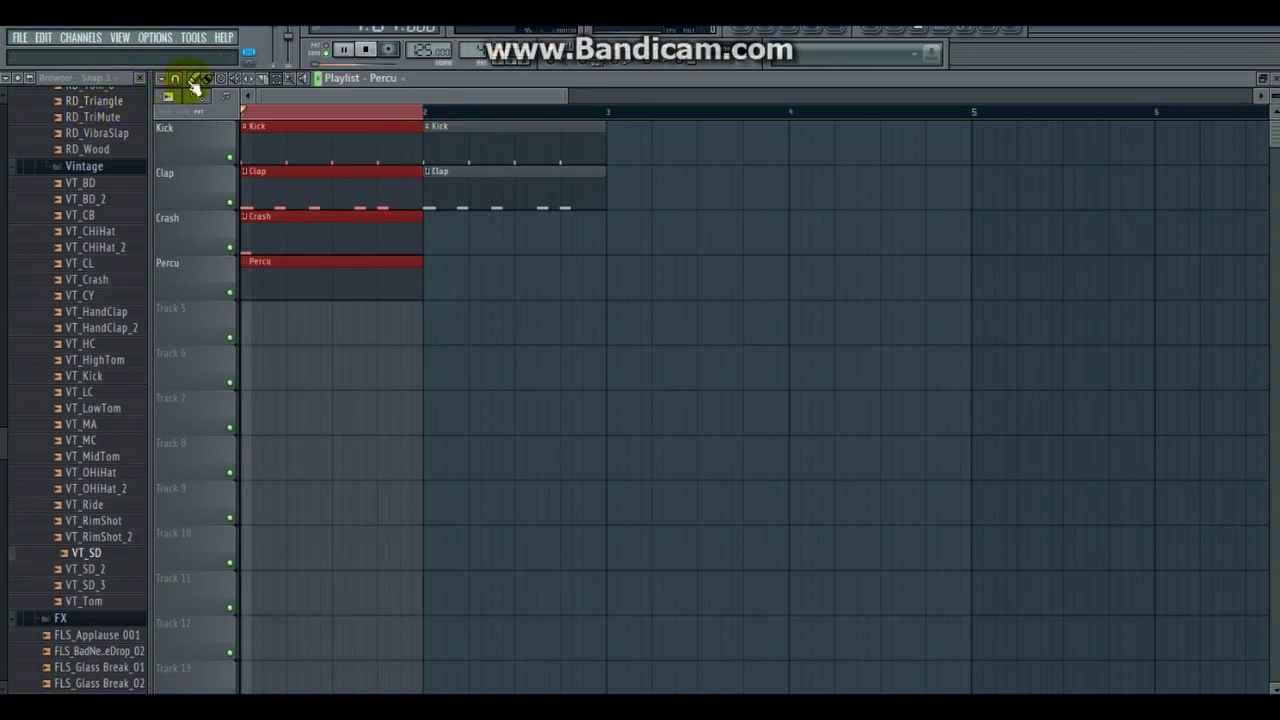
{"action": "key", "text": "space"}
{"action": "left_click", "coordinate": [957, 29]}
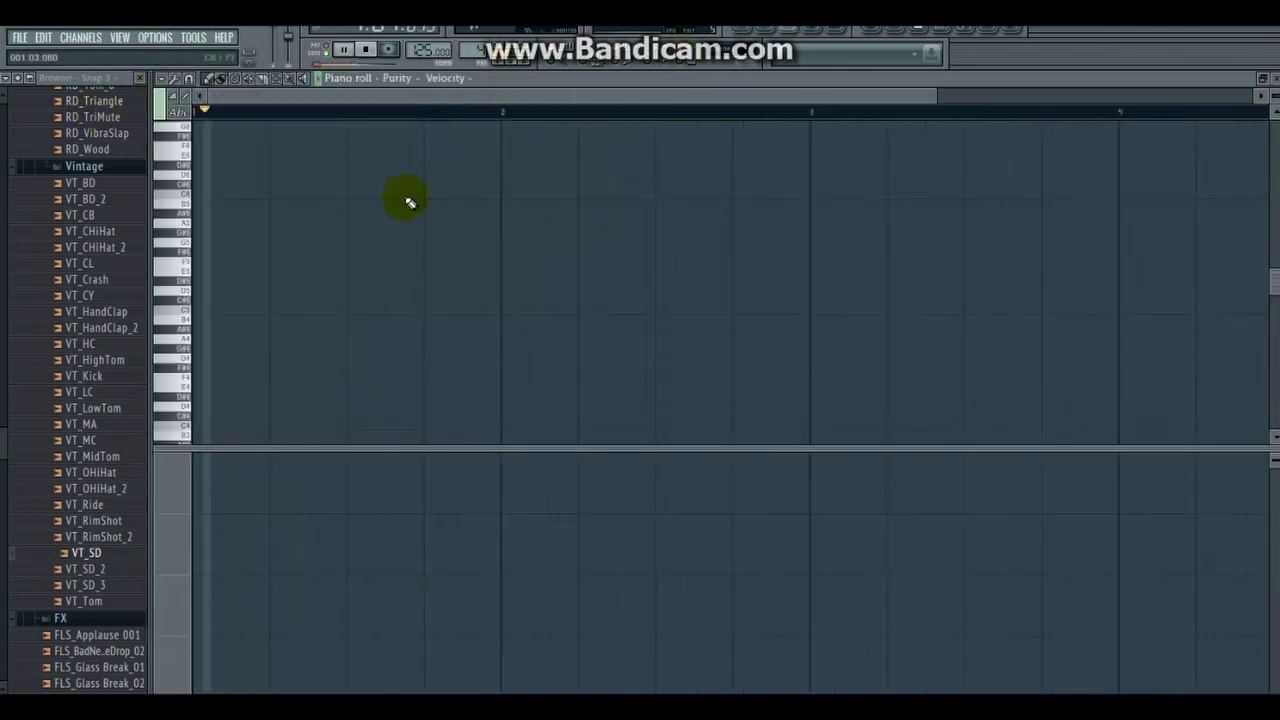
Step: Stop playback, add an F#6 note halfway through beat 4 of bar 1, raise its velocity and listen to it with the beat
{"action": "key", "text": "space"}
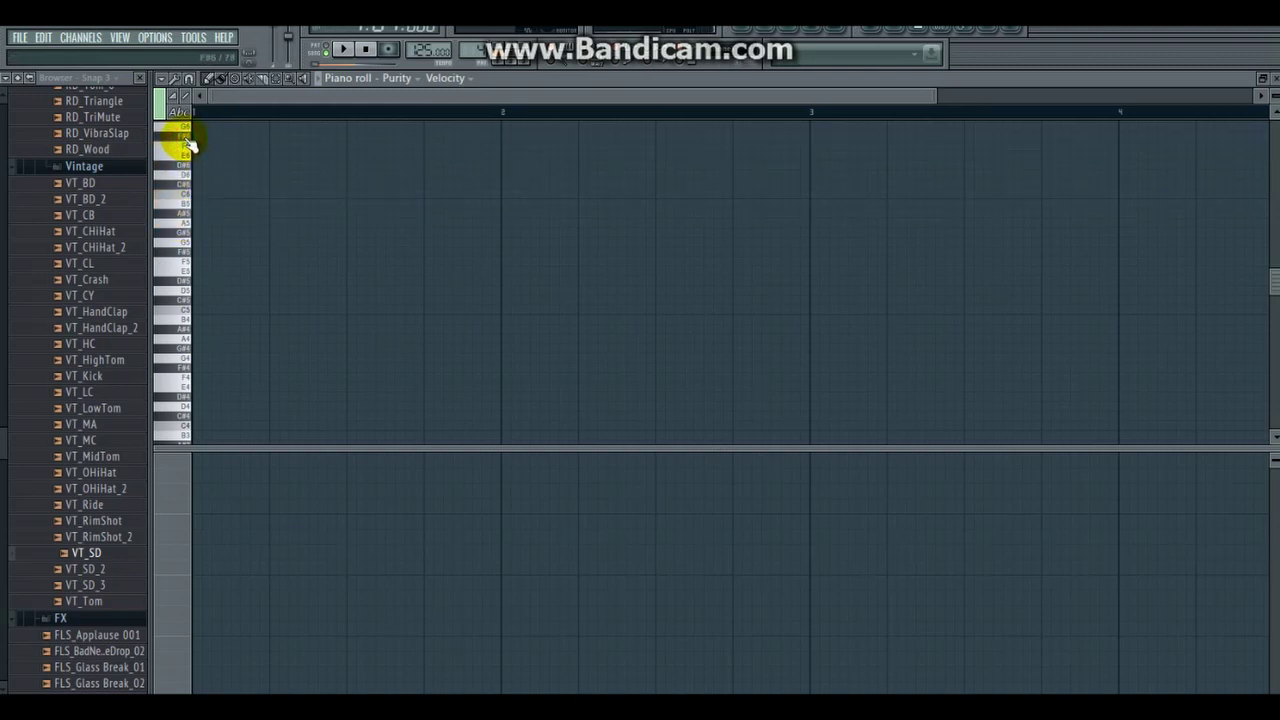
{"action": "left_click", "coordinate": [466, 137]}
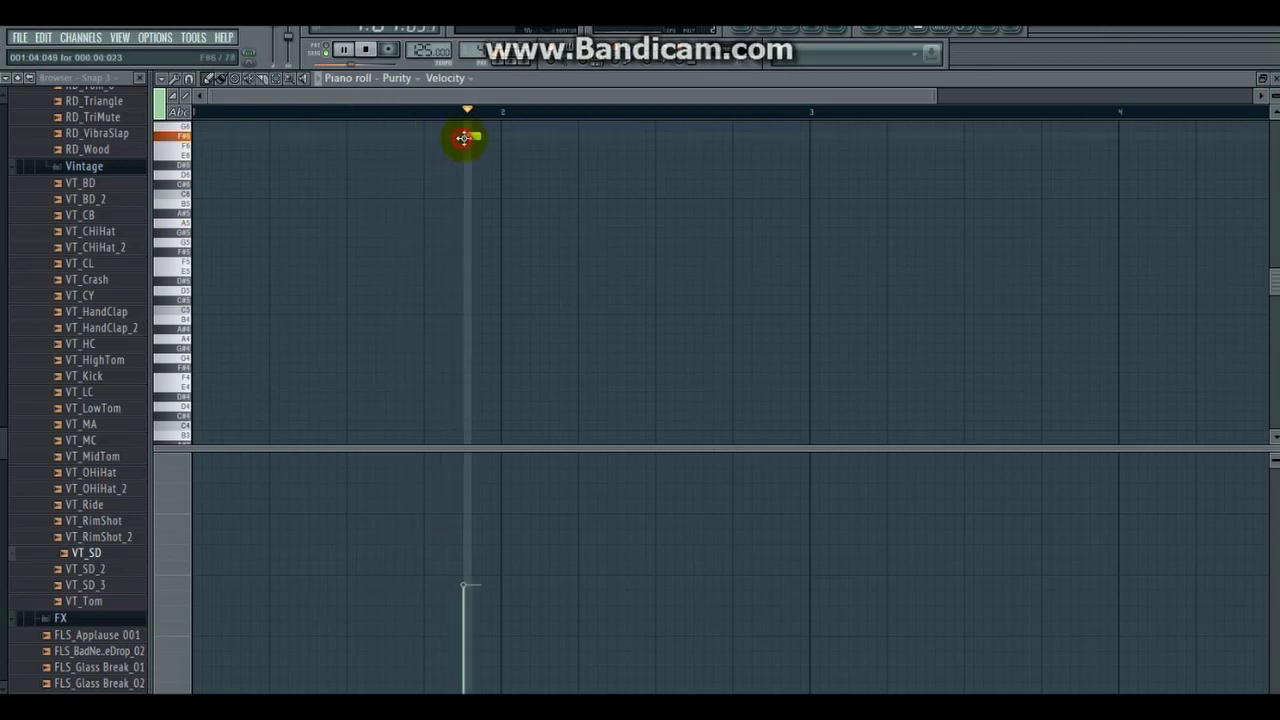
{"action": "left_click", "coordinate": [465, 553]}
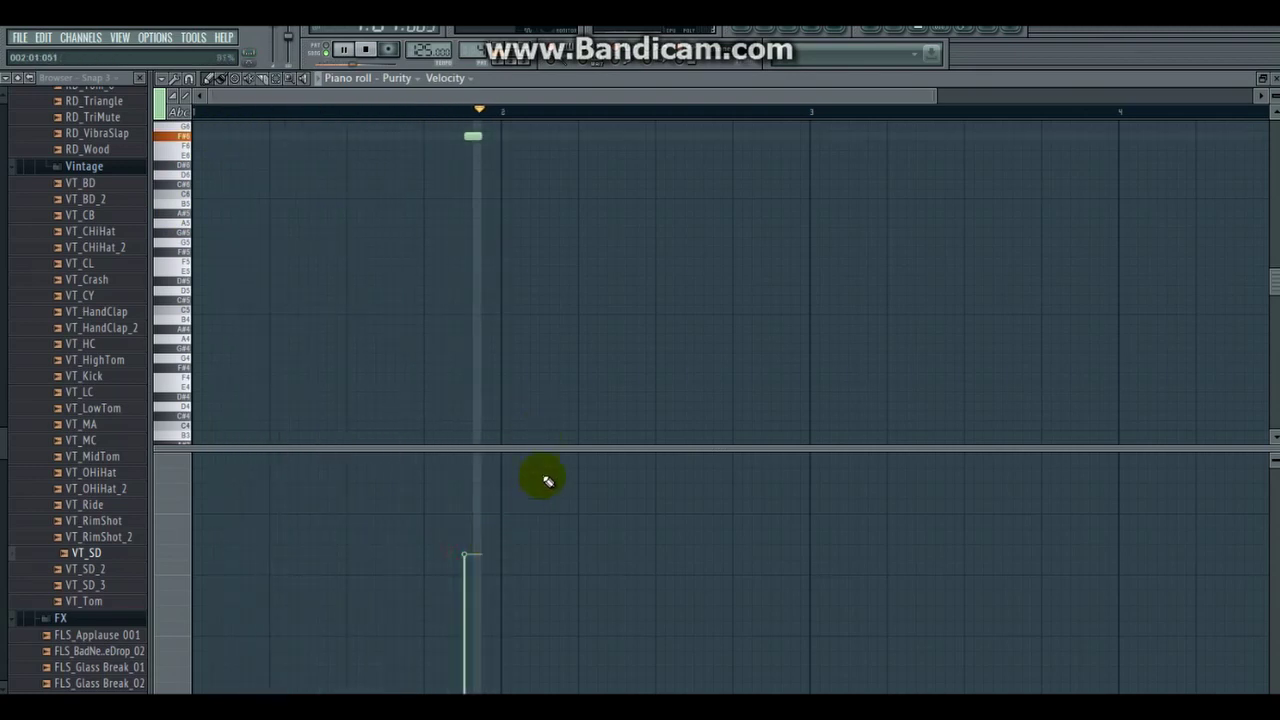
{"action": "left_click_drag", "start_coordinate": [929, 93], "coordinate": [634, 100]}
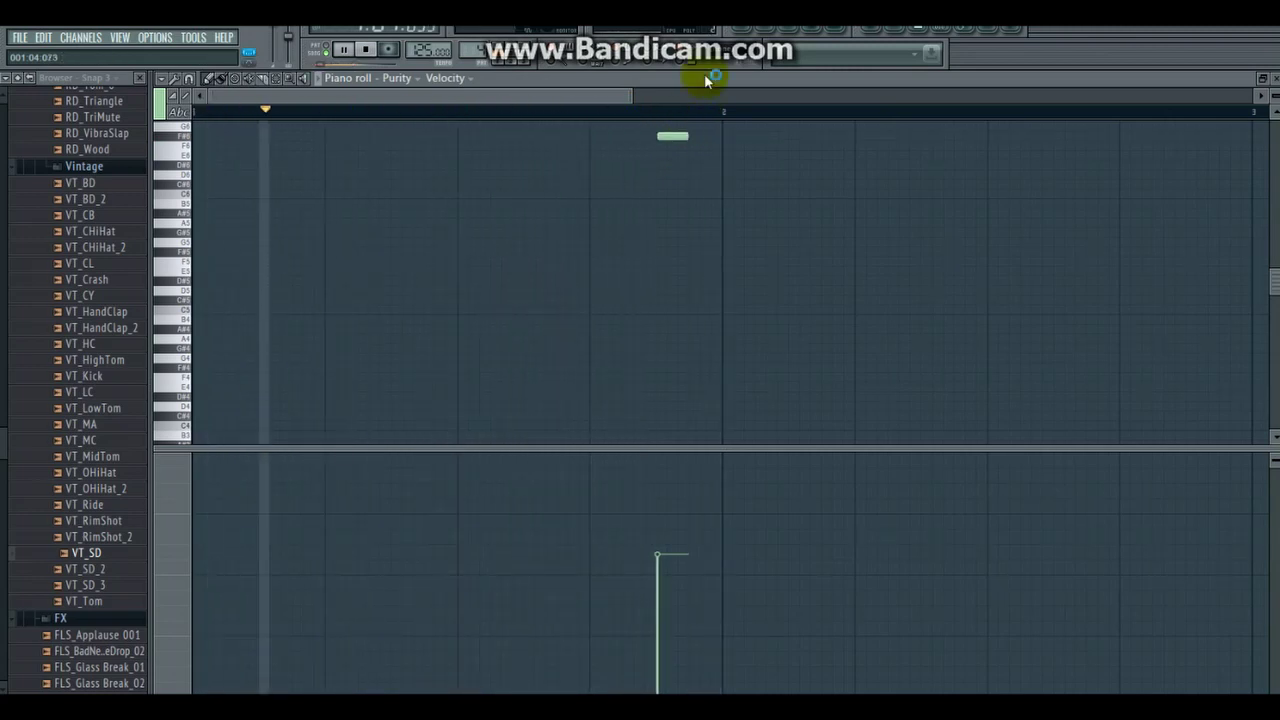
{"action": "key", "text": "space"}
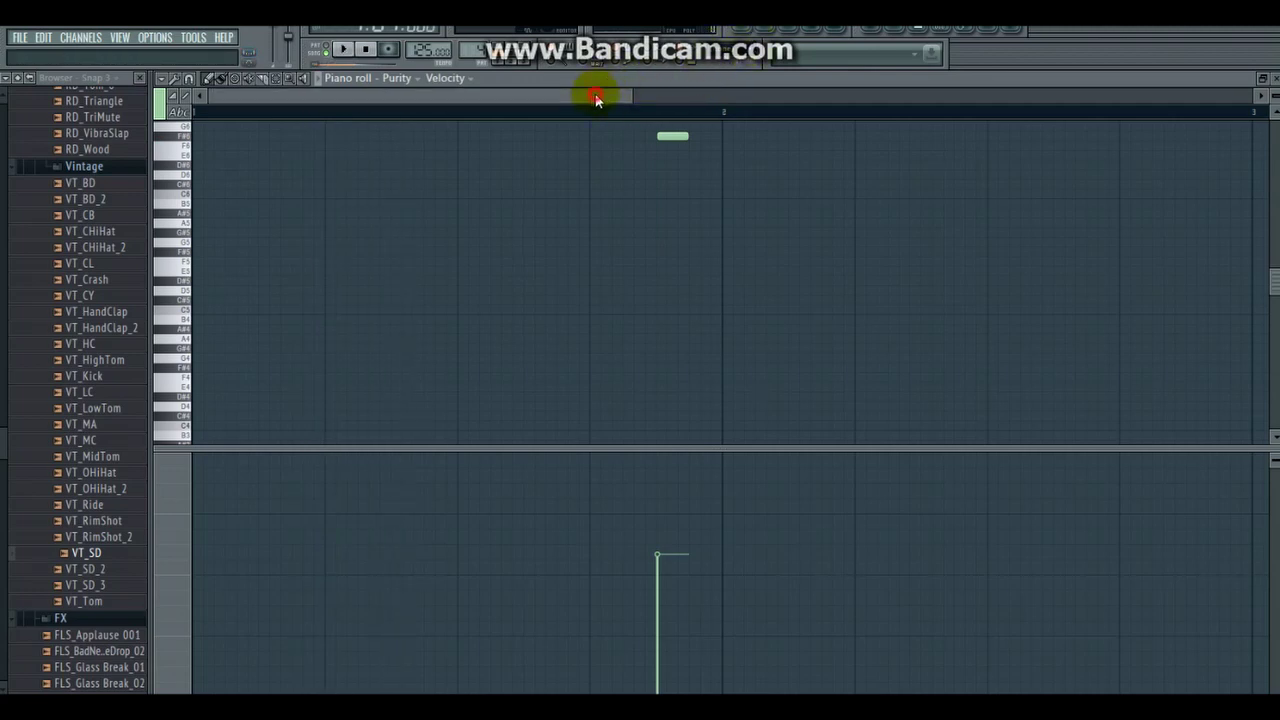
Step: Add a matching F#6 note at 2:04:049 with slide turned off, and check both notes in the playlist
{"action": "left_click_drag", "start_coordinate": [595, 97], "coordinate": [694, 94]}
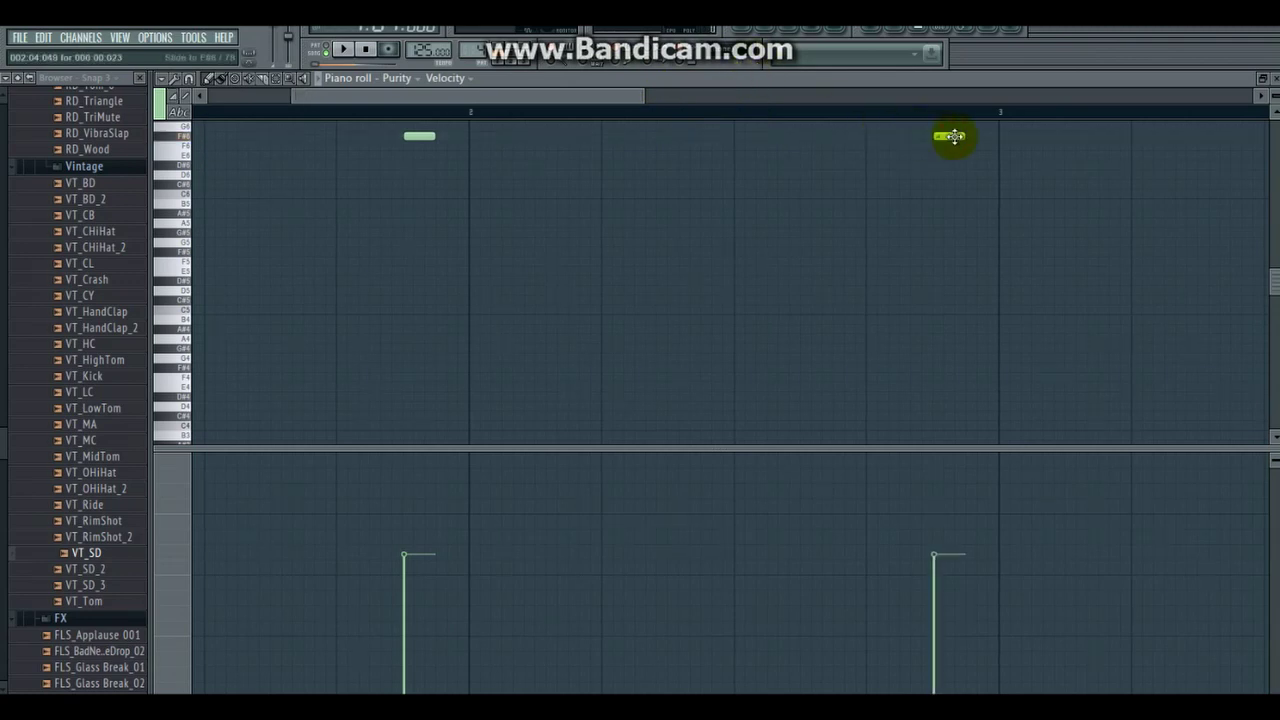
{"action": "double_click", "coordinate": [966, 138]}
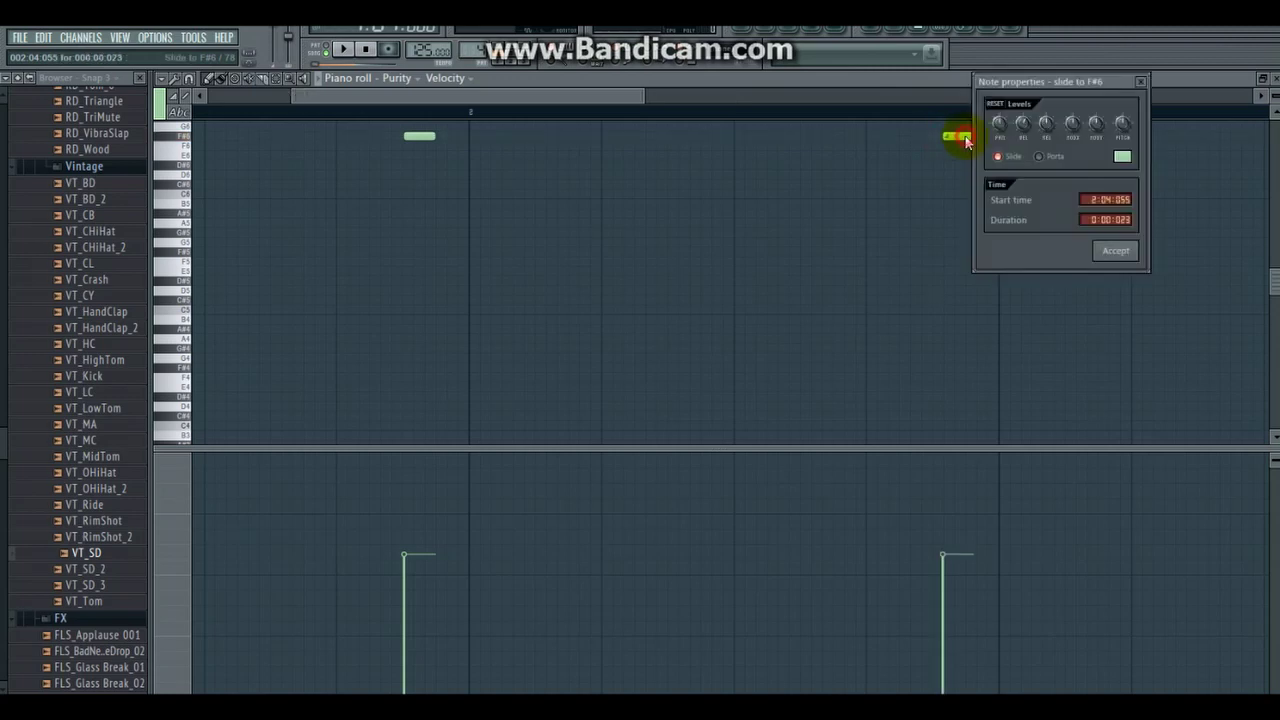
{"action": "left_click", "coordinate": [1113, 252]}
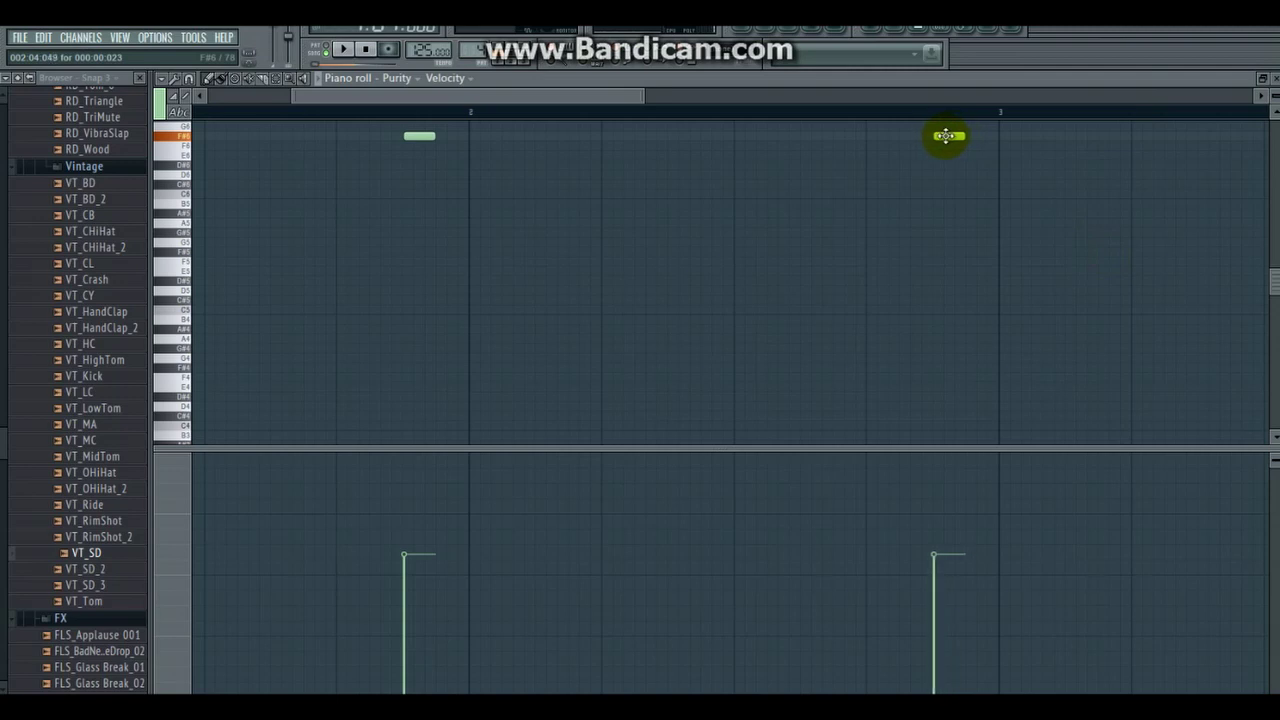
{"action": "left_click", "coordinate": [740, 35]}
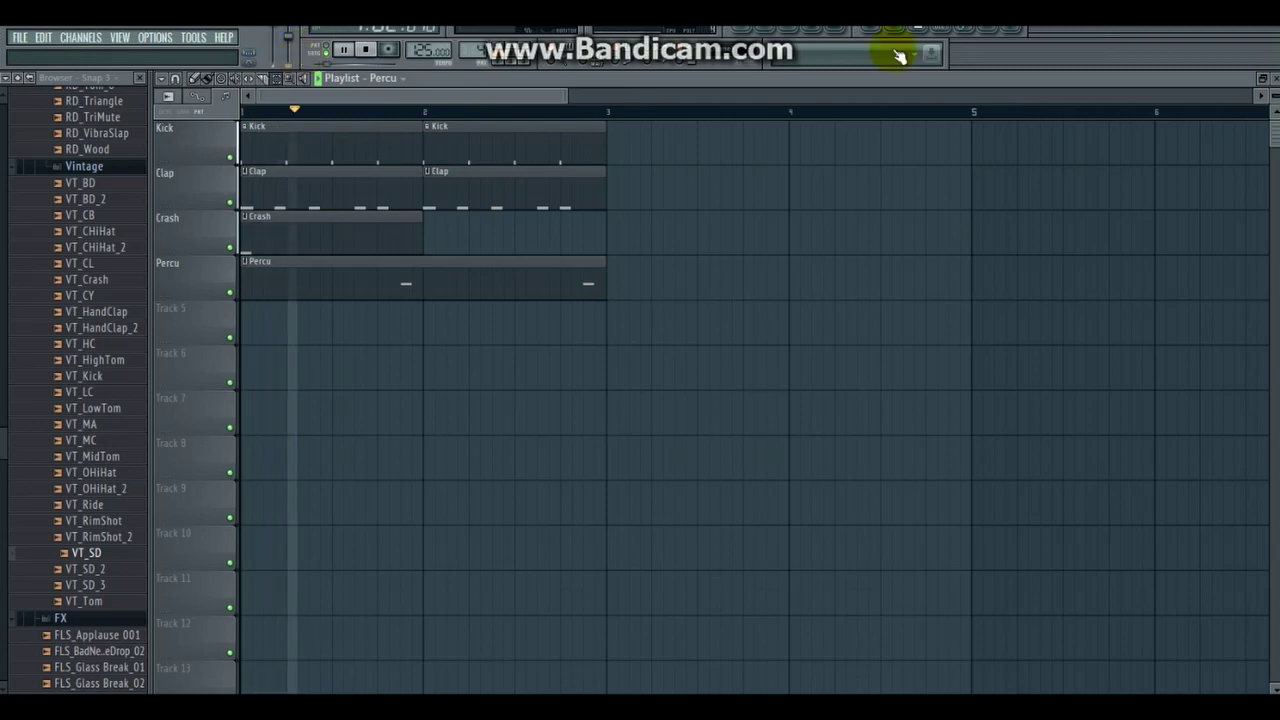
{"action": "left_click", "coordinate": [798, 36]}
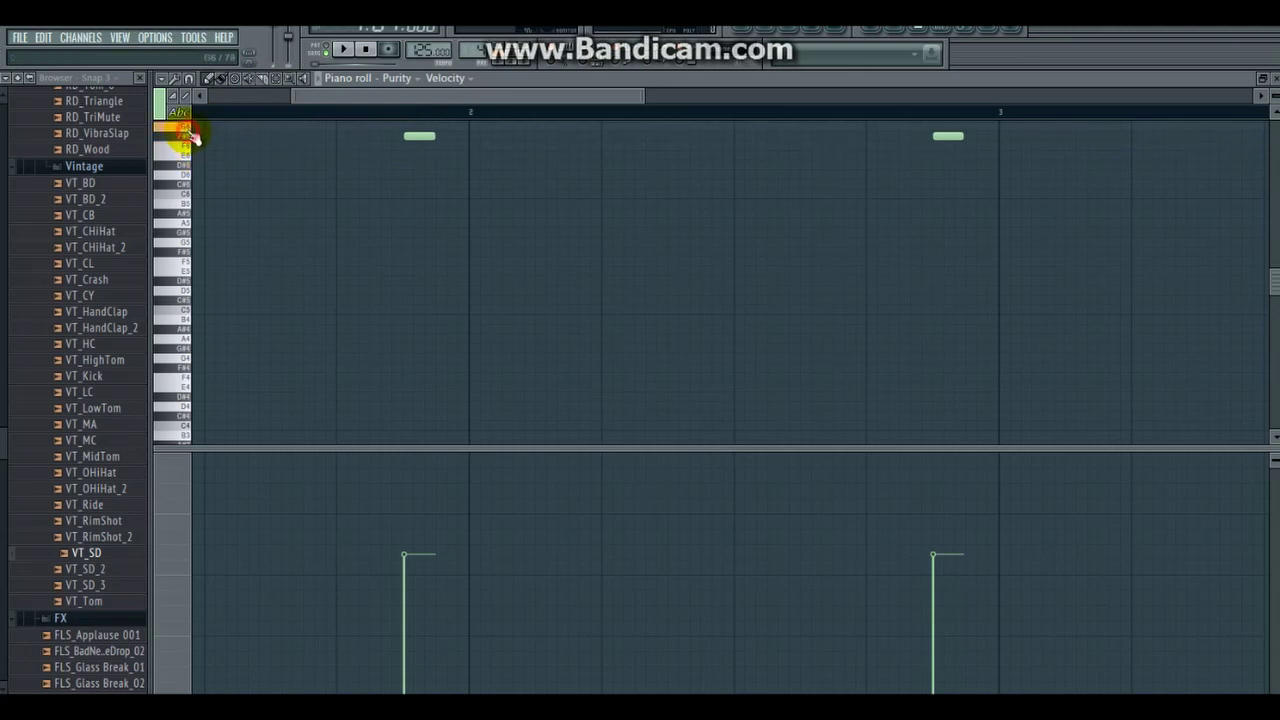
Step: Audition Purity's keys down to A5 and add an A5 note with raised velocity in the second half of beat 2, bar 1
{"action": "left_click_drag", "start_coordinate": [190, 133], "coordinate": [198, 181]}
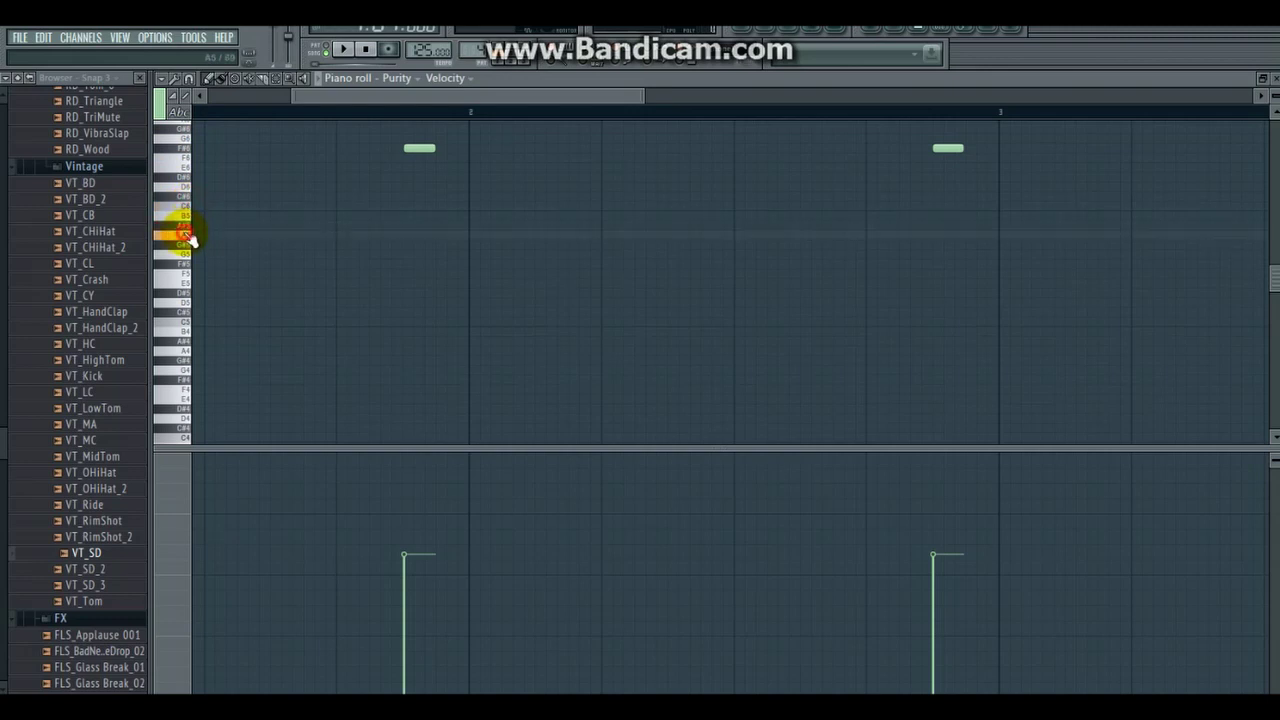
{"action": "left_click_drag", "start_coordinate": [378, 97], "coordinate": [207, 192]}
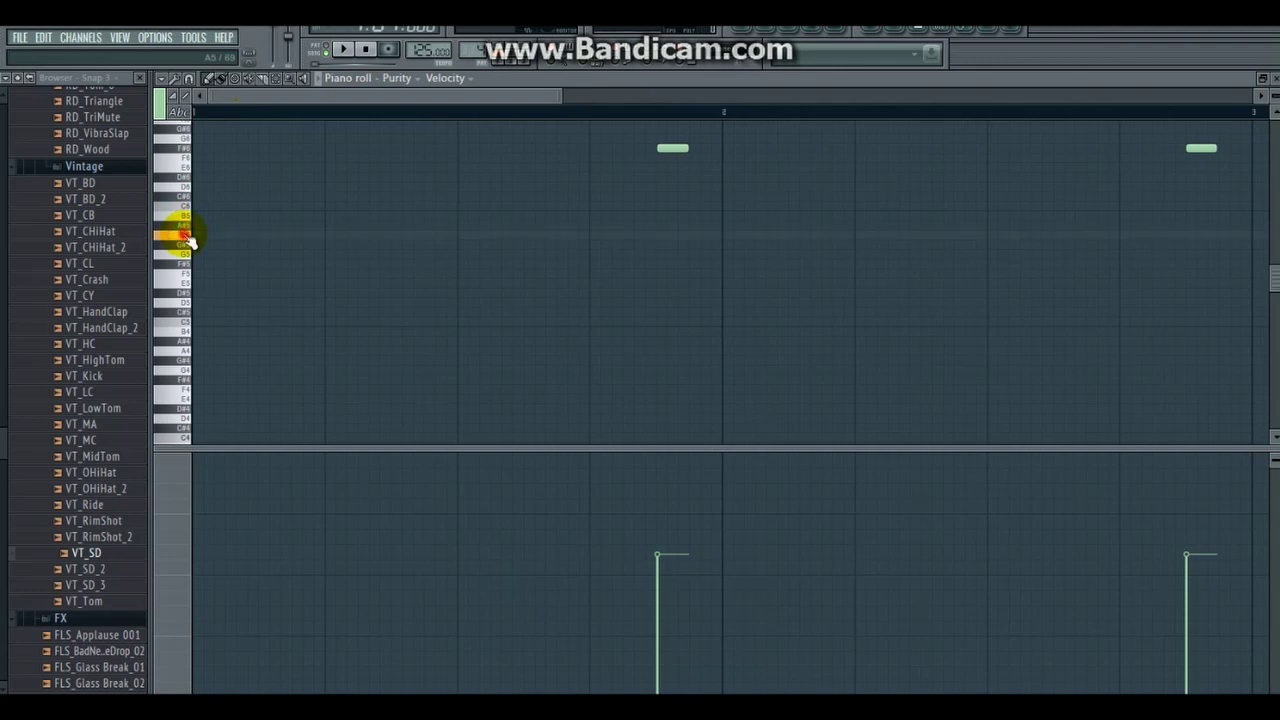
{"action": "key", "text": "space"}
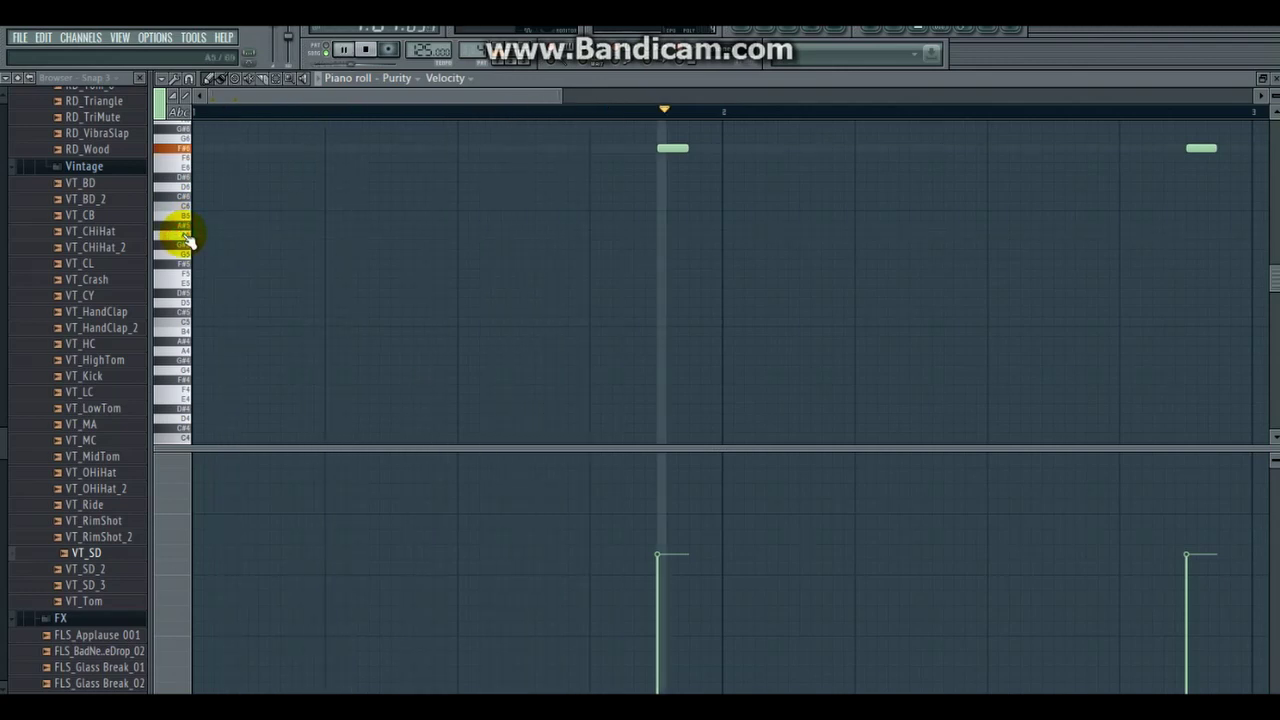
{"action": "left_click", "coordinate": [188, 240]}
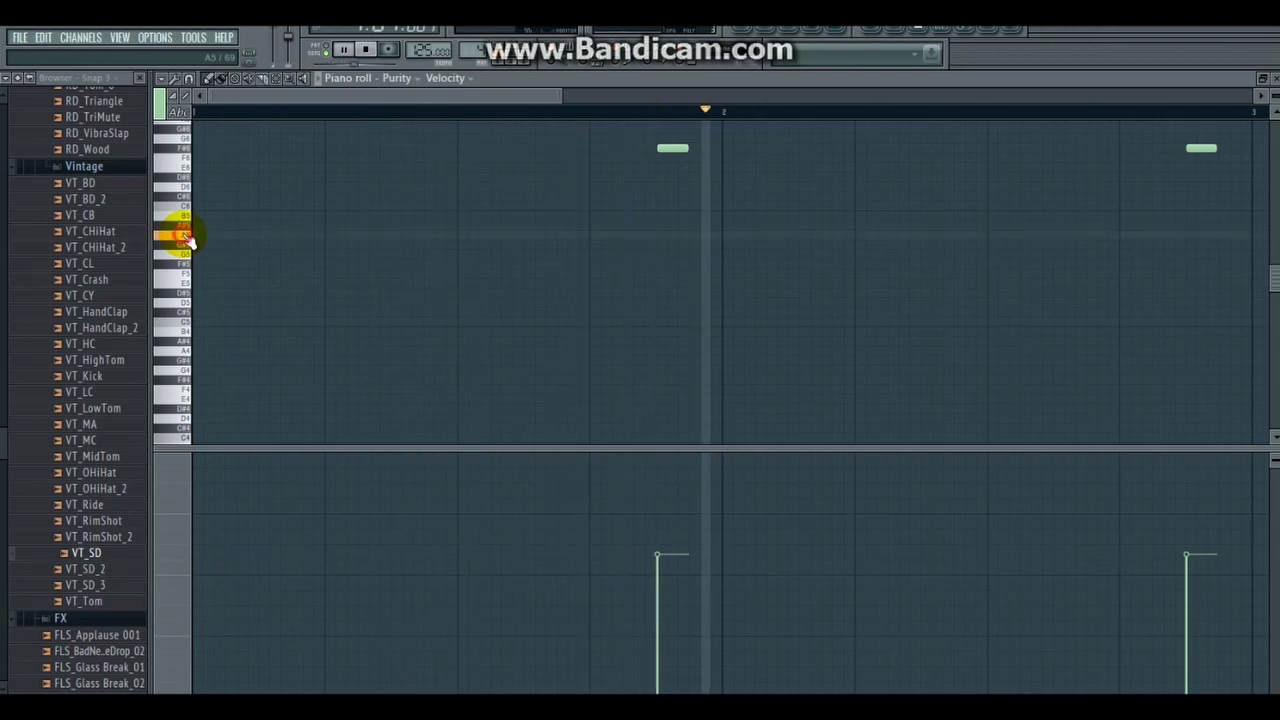
{"action": "key", "text": "space"}
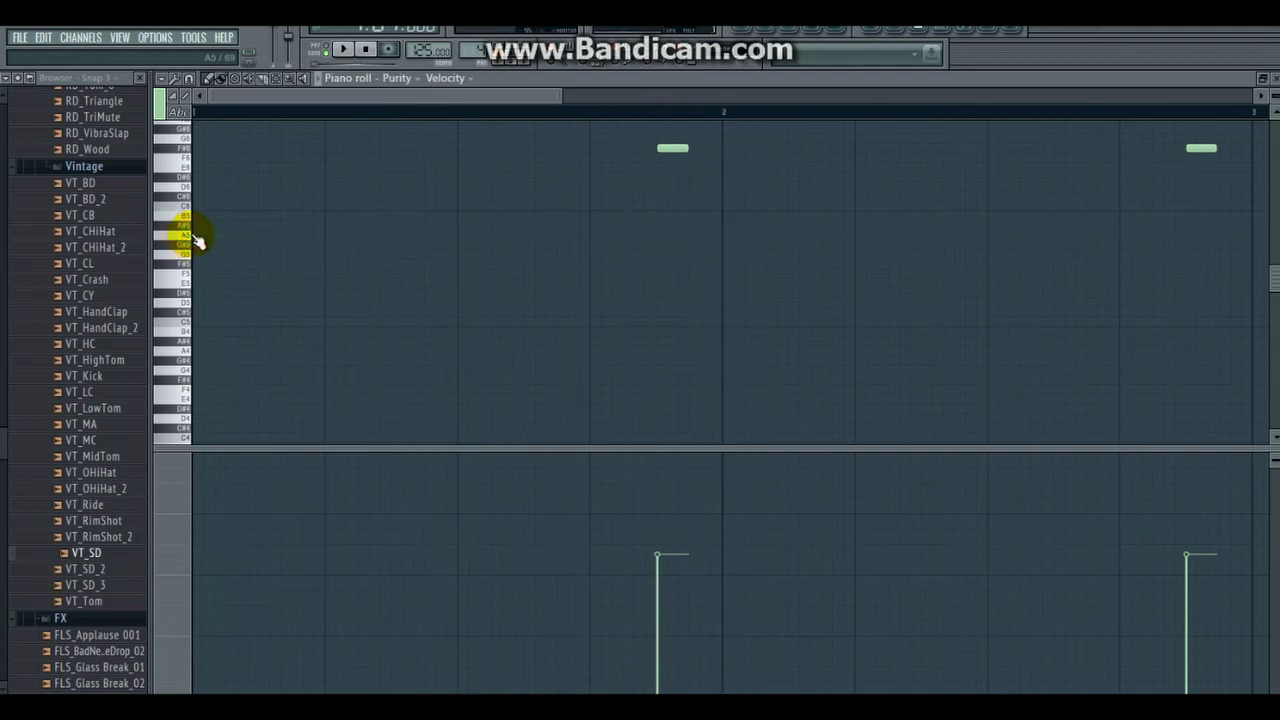
{"action": "left_click", "coordinate": [403, 237]}
{"action": "key", "text": "space"}
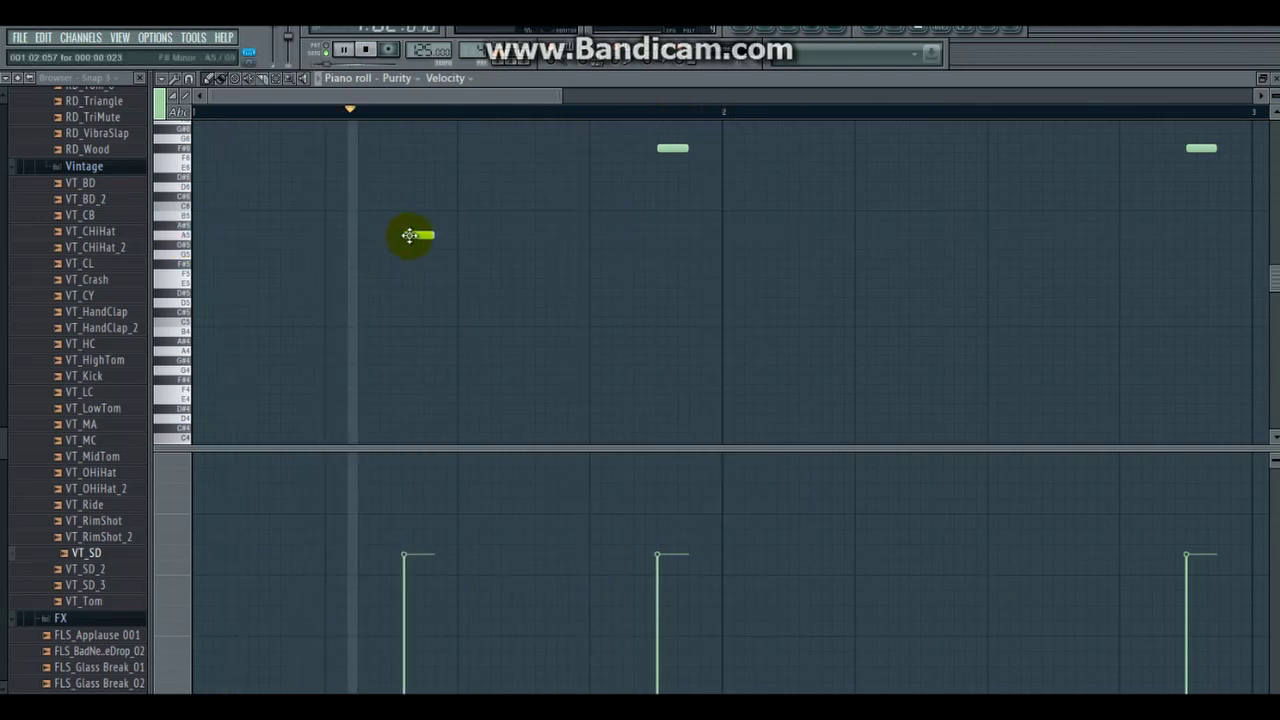
{"action": "left_click_drag", "start_coordinate": [408, 552], "coordinate": [403, 514]}
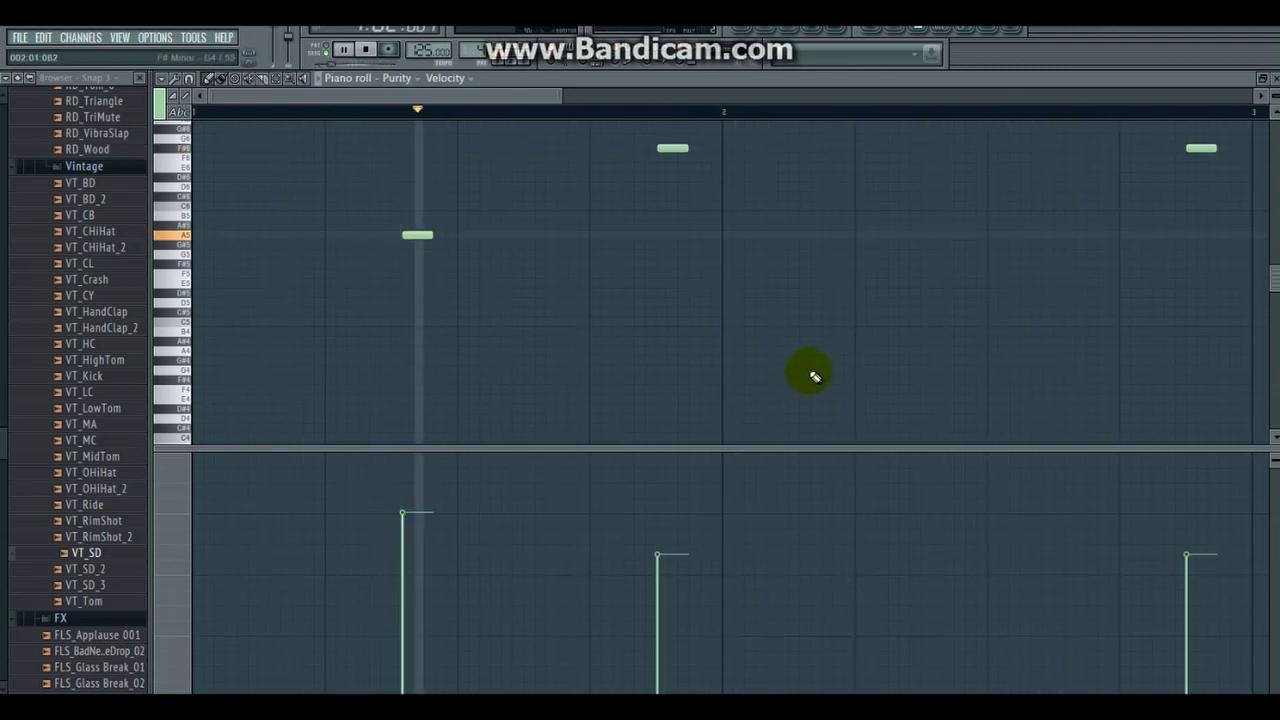
Step: Add A5 notes under both F#6 notes and at 2:02:049, playing the beat to check them before stopping
{"action": "left_click", "coordinate": [662, 235]}
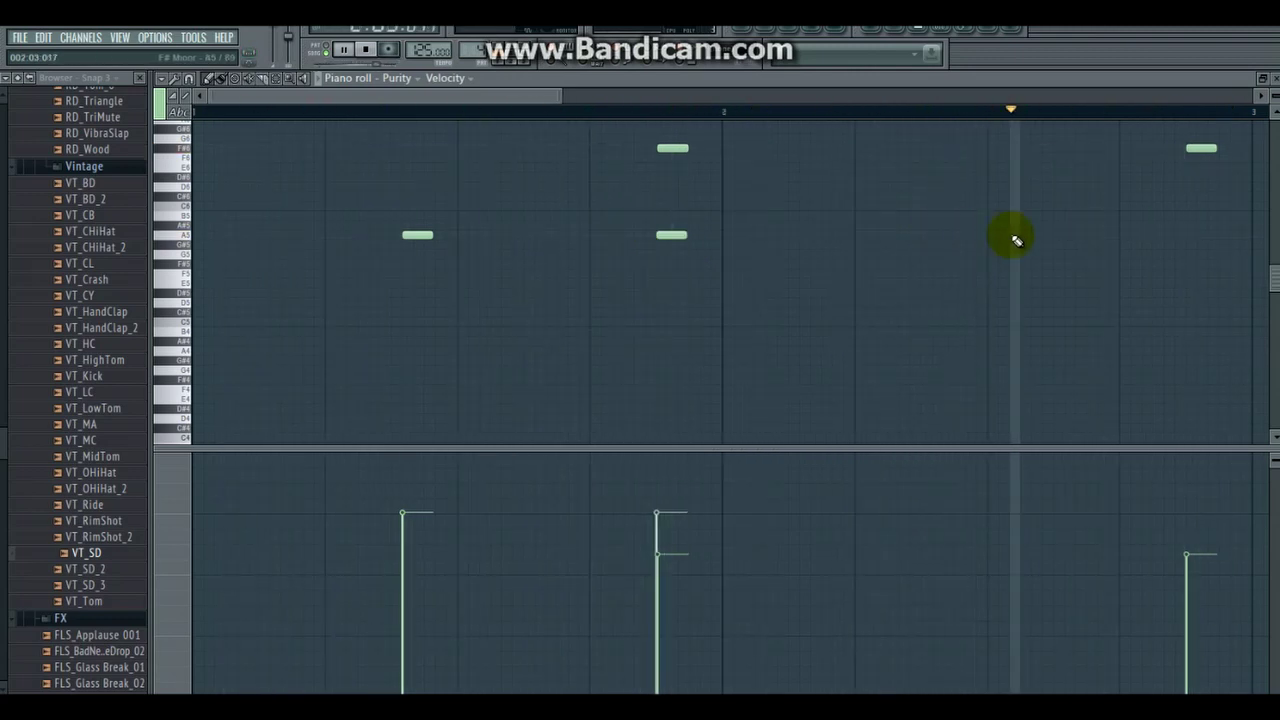
{"action": "left_click", "coordinate": [936, 236]}
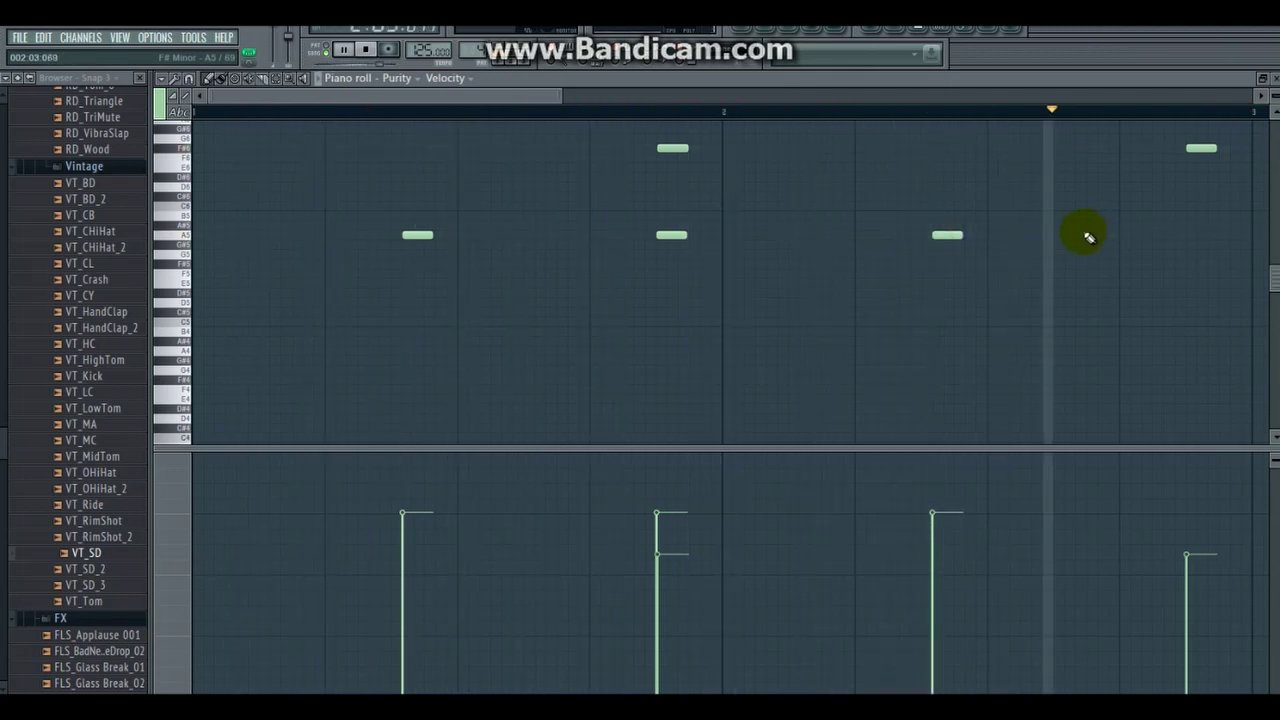
{"action": "left_click_drag", "start_coordinate": [941, 236], "coordinate": [930, 236]}
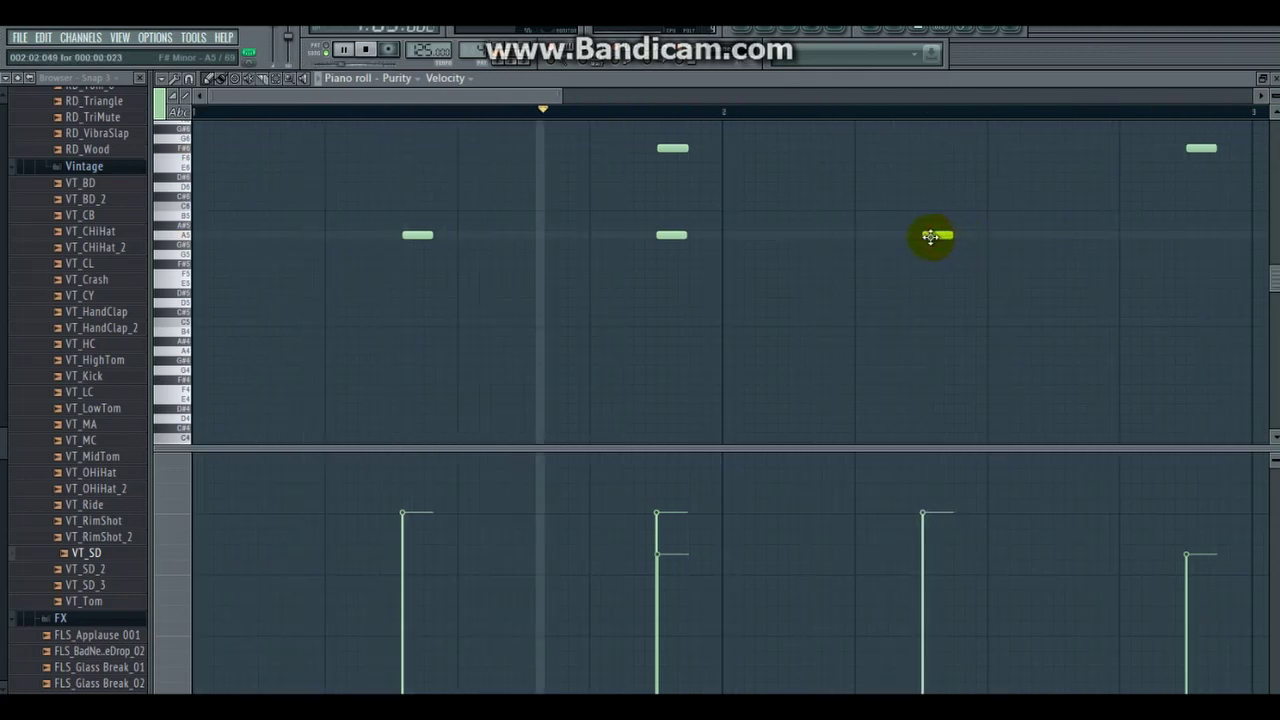
{"action": "left_click", "coordinate": [1196, 234]}
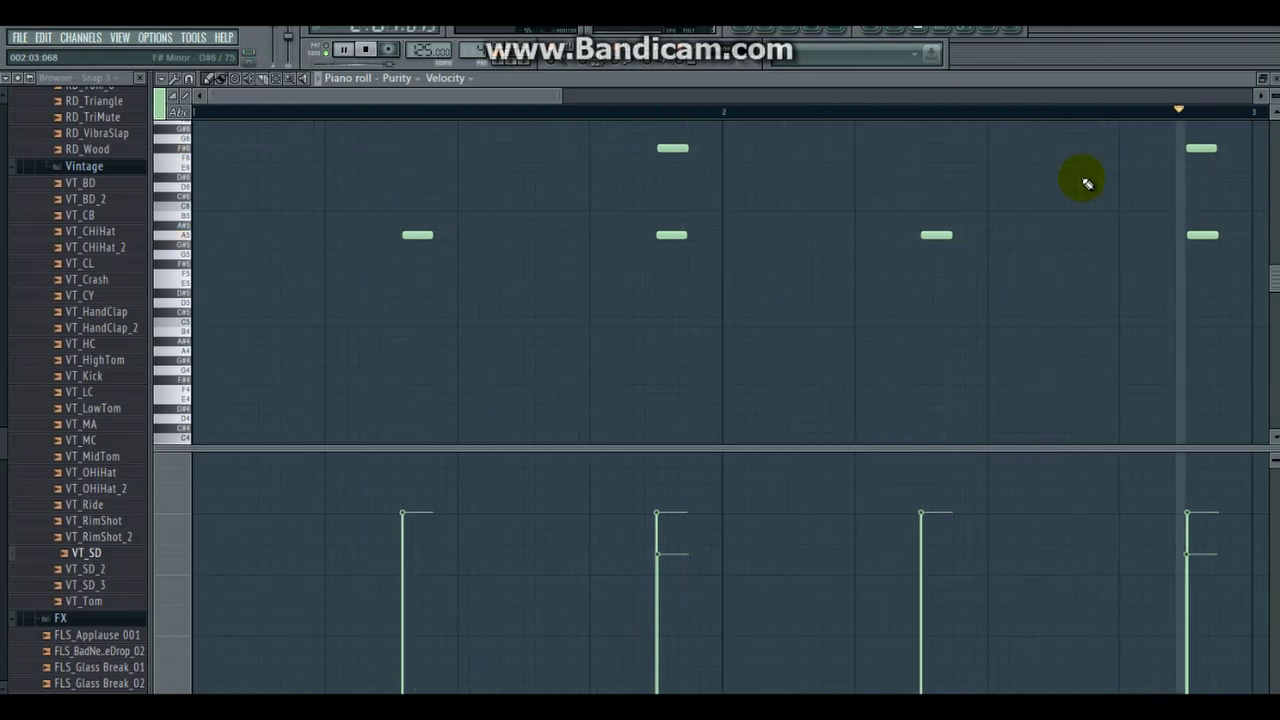
{"action": "key", "text": "space"}
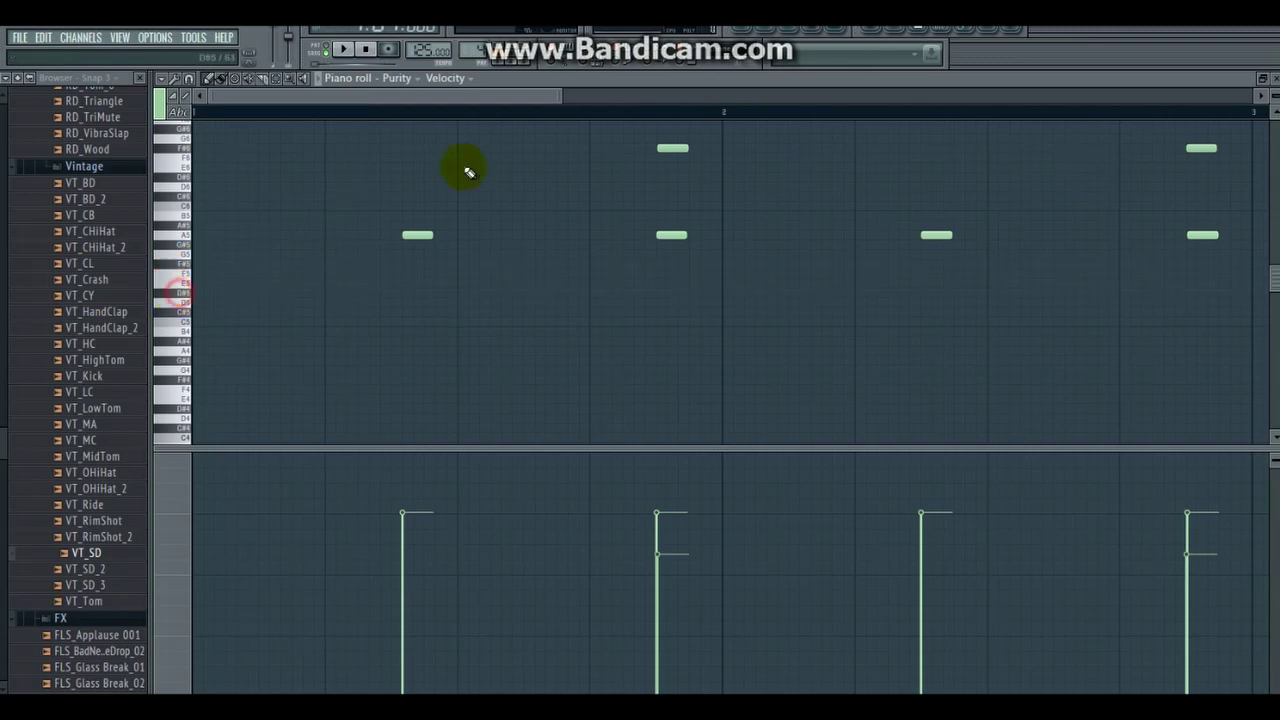
Step: Create a new pattern named Percu2 and return to the playlist
{"action": "left_click", "coordinate": [763, 28]}
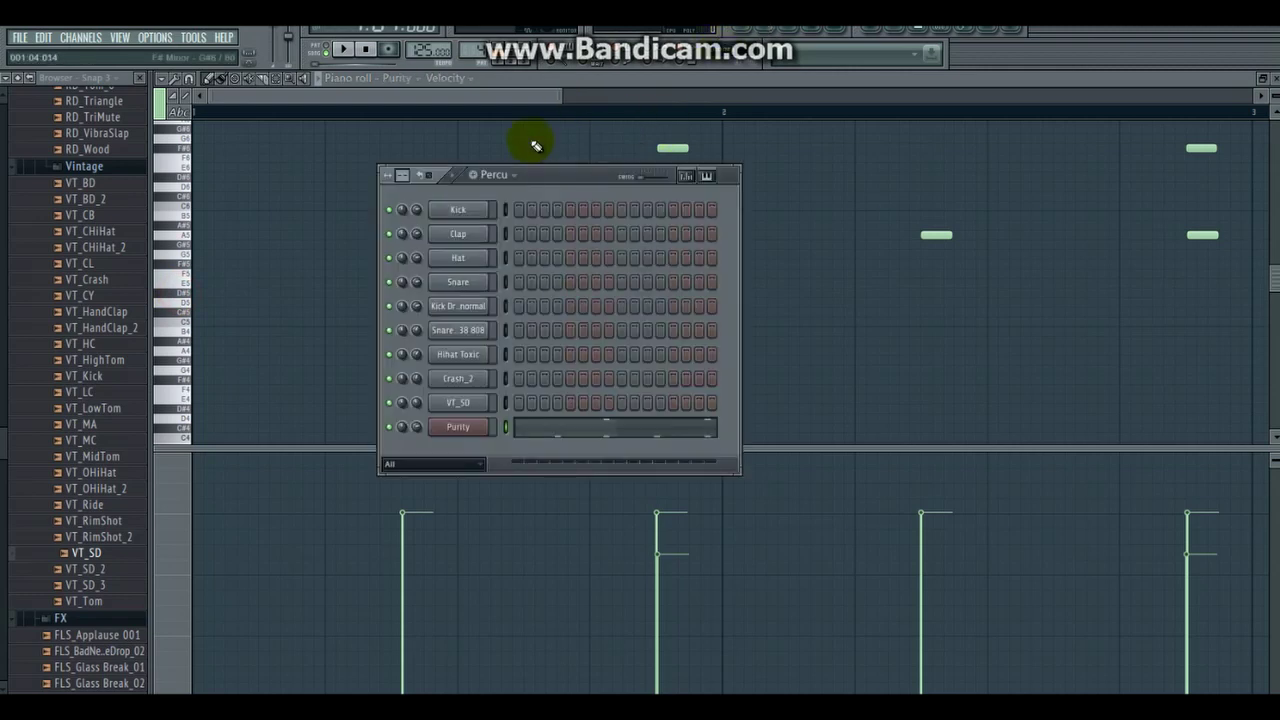
{"action": "left_click", "coordinate": [476, 178]}
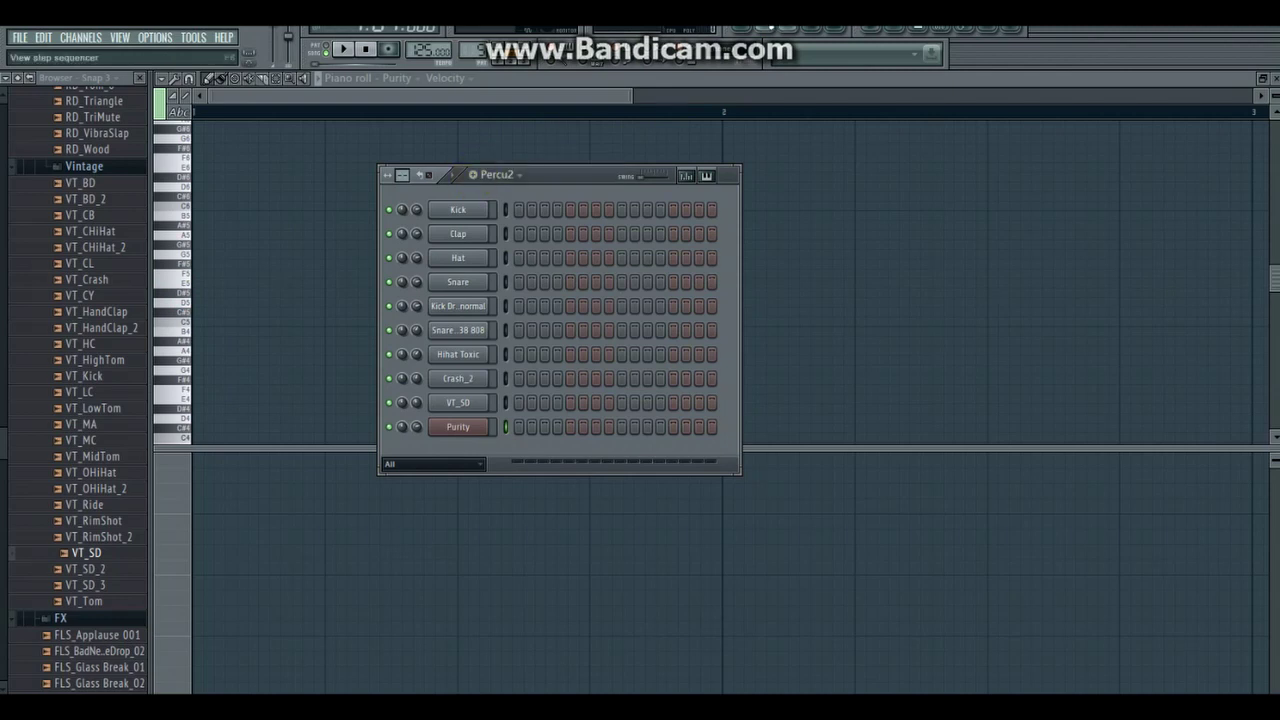
{"action": "left_click", "coordinate": [748, 28]}
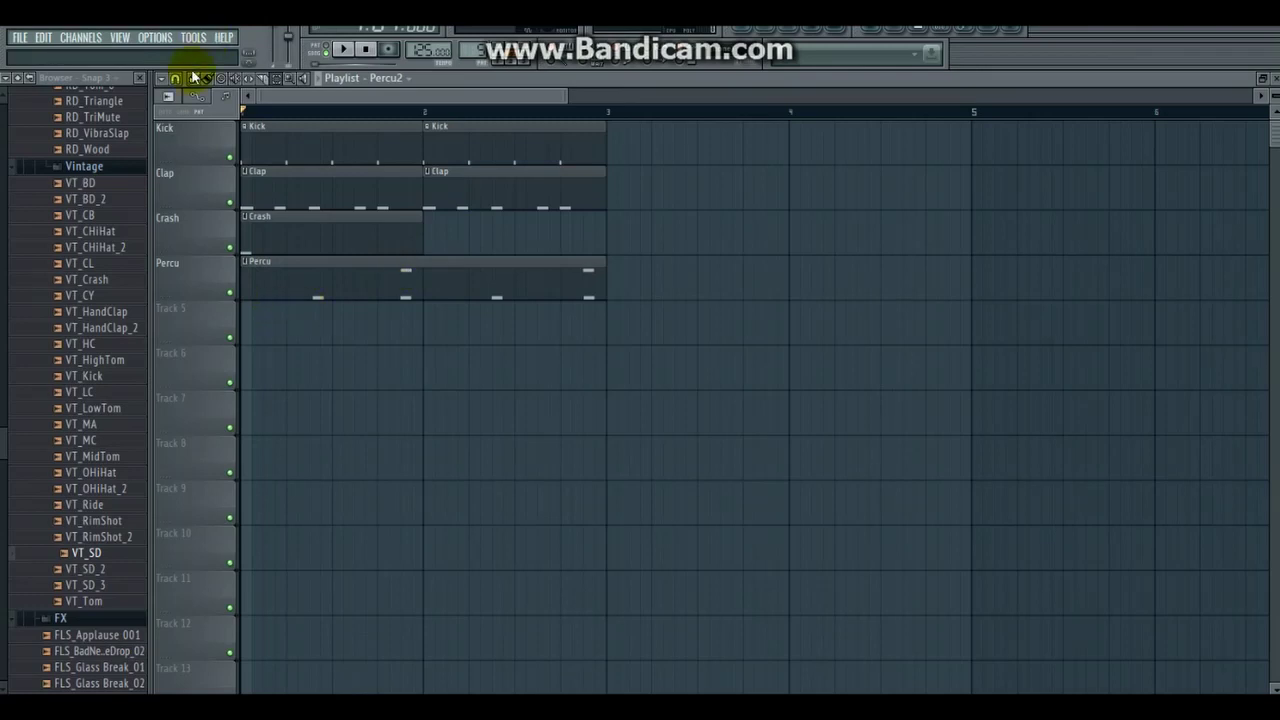
Step: Place a Percu2 clip at bar 1 of playlist track 5 and name that track Percu2
{"action": "left_click", "coordinate": [260, 323]}
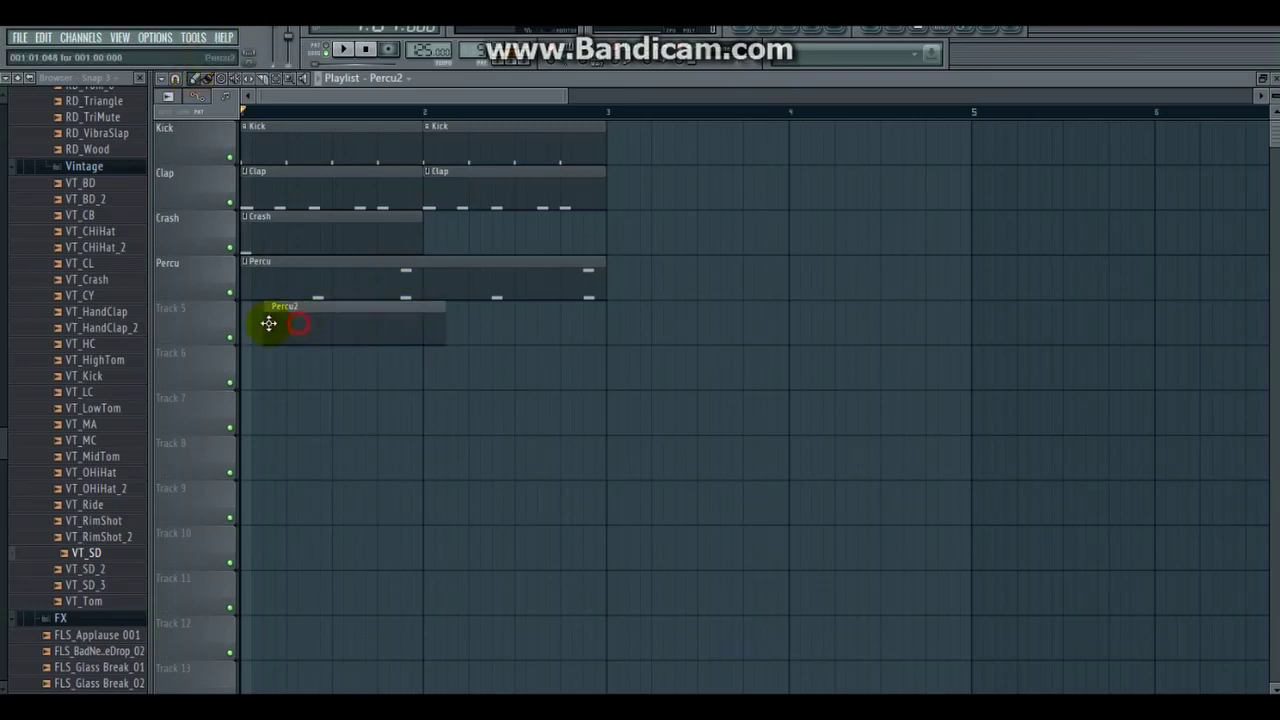
{"action": "right_click", "coordinate": [218, 328]}
{"action": "left_click", "coordinate": [250, 311]}
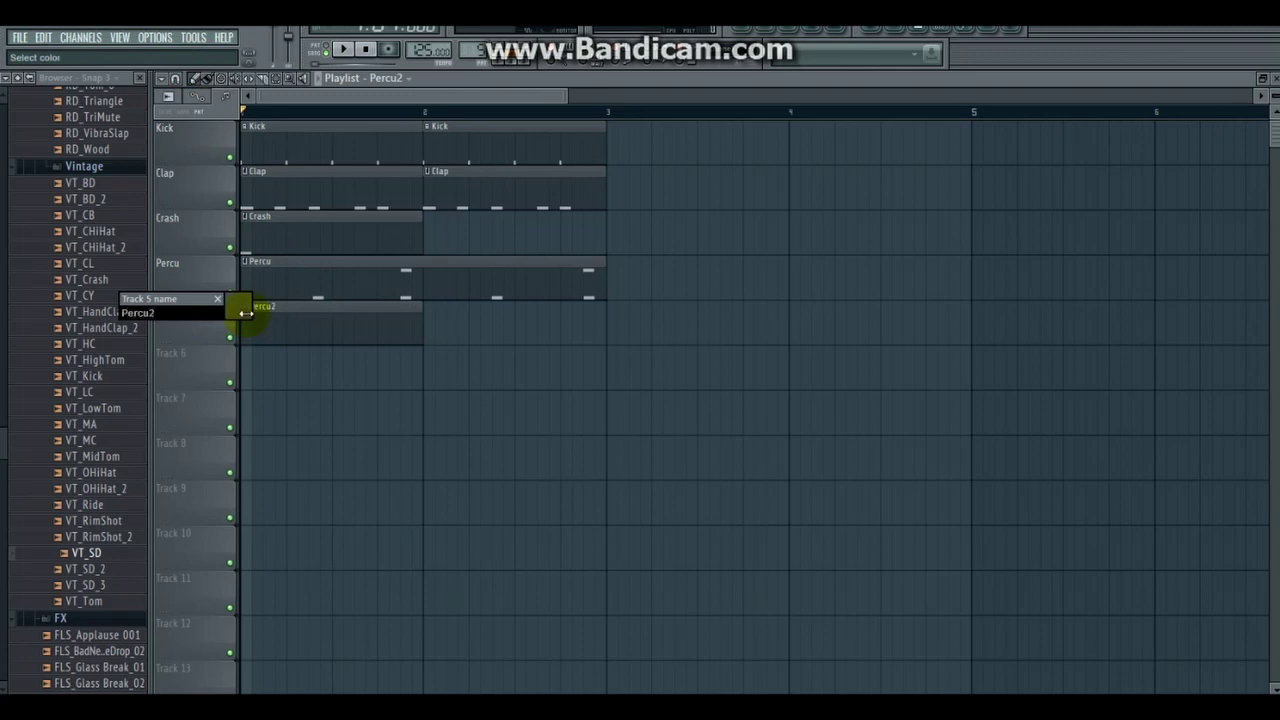
Step: Play the arrangement, select bar 1 of the playlist as the playback range and open Purity's piano roll for Percu2
{"action": "key", "text": "space"}
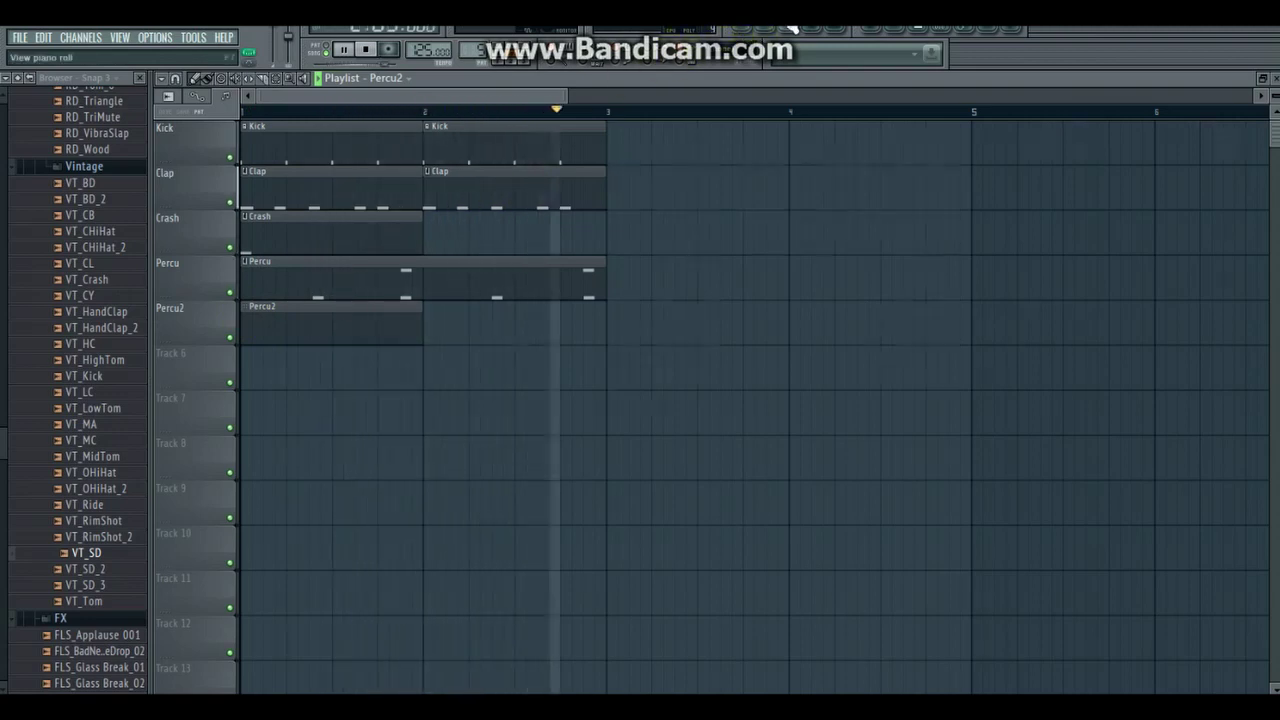
{"action": "key", "text": "F7"}
{"action": "key", "text": "F5"}
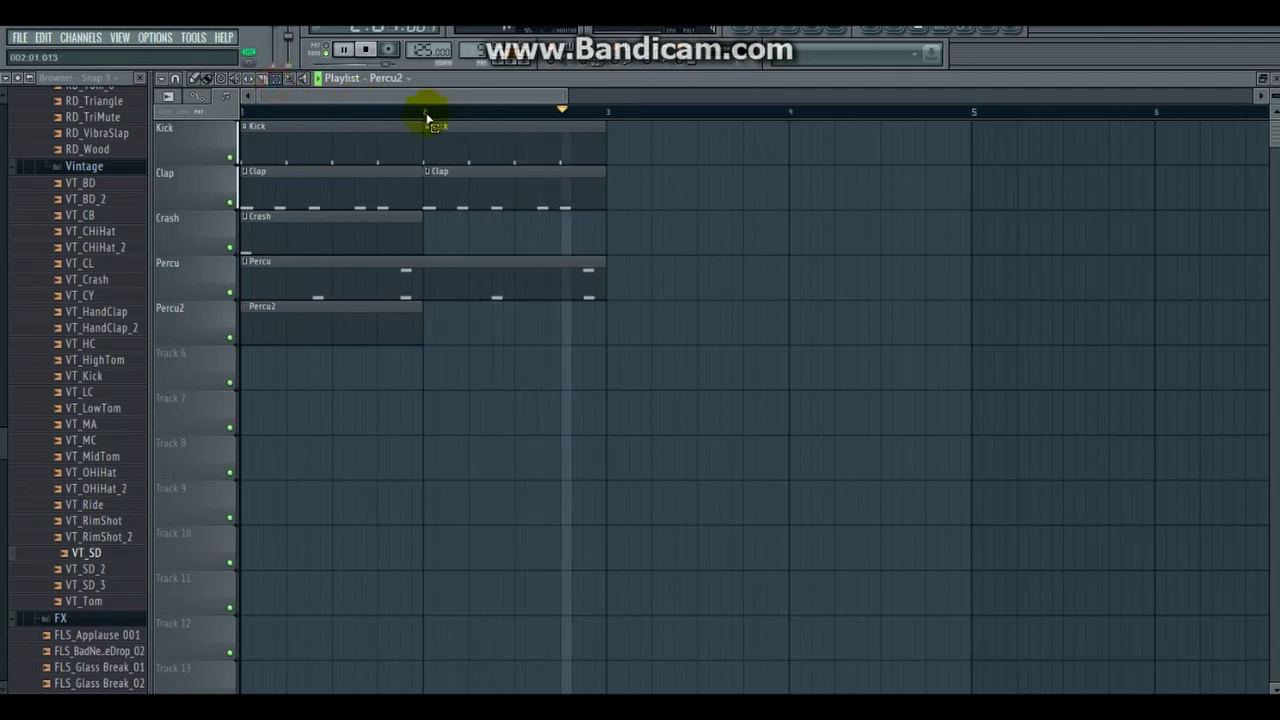
{"action": "left_click_drag", "start_coordinate": [428, 118], "coordinate": [240, 112]}
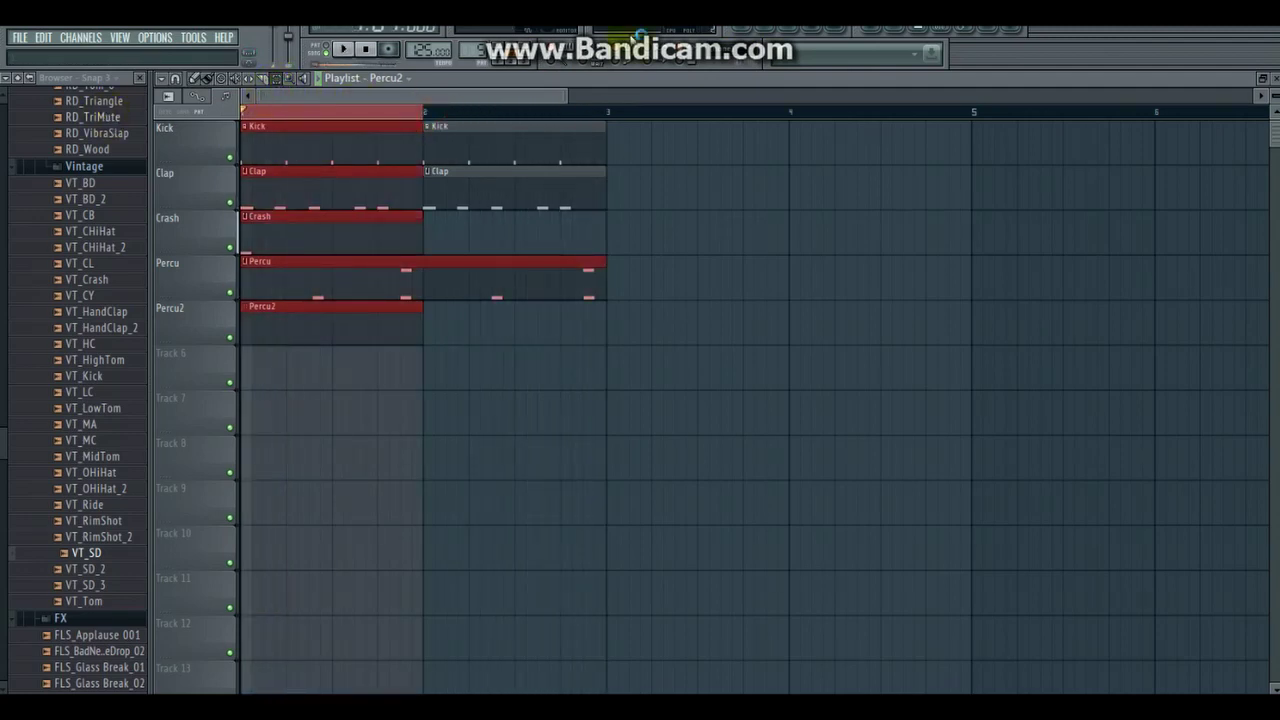
{"action": "left_click", "coordinate": [789, 28]}
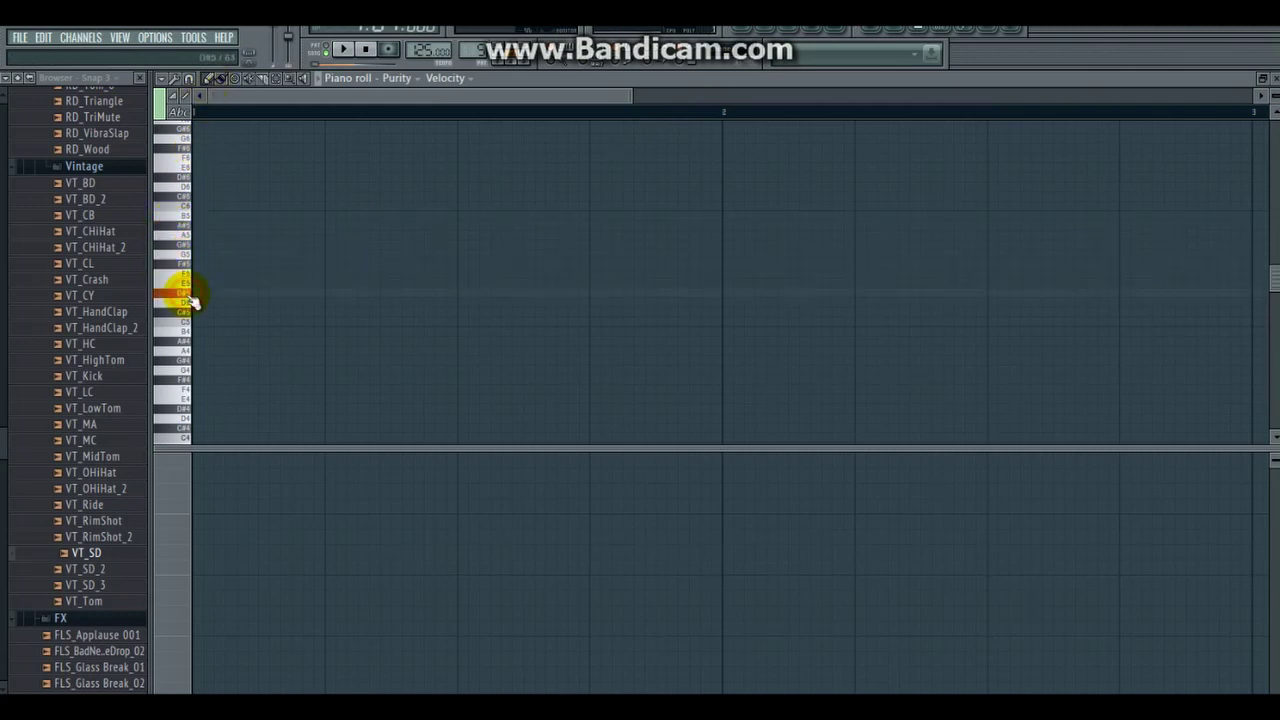
Step: With the beat playing, place an E5 note halfway through beat 3 and a D#5 note halfway through beat 2 of bar 1
{"action": "key", "text": "space"}
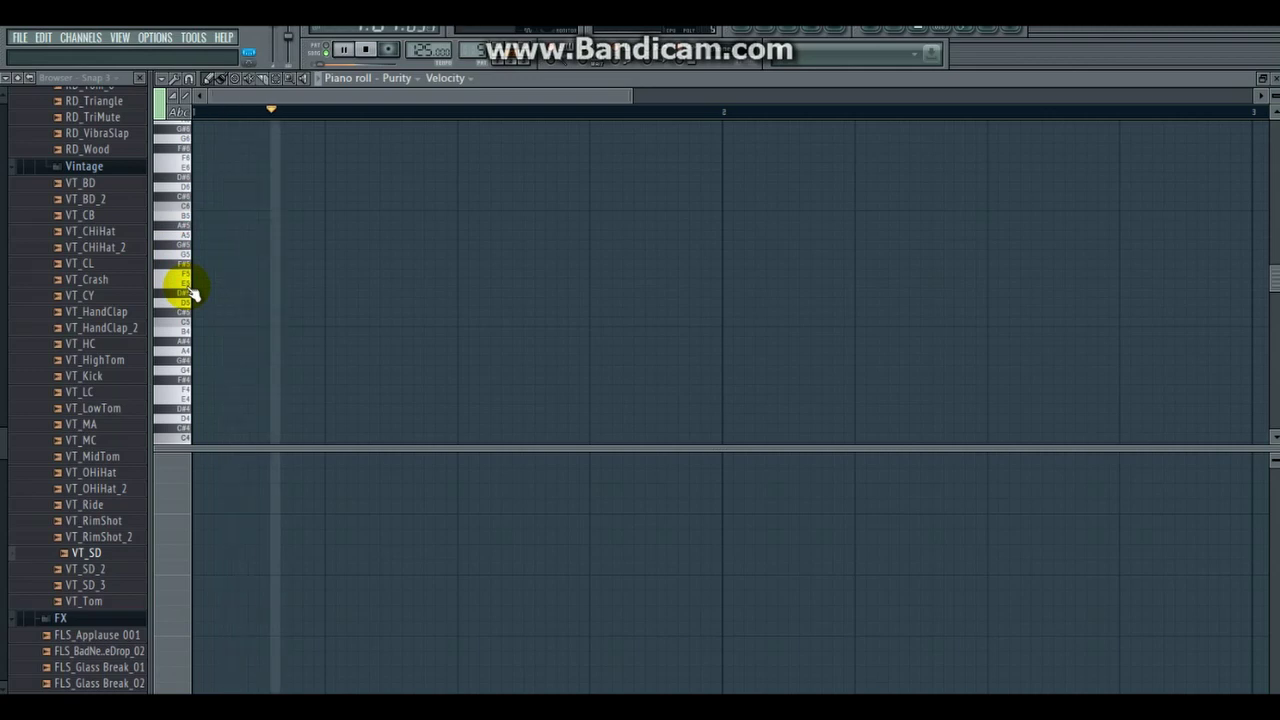
{"action": "left_click", "coordinate": [188, 288]}
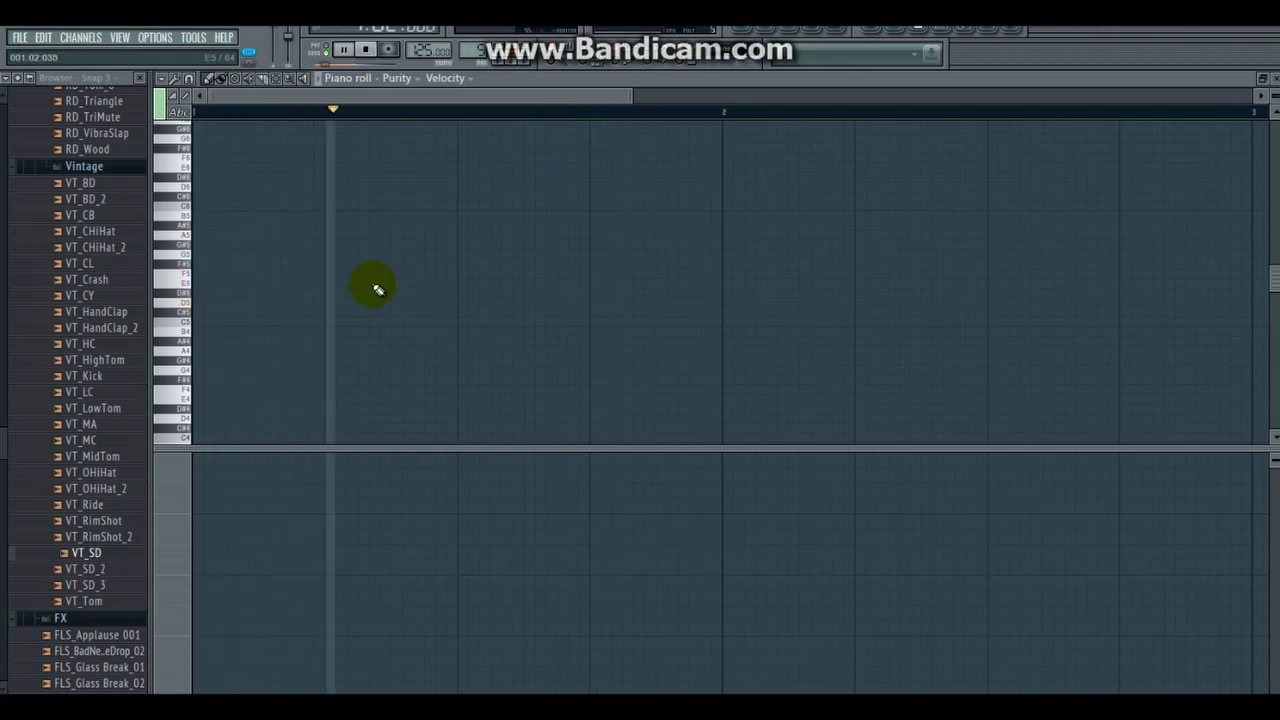
{"action": "left_click", "coordinate": [530, 284]}
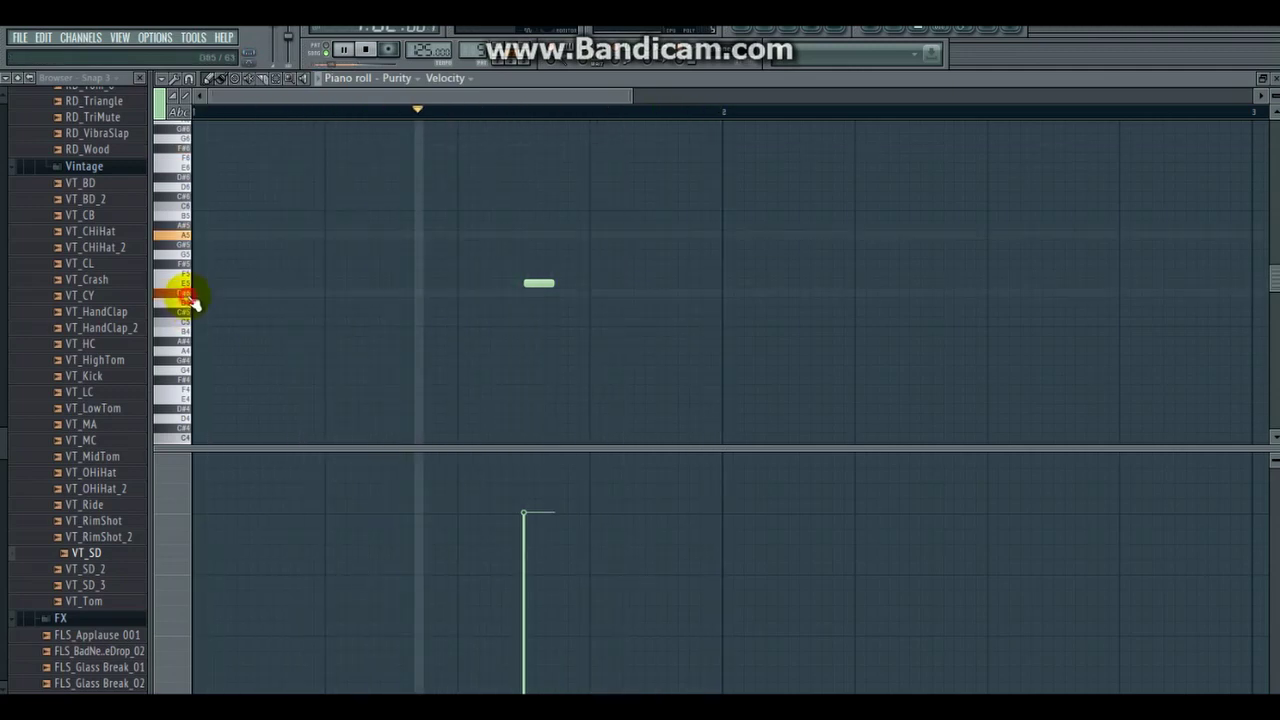
{"action": "left_click", "coordinate": [470, 294]}
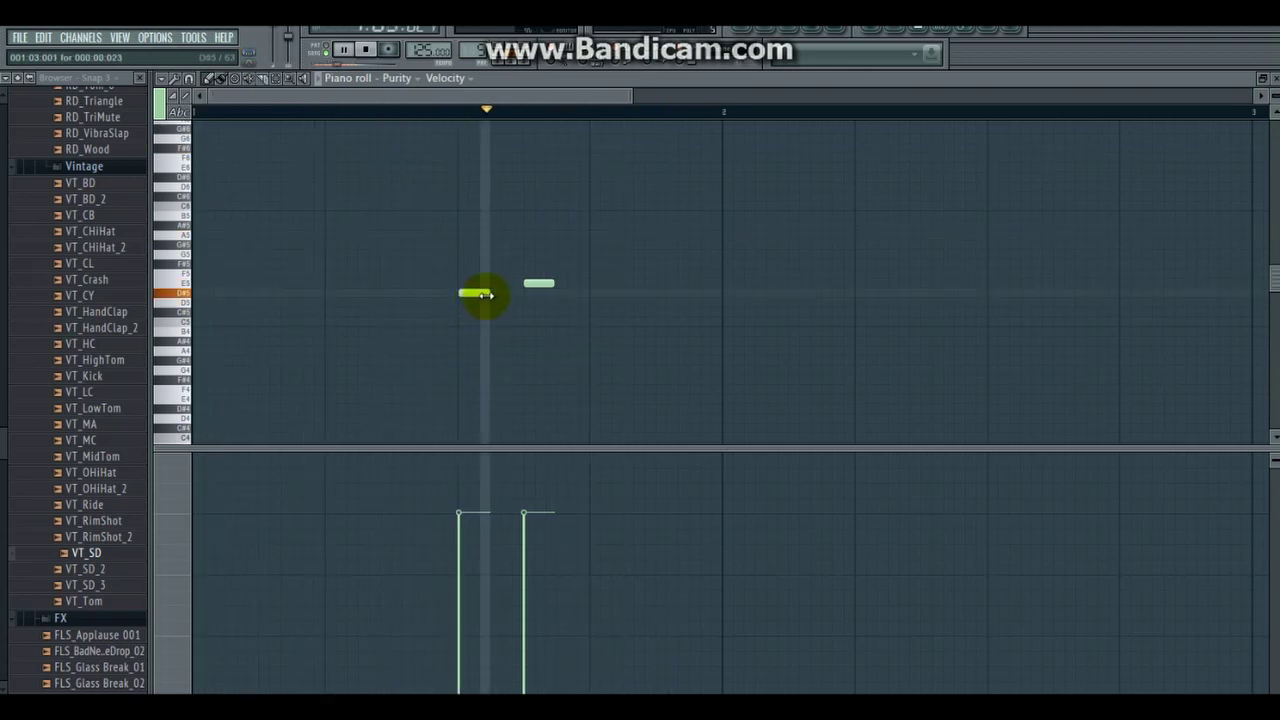
{"action": "right_click", "coordinate": [476, 293]}
{"action": "left_click", "coordinate": [411, 294]}
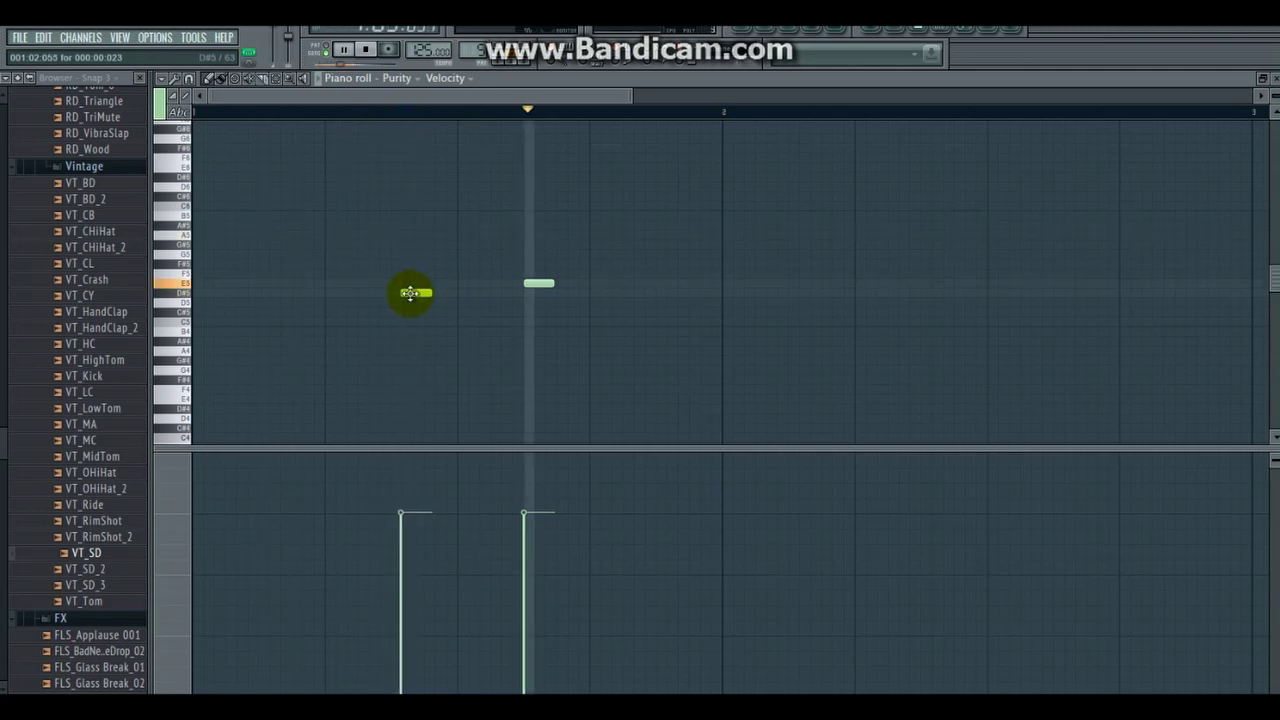
{"action": "left_click_drag", "start_coordinate": [409, 293], "coordinate": [400, 293]}
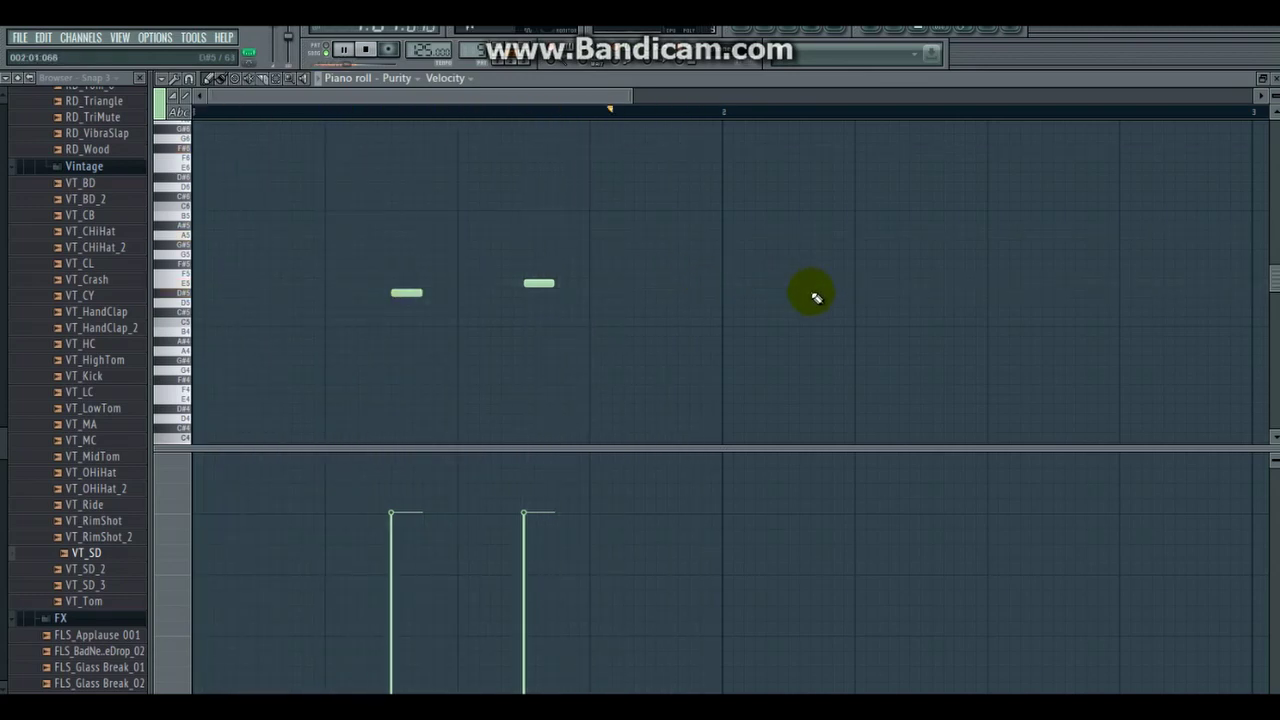
{"action": "key", "text": "space"}
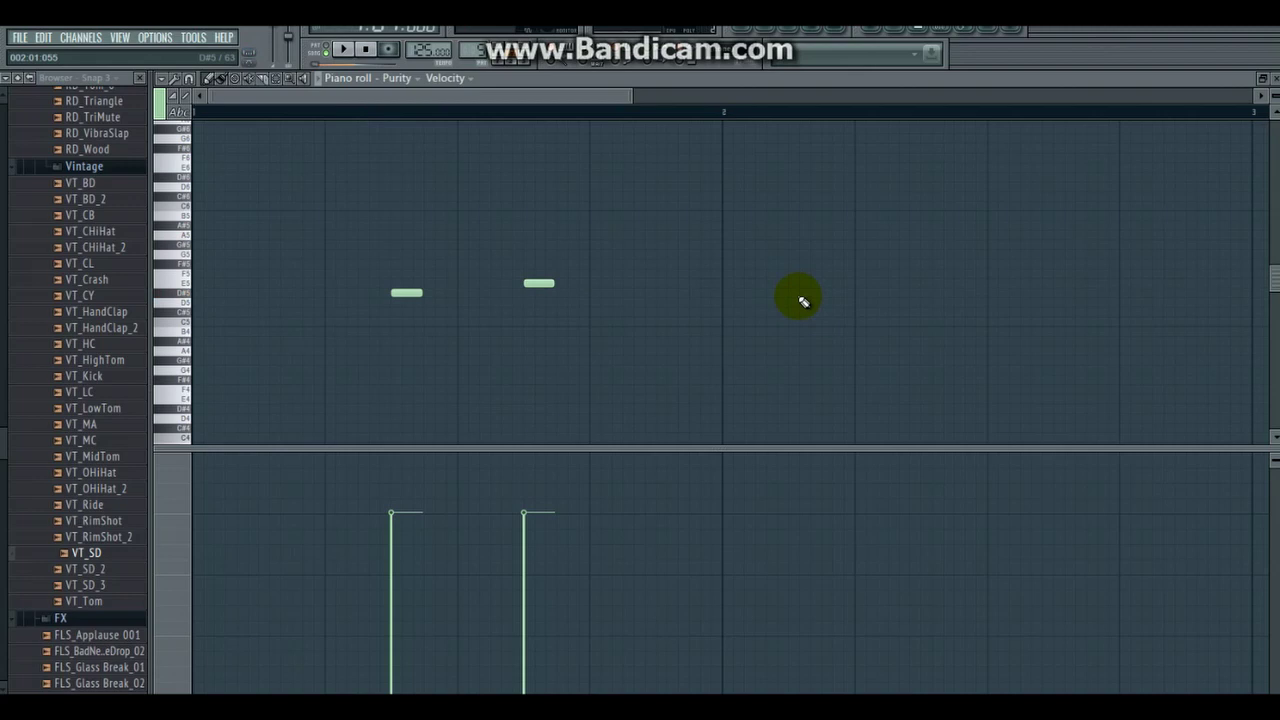
Step: Duplicate the two bar 1 notes and place the copies at the same beat positions in bar 2
{"action": "left_click_drag", "start_coordinate": [367, 253], "coordinate": [657, 337]}
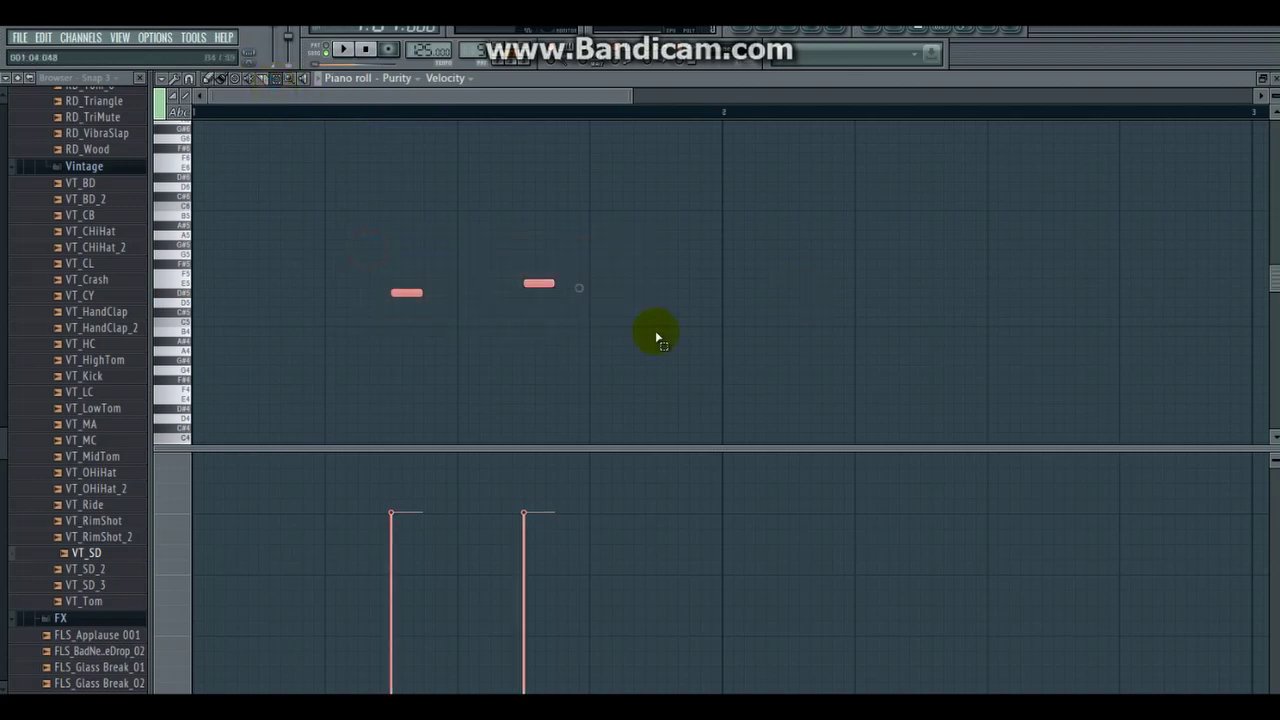
{"action": "left_click", "coordinate": [168, 80]}
{"action": "mouse_move", "coordinate": [200, 113]}
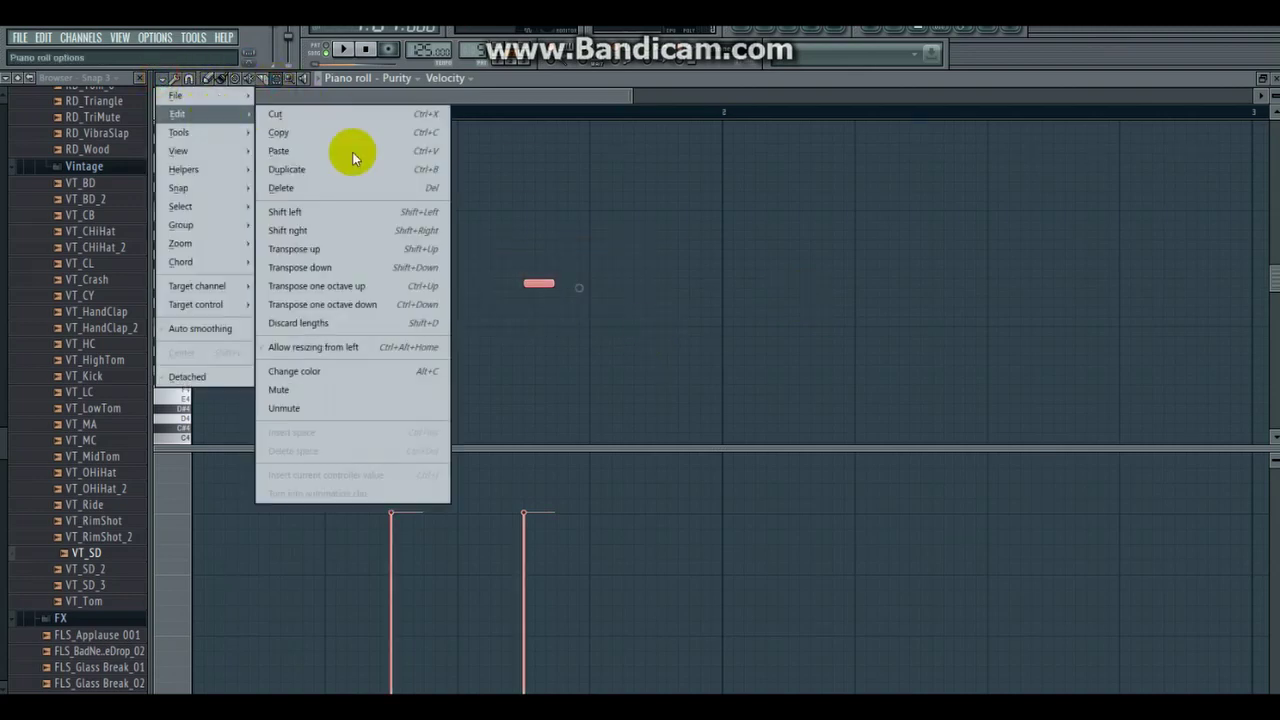
{"action": "left_click", "coordinate": [350, 170]}
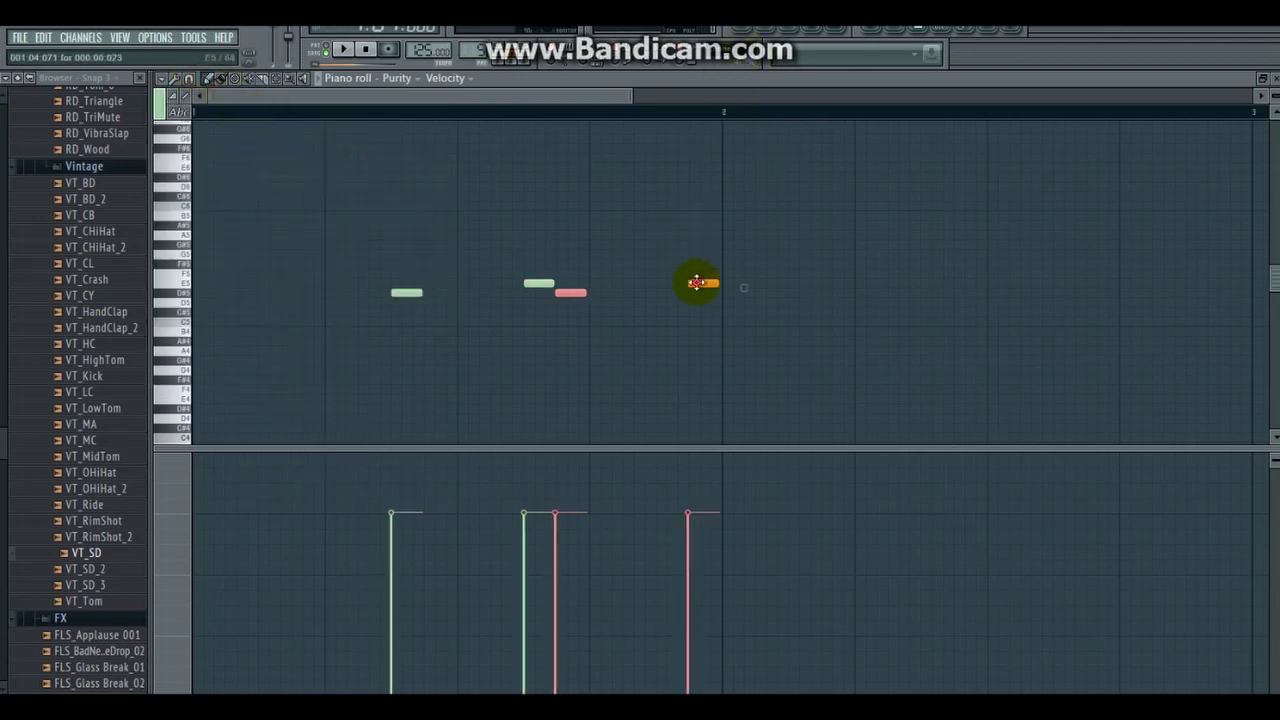
{"action": "left_click_drag", "start_coordinate": [697, 283], "coordinate": [1033, 291]}
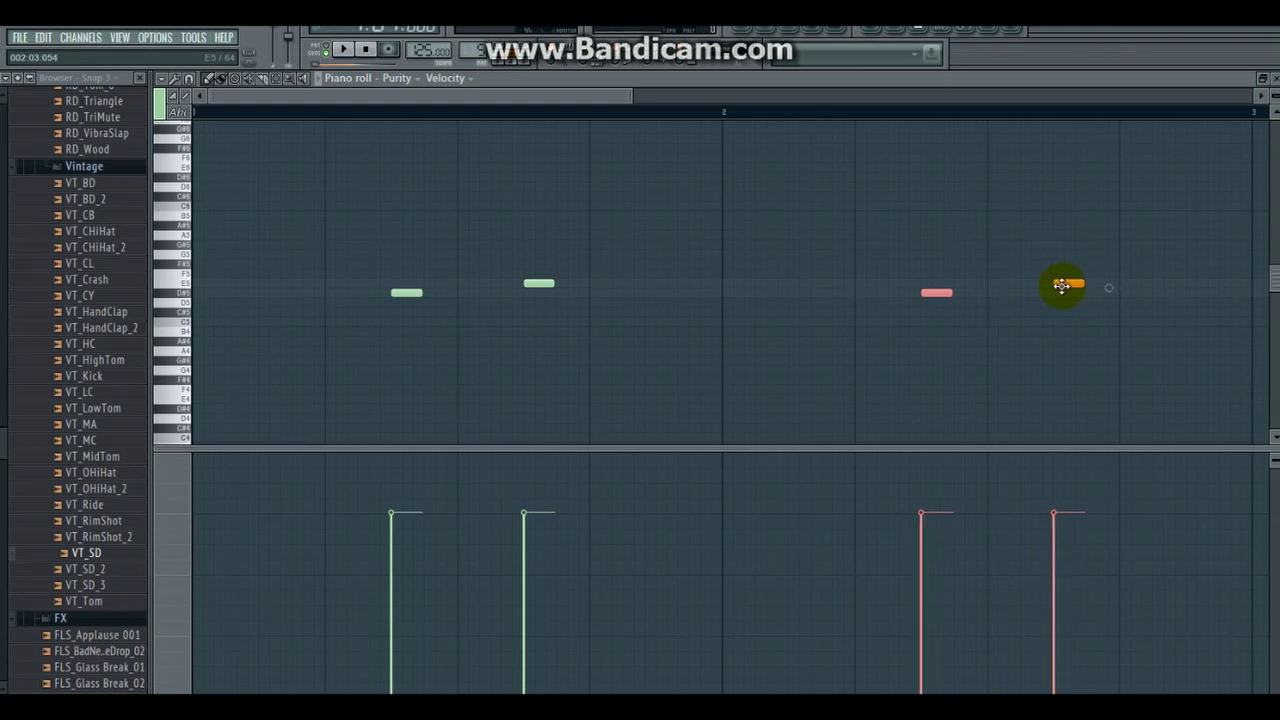
Step: Play the arrangement, clear the bar 1 playback range in the playlist and return to Purity's piano roll
{"action": "key", "text": "space"}
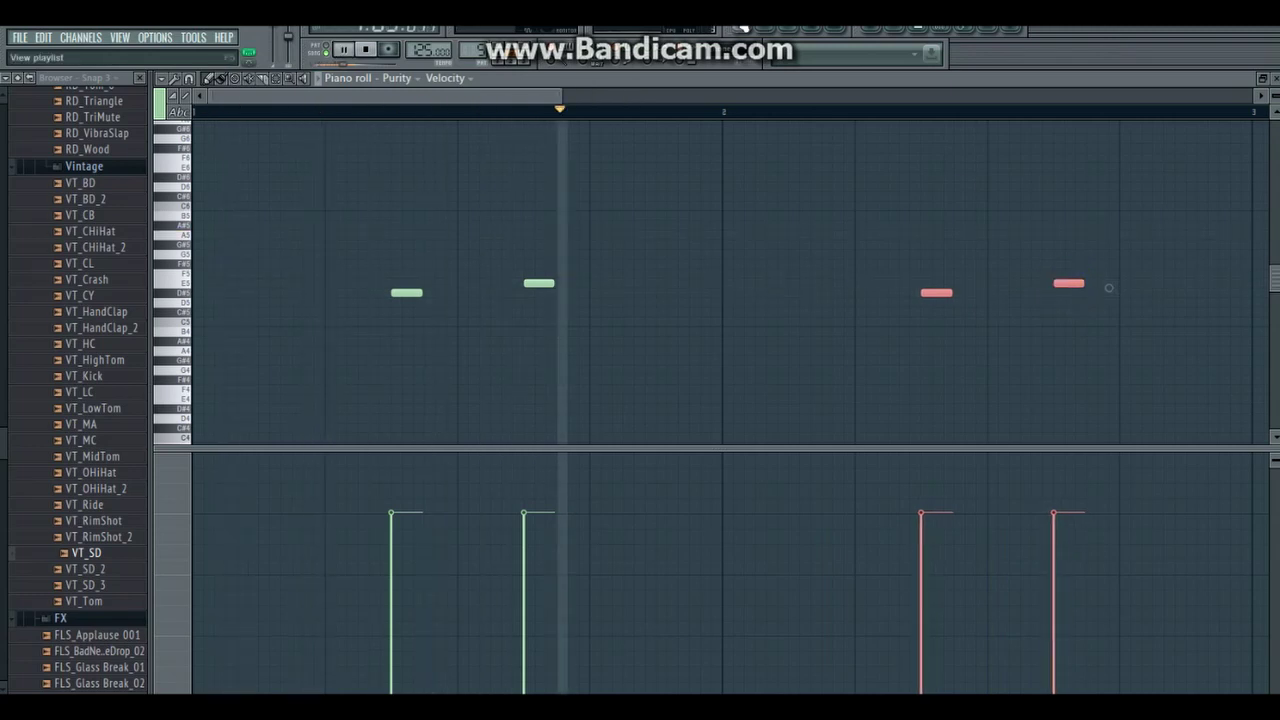
{"action": "key", "text": "F5"}
{"action": "left_click", "coordinate": [416, 125]}
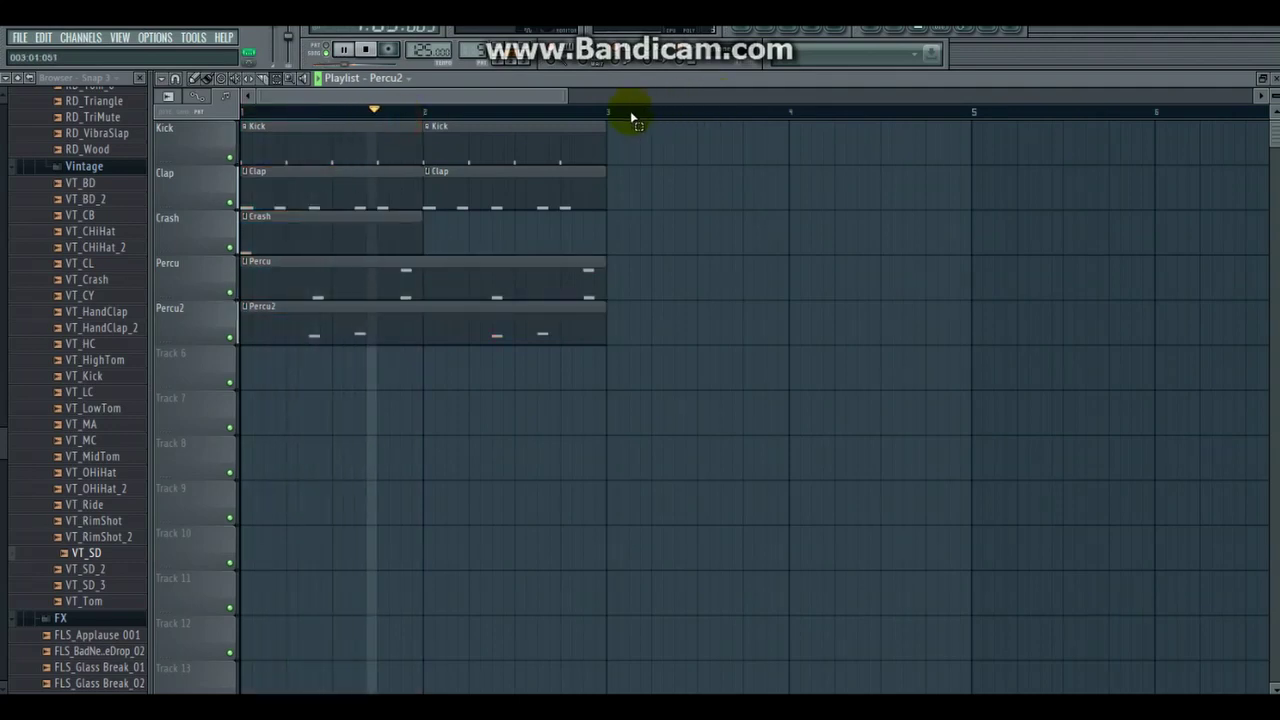
{"action": "left_click", "coordinate": [194, 78]}
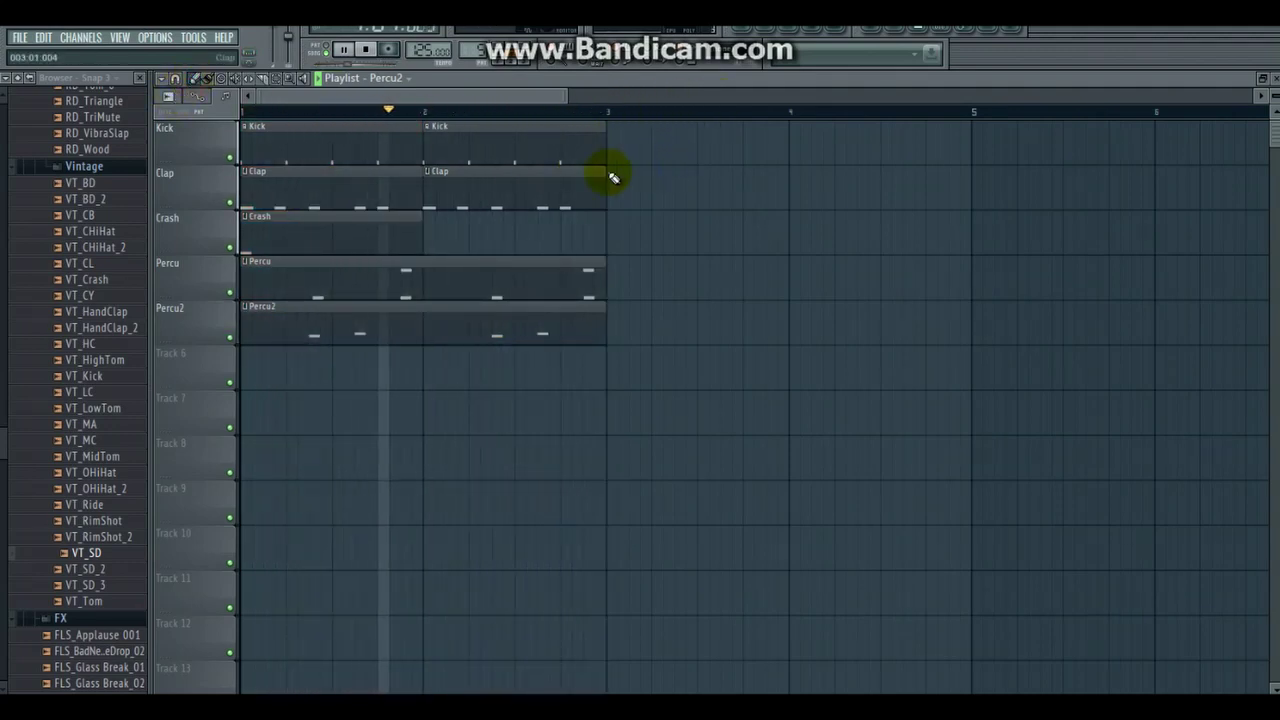
{"action": "key", "text": "F7"}
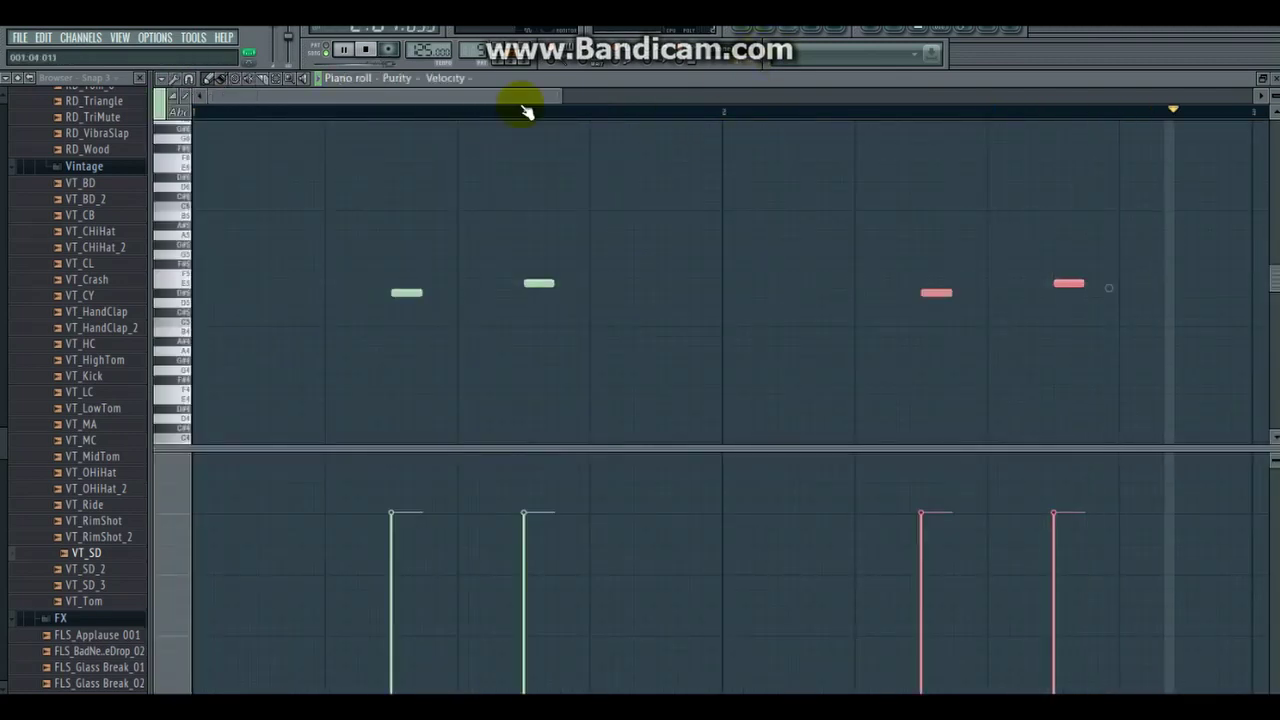
Step: Add a fill of three E5 notes across beat 4 of bar 2, starting on the beat
{"action": "left_click_drag", "start_coordinate": [528, 104], "coordinate": [615, 98]}
{"action": "left_click", "coordinate": [700, 180]}
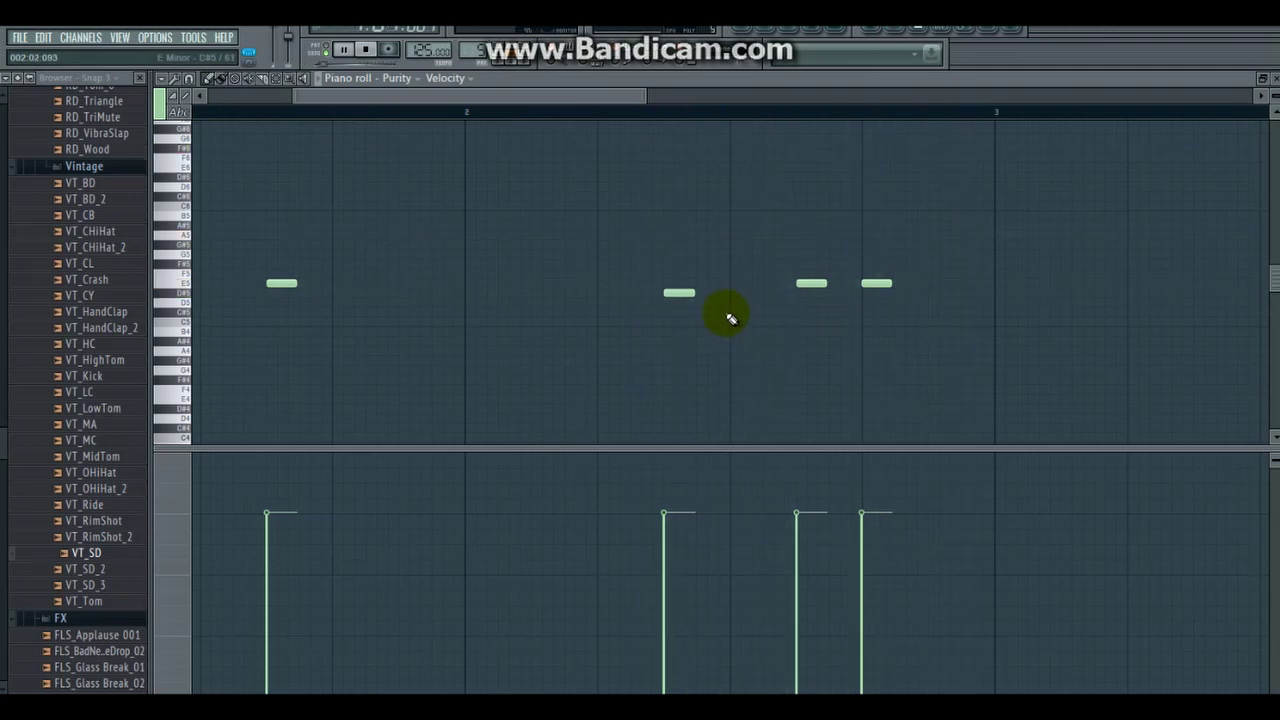
{"action": "left_click", "coordinate": [918, 285]}
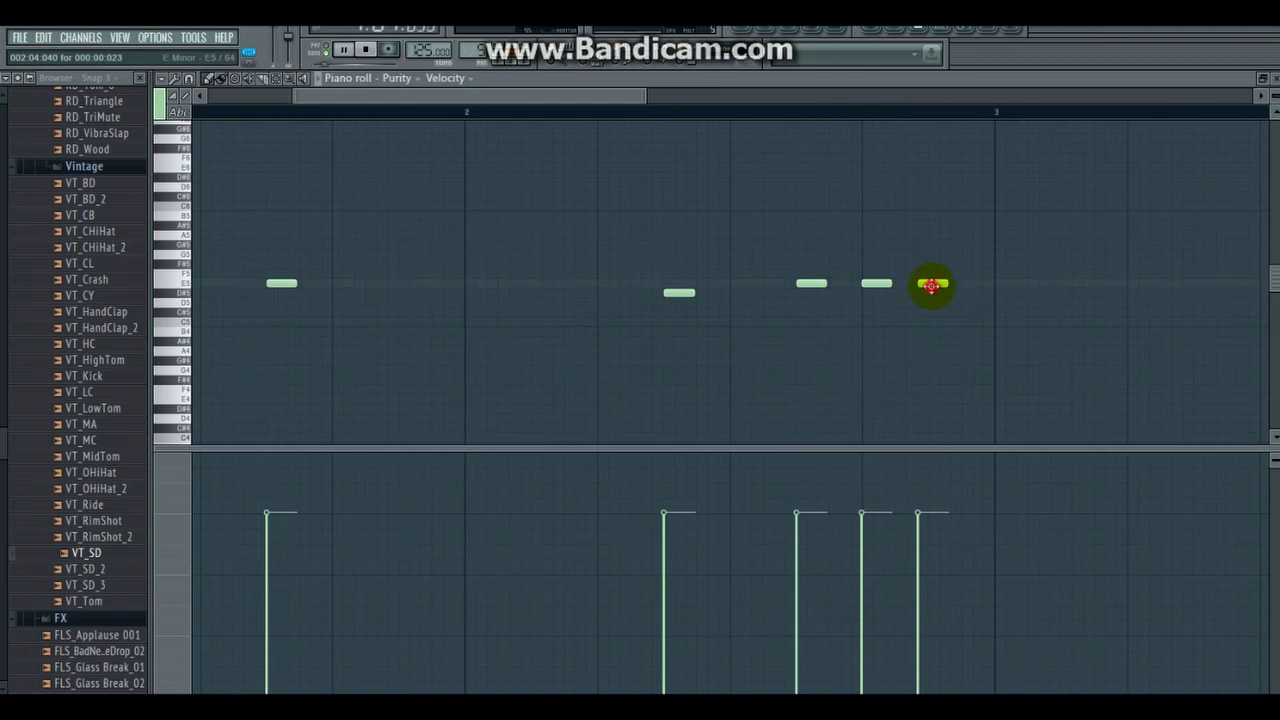
{"action": "left_click_drag", "start_coordinate": [933, 286], "coordinate": [921, 286]}
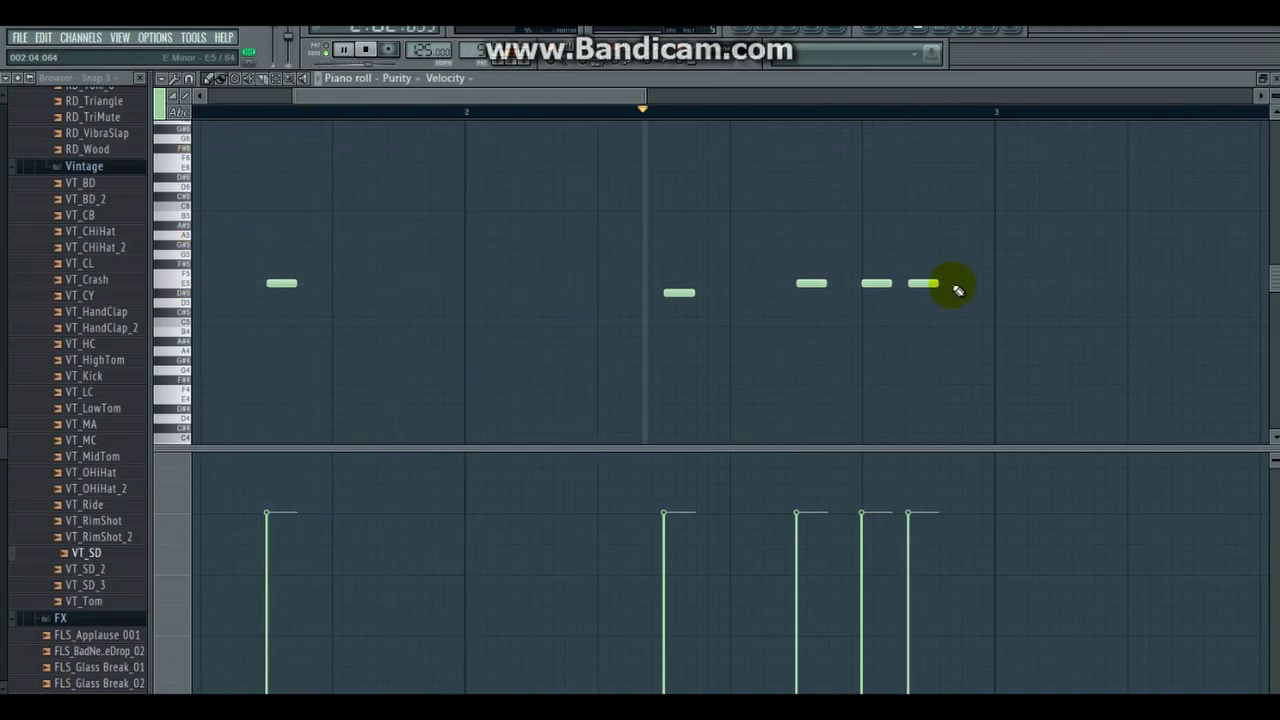
{"action": "left_click", "coordinate": [962, 286]}
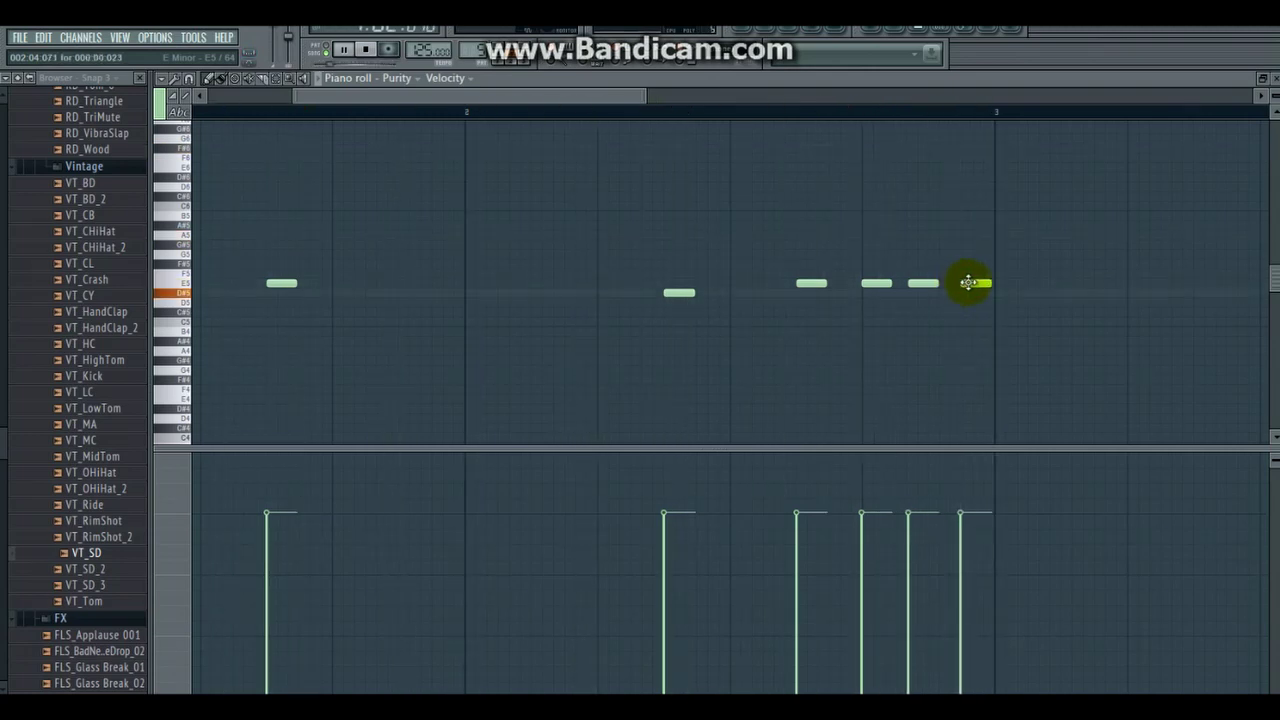
Step: Even out the timing of the last two E5 fill notes and reshape the three fill notes' velocities into a rising ramp
{"action": "left_click_drag", "start_coordinate": [986, 286], "coordinate": [965, 285]}
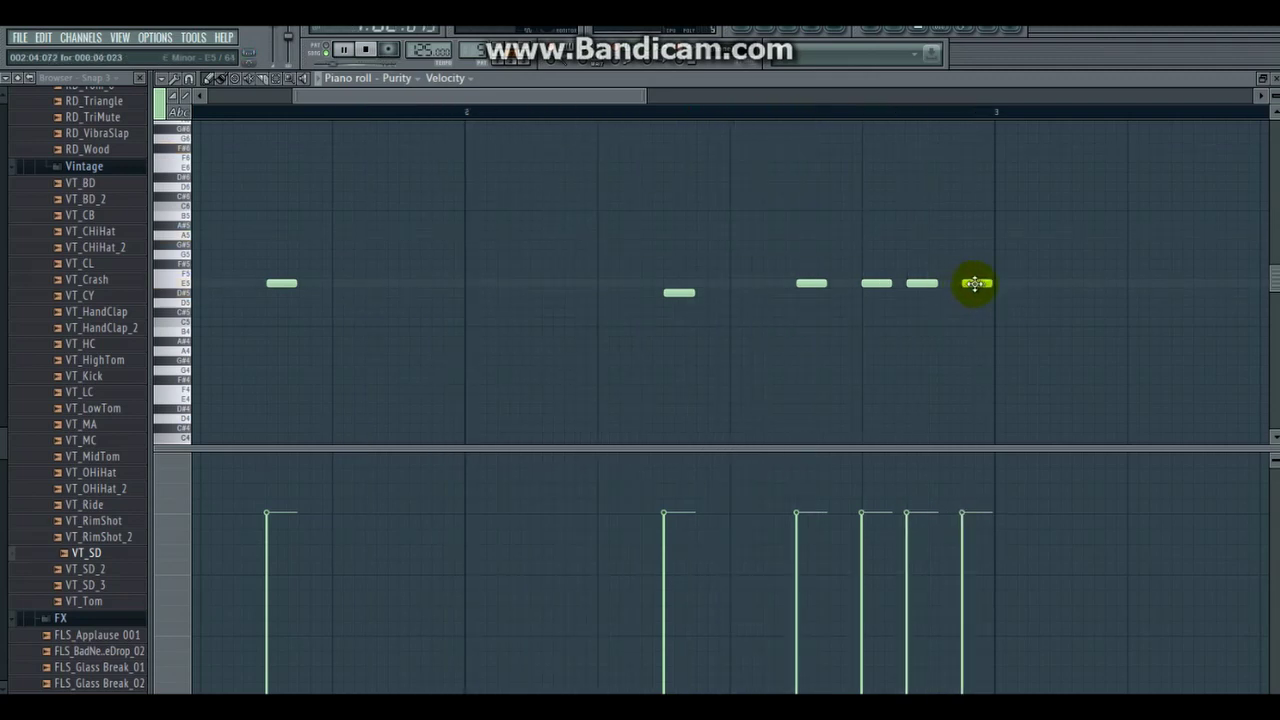
{"action": "left_click_drag", "start_coordinate": [923, 284], "coordinate": [932, 284]}
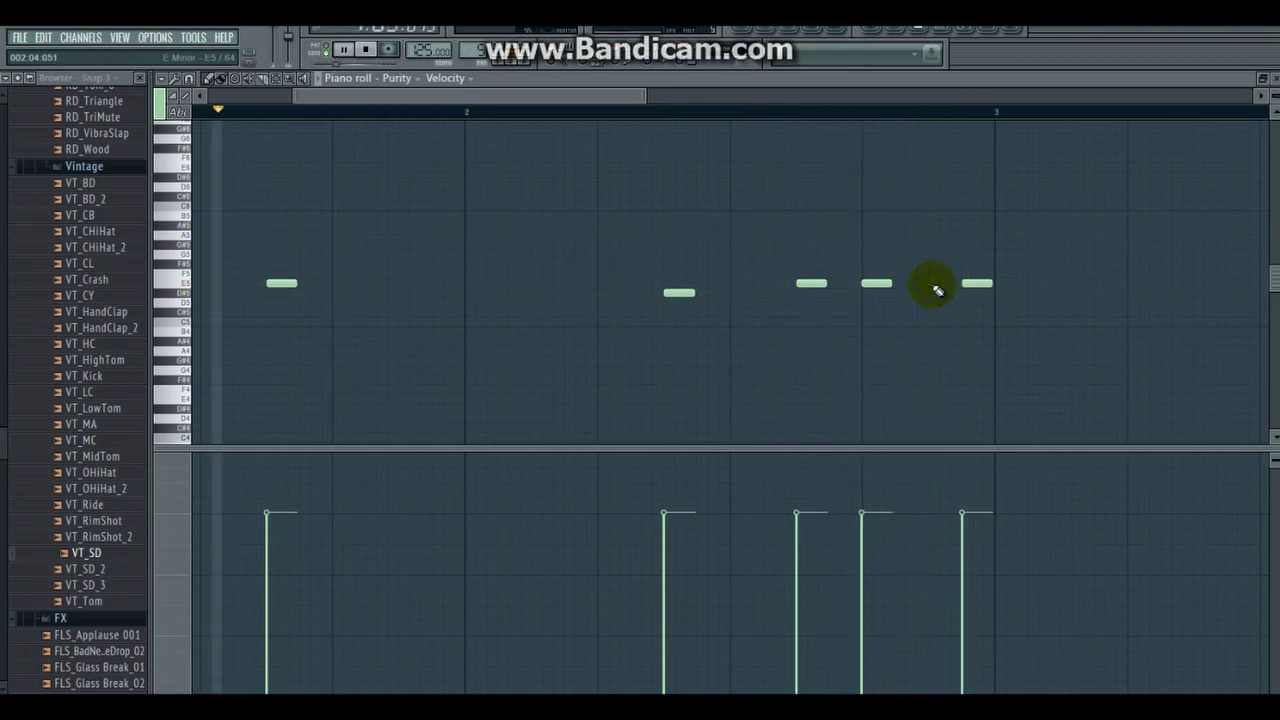
{"action": "left_click", "coordinate": [923, 285]}
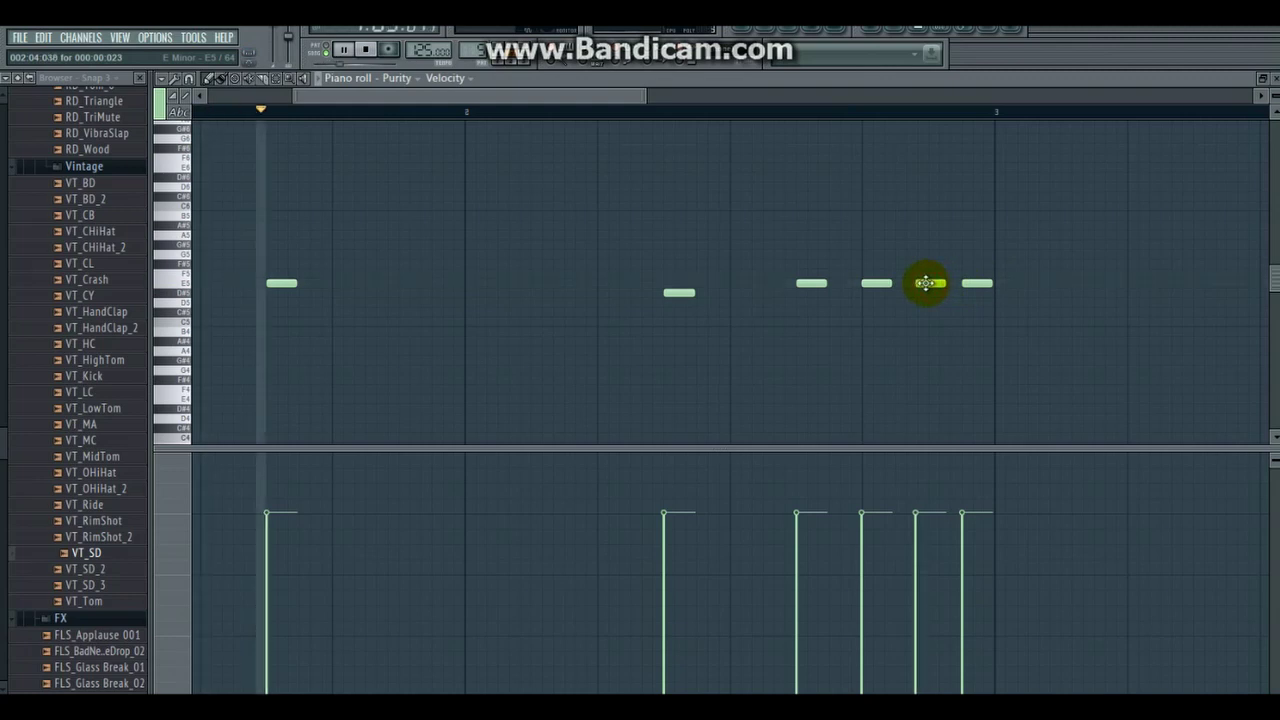
{"action": "mouse_move", "coordinate": [645, 94]}
{"action": "left_mouse_down"}
{"action": "mouse_move", "coordinate": [583, 93]}
{"action": "mouse_move", "coordinate": [651, 102]}
{"action": "left_mouse_up"}
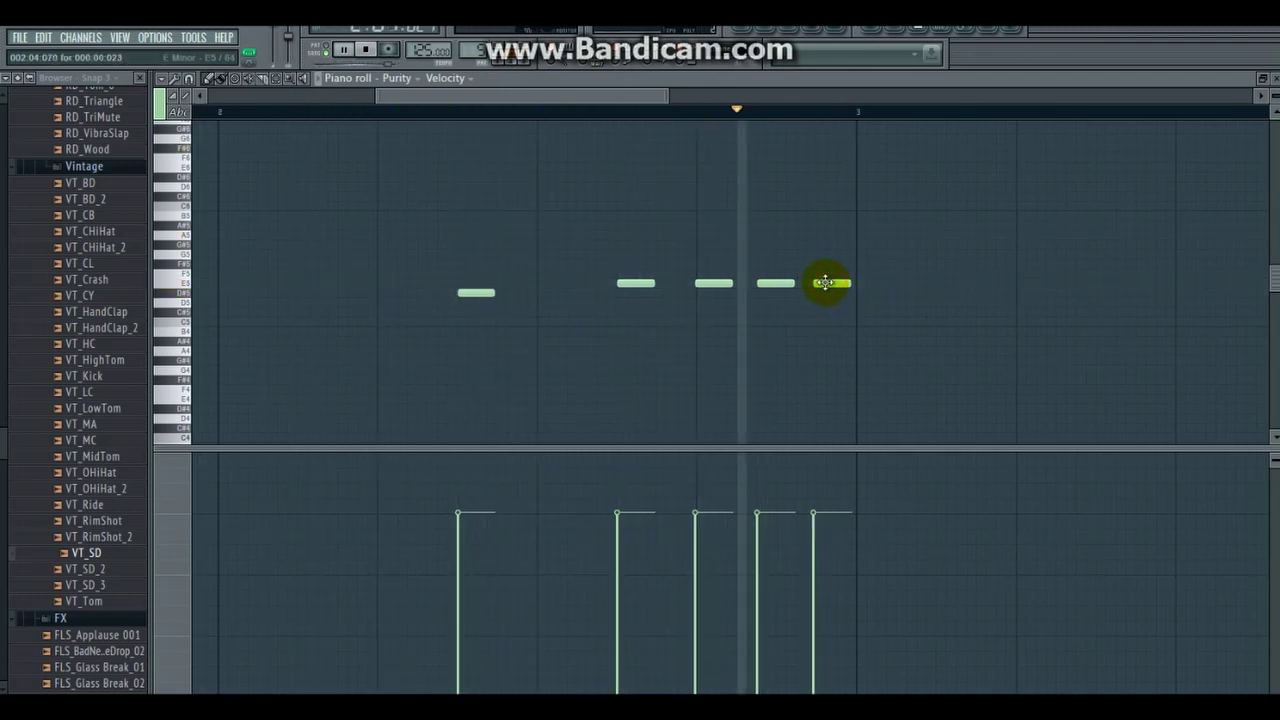
{"action": "left_click_drag", "start_coordinate": [831, 283], "coordinate": [824, 282]}
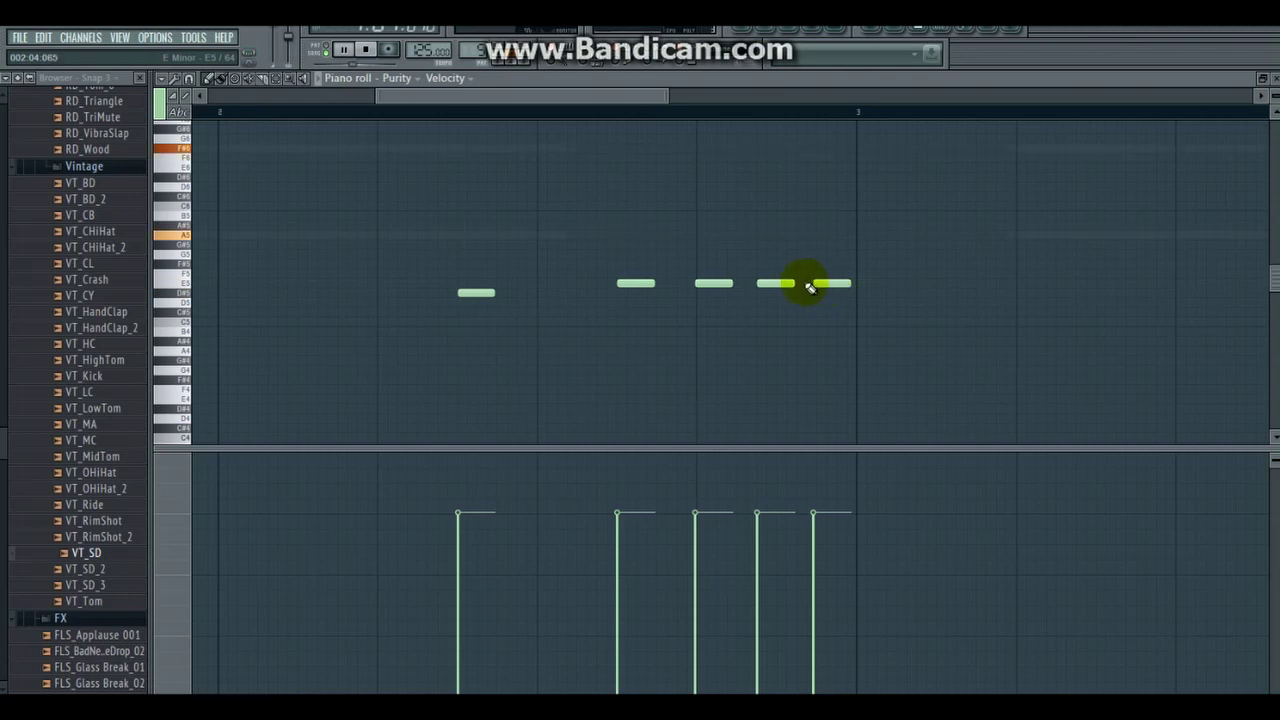
{"action": "left_click_drag", "start_coordinate": [774, 282], "coordinate": [771, 283]}
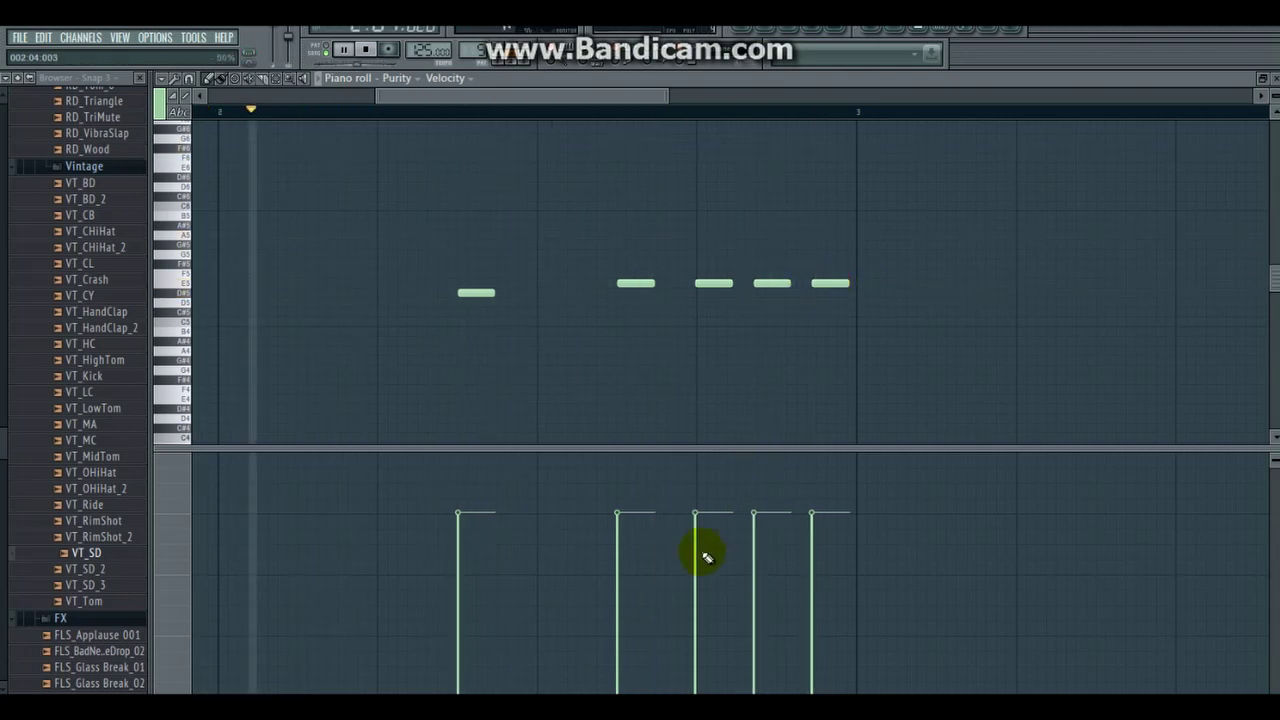
{"action": "left_click_drag", "start_coordinate": [694, 548], "coordinate": [818, 523]}
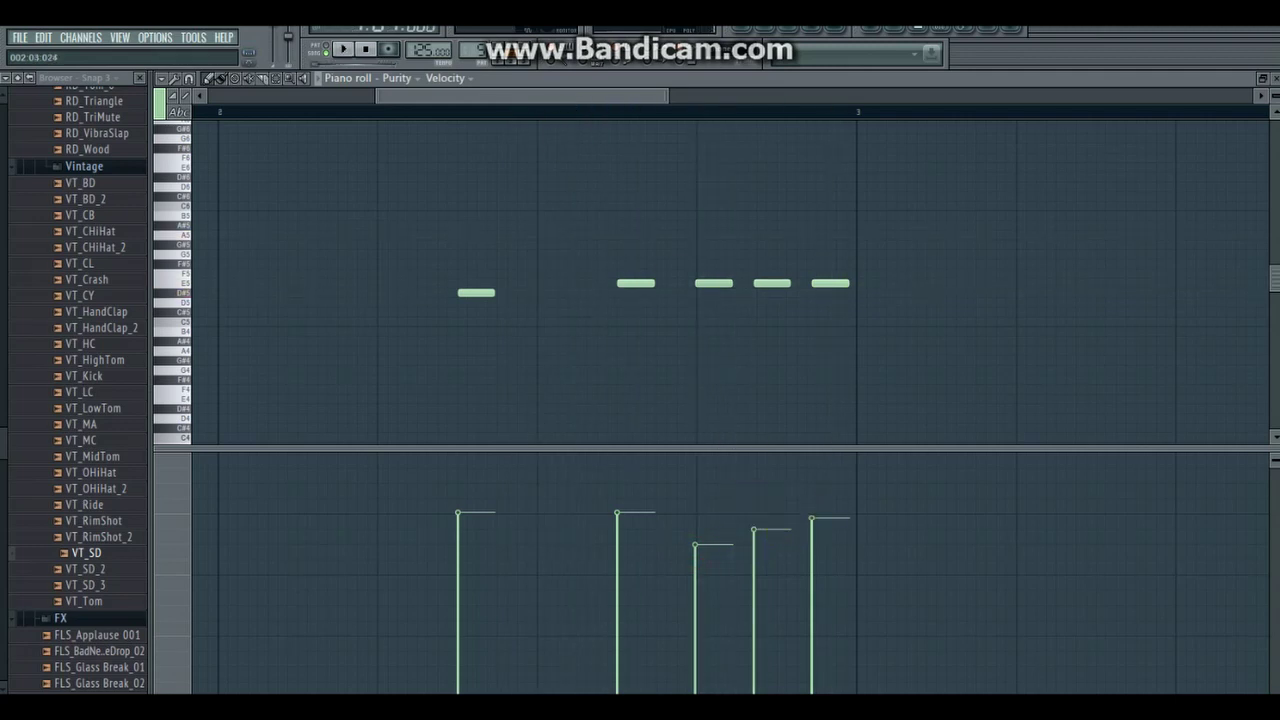
Step: Add the Chant Zaytoven sample from the Voix - Autres folder as a new channel in the channel rack
{"action": "left_click", "coordinate": [733, 36]}
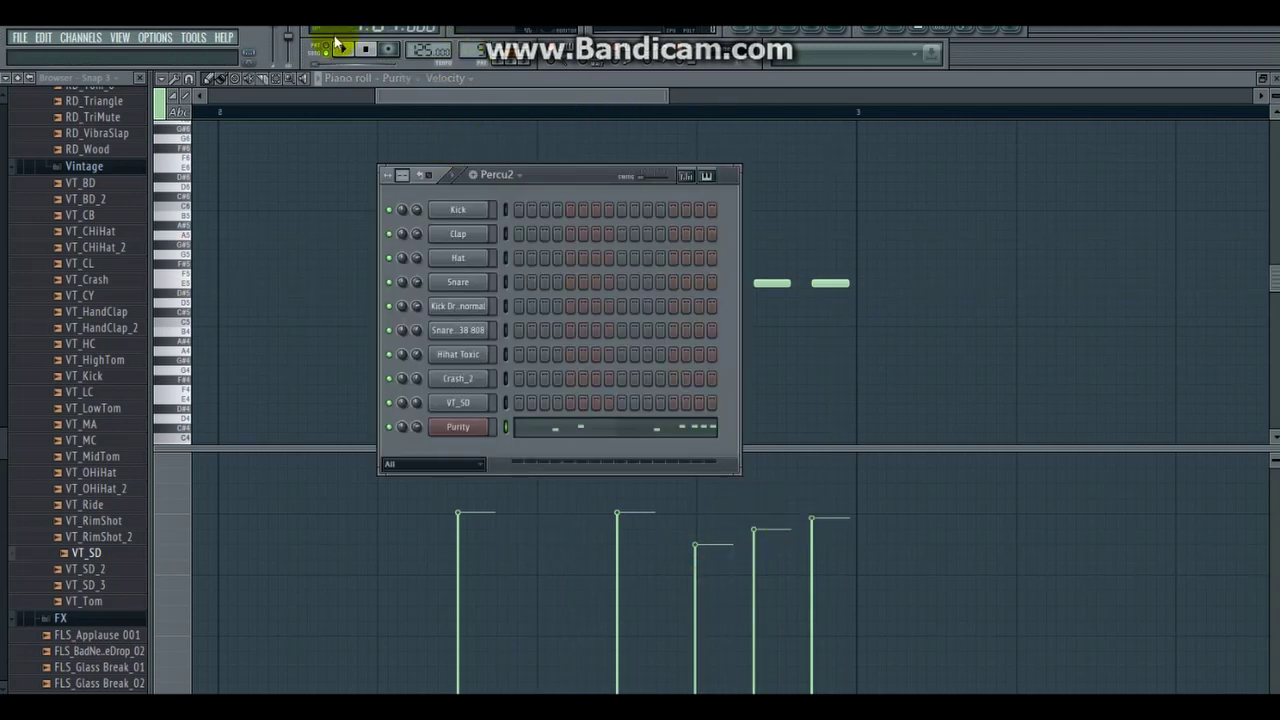
{"action": "scroll", "coordinate": [2, 446], "scroll_direction": "down", "scroll_amount": 7}
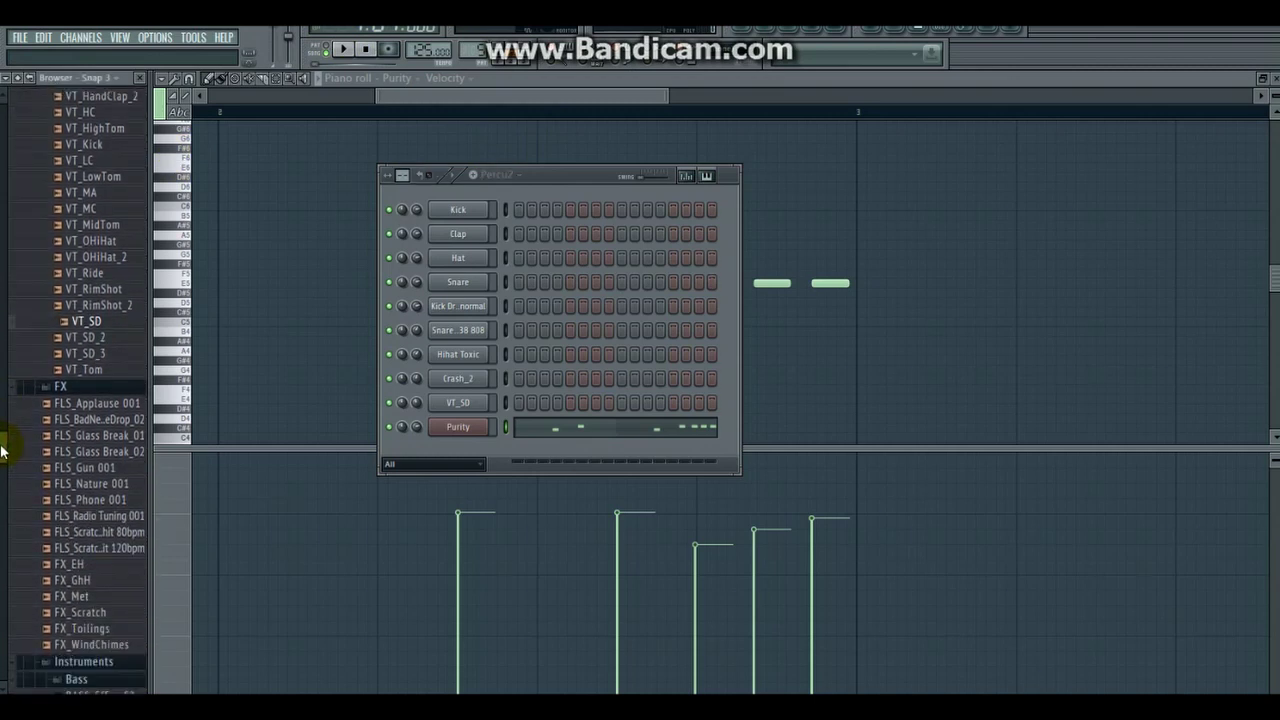
{"action": "scroll", "coordinate": [2, 450], "scroll_direction": "up", "scroll_amount": 10}
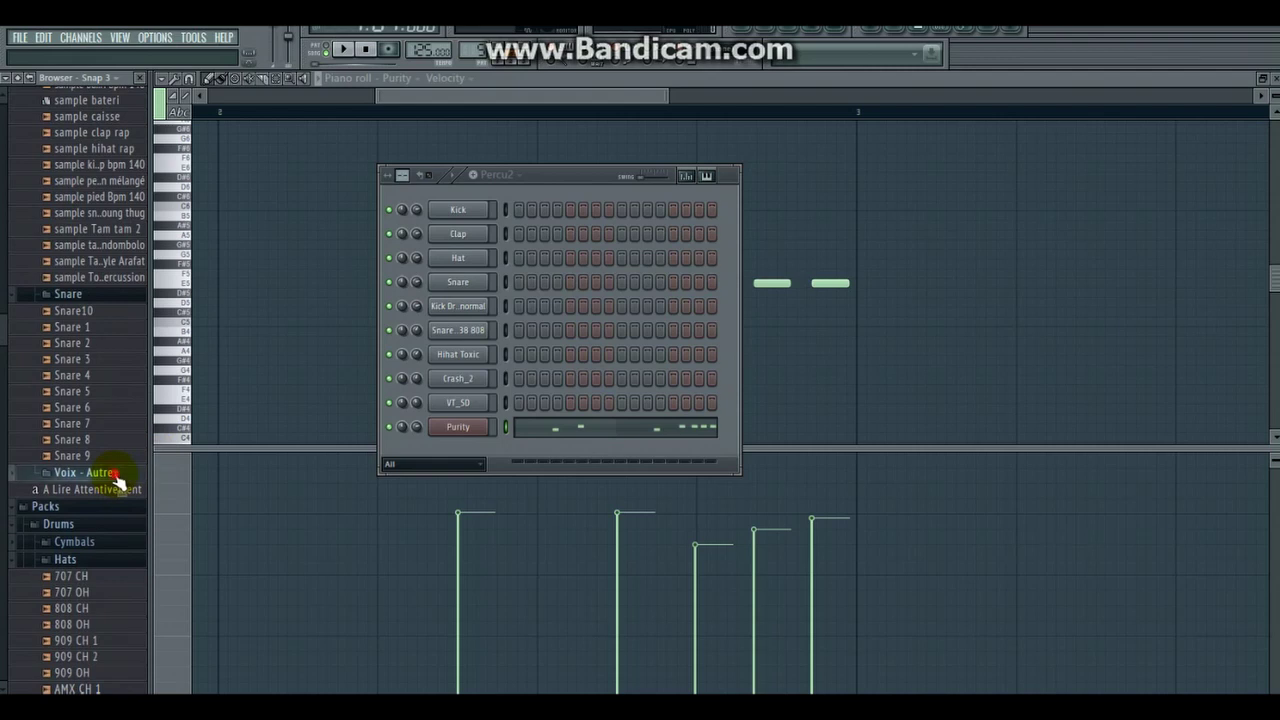
{"action": "left_click", "coordinate": [100, 472]}
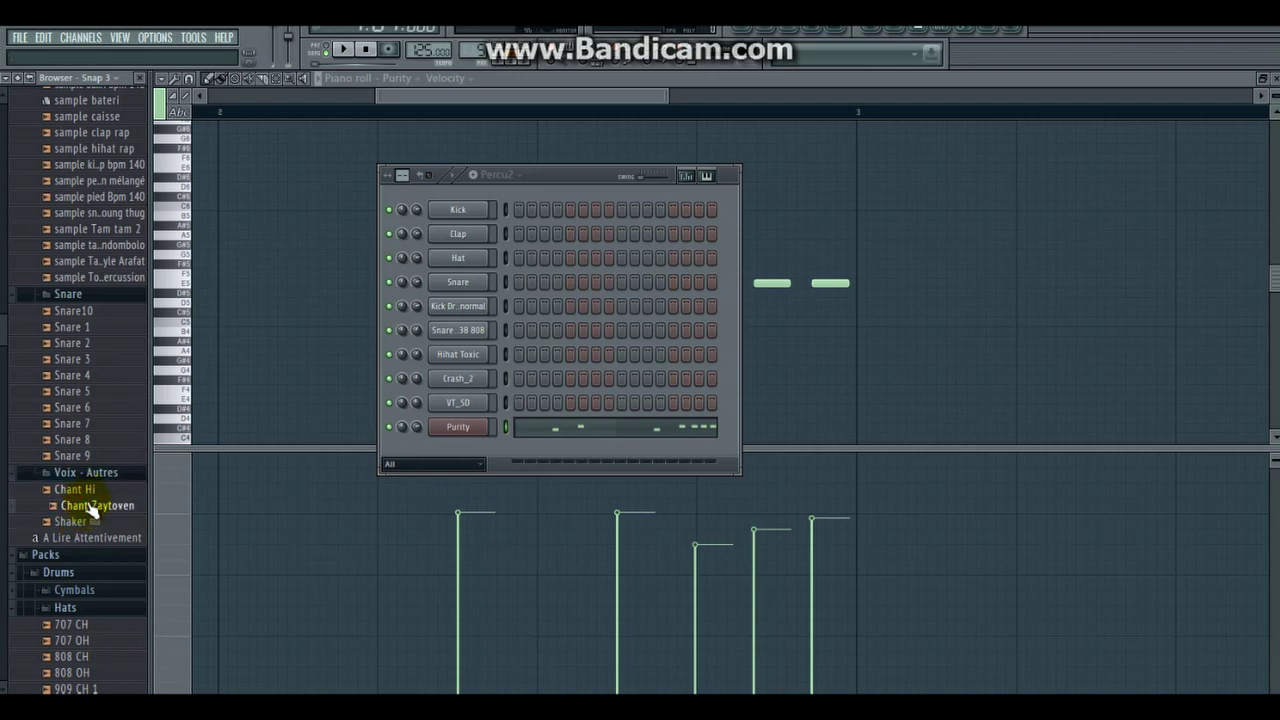
{"action": "right_click", "coordinate": [93, 506]}
{"action": "left_click", "coordinate": [143, 526]}
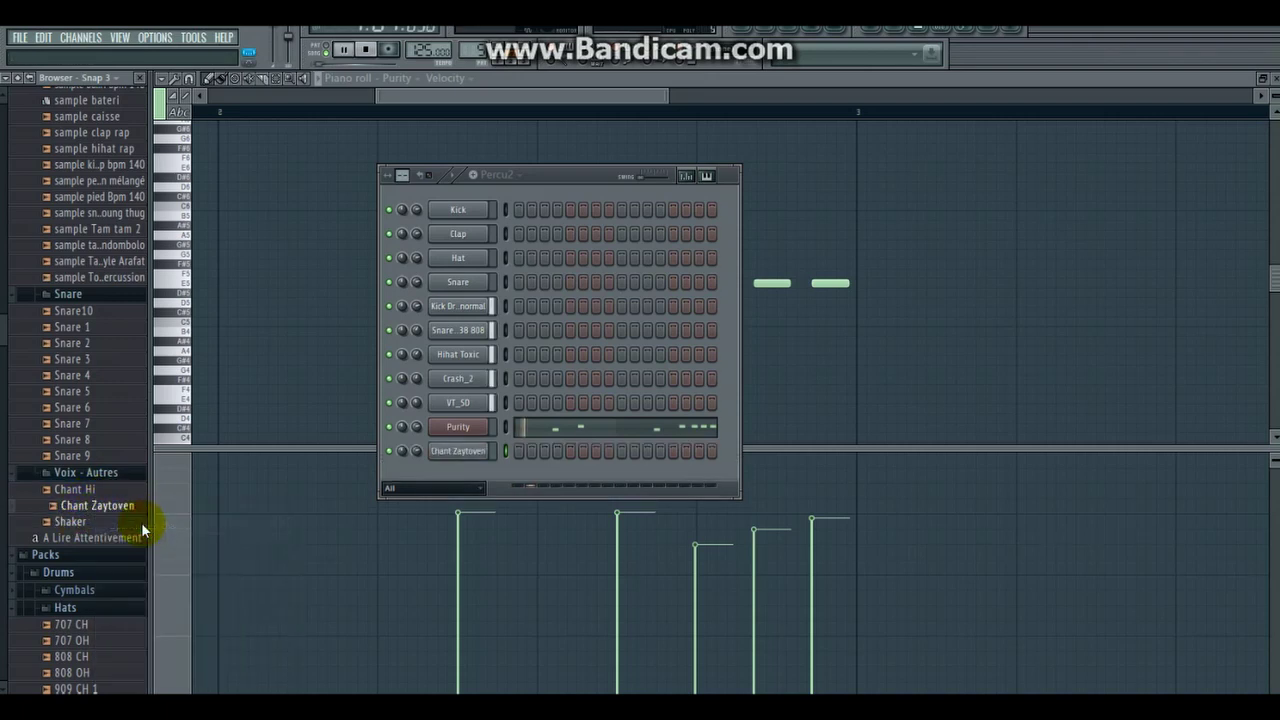
Step: In Chant Zaytoven's piano roll, add a C5 note halfway through beat 2 in both bar 1 and bar 2
{"action": "right_click", "coordinate": [480, 458]}
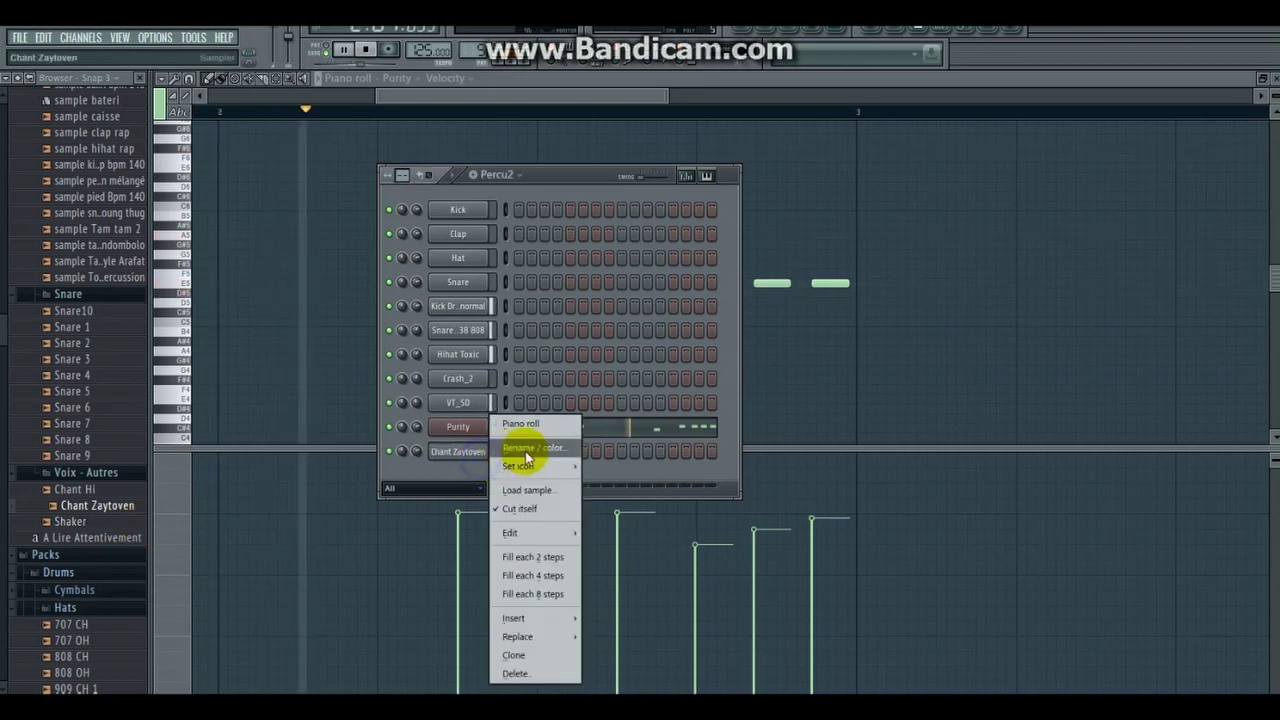
{"action": "left_click", "coordinate": [541, 426]}
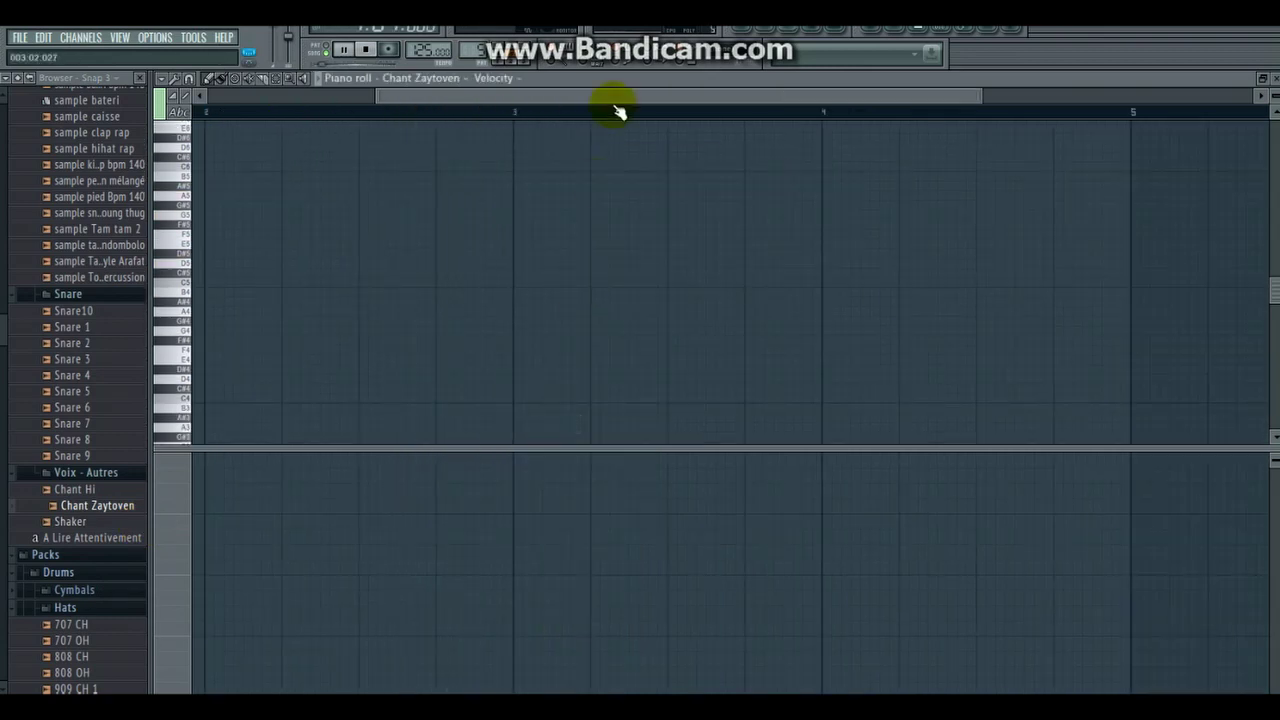
{"action": "left_click_drag", "start_coordinate": [625, 91], "coordinate": [420, 86]}
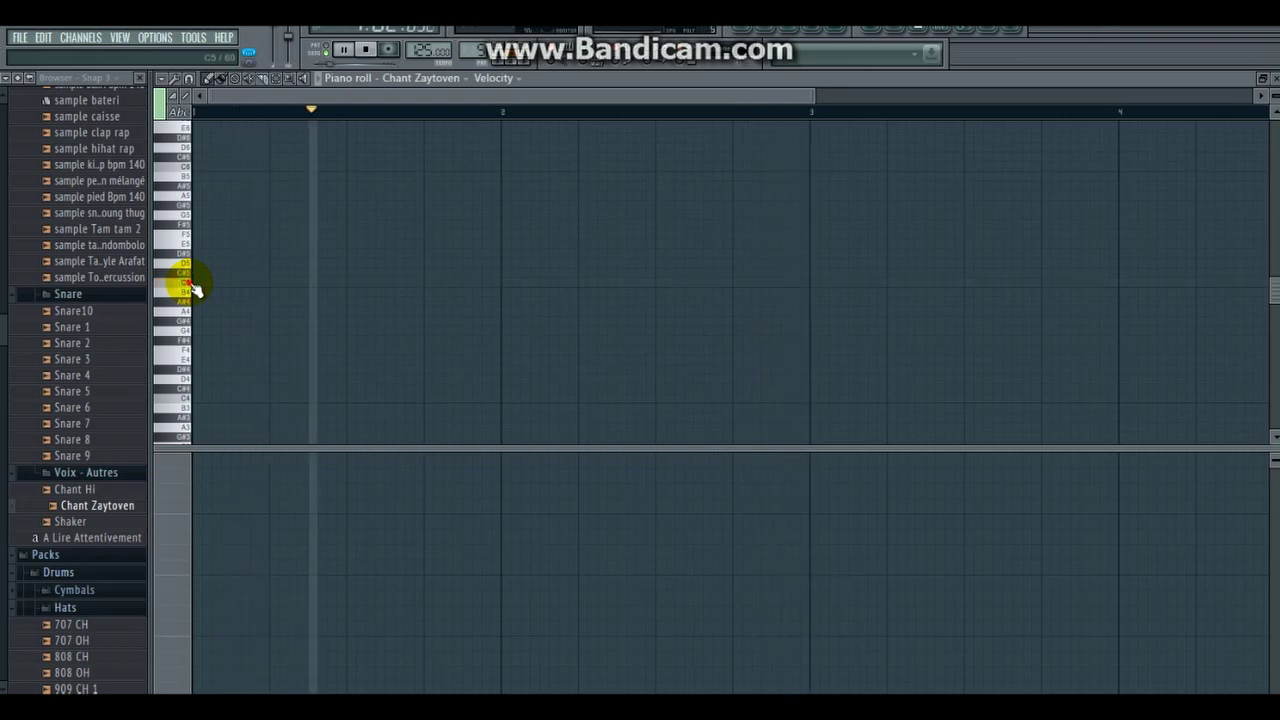
{"action": "left_click", "coordinate": [307, 283]}
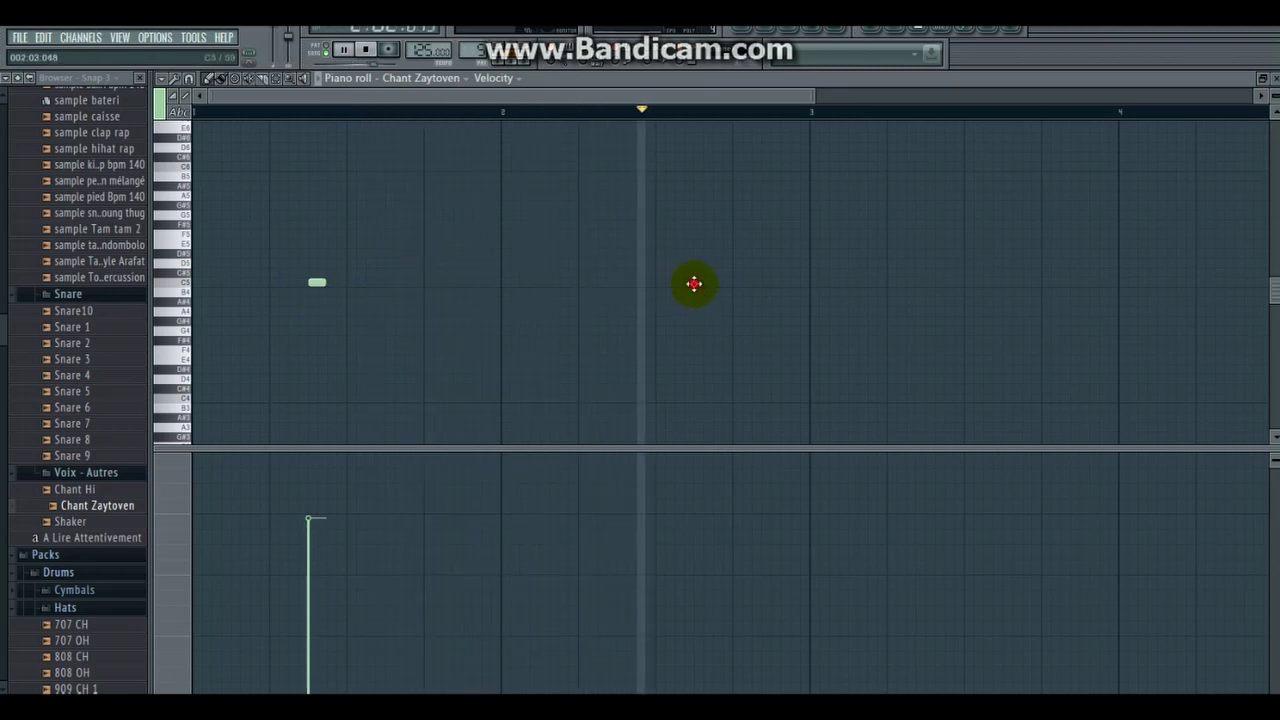
{"action": "left_click", "coordinate": [694, 283]}
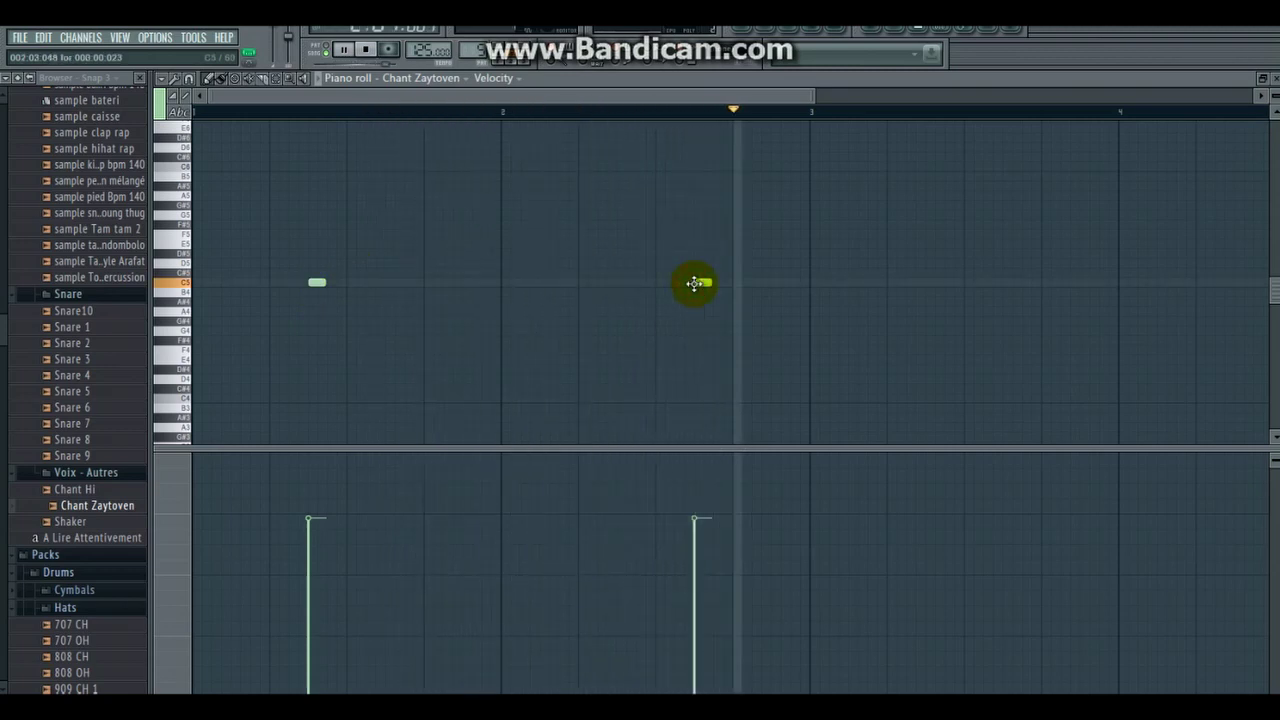
{"action": "left_click", "coordinate": [625, 284]}
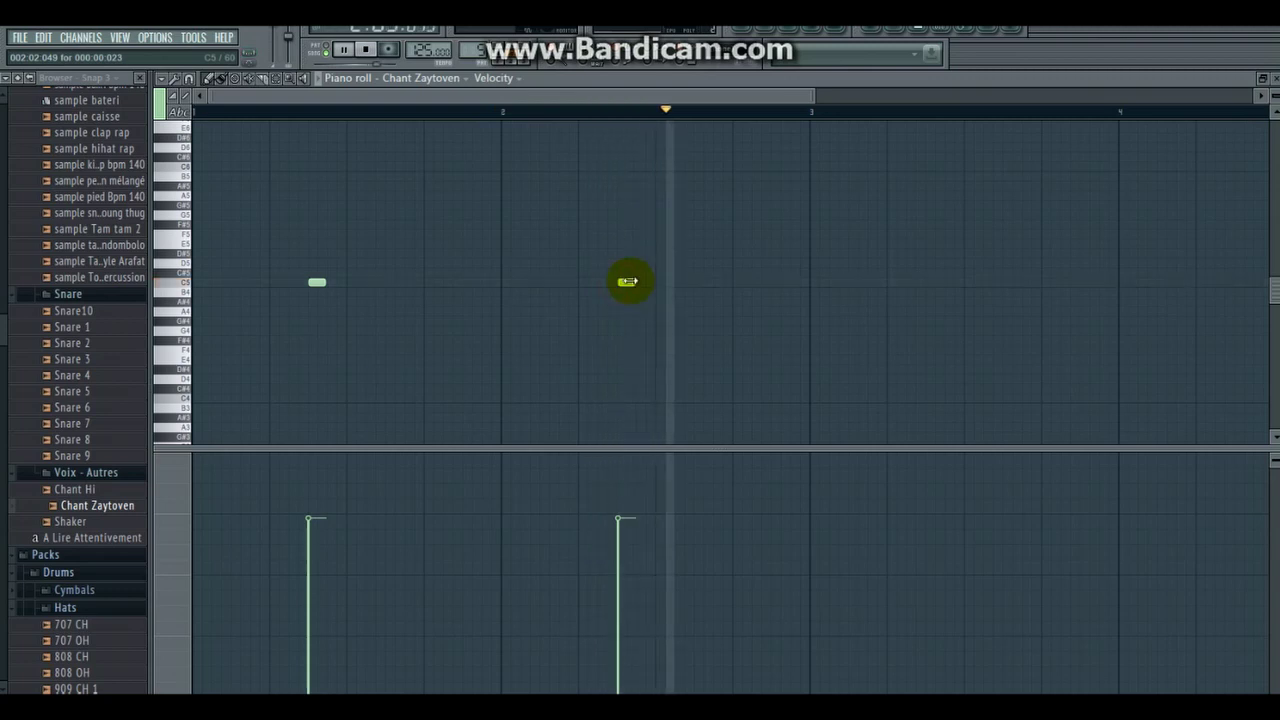
Step: Lower the velocities of both Chant Zaytoven notes to roughly the same level
{"action": "left_click_drag", "start_coordinate": [627, 542], "coordinate": [619, 558]}
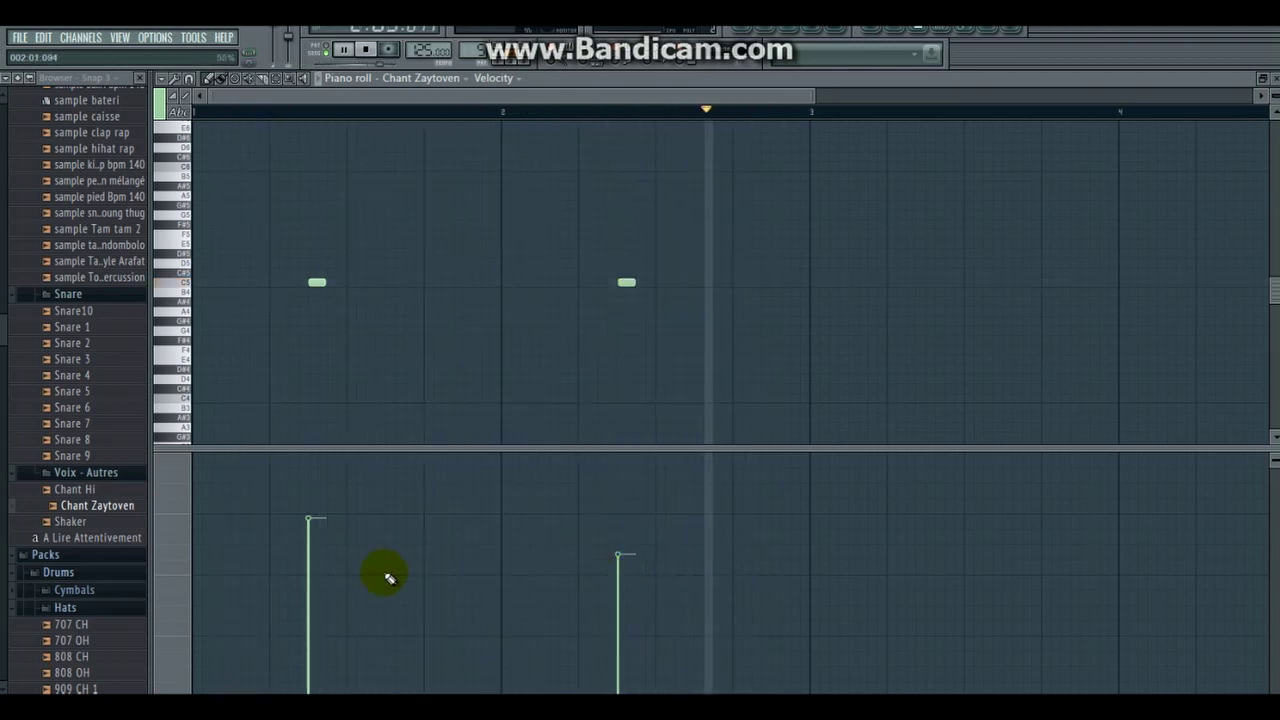
{"action": "left_click", "coordinate": [308, 562]}
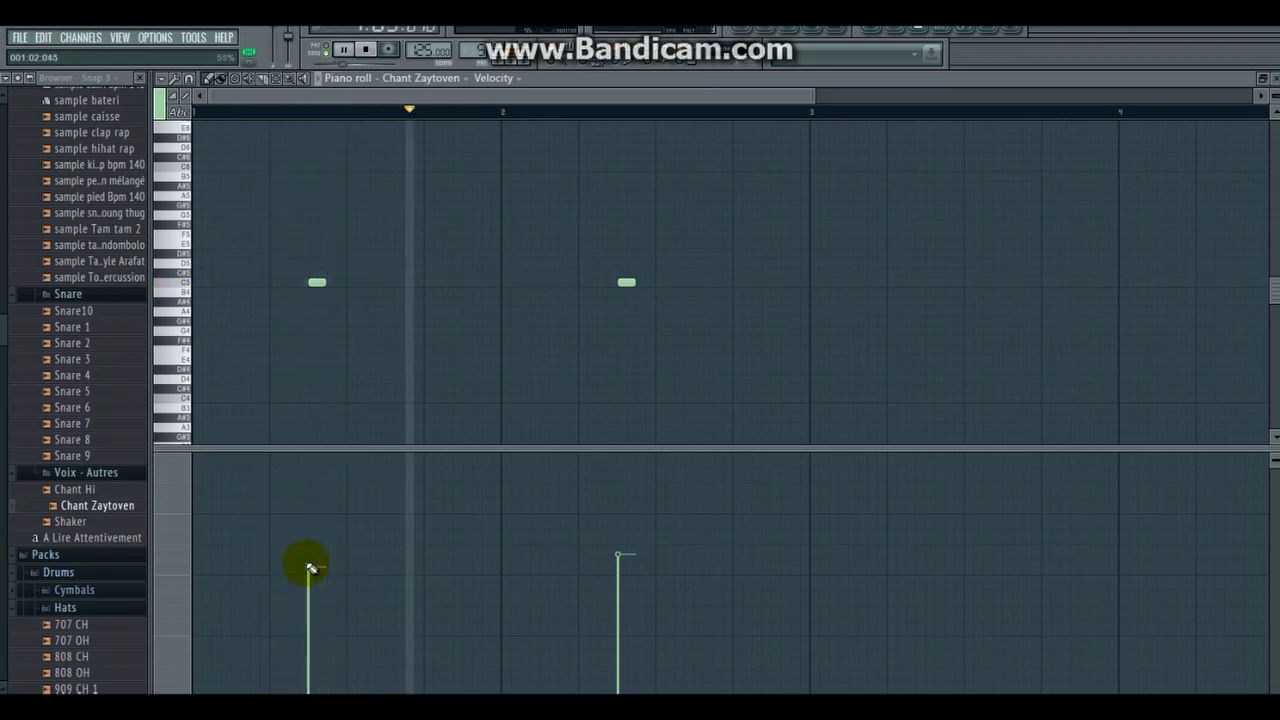
{"action": "left_click", "coordinate": [616, 562]}
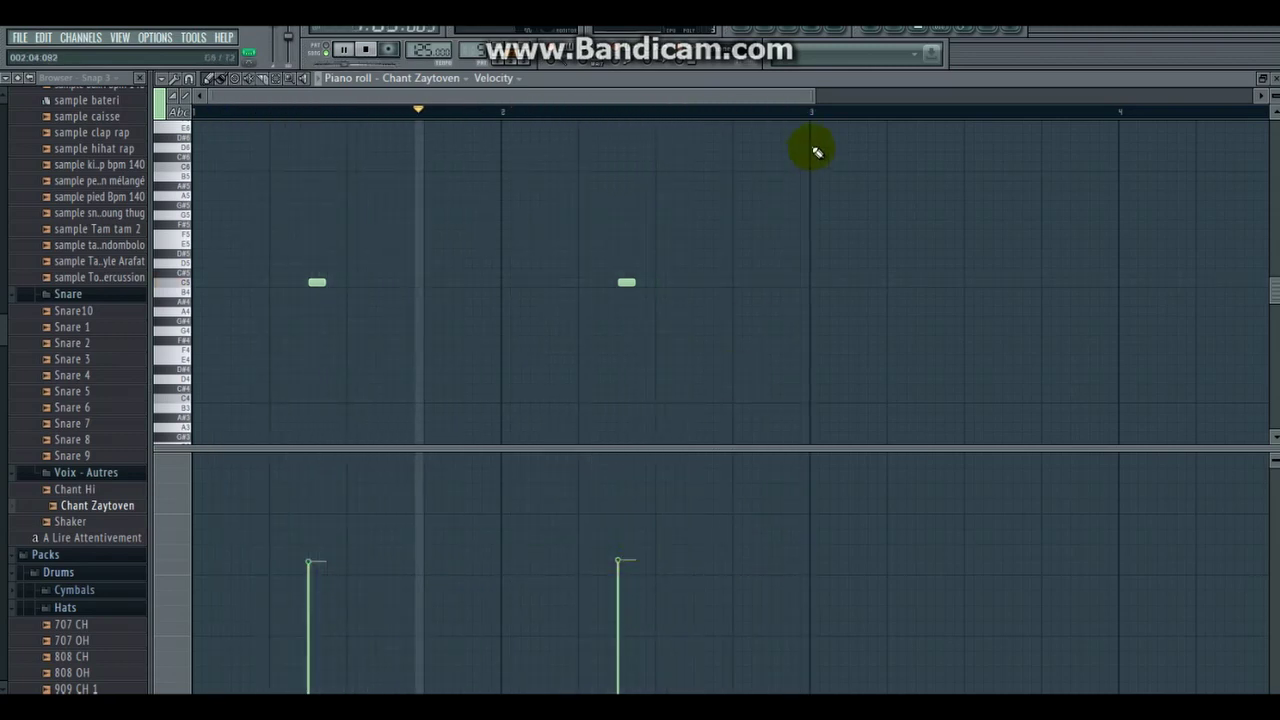
{"action": "left_click_drag", "start_coordinate": [812, 96], "coordinate": [773, 100]}
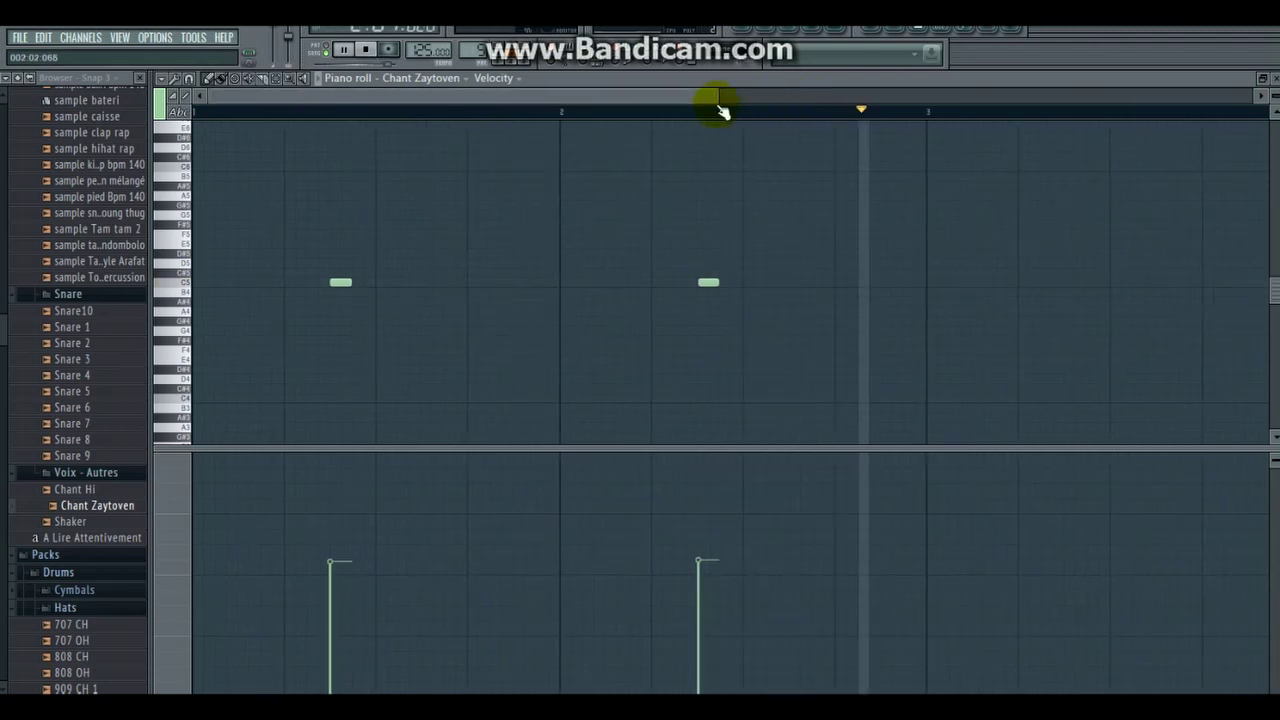
Step: Review the arrangement in the playlist and look through the drum pack samples in the browser
{"action": "key", "text": "space"}
{"action": "key", "text": "F5"}
{"action": "scroll", "coordinate": [0, 338], "scroll_direction": "down", "scroll_amount": 6}
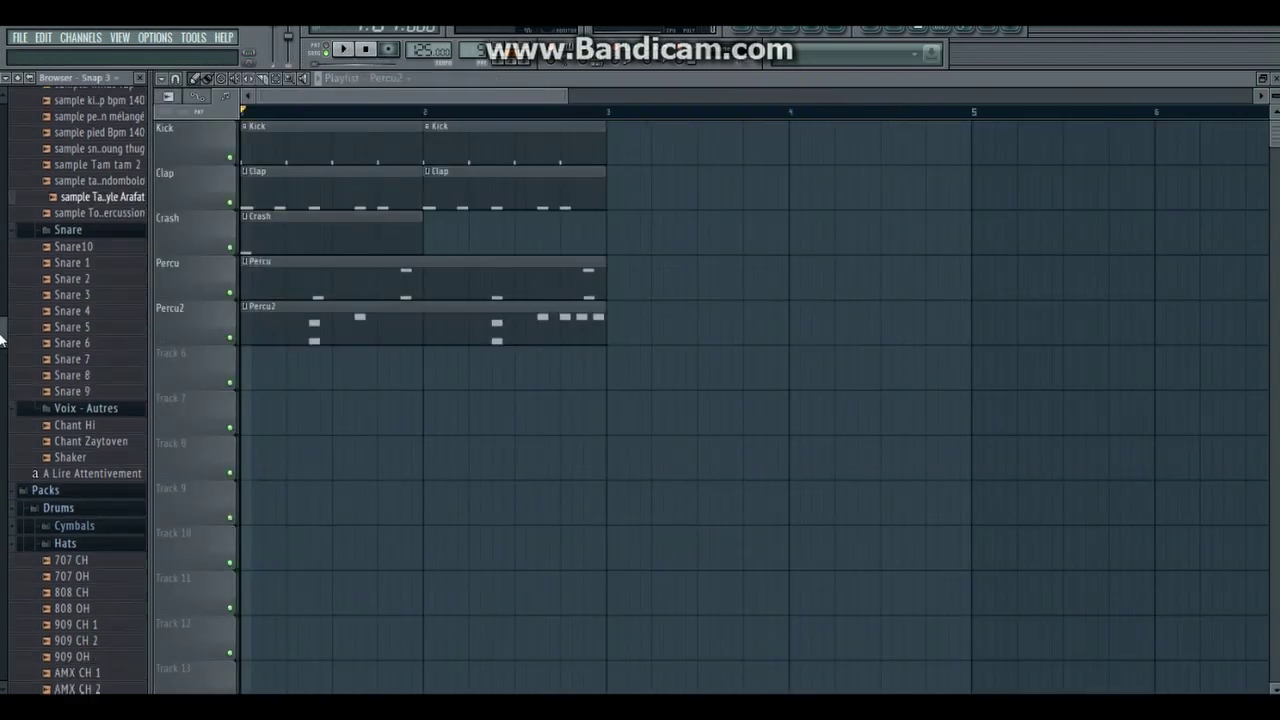
{"action": "scroll", "coordinate": [0, 342], "scroll_direction": "down", "scroll_amount": 15}
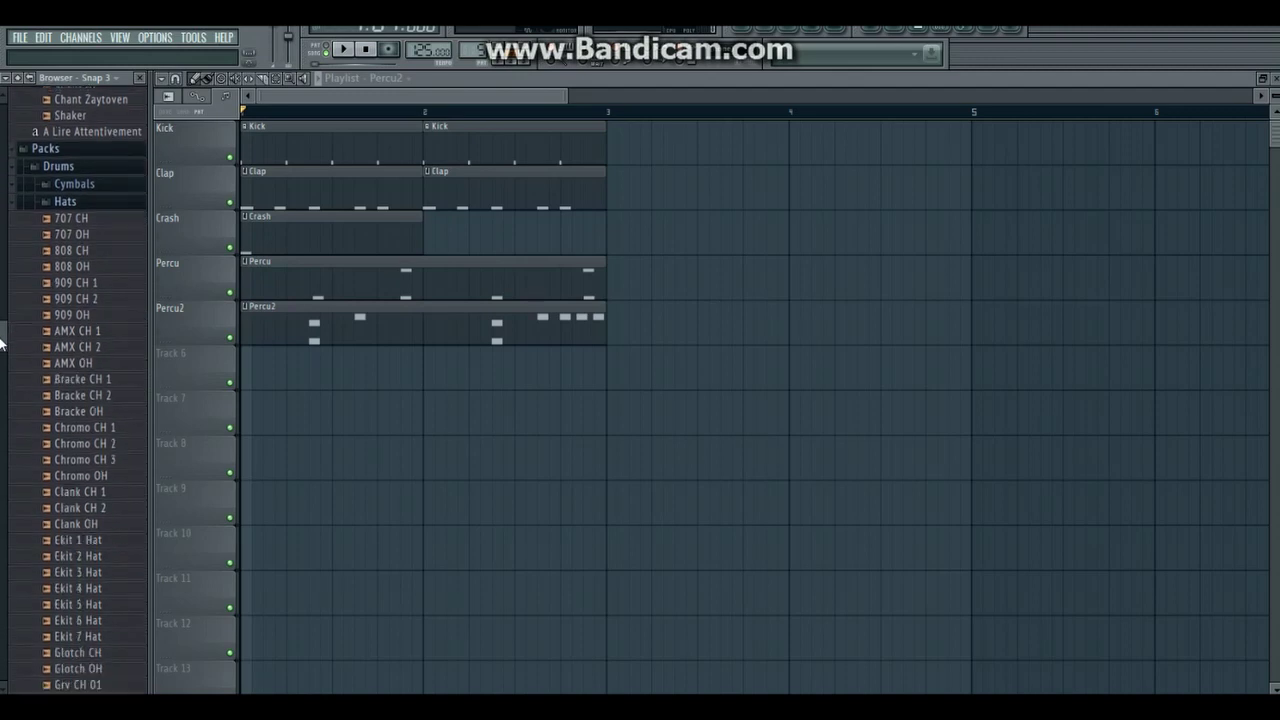
{"action": "scroll", "coordinate": [3, 360], "scroll_direction": "down", "scroll_amount": 10}
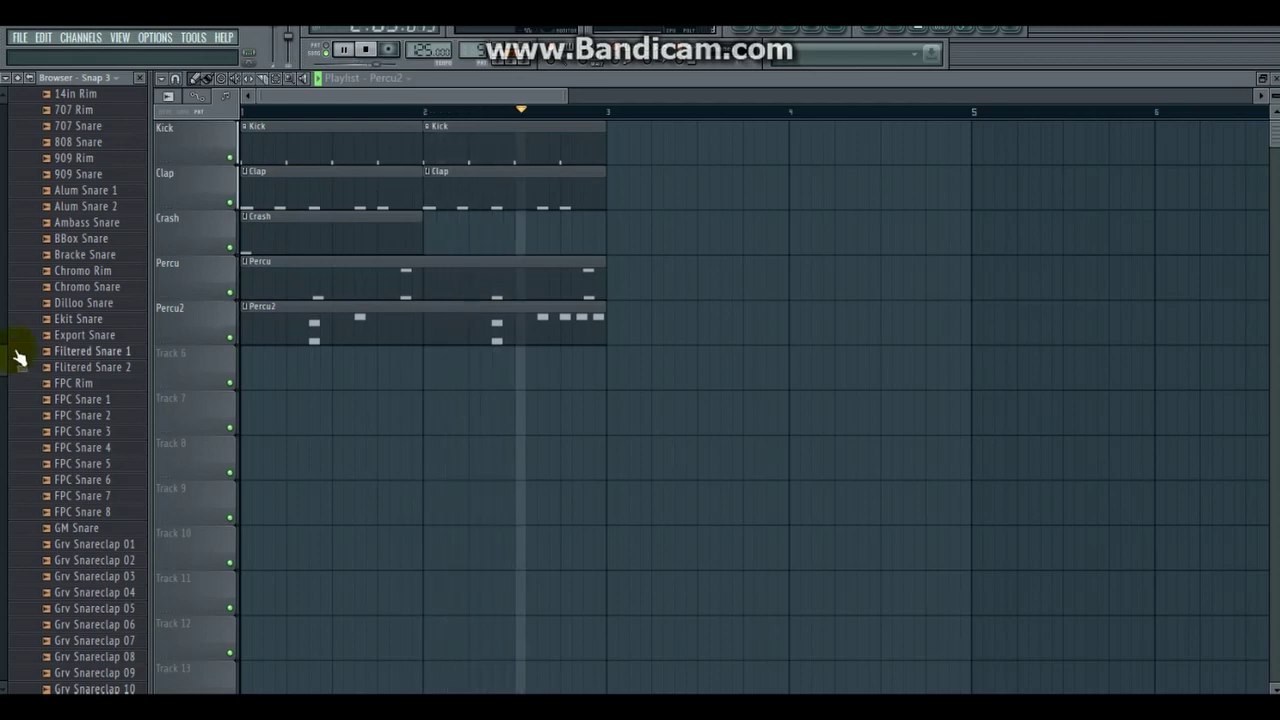
Step: Create a new pattern named 1 and place its clip on Track 6 over the second half of bar 2
{"action": "left_click", "coordinate": [762, 27]}
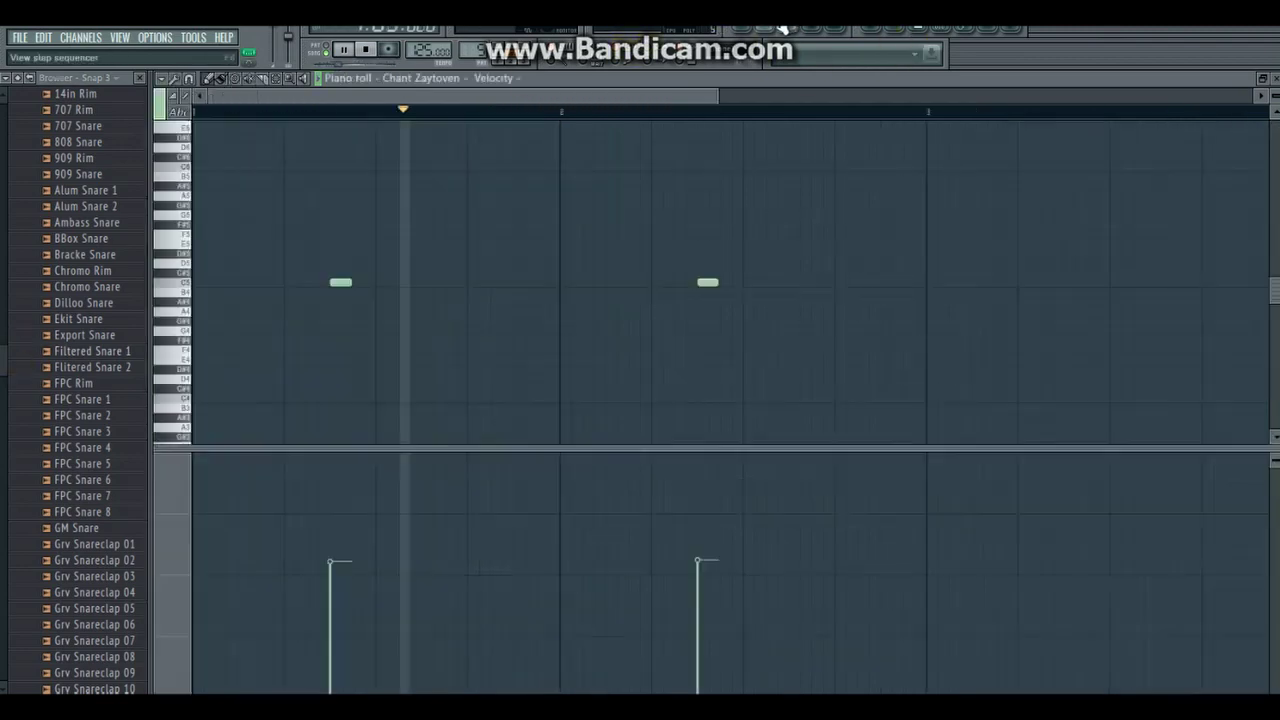
{"action": "left_click", "coordinate": [782, 26]}
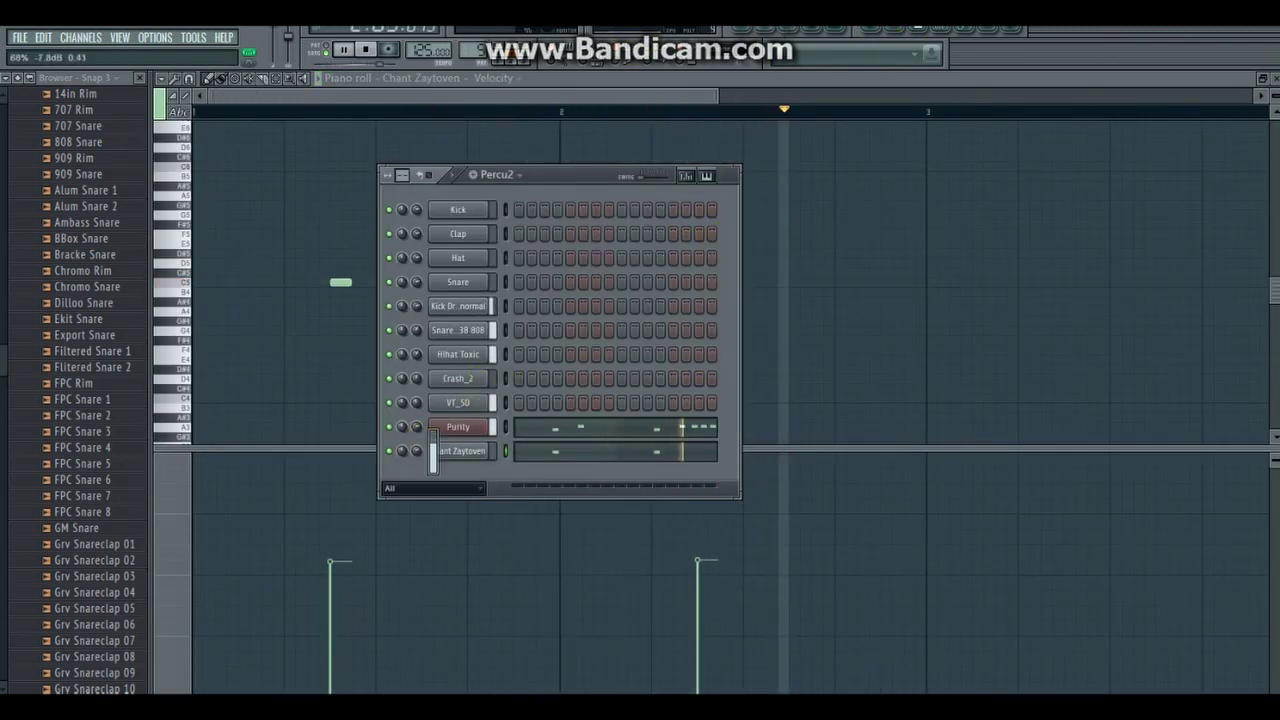
{"action": "left_click", "coordinate": [478, 175]}
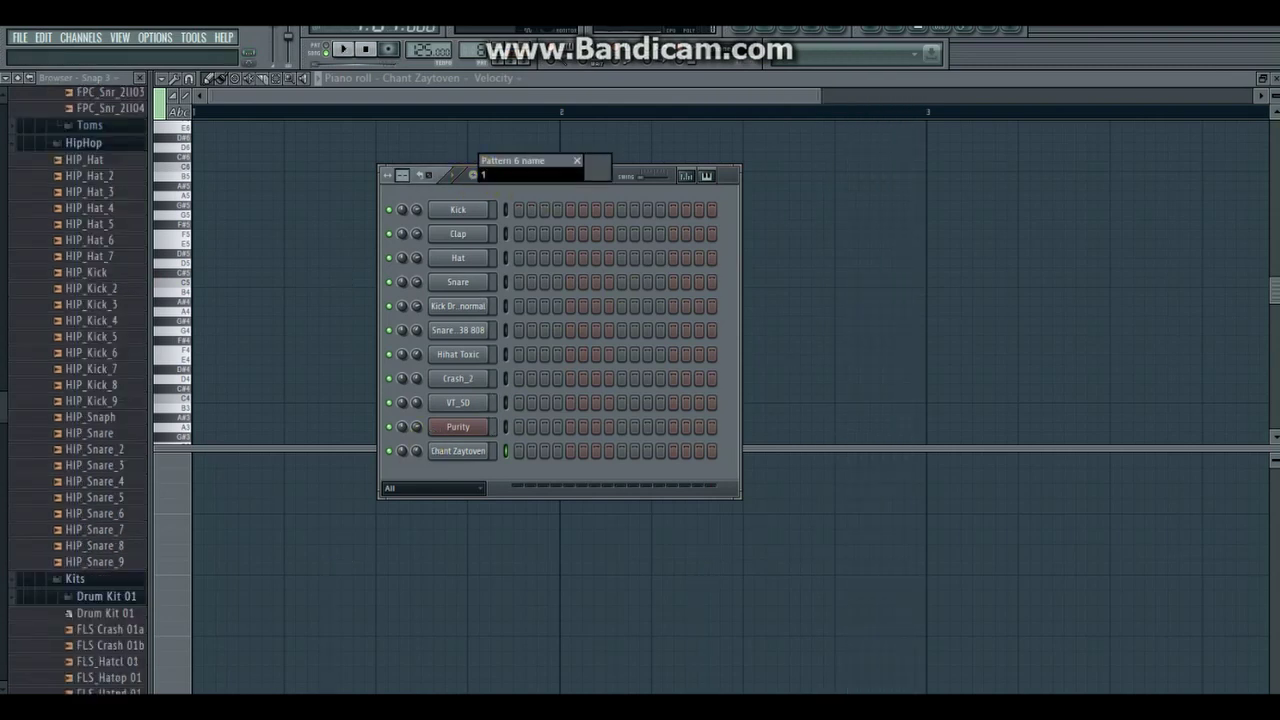
{"action": "left_click", "coordinate": [738, 32]}
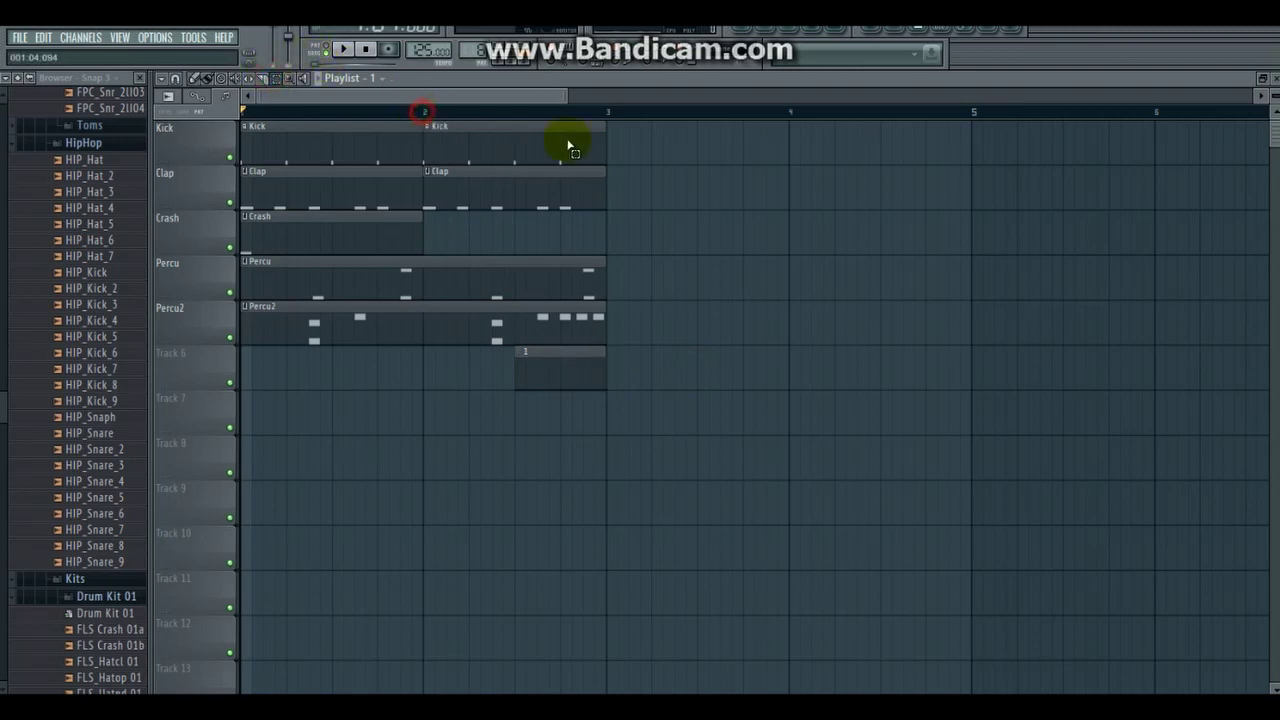
Step: Set bar 2 as the playback range, play it and deselect the clips
{"action": "left_click_drag", "start_coordinate": [424, 111], "coordinate": [597, 147]}
{"action": "key", "text": "space"}
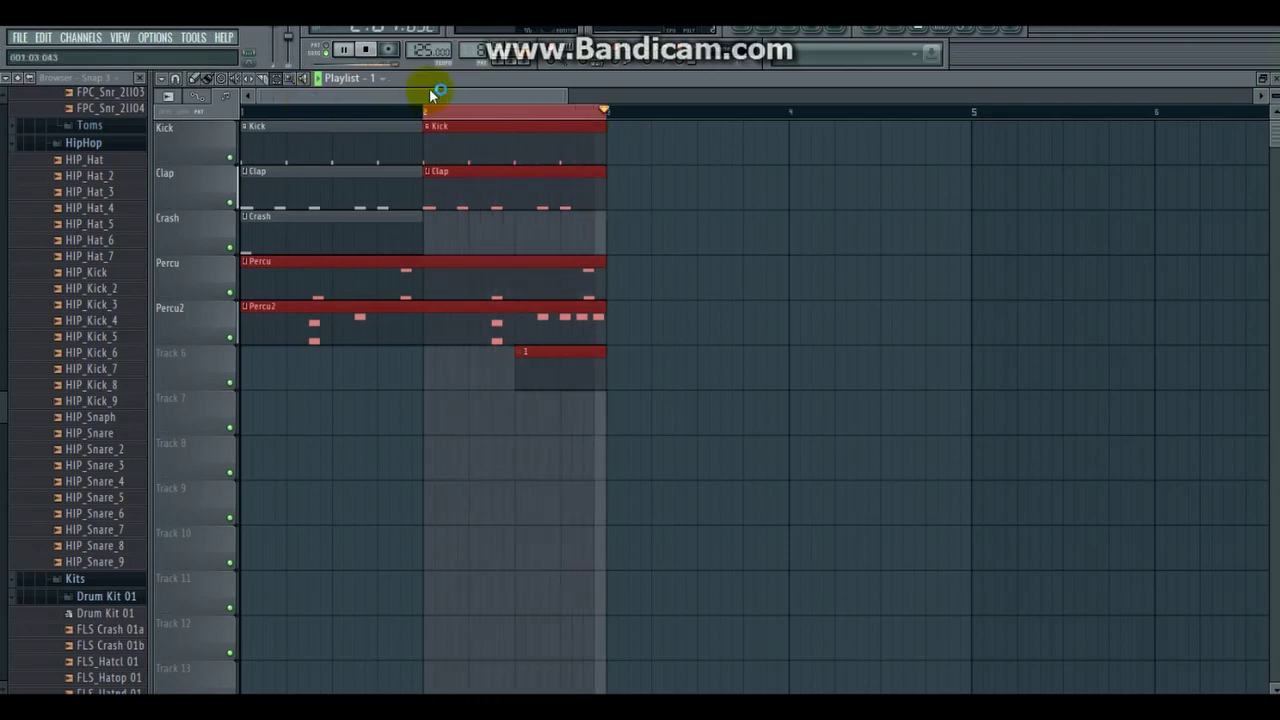
{"action": "left_click", "coordinate": [783, 191]}
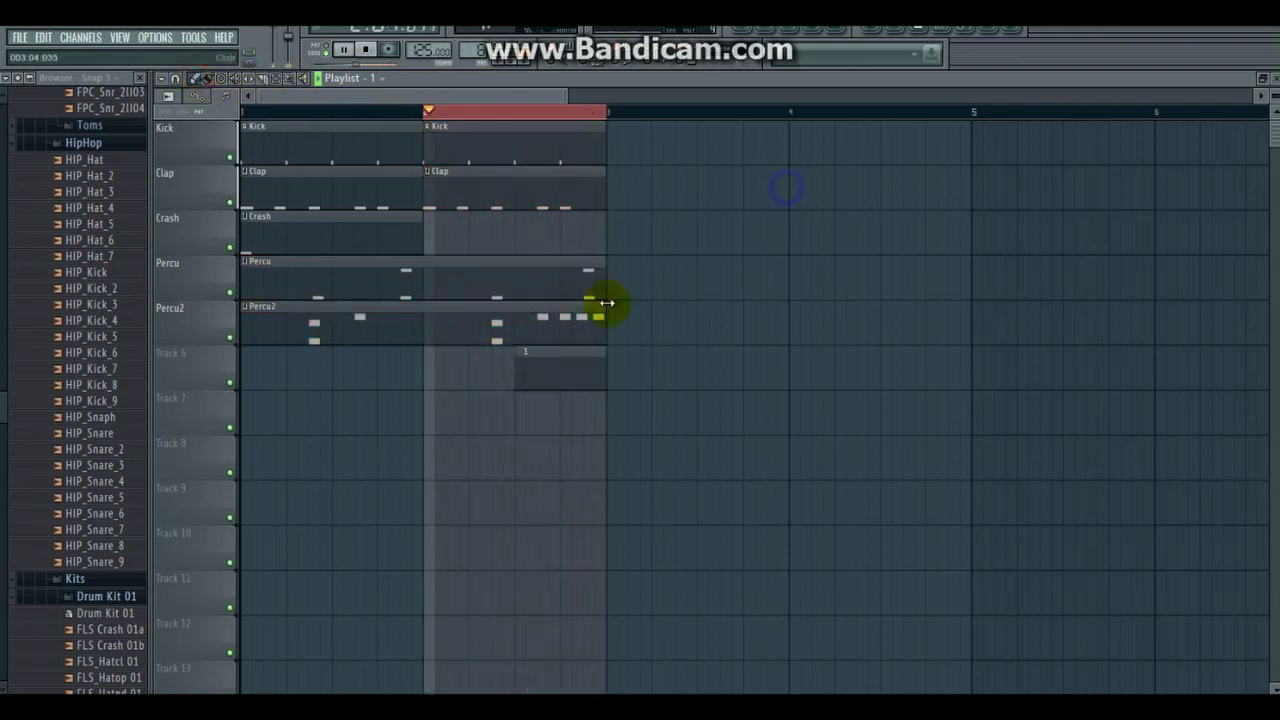
Step: In pattern 1, add a C5 note to the Snare Drum 009 MC38 808 piano roll a quarter of the way into beat 2
{"action": "key", "text": "F6"}
{"action": "key", "text": "space"}
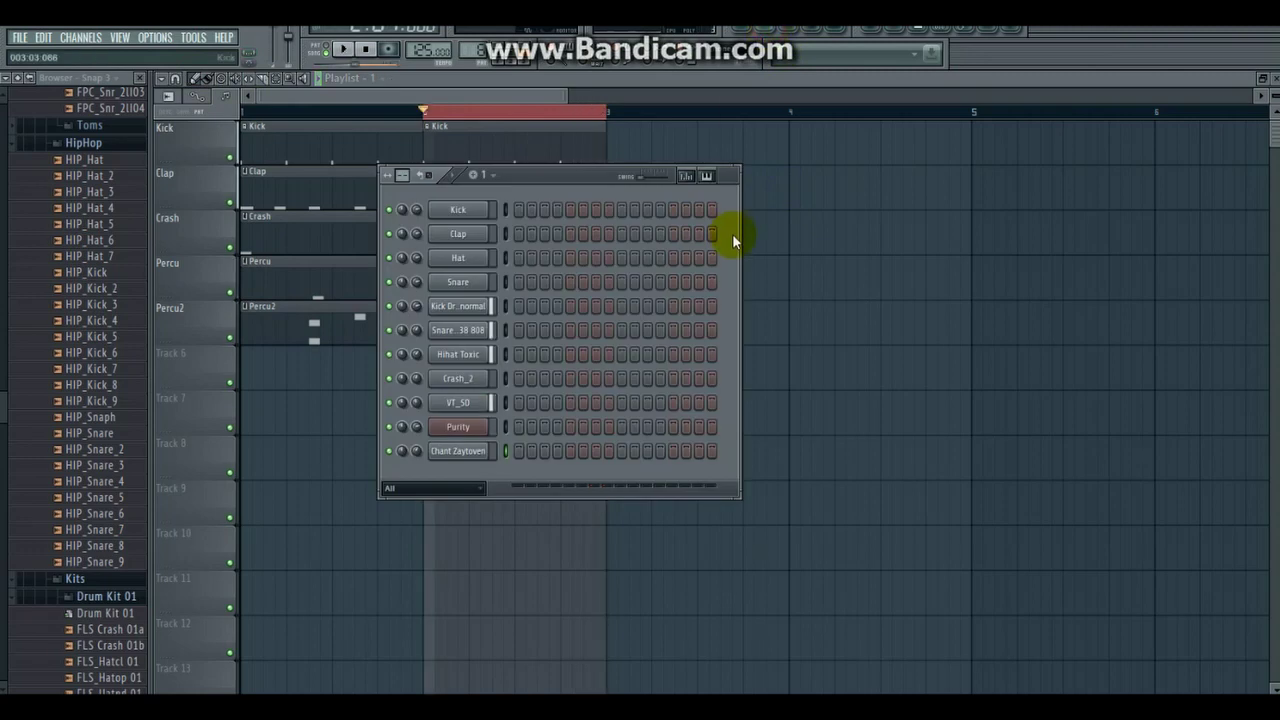
{"action": "right_click", "coordinate": [474, 338]}
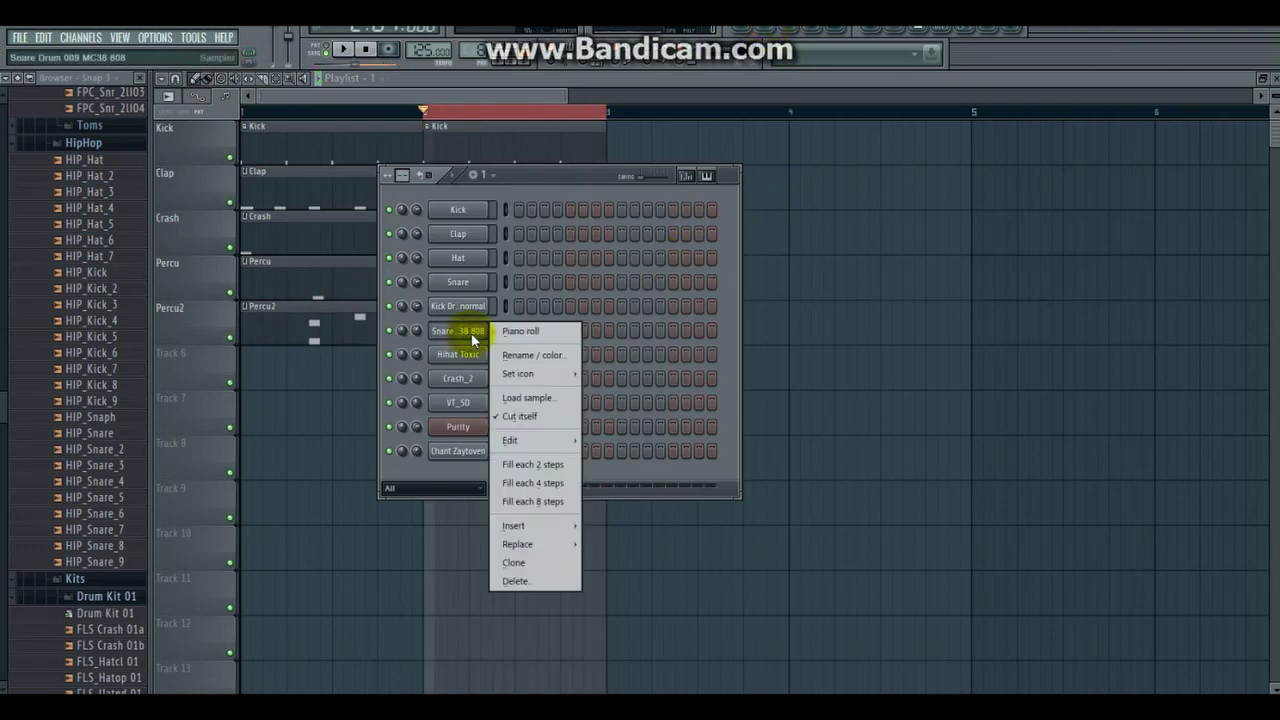
{"action": "left_click", "coordinate": [510, 331]}
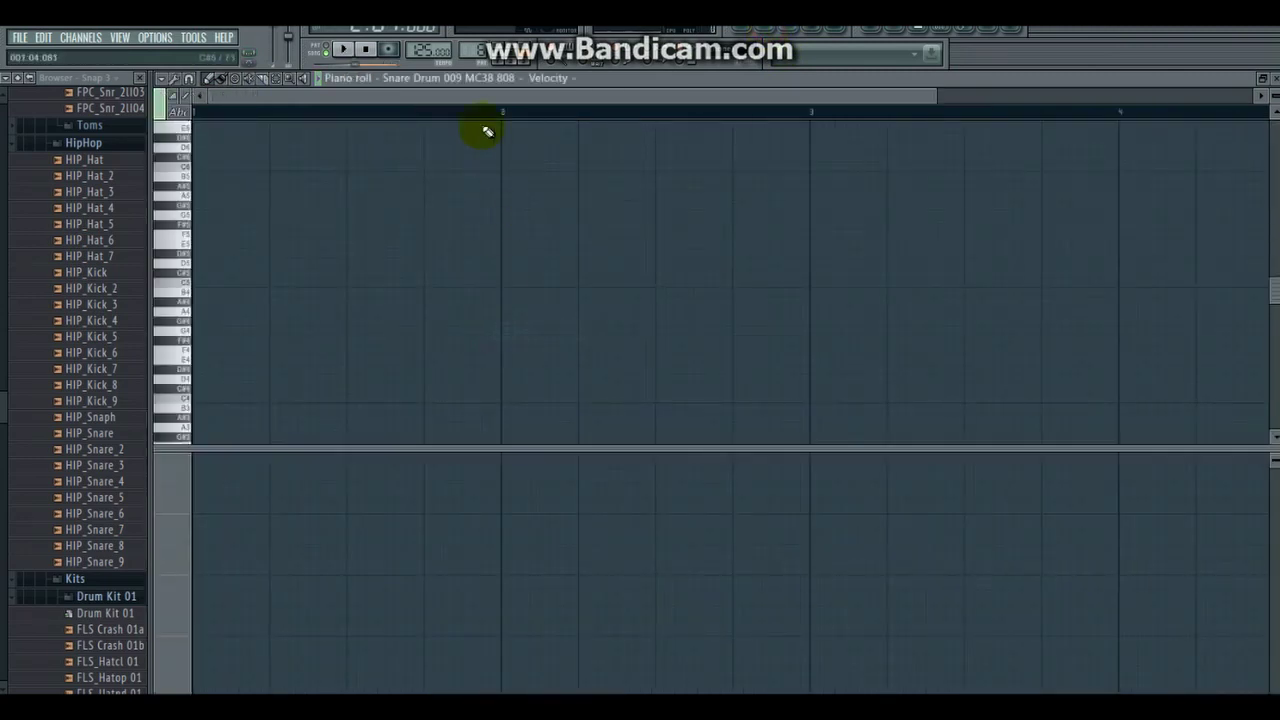
{"action": "key", "text": "space"}
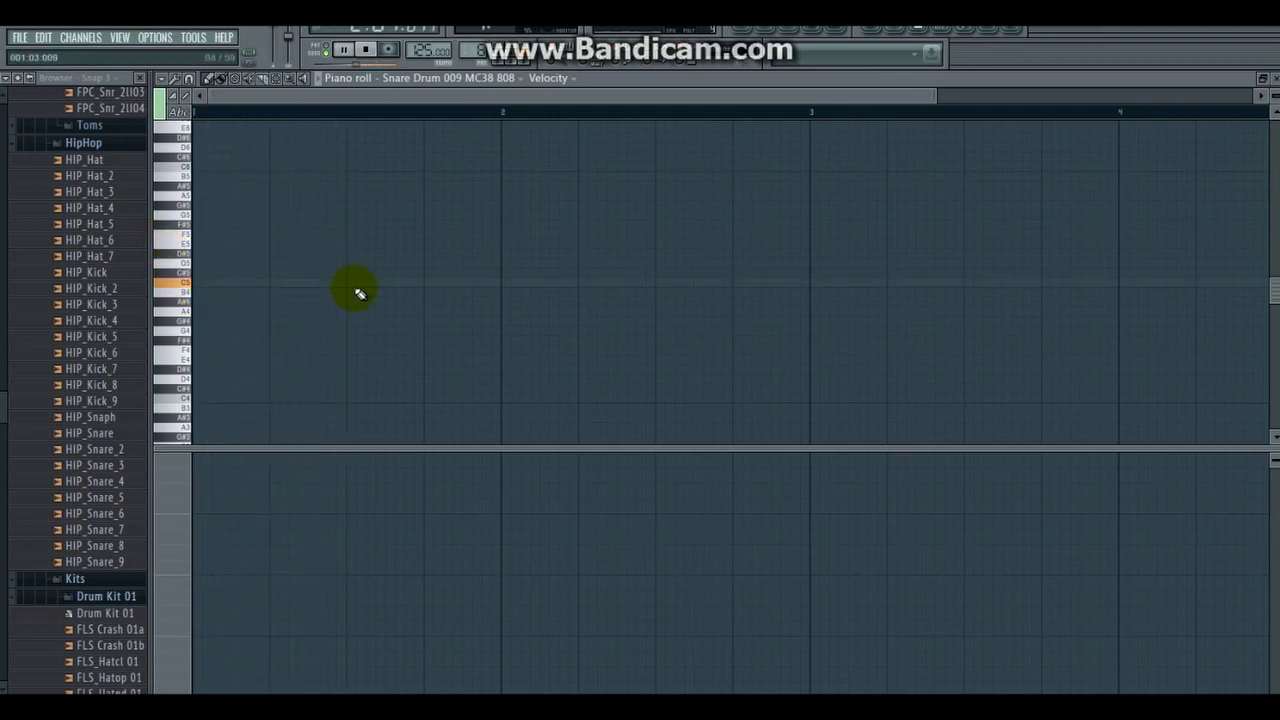
{"action": "left_click", "coordinate": [294, 280]}
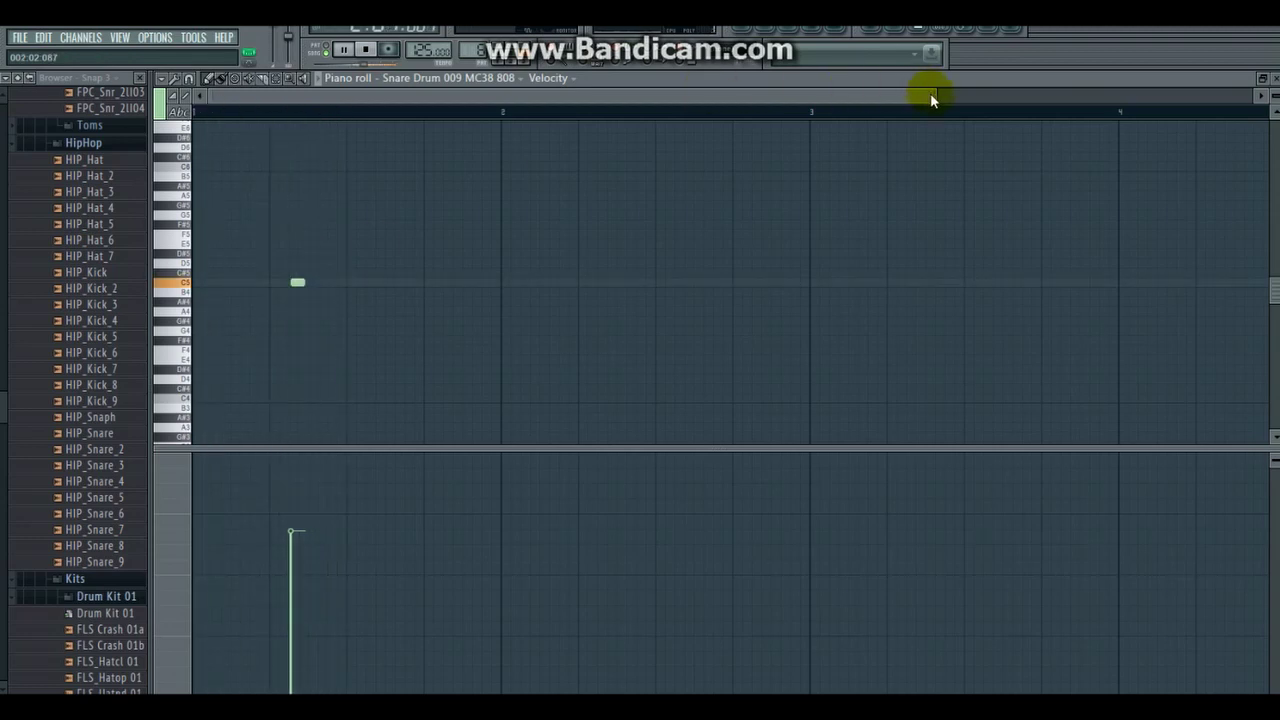
Step: Complete the snare fill with C5 notes a quarter of the way into beat 1 and three quarters into beat 2
{"action": "left_click_drag", "start_coordinate": [933, 94], "coordinate": [615, 95]}
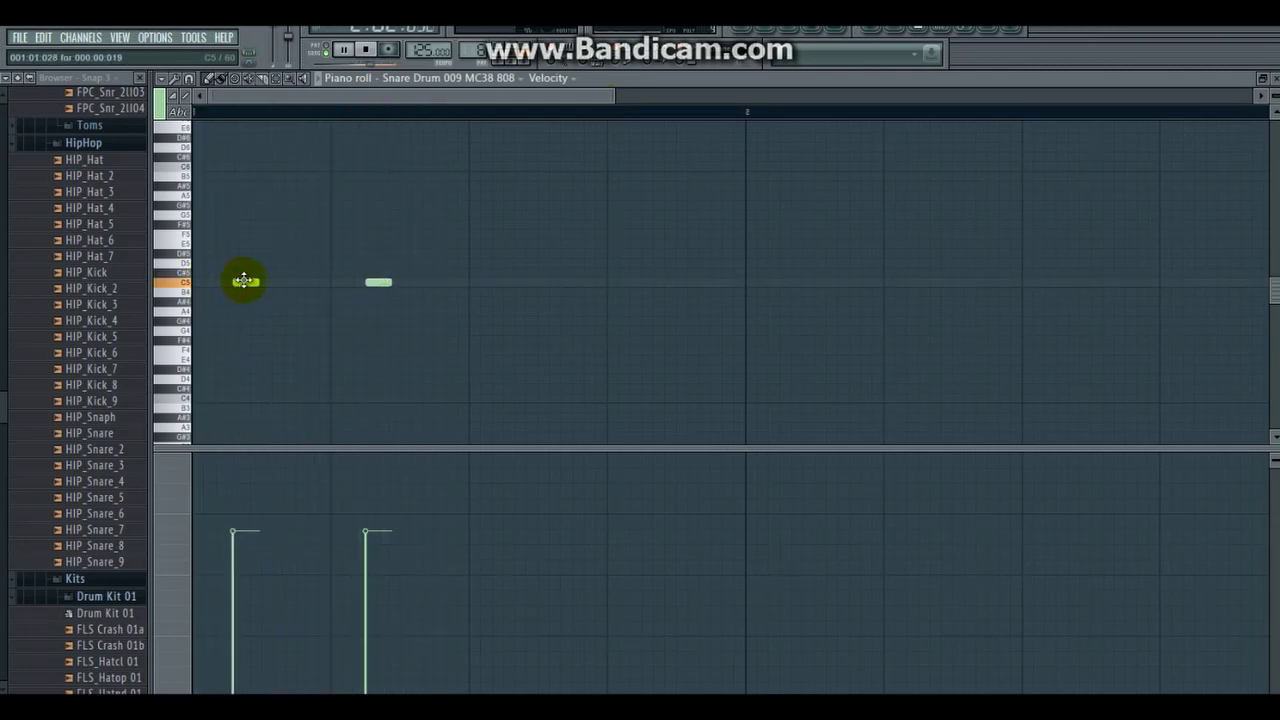
{"action": "mouse_move", "coordinate": [243, 281]}
{"action": "left_mouse_down"}
{"action": "mouse_move", "coordinate": [185, 281]}
{"action": "mouse_move", "coordinate": [240, 282]}
{"action": "left_mouse_up"}
{"action": "left_click", "coordinate": [440, 282]}
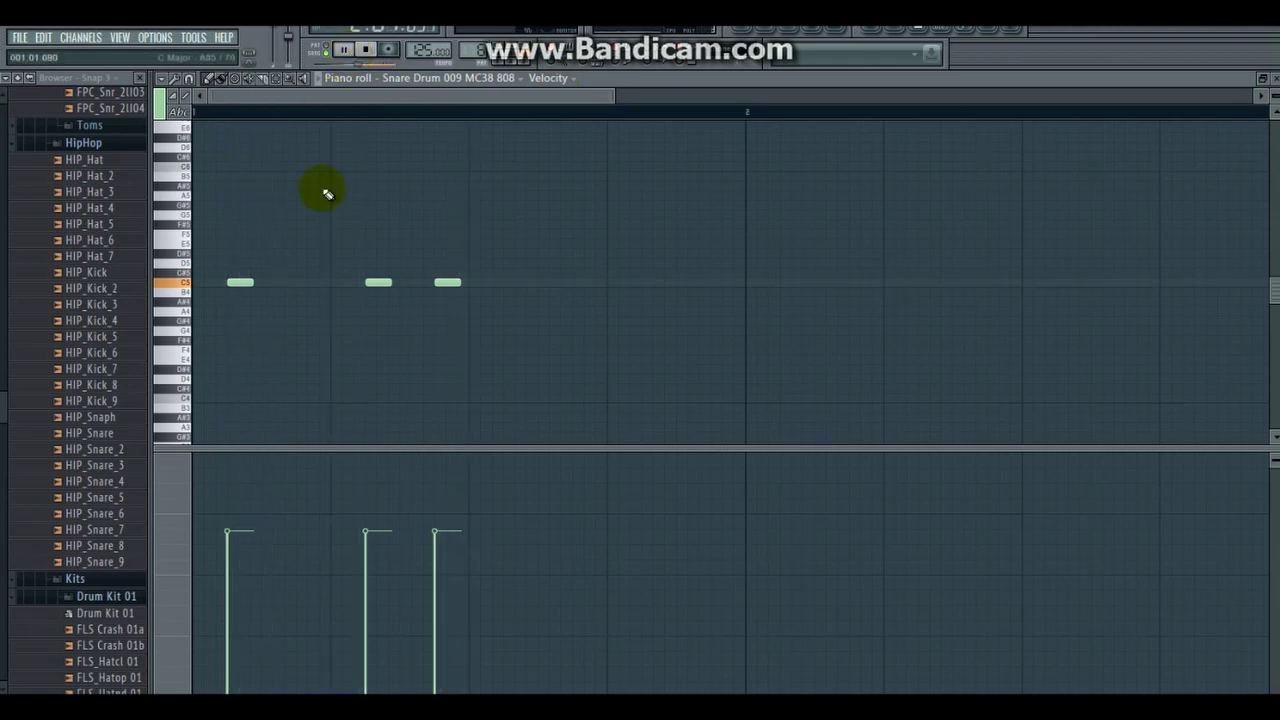
Step: Rename playlist Track 6 as Acompagnemant and clear the bar 2 playback range
{"action": "left_click", "coordinate": [788, 56]}
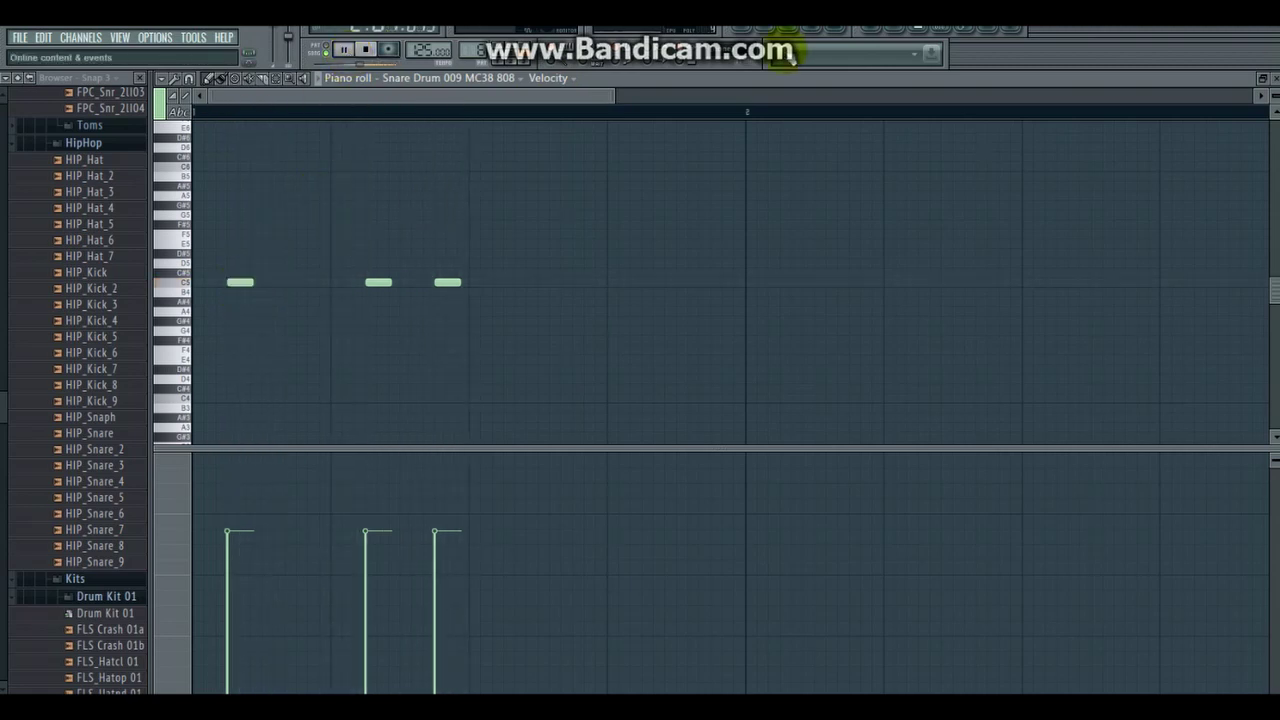
{"action": "left_click", "coordinate": [752, 28]}
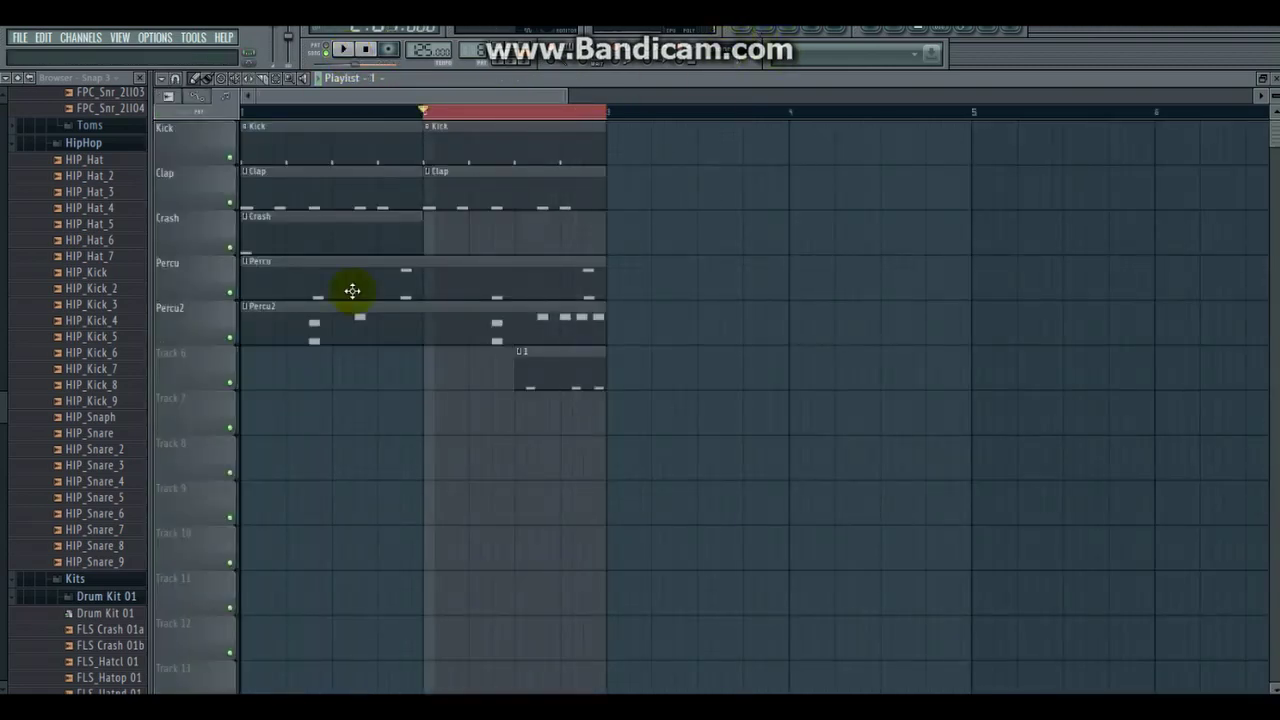
{"action": "right_click", "coordinate": [201, 369]}
{"action": "left_click", "coordinate": [220, 357]}
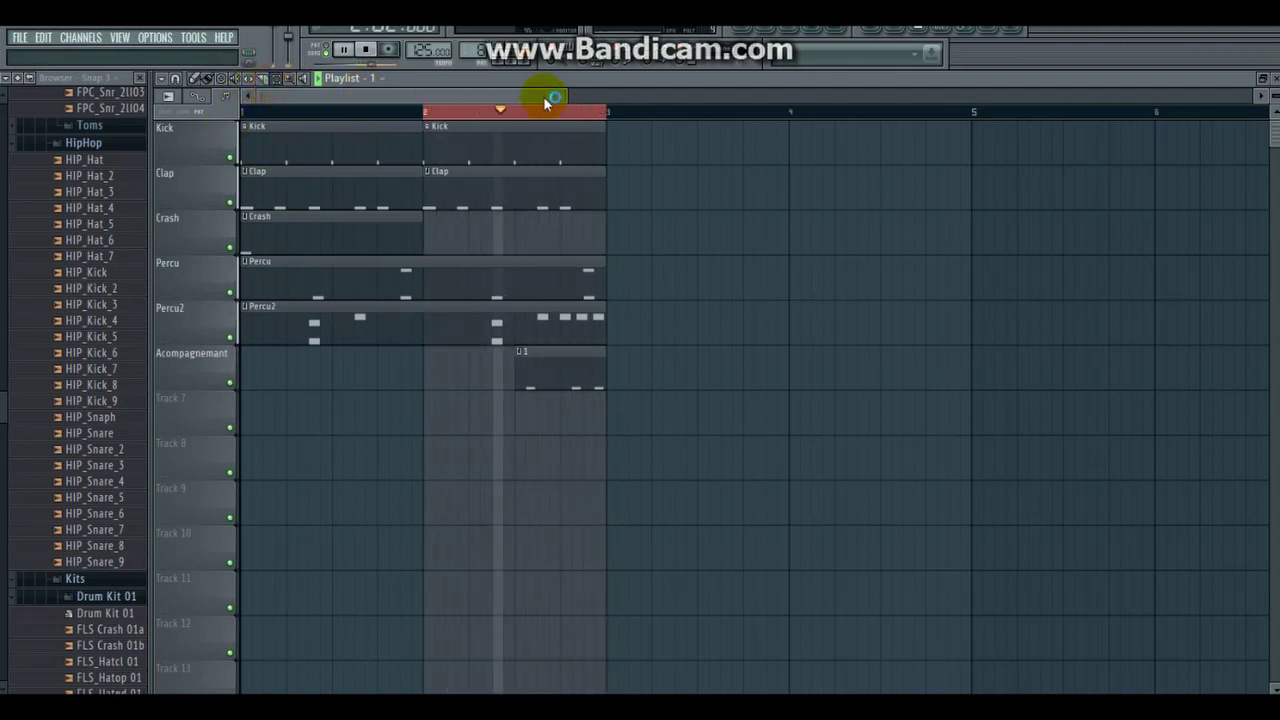
{"action": "left_click", "coordinate": [591, 116]}
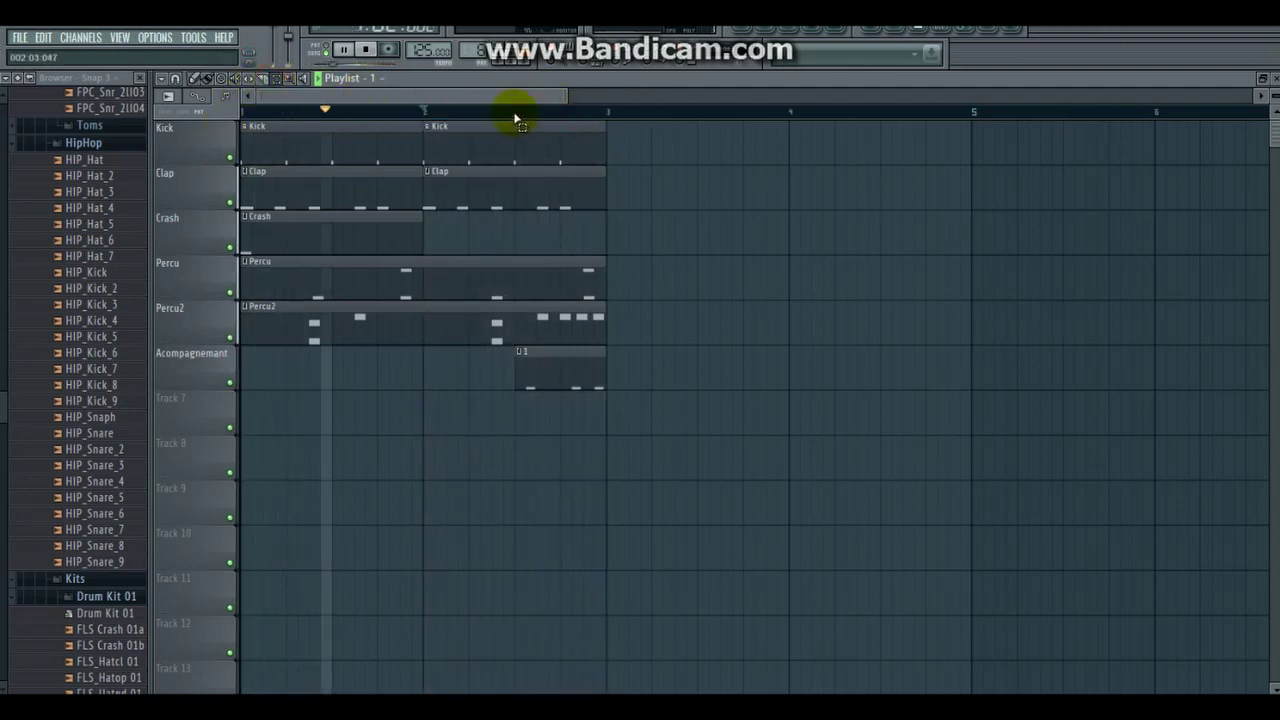
{"action": "left_click", "coordinate": [199, 80]}
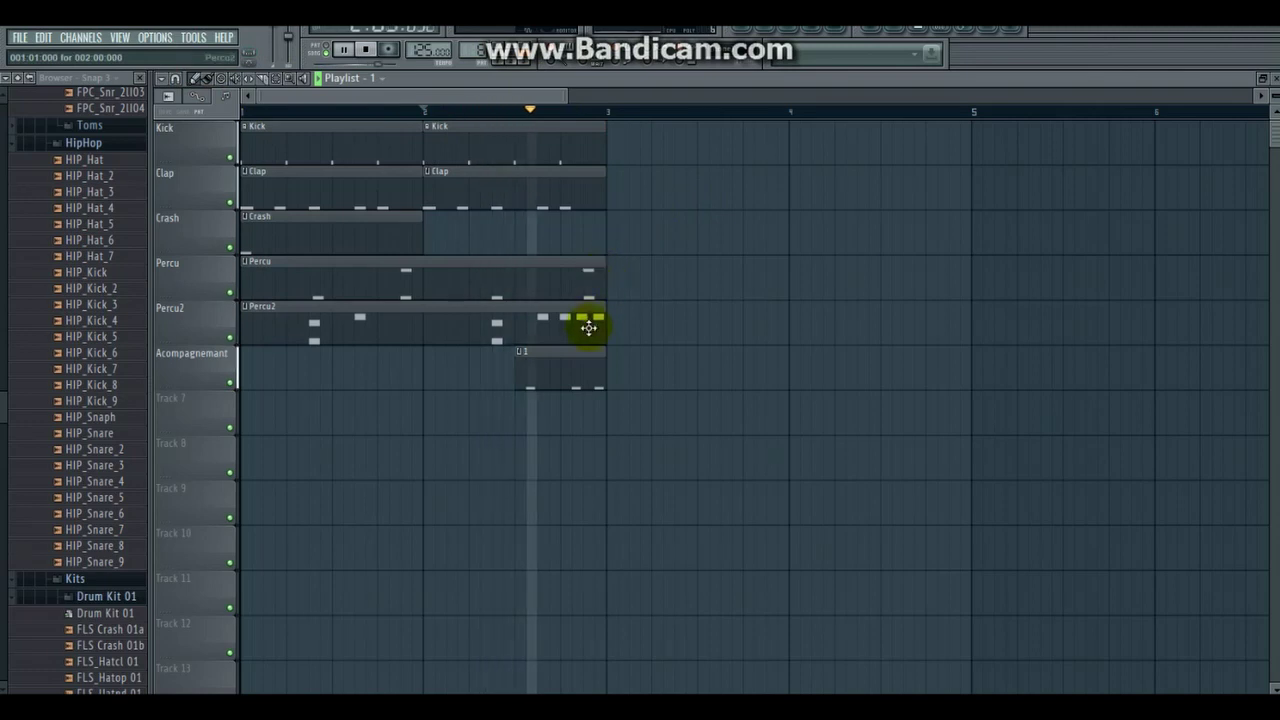
Step: Open Purity's piano roll in the Percu2 pattern and load the HIP_Snaph sample from the HipHop folder as a new channel
{"action": "double_click", "coordinate": [588, 327]}
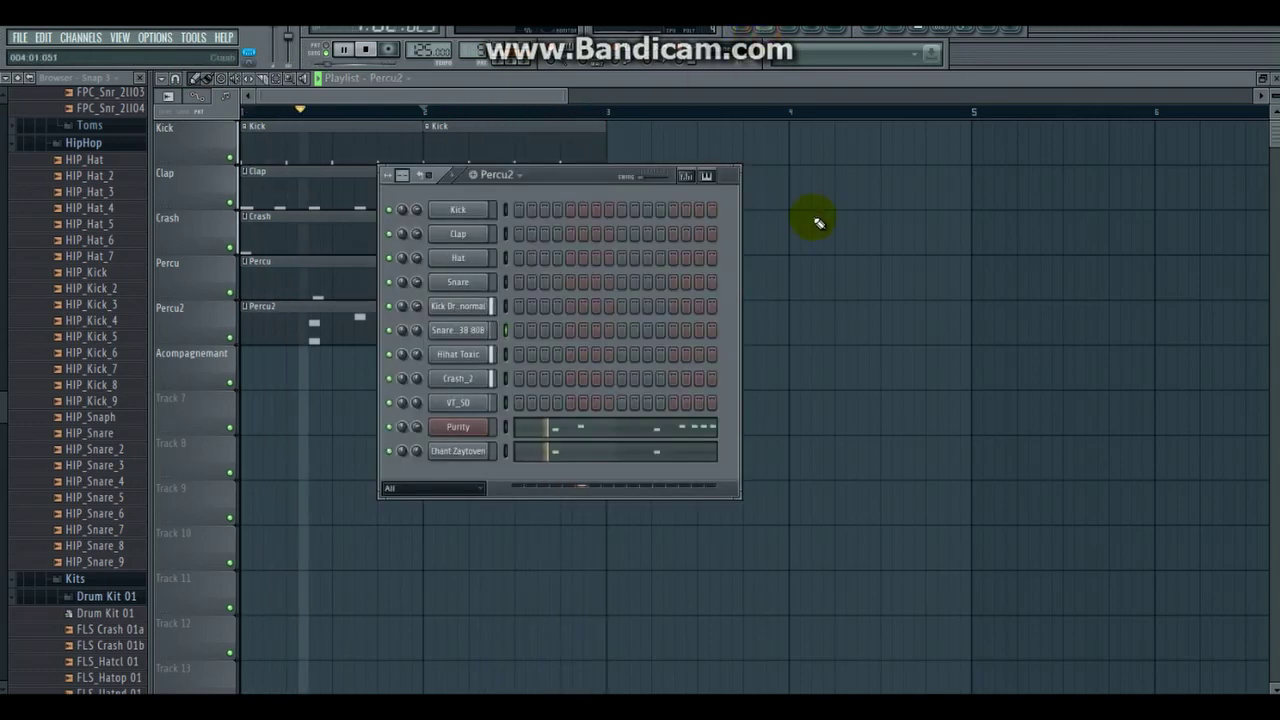
{"action": "left_click", "coordinate": [720, 430]}
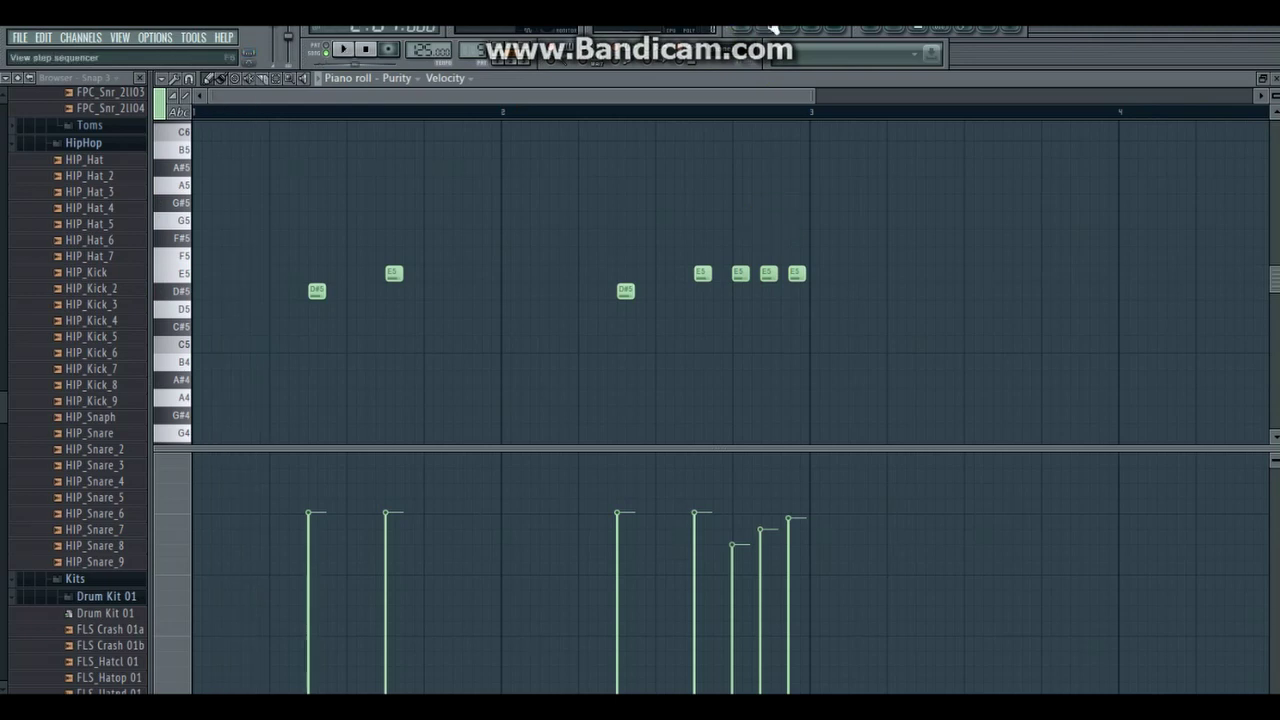
{"action": "right_click", "coordinate": [110, 422]}
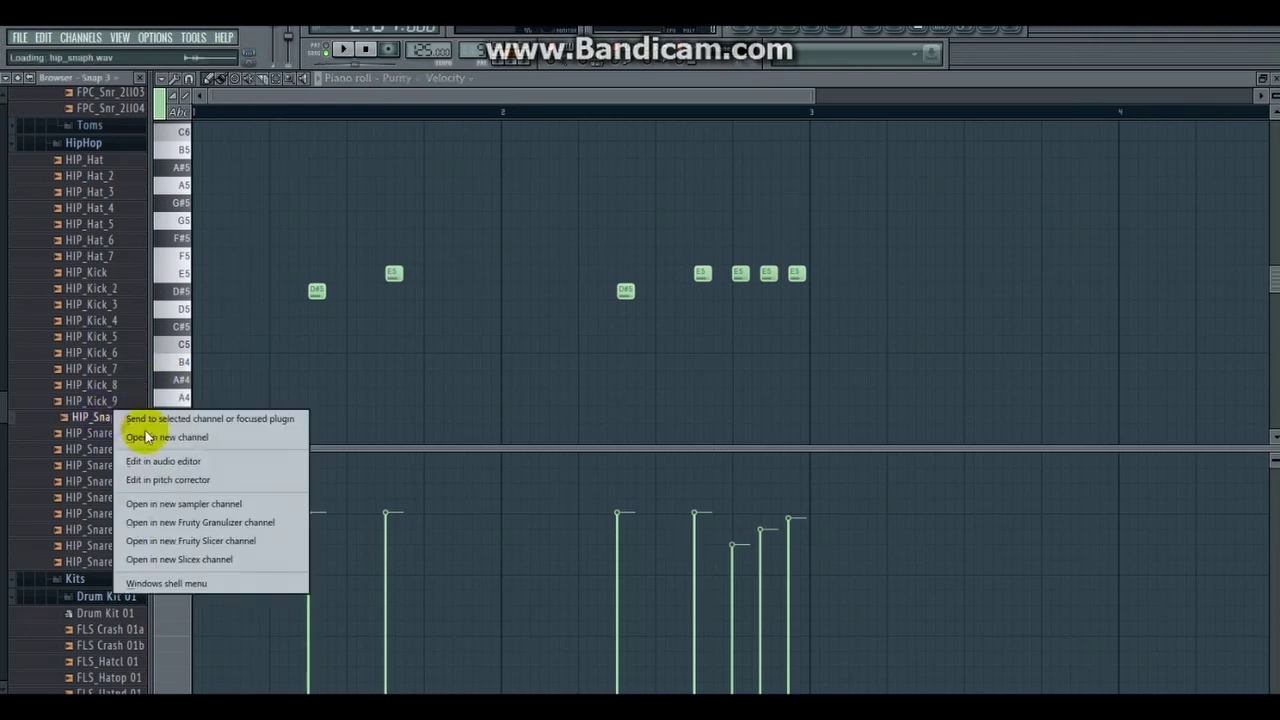
{"action": "left_click", "coordinate": [147, 437]}
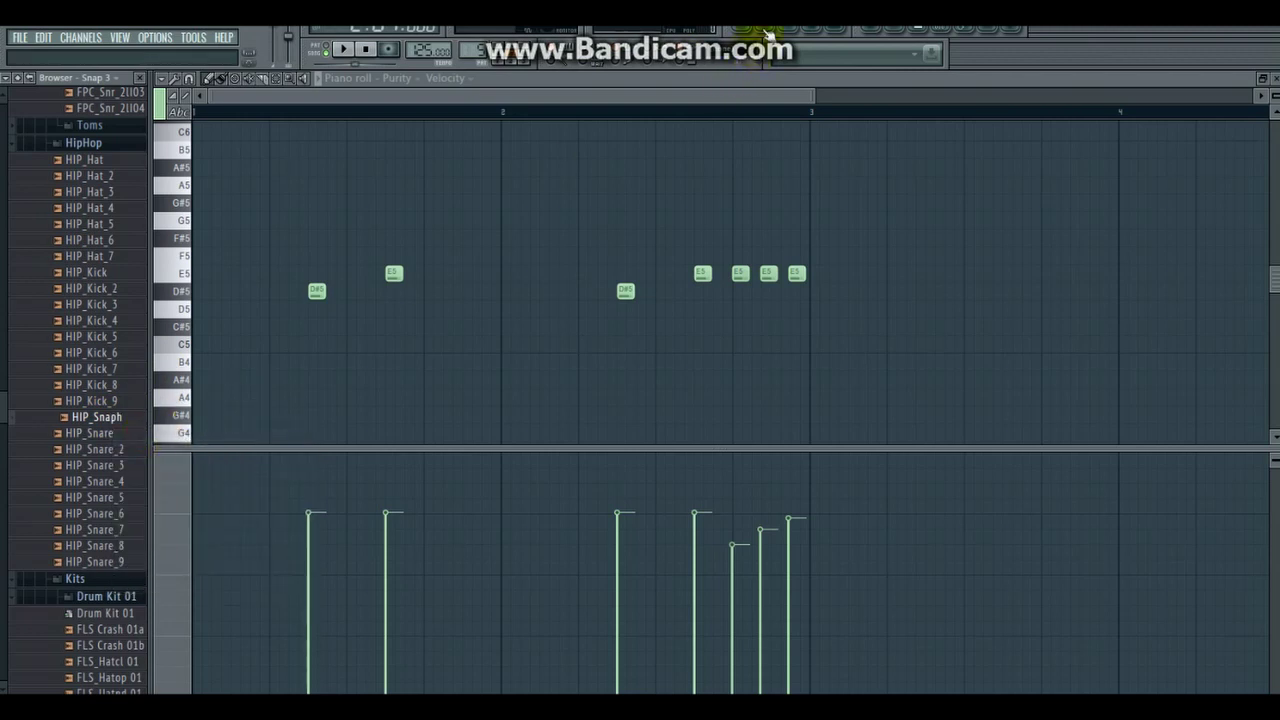
Step: In the Percu2 pattern, open HIP_Snaph's piano roll and place a C5 note around the middle of beat 2 in bars 1 and 2
{"action": "left_click", "coordinate": [767, 35]}
{"action": "right_click", "coordinate": [477, 481]}
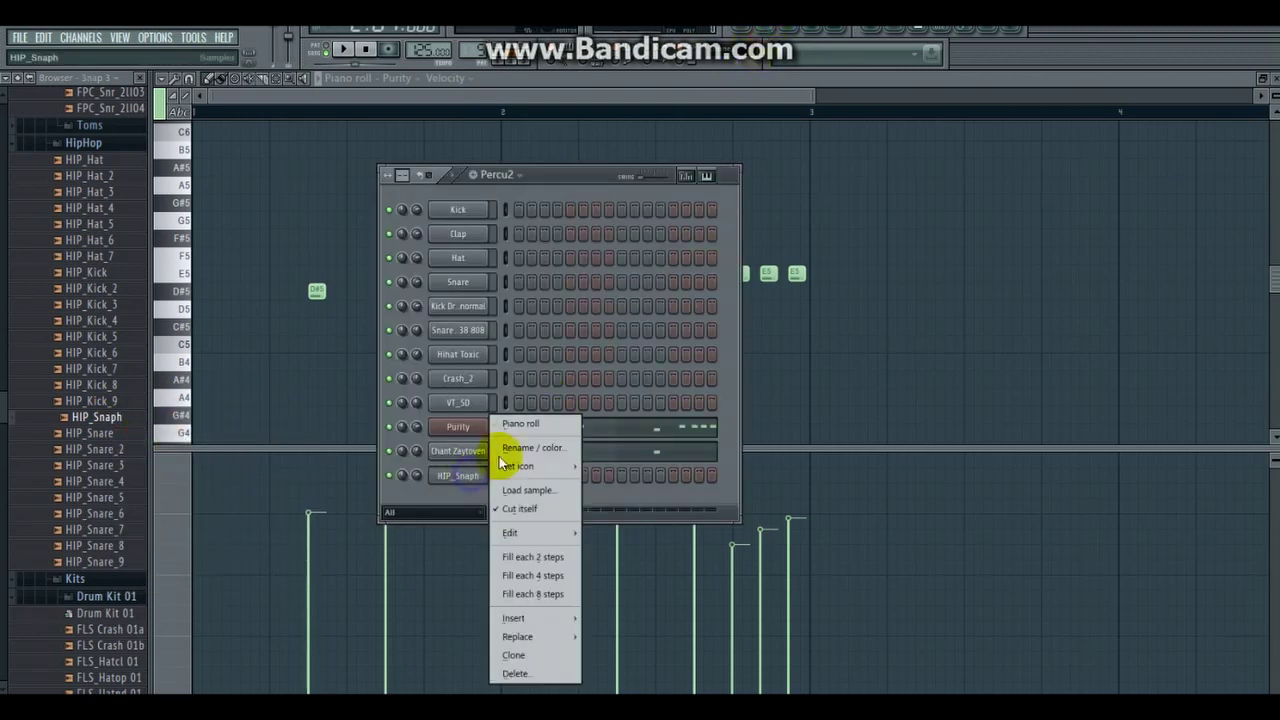
{"action": "left_click", "coordinate": [528, 424]}
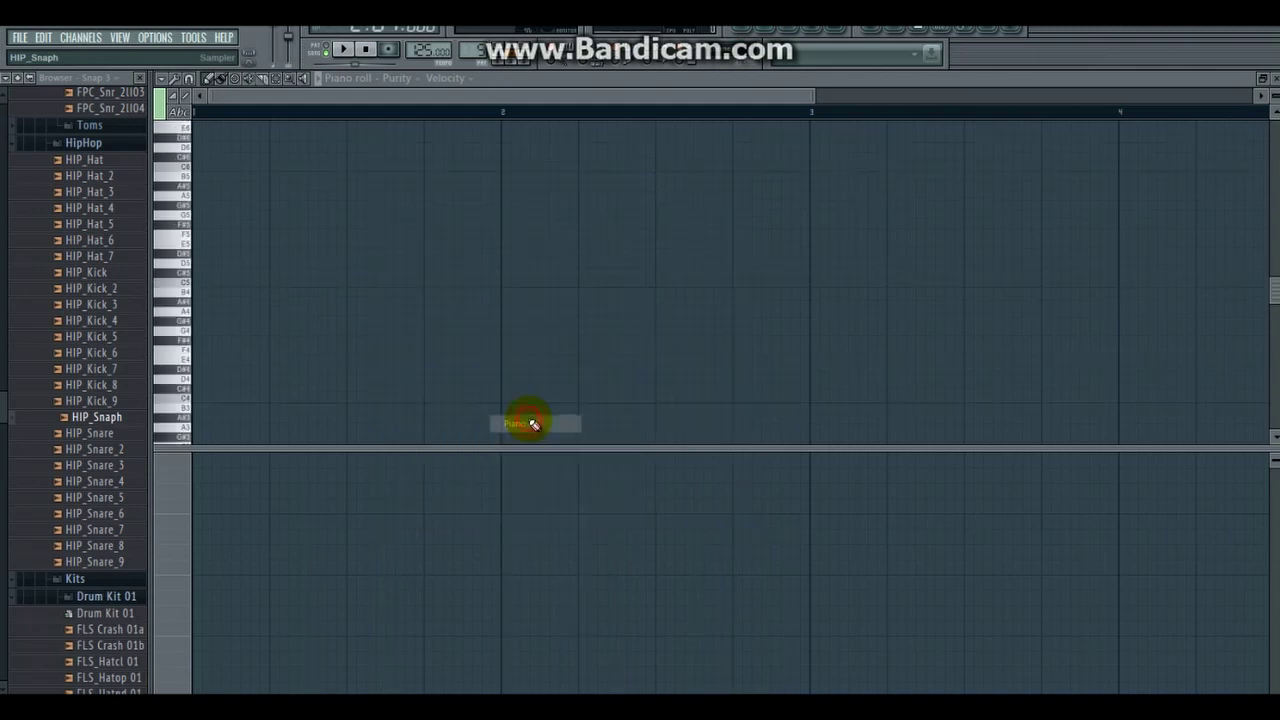
{"action": "key", "text": "space"}
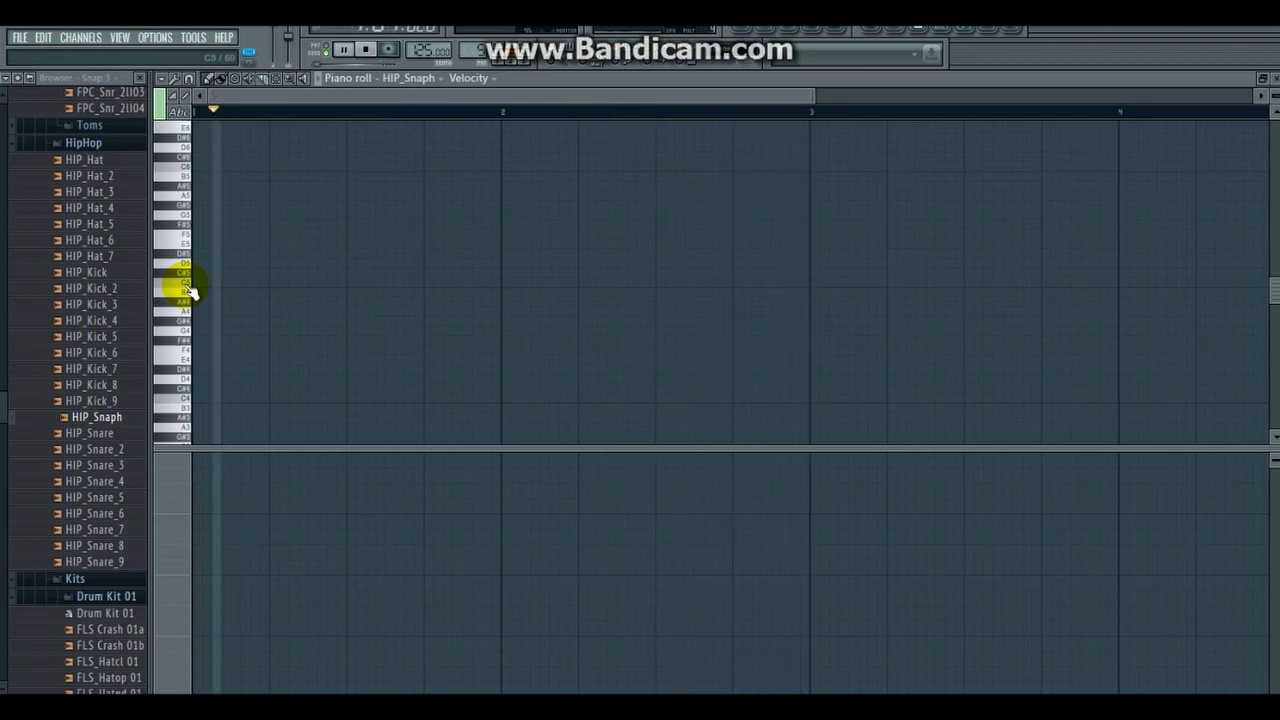
{"action": "left_click", "coordinate": [323, 283]}
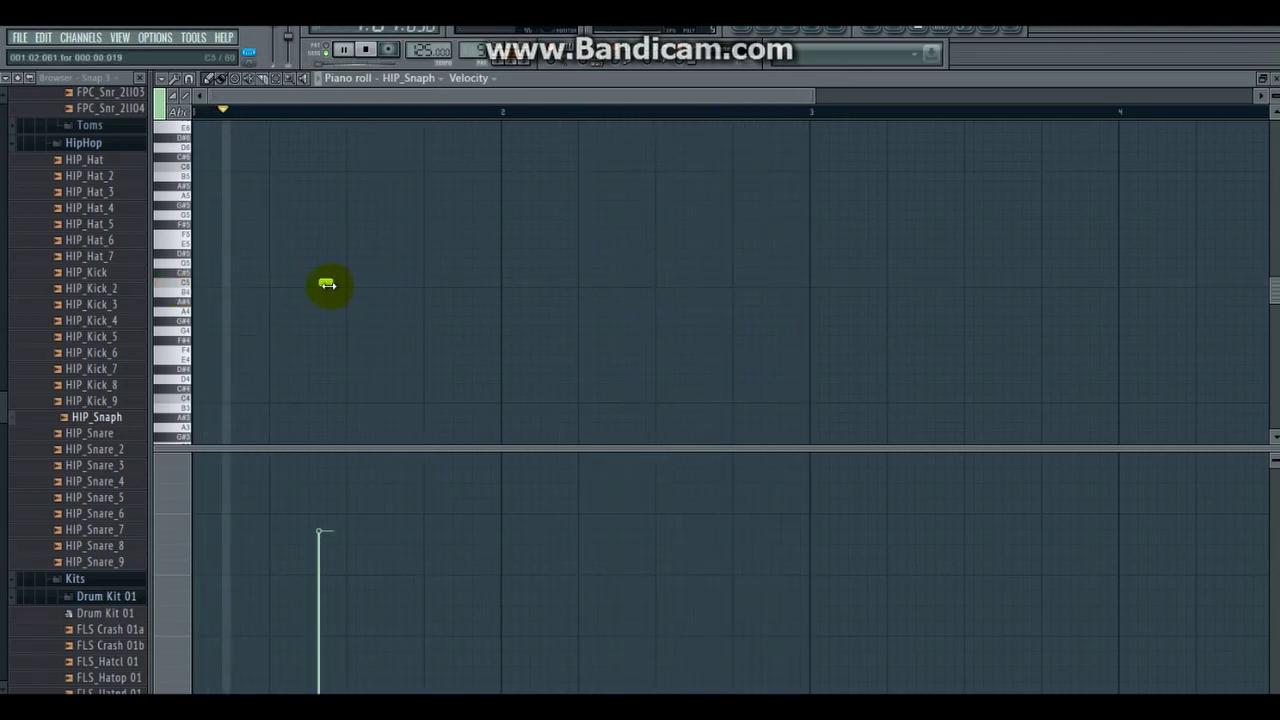
{"action": "left_click_drag", "start_coordinate": [329, 283], "coordinate": [319, 285]}
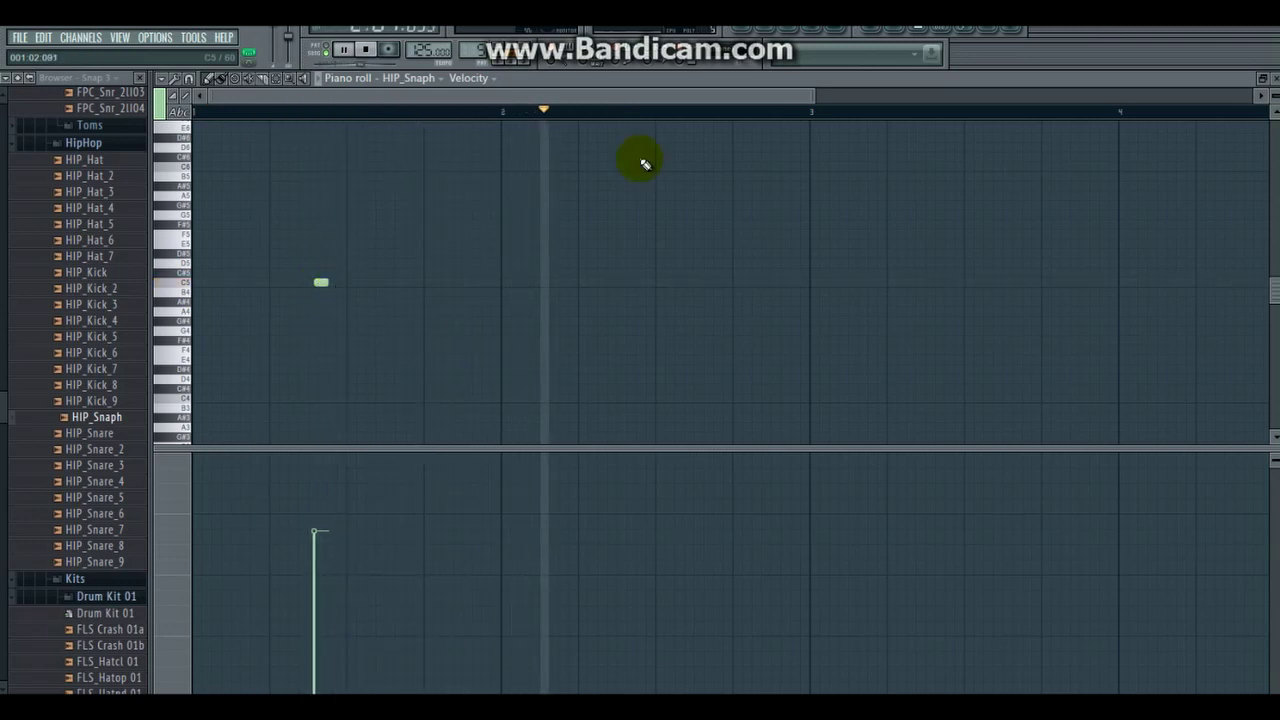
{"action": "left_click", "coordinate": [621, 283]}
Step: Align the HIP_Snaph notes halfway into beat 2 of each bar, raise both velocities slightly to matching levels, and return to the playlist
{"action": "left_click_drag", "start_coordinate": [815, 90], "coordinate": [672, 96]}
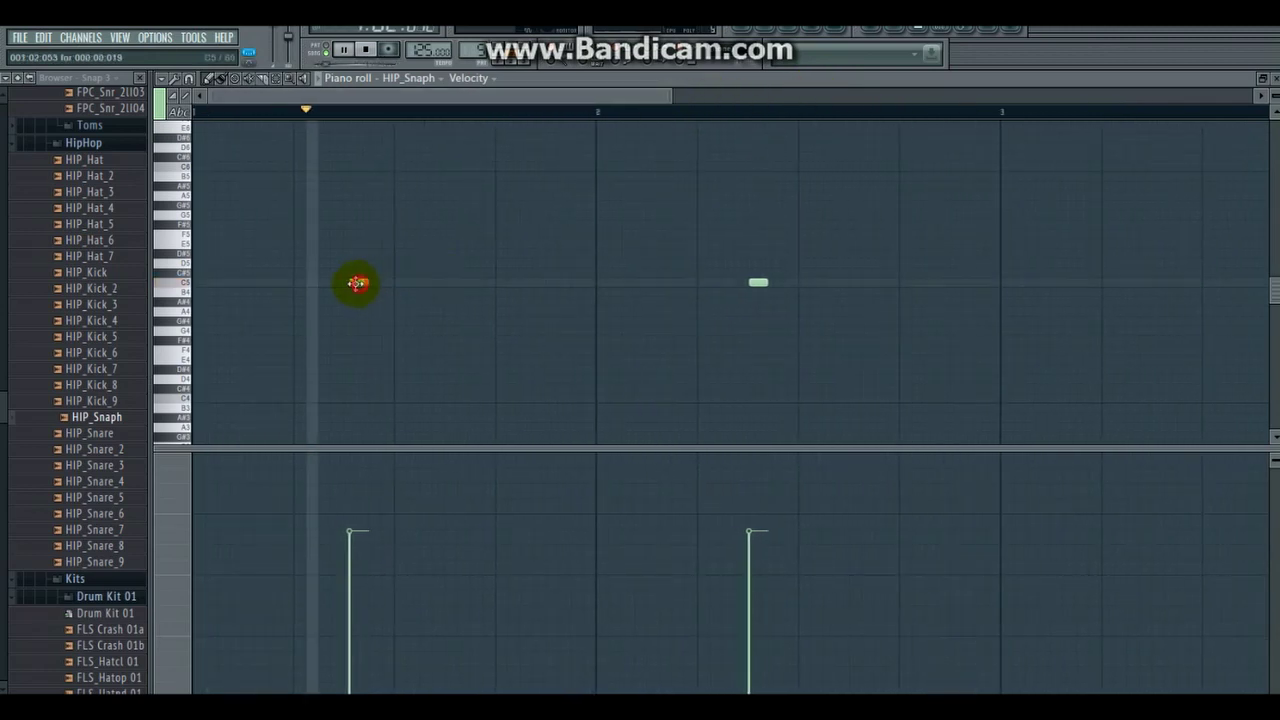
{"action": "left_click_drag", "start_coordinate": [355, 283], "coordinate": [351, 284]}
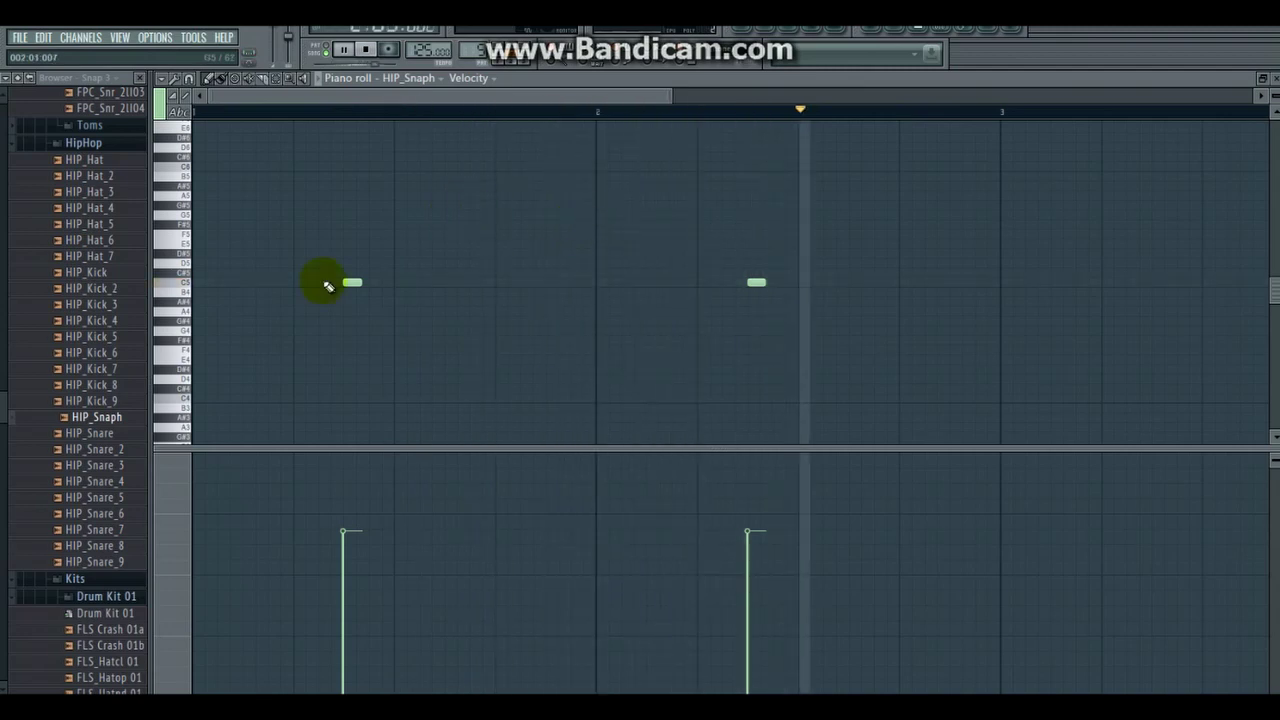
{"action": "left_click", "coordinate": [344, 514]}
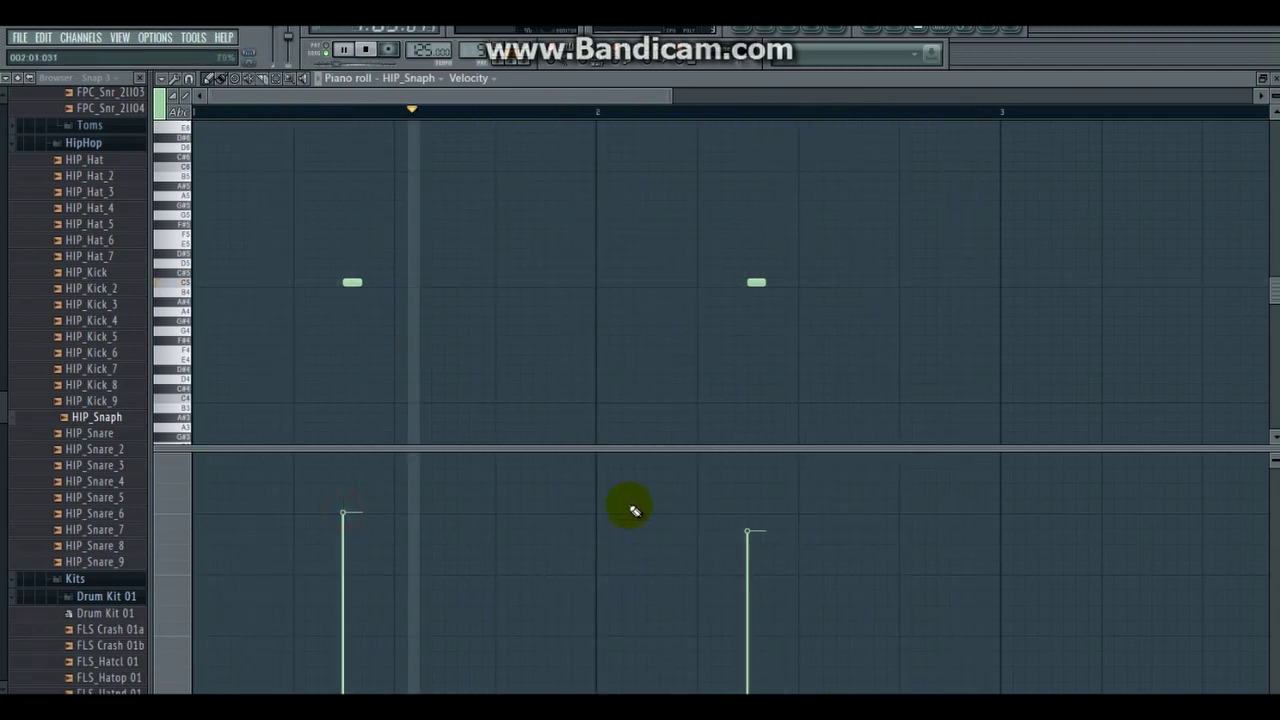
{"action": "left_click", "coordinate": [749, 516]}
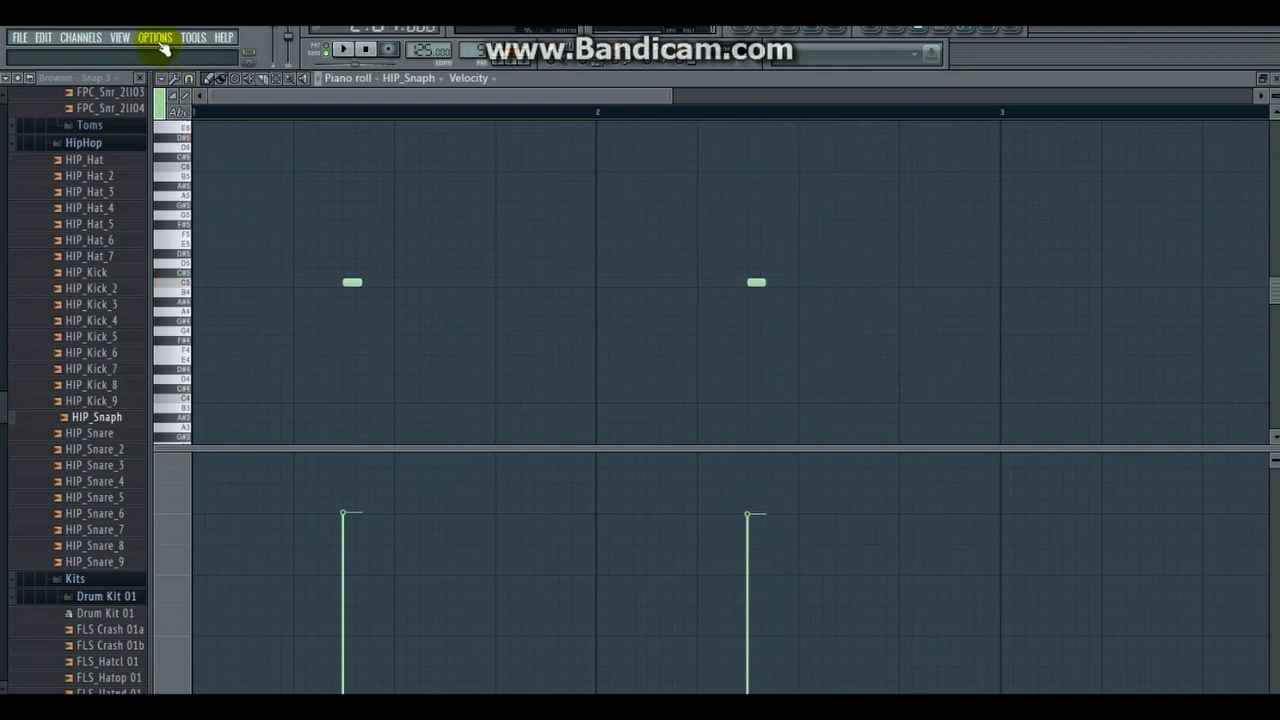
{"action": "left_click", "coordinate": [752, 35]}
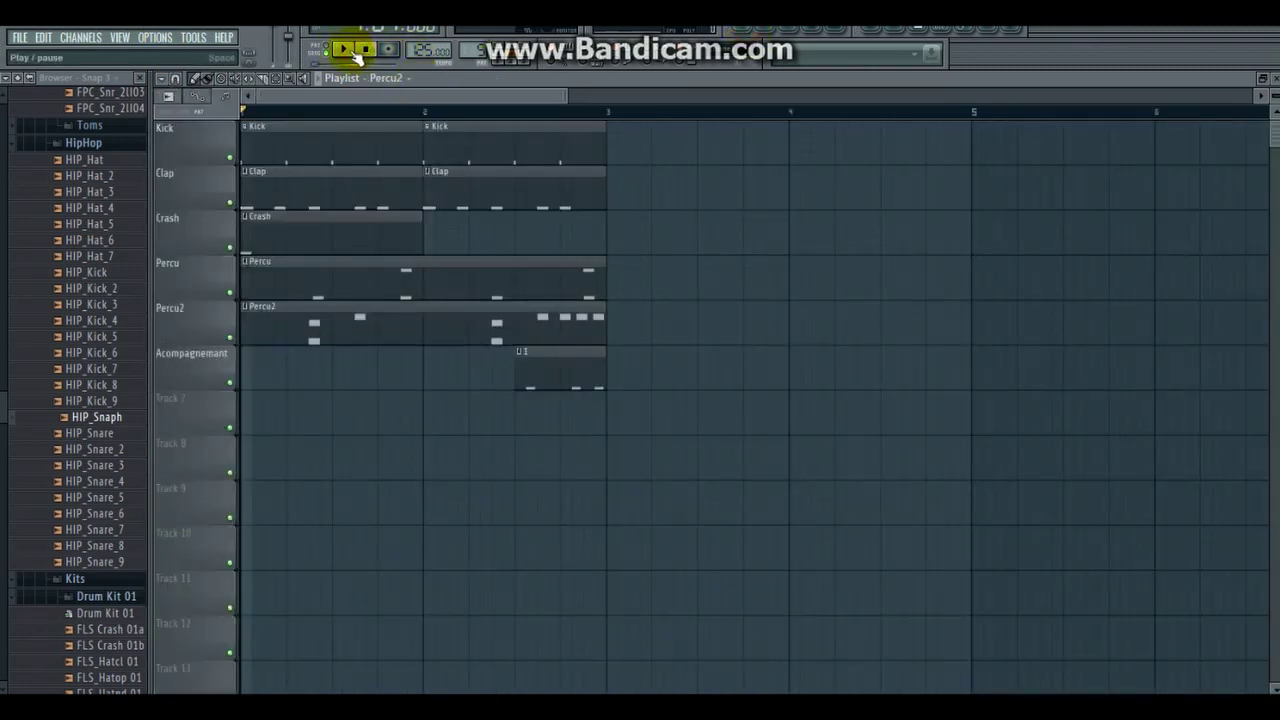